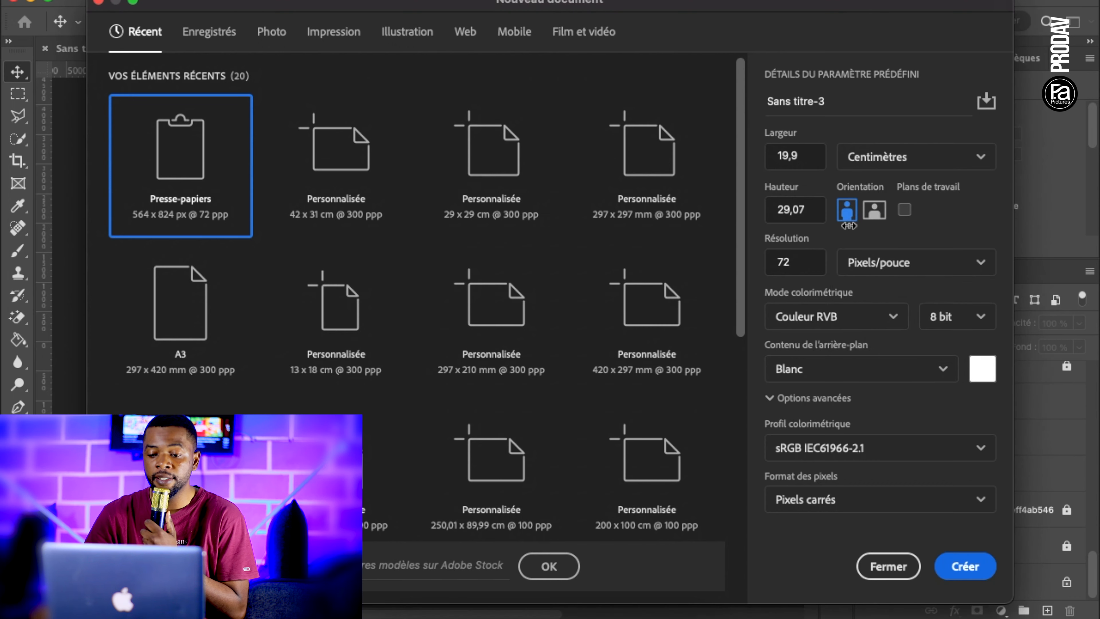
Create a landscape document 42 cm wide and 31 cm high at a resolution of 300 pixels per inch
left_click_drag(809, 157, 652, 152)
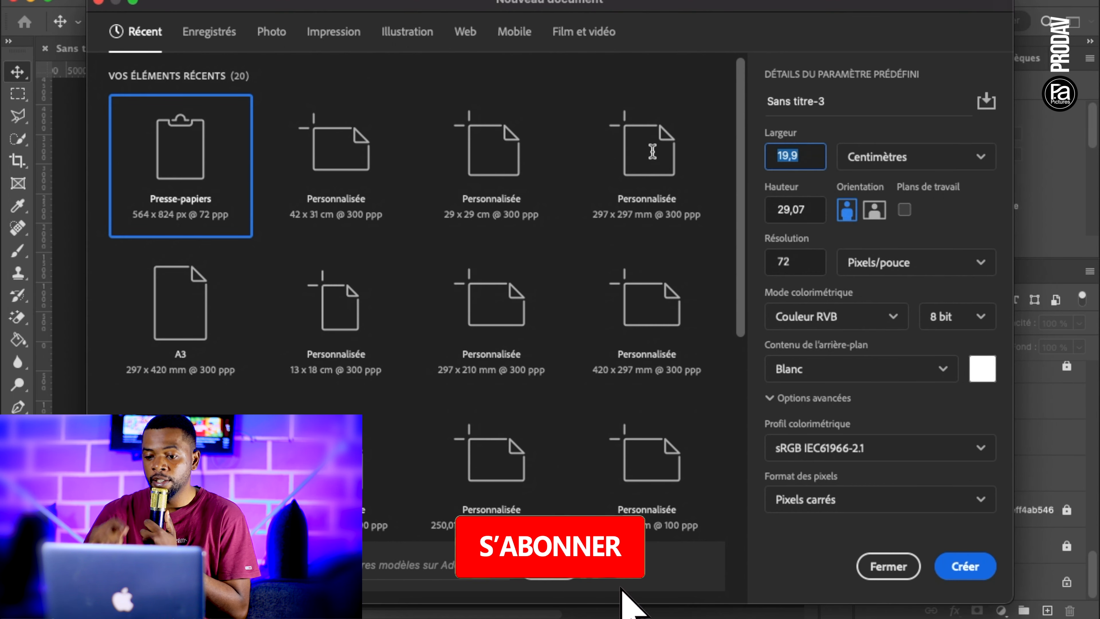
type("42")
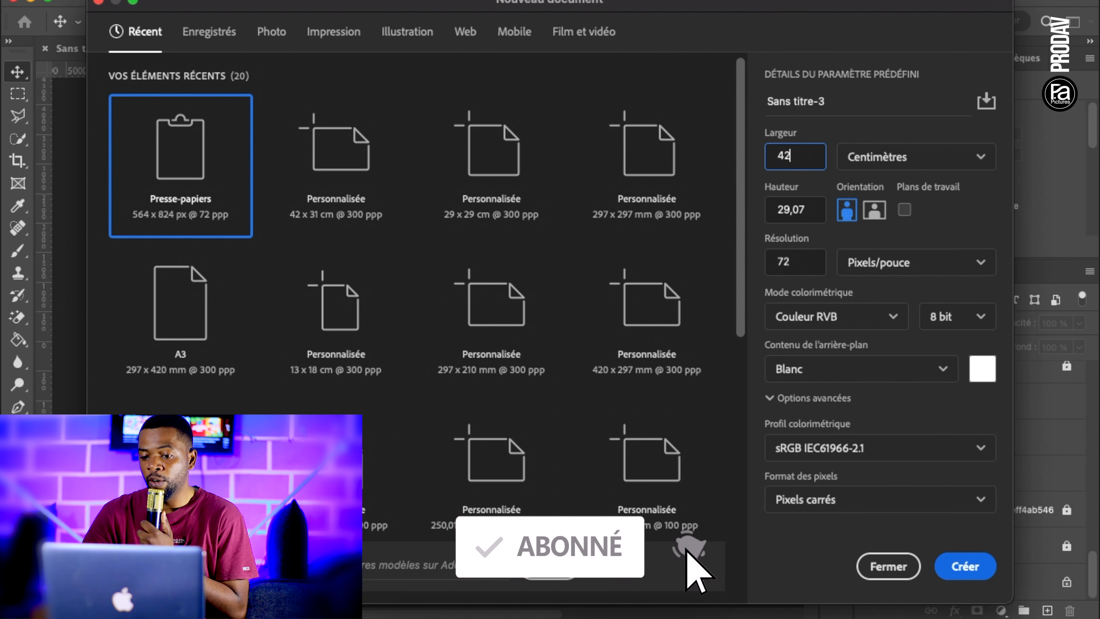
left_click(814, 212)
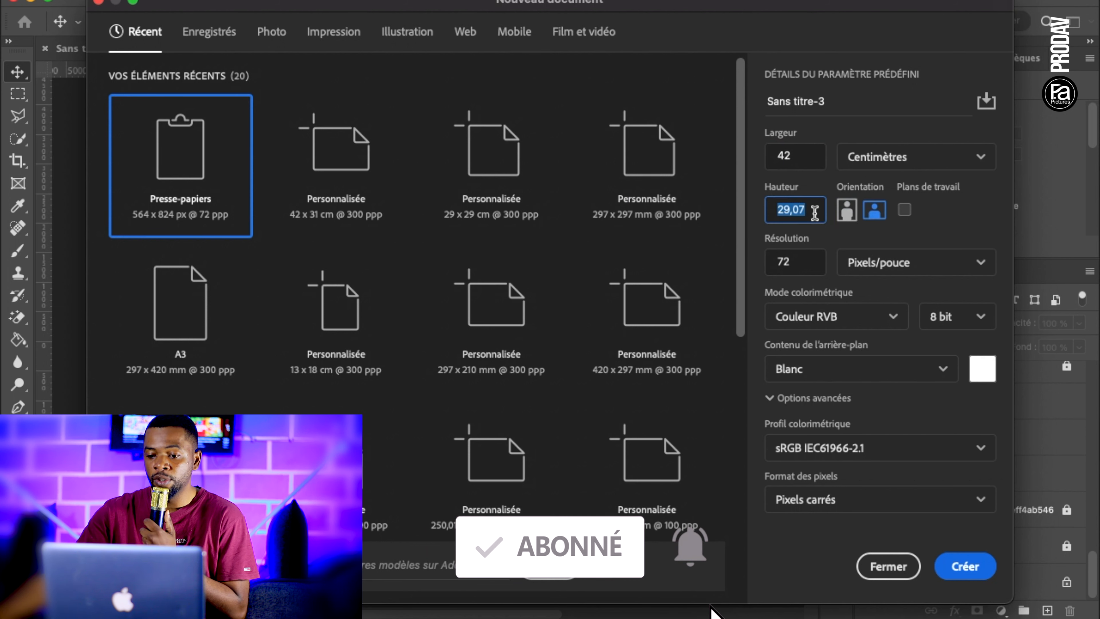
type("21")
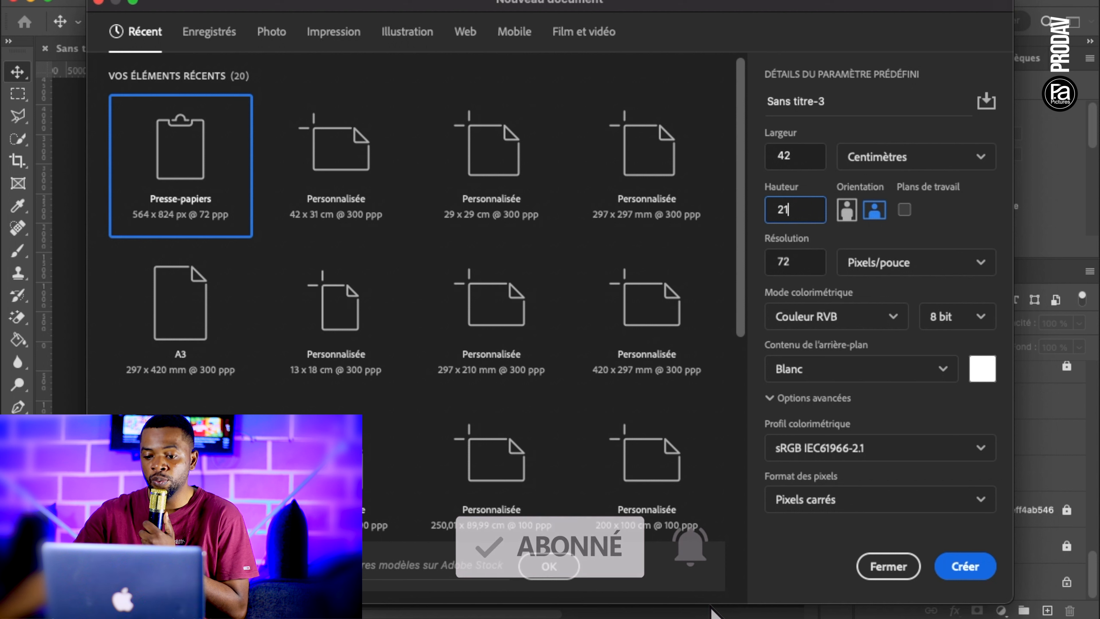
key("BackSpace")
key("BackSpace")
type("31")
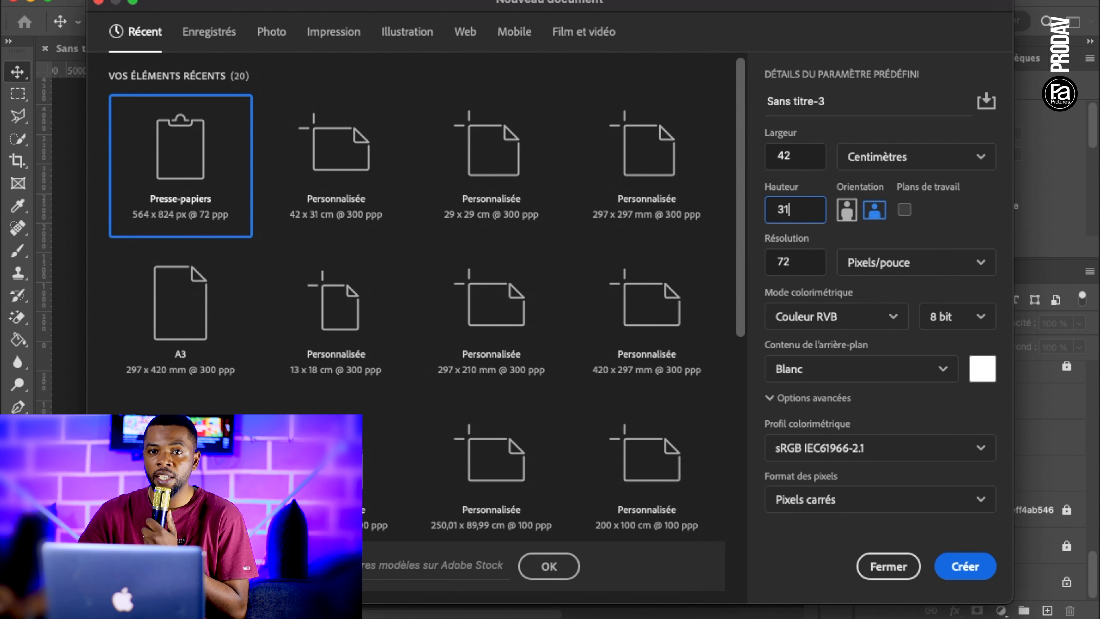
key("Tab")
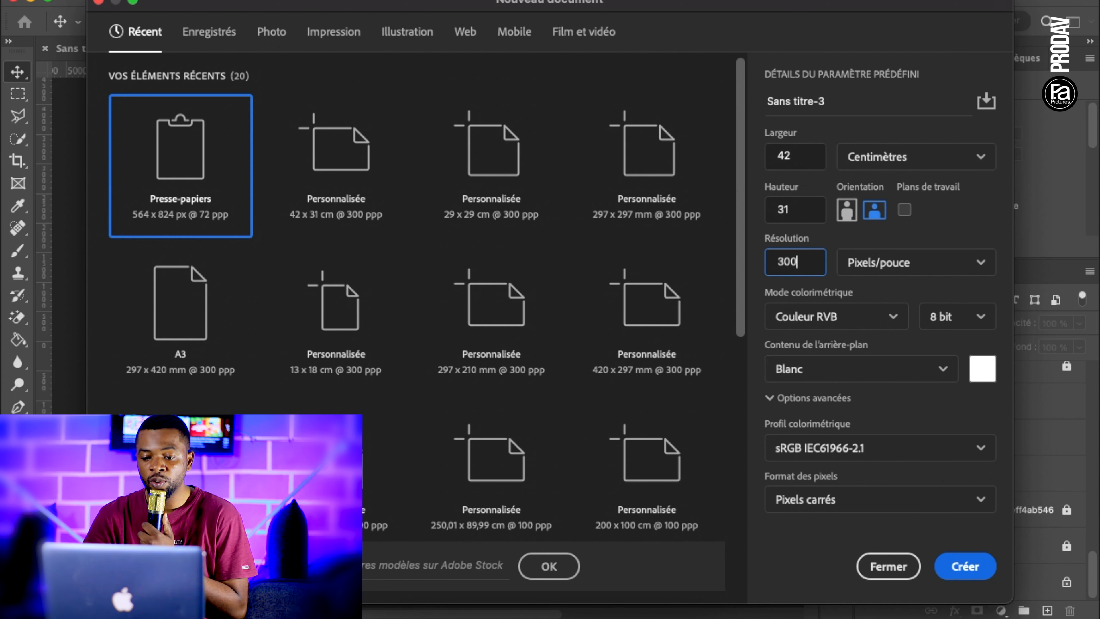
left_click(876, 213)
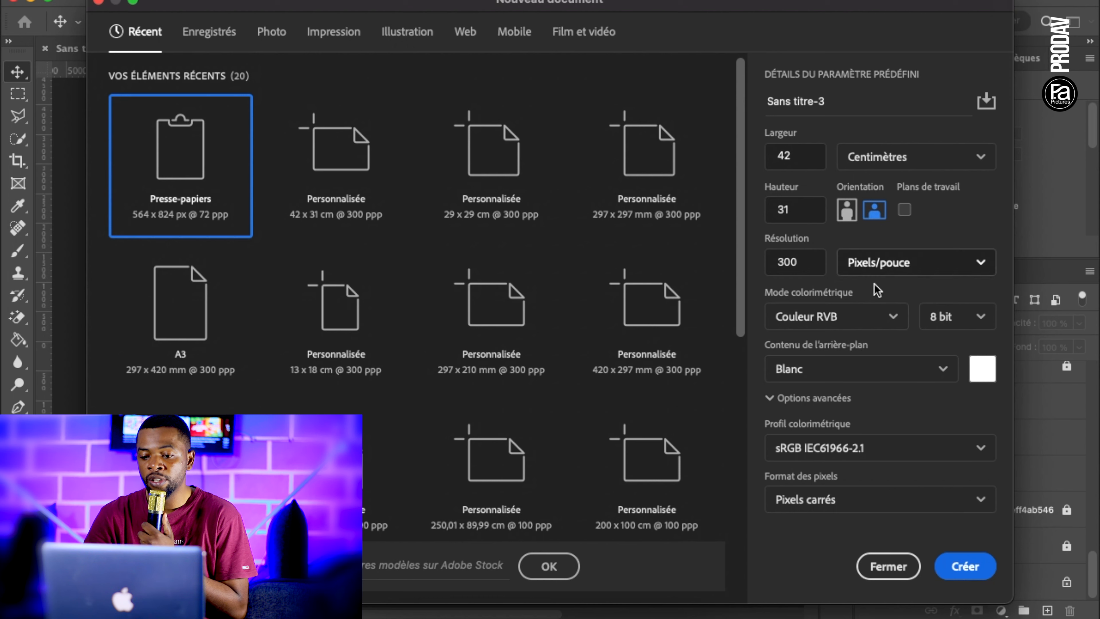
left_click(966, 566)
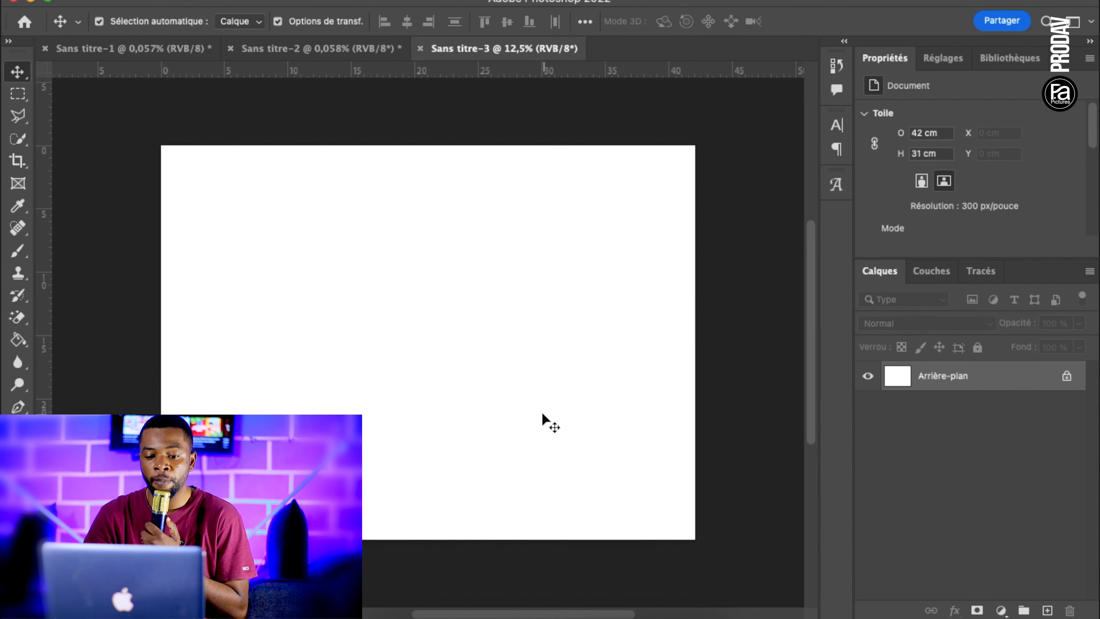
Draw a rectangle shape about 43 × 31.8 cm that covers the whole canvas
scroll(542, 414, "down", 2)
key("u")
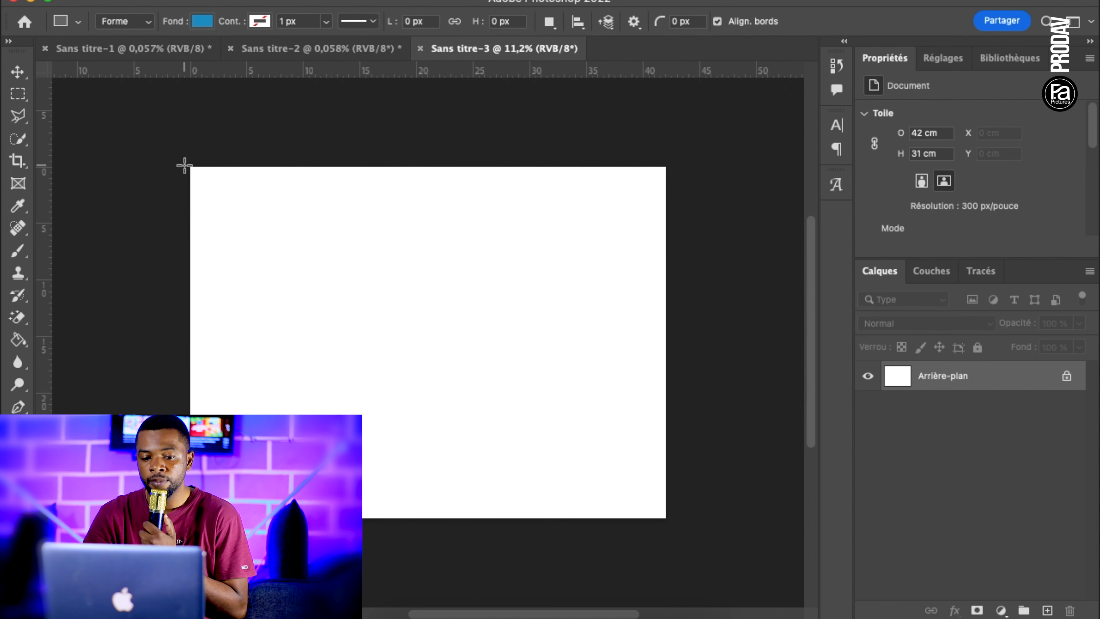
left_click_drag(184, 163, 670, 523)
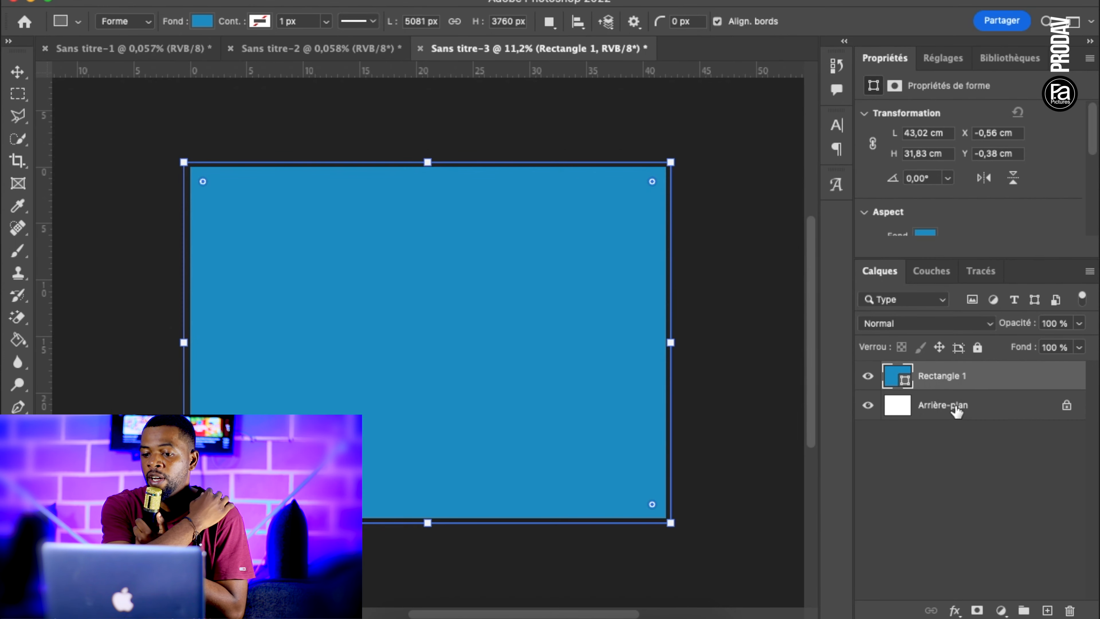
Set the background rectangle's fill to #00337C and lock its layer
double_click(893, 378)
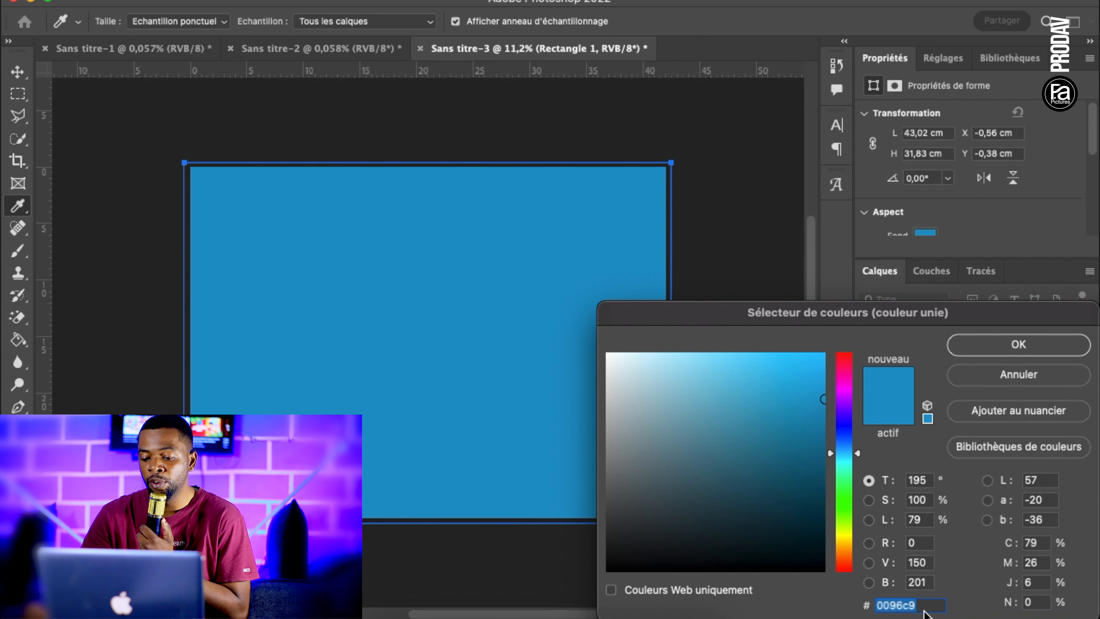
type("00")
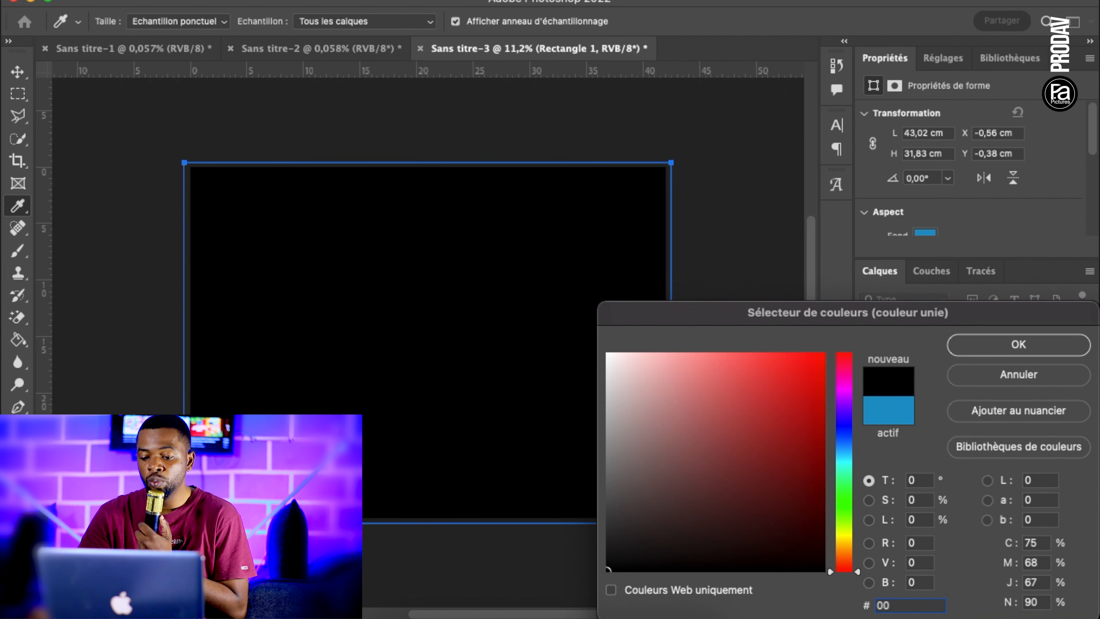
type("33")
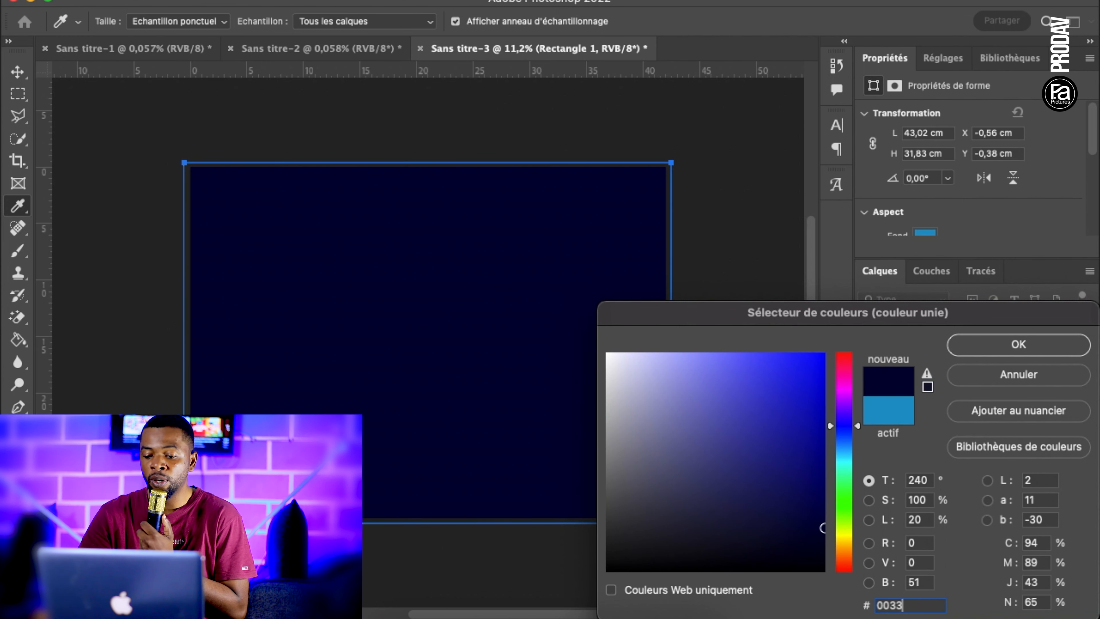
type("7C")
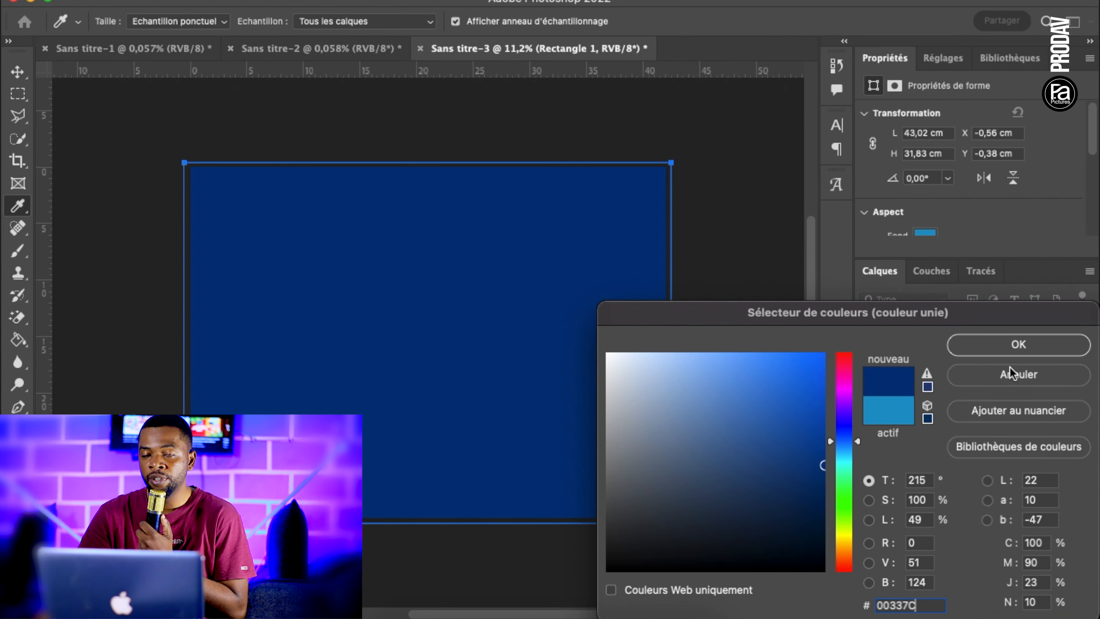
left_click(1015, 349)
left_click(977, 348)
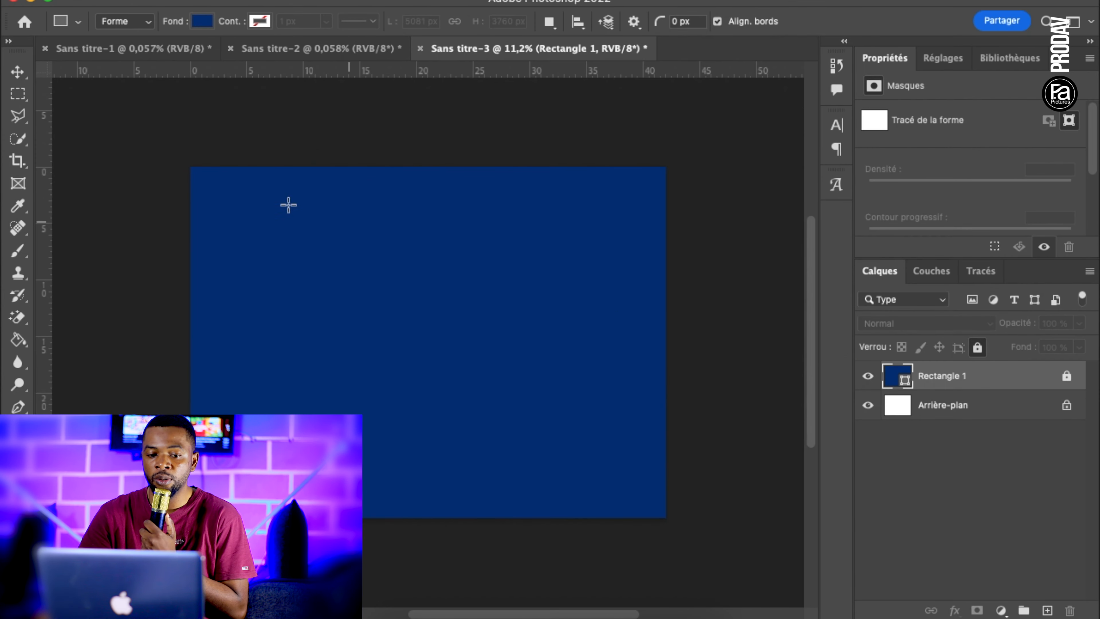
left_click(17, 72)
left_click(349, 295)
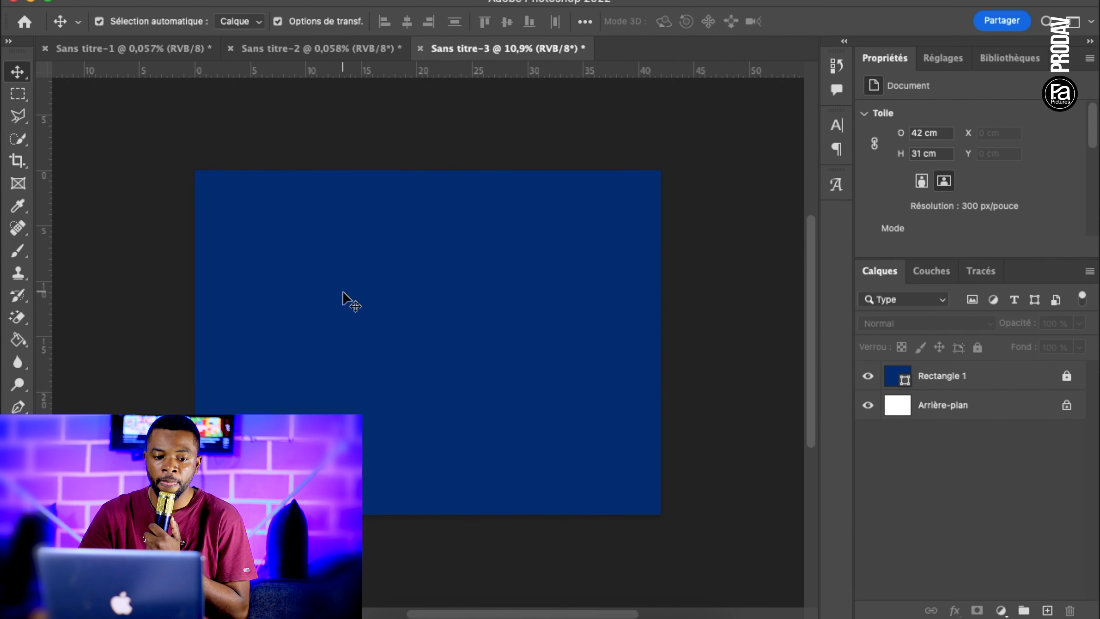
Draw a full-width rectangle along the canvas's lower edge and fill it with white
left_click(18, 474)
mouse_move(187, 467)
left_mouse_down()
mouse_move(422, 511)
mouse_move(581, 491)
mouse_move(666, 516)
left_mouse_up()
double_click(890, 384)
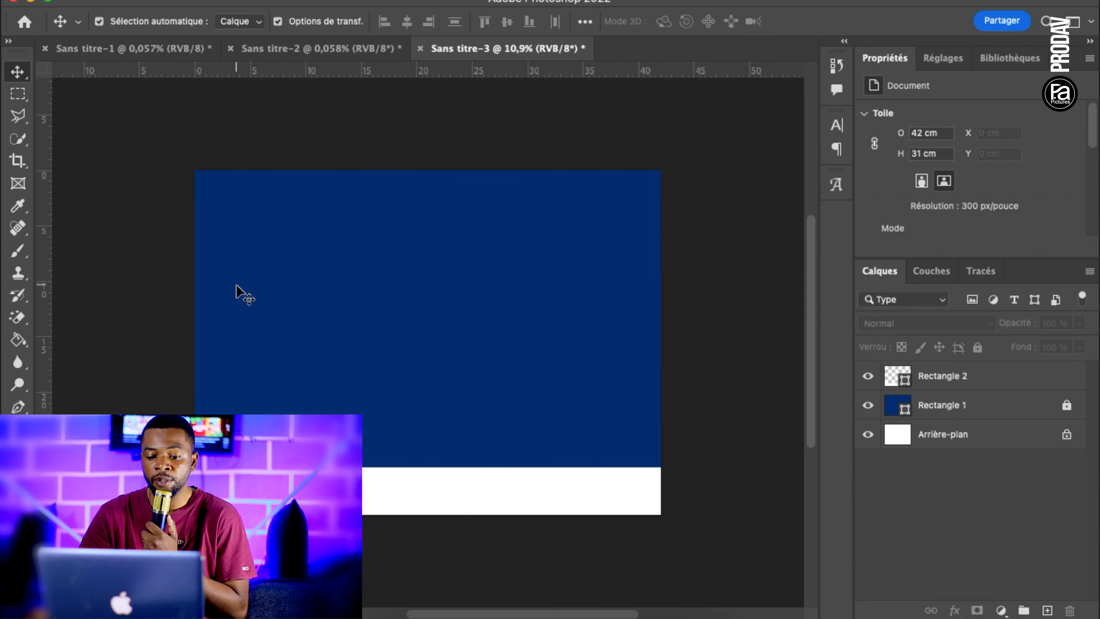
scroll(264, 303, "up", 1)
Place the cut-out photo of the man at the lectern below the white band's layer and shift it right to about X 25.4 cm
left_click(391, 613)
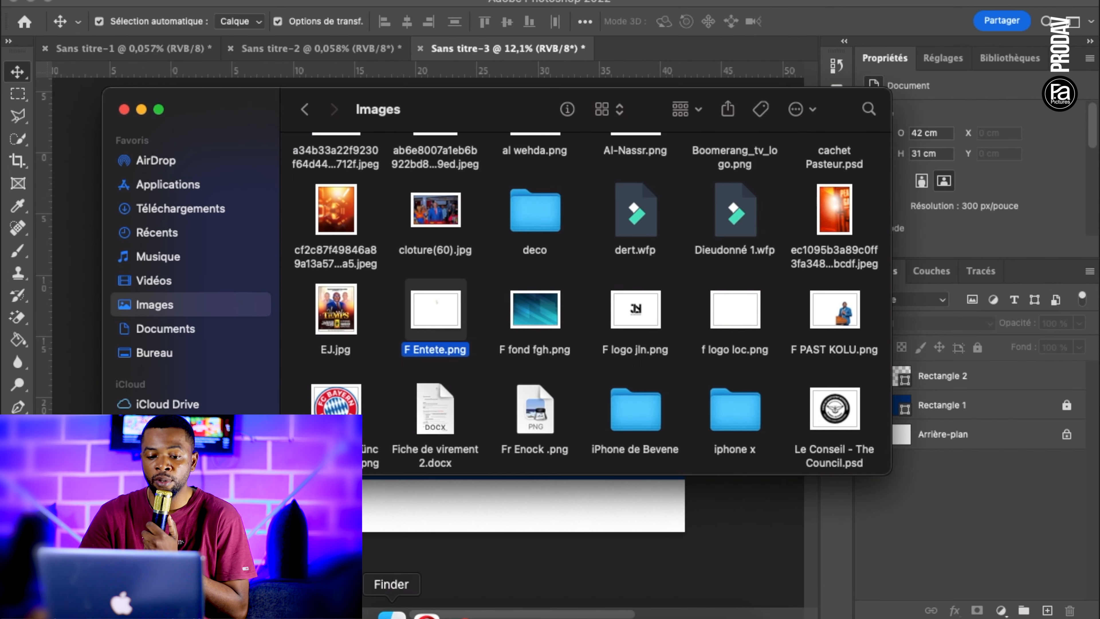
scroll(439, 389, "down", 2)
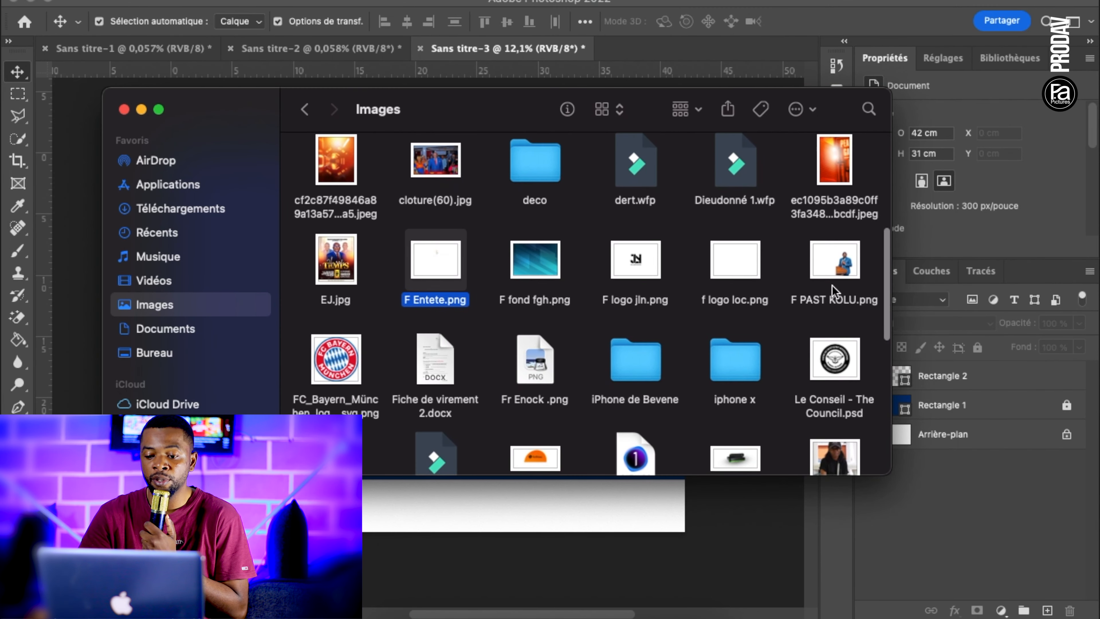
left_click_drag(841, 270, 474, 395)
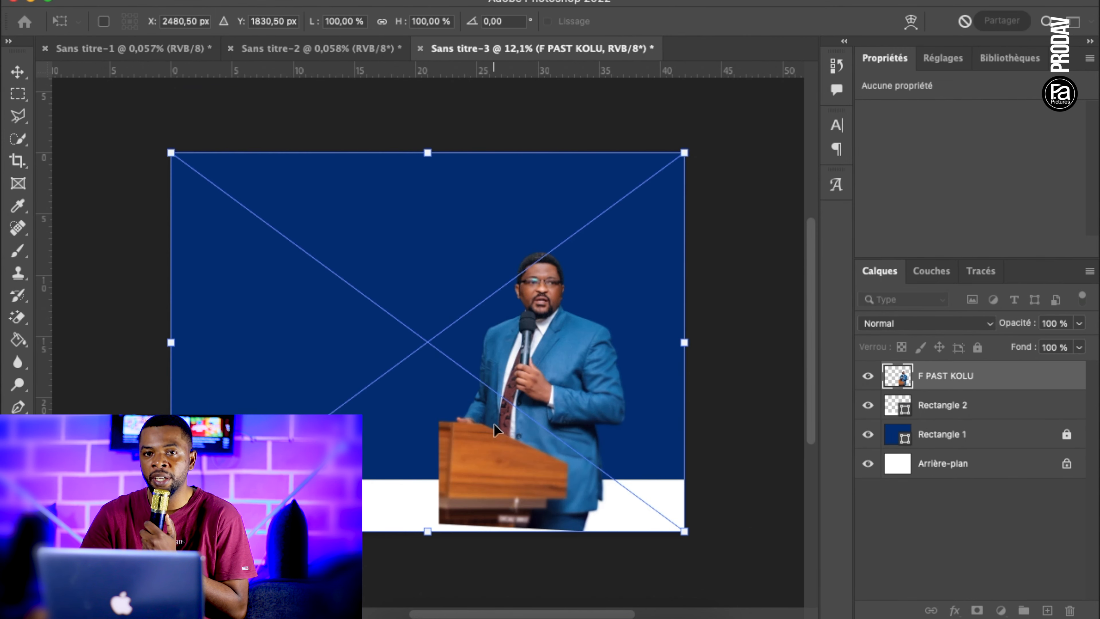
key("Return")
left_click_drag(1003, 385, 989, 420)
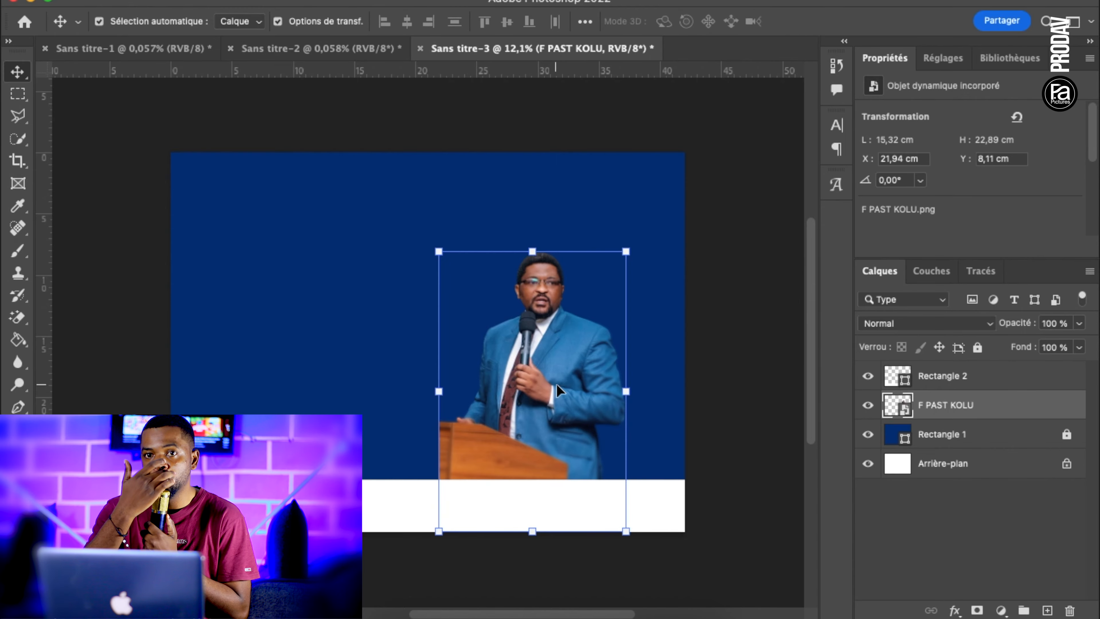
left_click_drag(553, 398, 597, 398)
Place the cut-out photo of the man in the navy jacket below the white band's layer, overlapping the lectern man's left side
left_click(368, 616)
scroll(675, 351, "down", 12)
scroll(573, 339, "up", 9)
scroll(729, 265, "up", 3)
scroll(729, 264, "down", 12)
scroll(730, 265, "up", 3)
left_click_drag(536, 360, 419, 400)
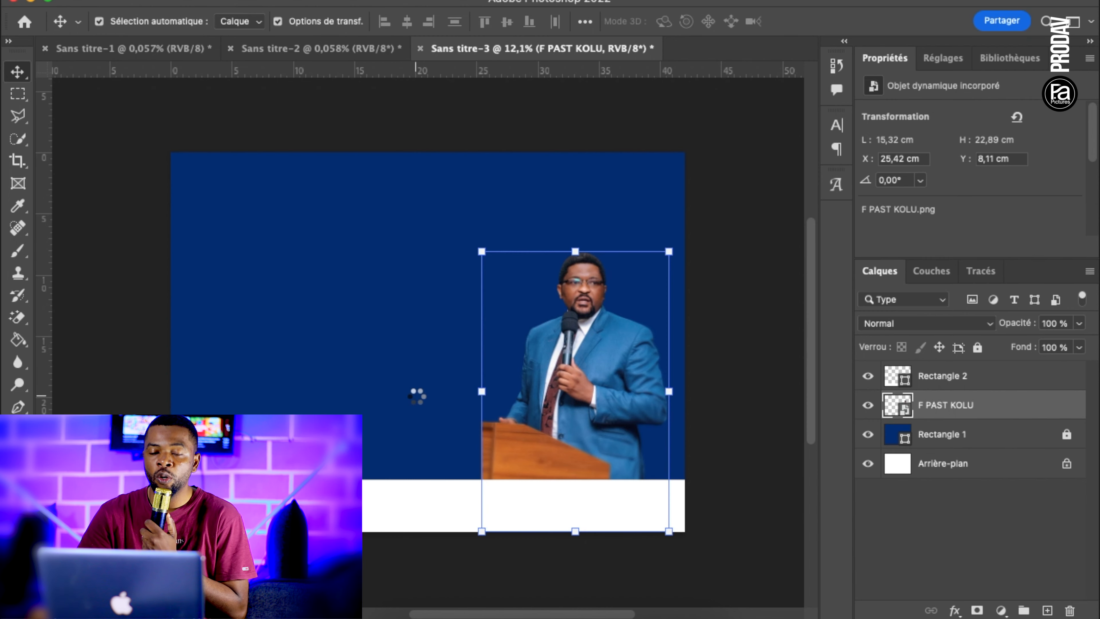
left_click_drag(417, 396, 473, 384)
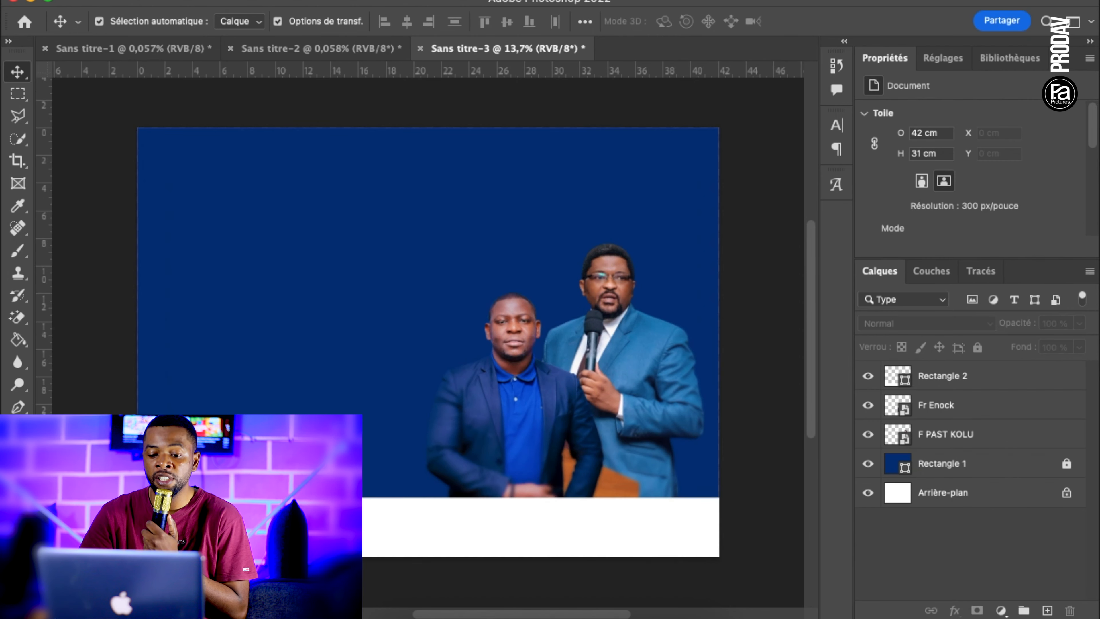
Draw a small rectangle about 1.4 × 3.95 cm on the empty blue area and fill it with #000000
key("u")
scroll(281, 434, "up", 4)
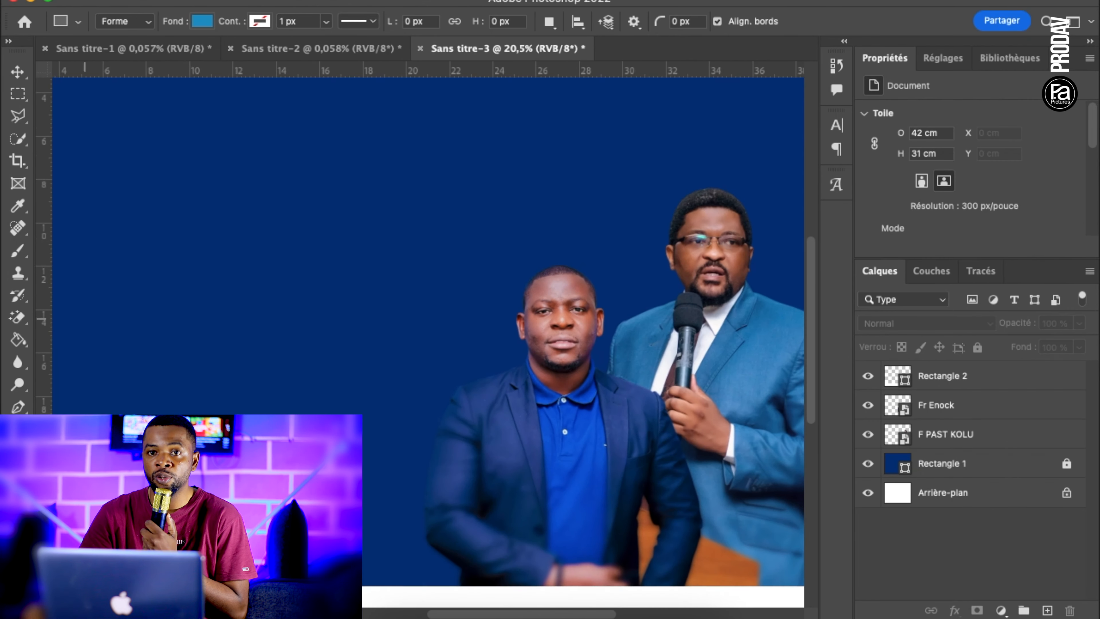
left_click_drag(259, 395, 244, 371)
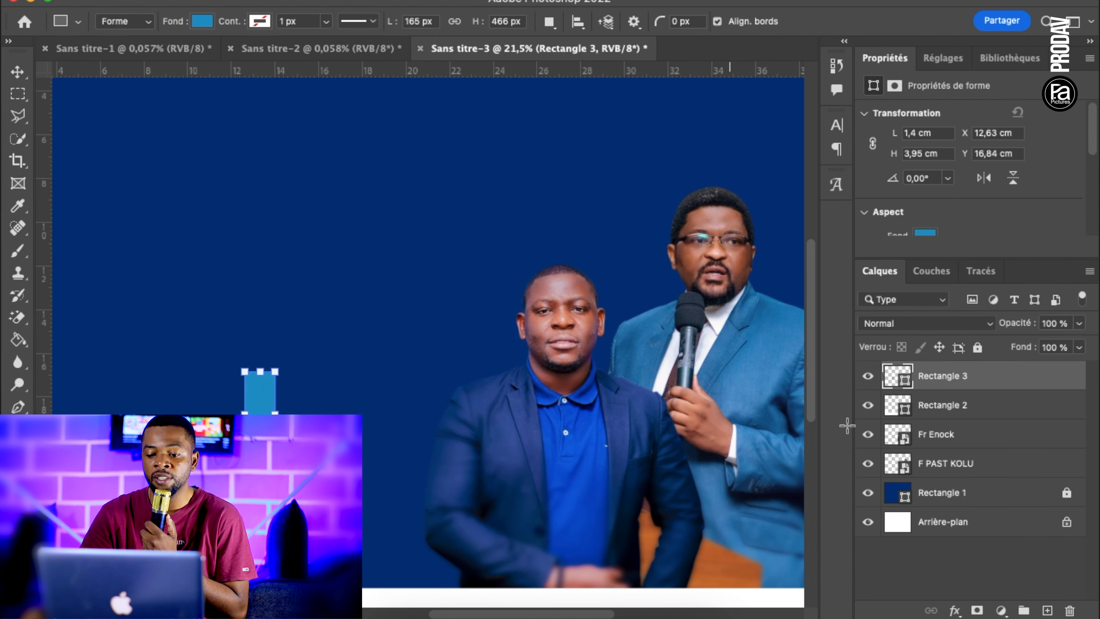
double_click(893, 382)
left_click_drag(713, 407, 583, 617)
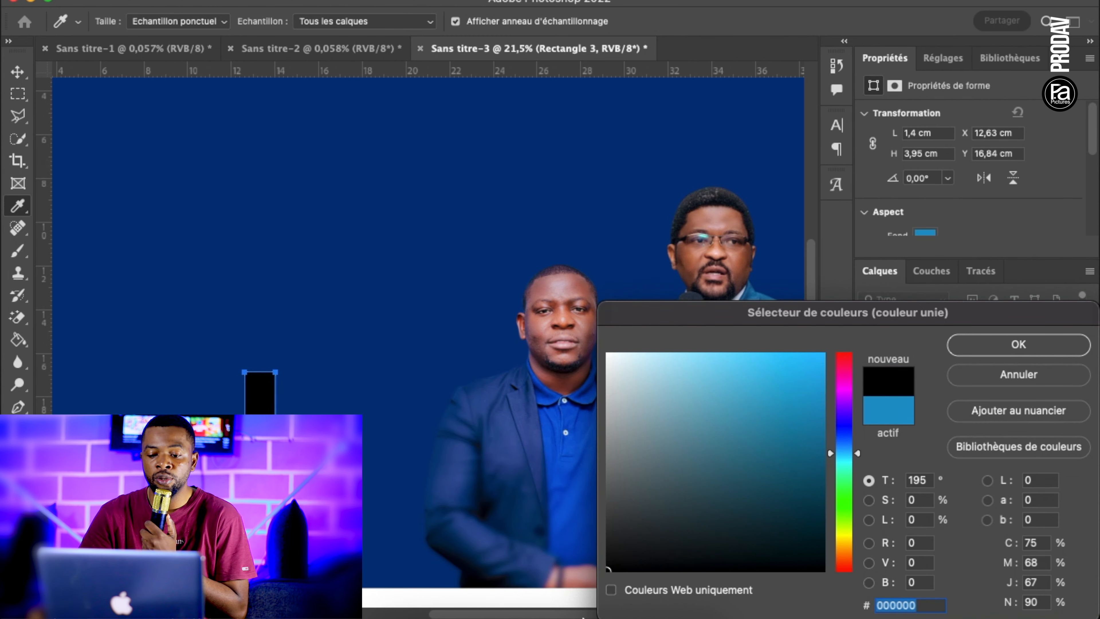
left_click(956, 346)
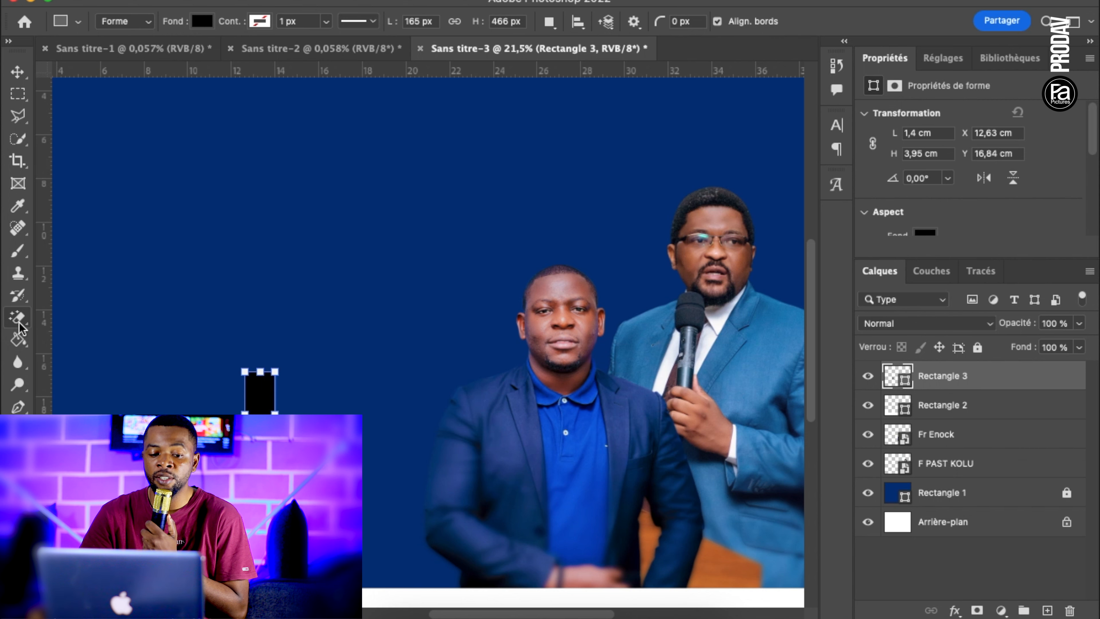
Rasterize the small black rectangle and erase its upper part with the soft 399 px Eraser to make a fade
left_click_drag(17, 317, 51, 332)
left_click(56, 315)
left_click(255, 383)
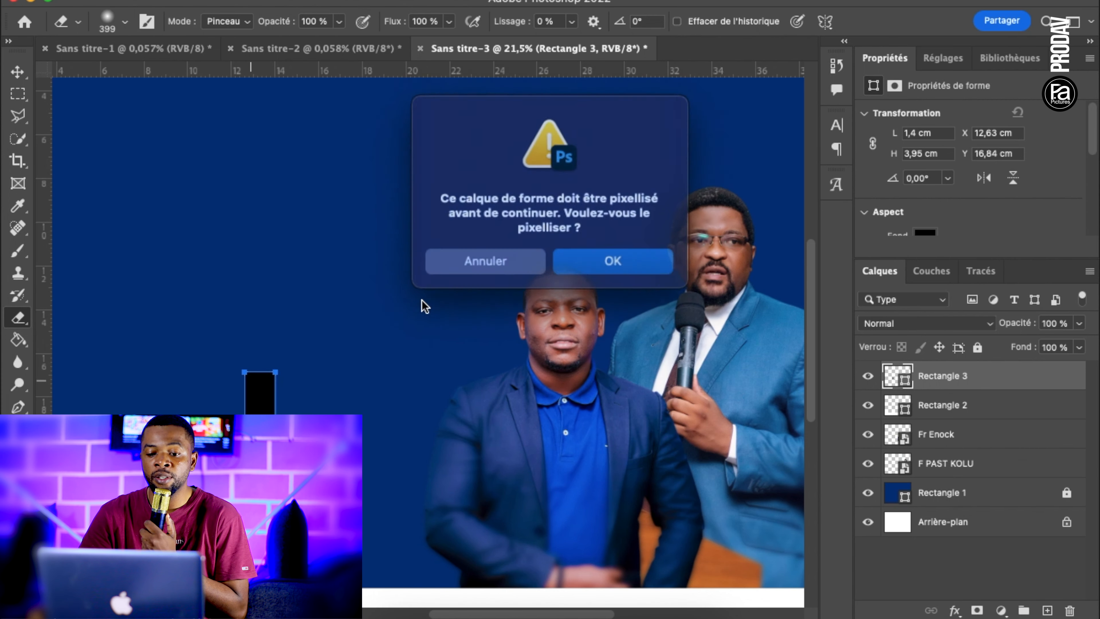
left_click(574, 265)
mouse_move(255, 376)
left_mouse_down()
mouse_move(230, 371)
mouse_move(280, 370)
mouse_move(224, 392)
mouse_move(324, 399)
mouse_move(194, 401)
mouse_move(317, 396)
left_mouse_up()
scroll(326, 396, "down", 5)
scroll(324, 397, "down", 3)
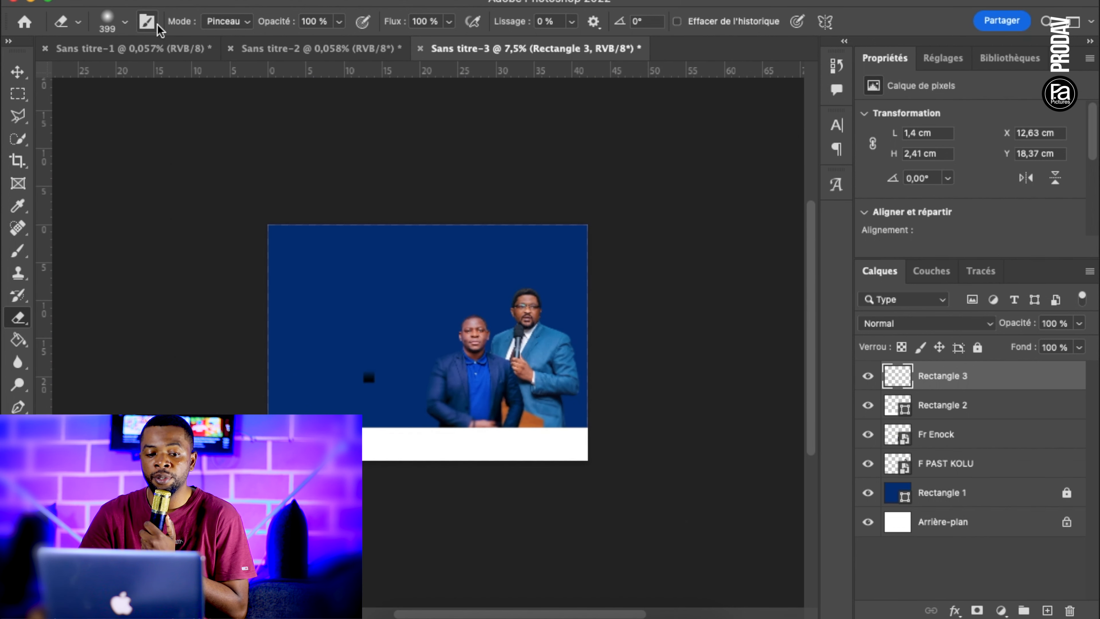
Stretch the black fade to about 49.2 × 13.1 cm across the lower part of the poster and move it beneath the white band's layer
left_click(19, 76)
left_click_drag(371, 392, 370, 463)
left_click_drag(373, 415, 236, 414)
key("Return")
left_click_drag(966, 381, 965, 427)
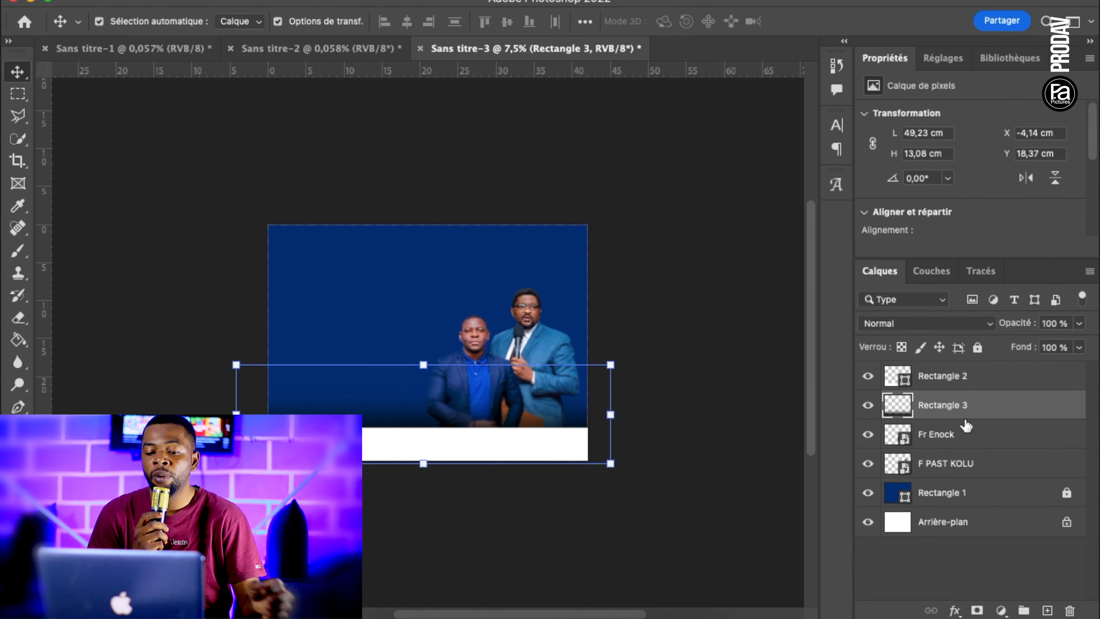
Extend the black fade further upward and downward behind the white band, and lock the fade and band layers
left_click(692, 462)
scroll(692, 462, "up", 3)
left_click(510, 470)
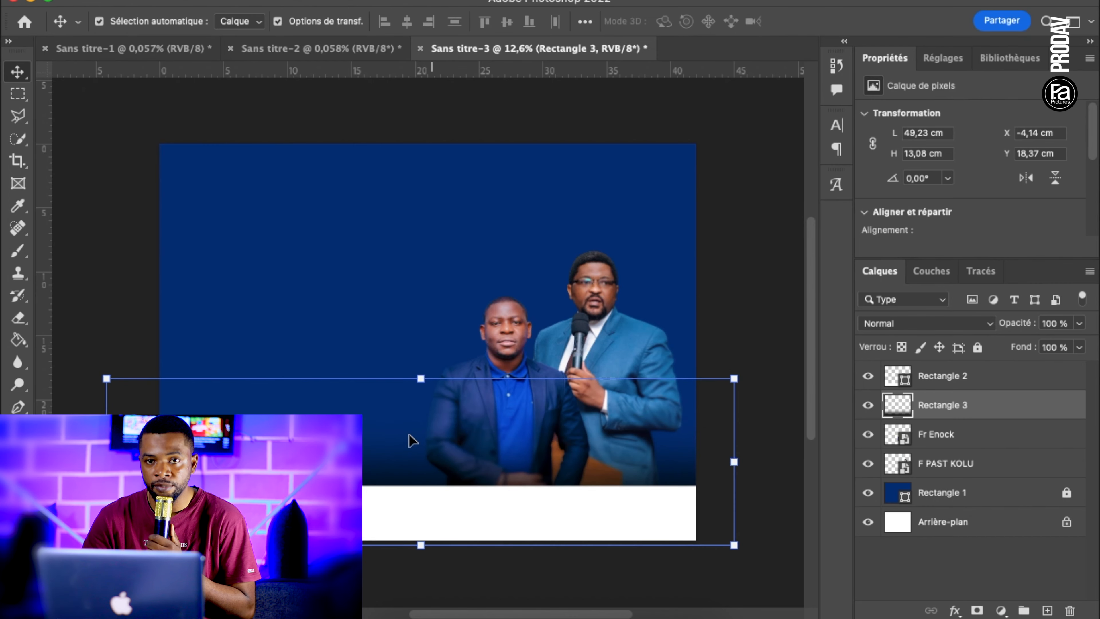
scroll(427, 393, "down", 2)
left_click_drag(423, 369, 430, 324)
left_click_drag(422, 498, 422, 536)
key("Return")
left_click(777, 336)
scroll(788, 339, "up", 1)
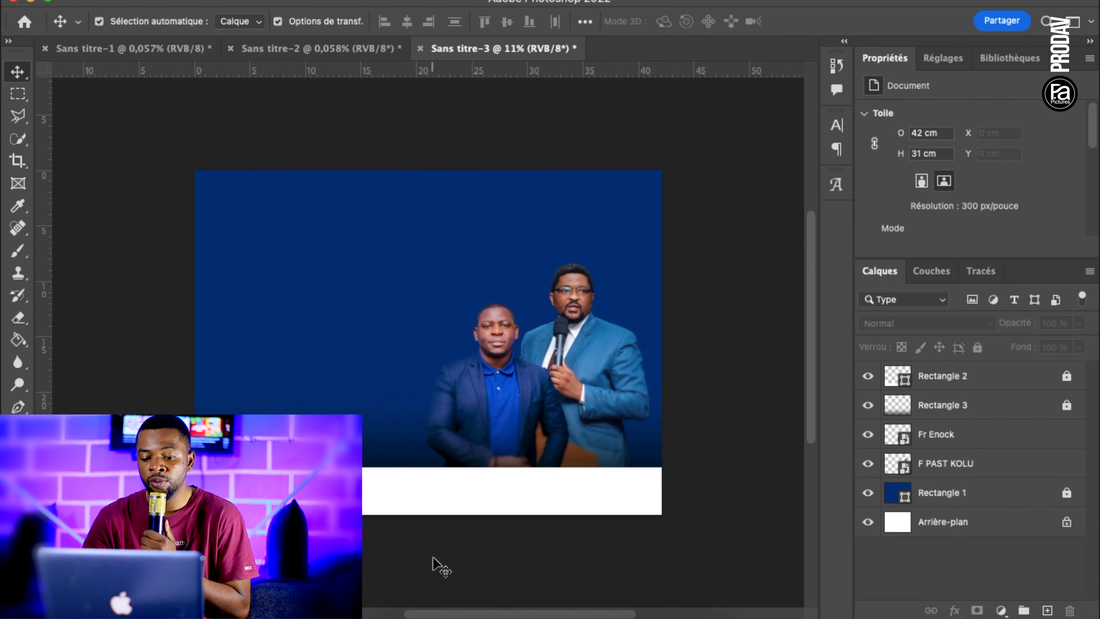
Place the header image F Entete.png on the poster and scale it down to about 48%
left_click(394, 611)
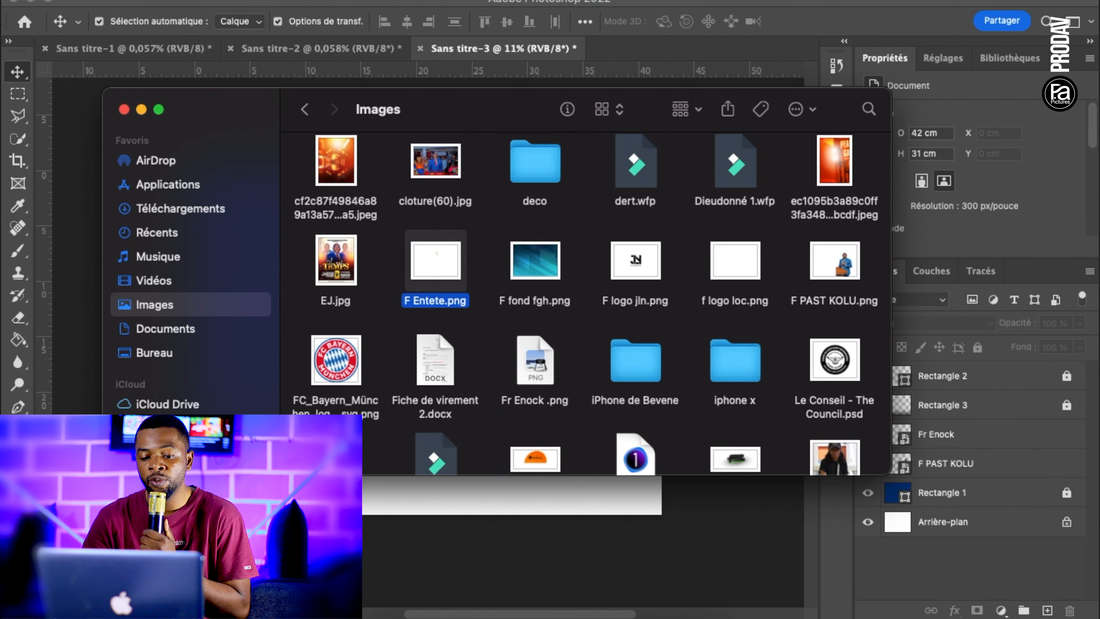
key("super+Tab")
left_click_drag(434, 256, 390, 273)
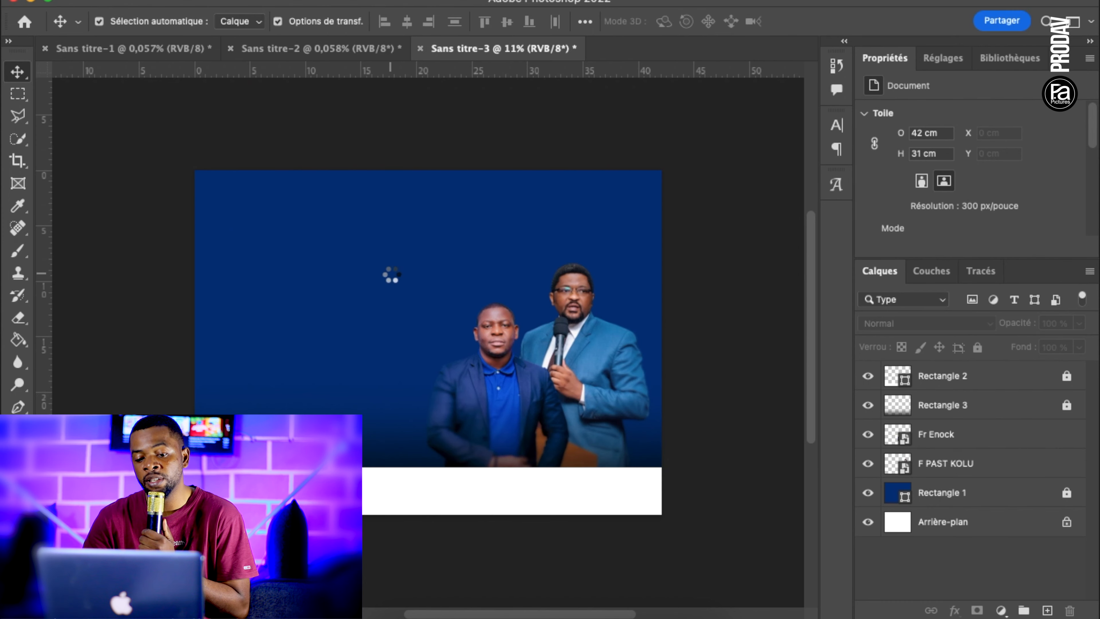
left_click_drag(194, 514, 344, 404)
left_click_drag(662, 404, 550, 311)
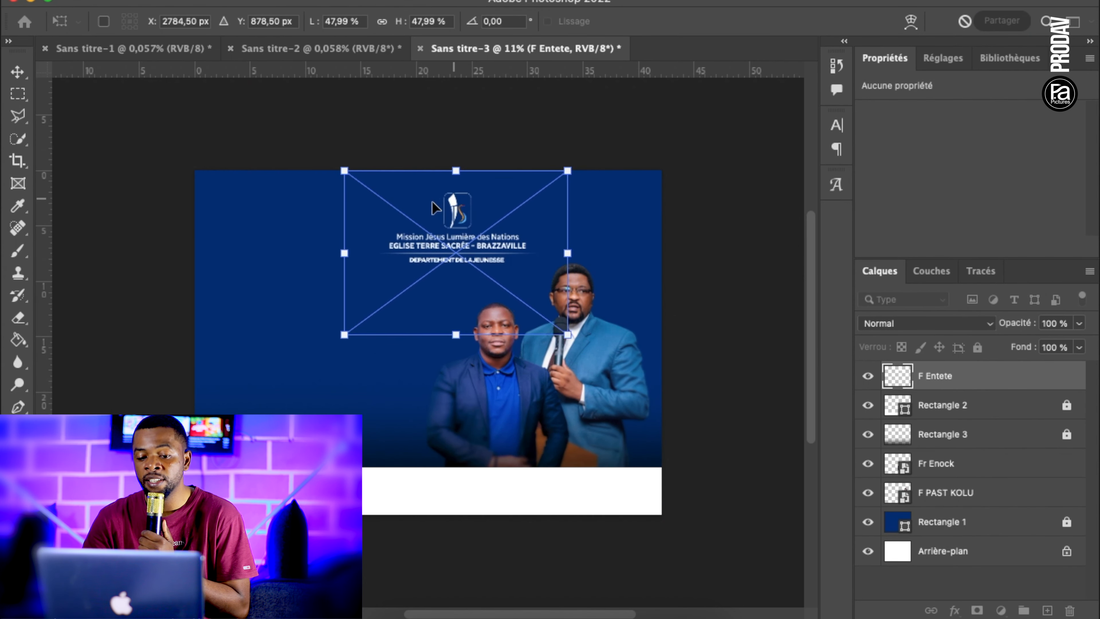
Position the header near the middle of the poster's upper edge, at about X 14.8 cm and Y 0.58 cm
left_click_drag(455, 202, 429, 185)
key("Return")
left_click(675, 187)
left_click(434, 208)
key("shift+Right")
key("shift+Right")
key("shift+Right")
key("shift+Right")
key("shift+Right")
key("shift+Right")
key("shift+Right")
key("shift+Right")
key("shift+Right")
key("shift+Right")
key("shift+Right")
key("shift+Right")
key("shift+Right")
key("shift+Up")
key("shift+Up")
key("shift+Up")
key("shift+Up")
key("shift+Up")
key("shift+Up")
key("shift+Up")
key("shift+Up")
key("shift+Up")
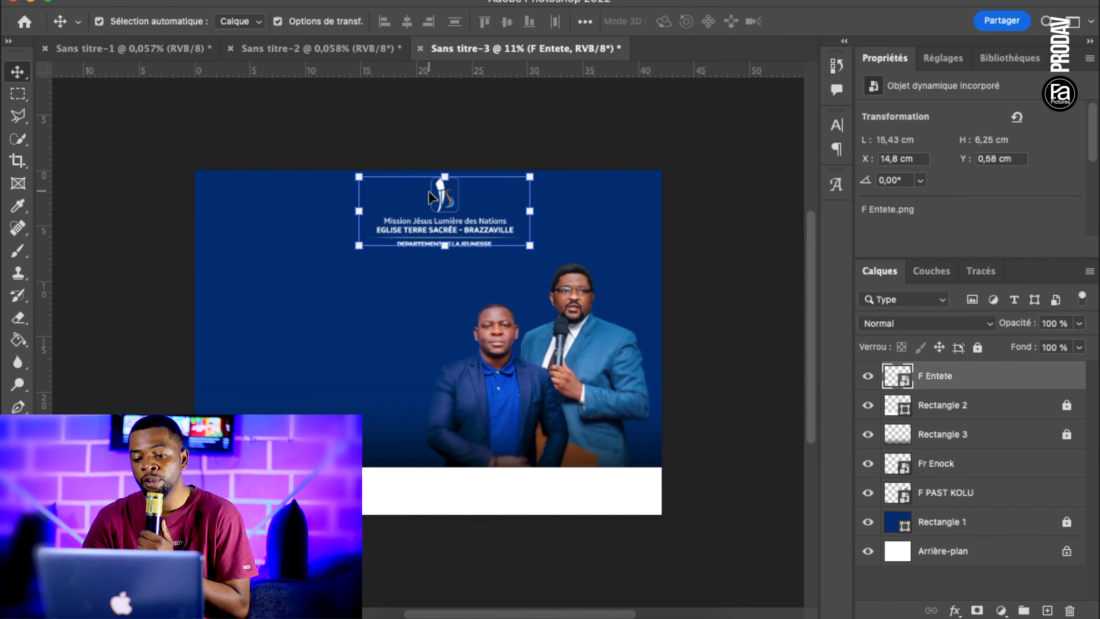
Prepare the Type tool with the Avenir Next Condensed Heavy Italic font at a size of 18 mm
left_click(567, 256)
scroll(570, 281, "down", 2)
key("super+plus")
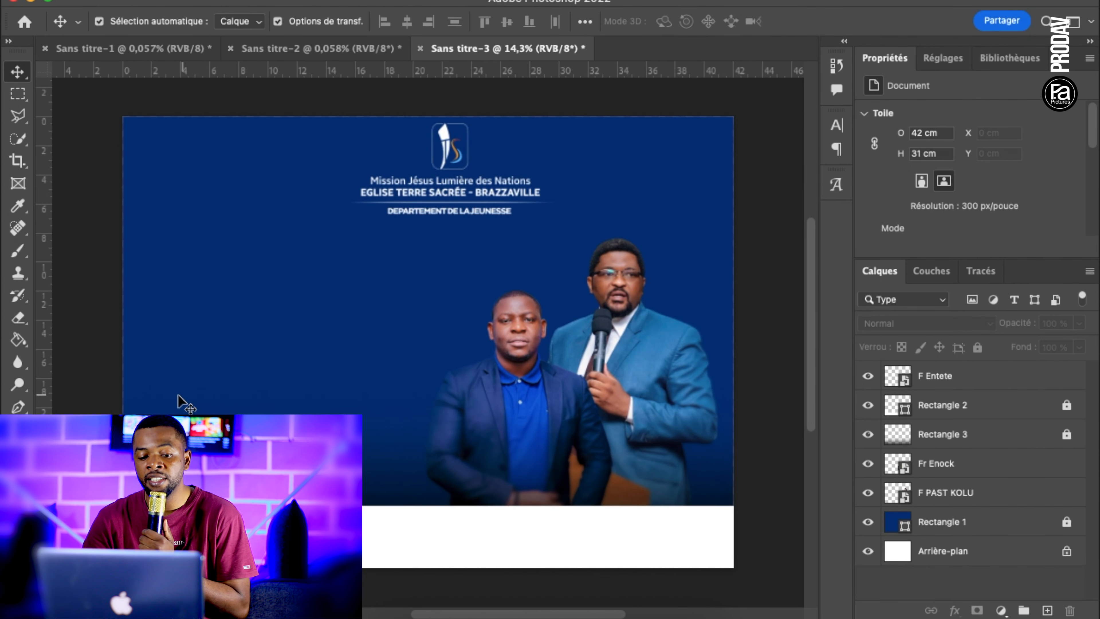
key("t")
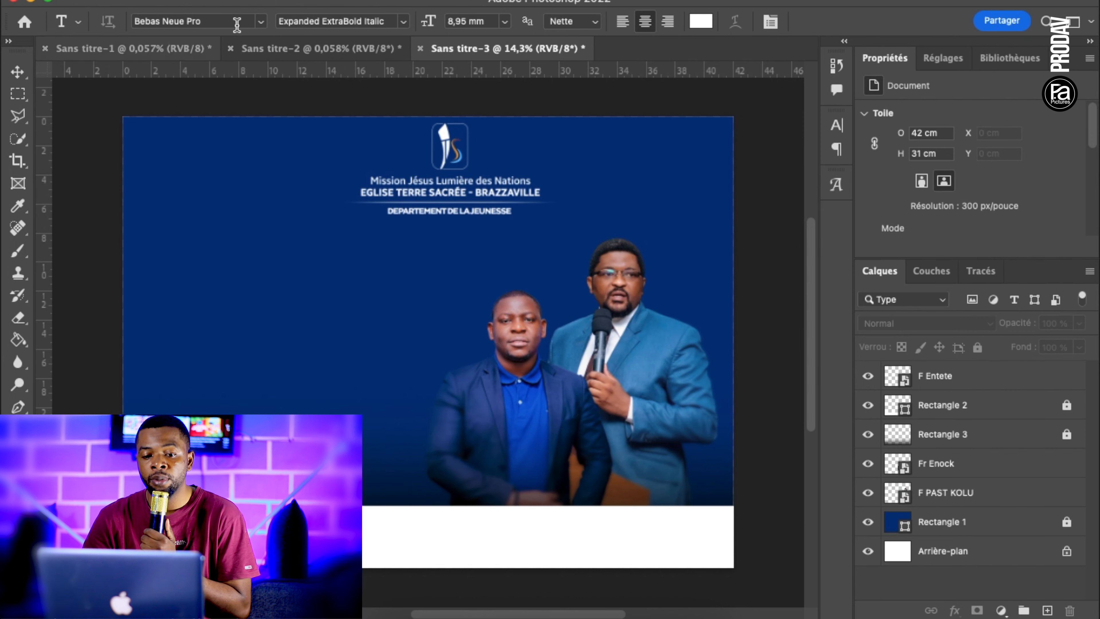
left_click_drag(234, 22, 128, 27)
type("ven")
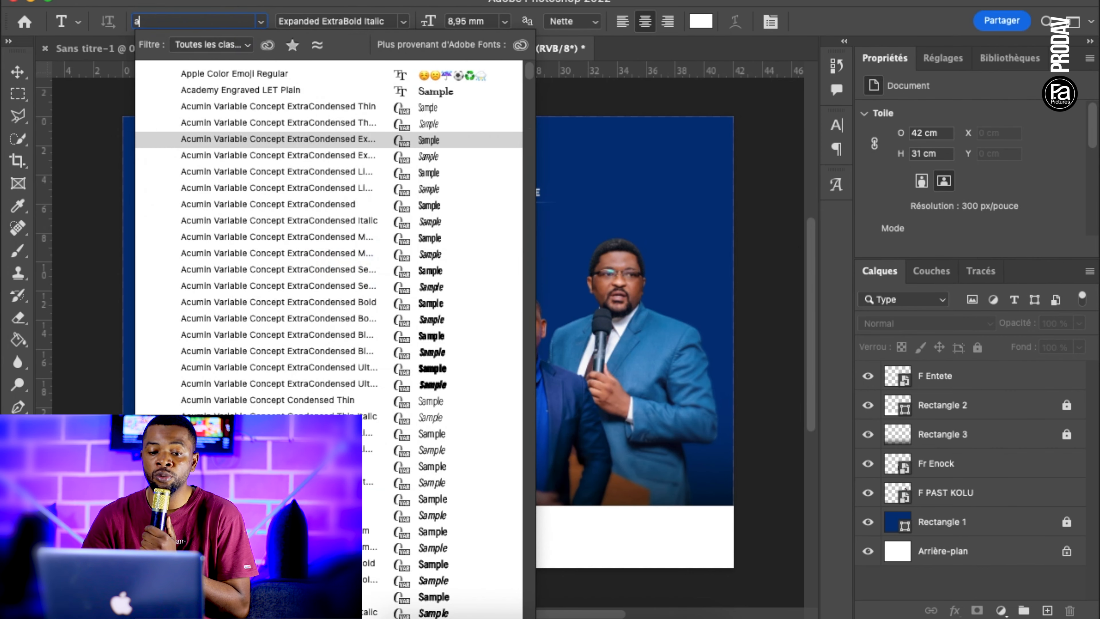
key("Down")
key("Down")
key("Down")
key("Down")
key("Down")
key("Down")
key("Down")
key("Down")
key("Down")
key("Down")
key("Down")
key("Down")
key("Down")
key("Down")
key("Down")
key("Down")
key("Down")
key("Down")
key("Down")
key("Down")
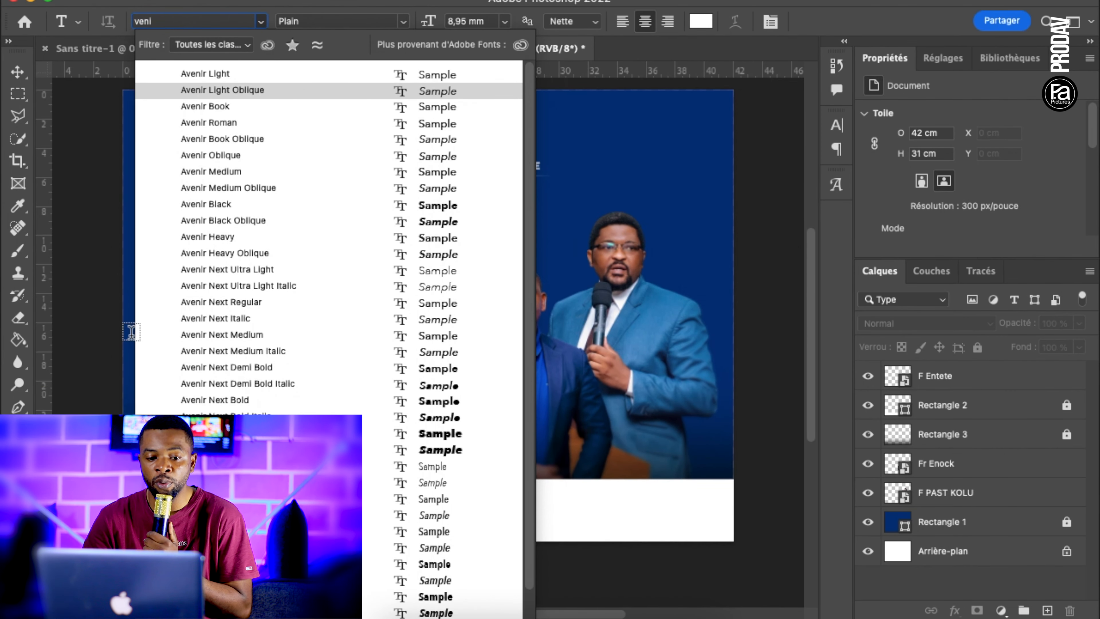
key("Down")
key("Down")
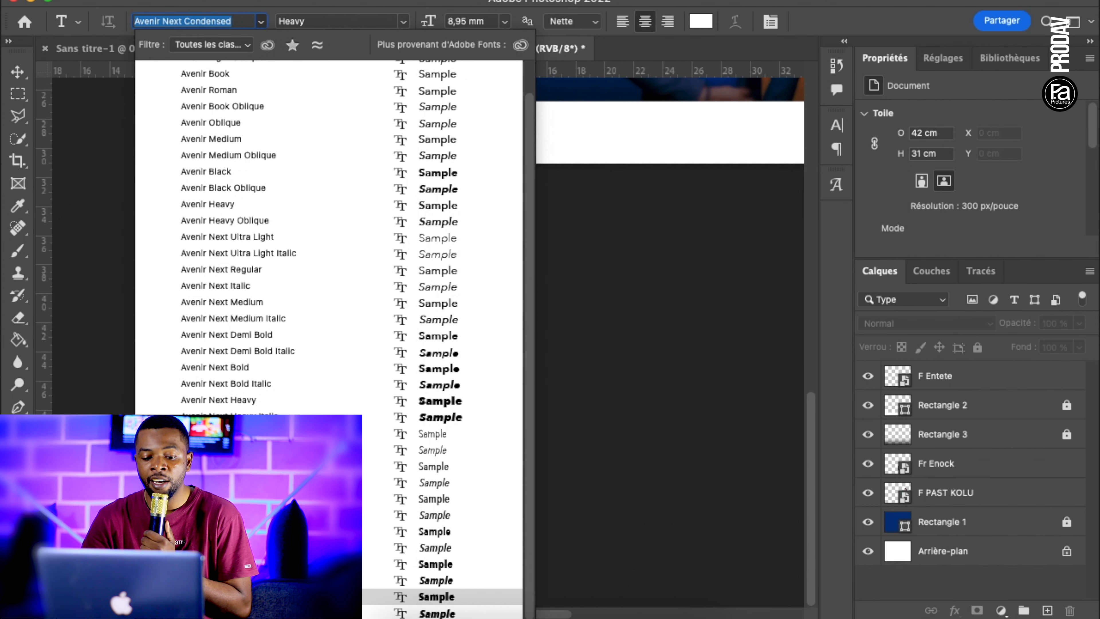
key("Return")
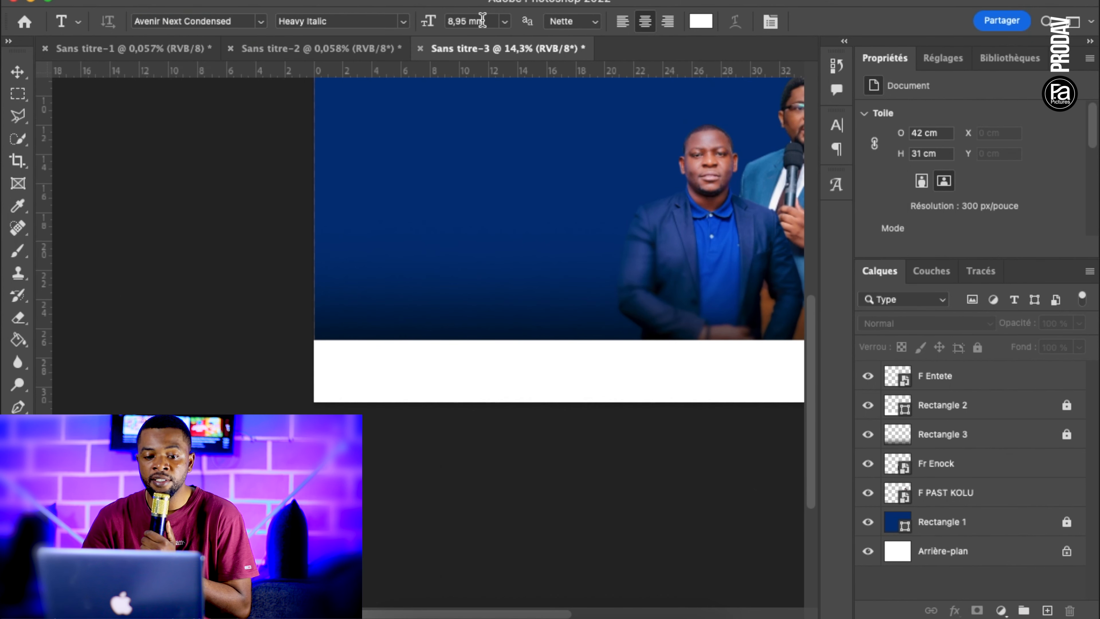
left_click(485, 19)
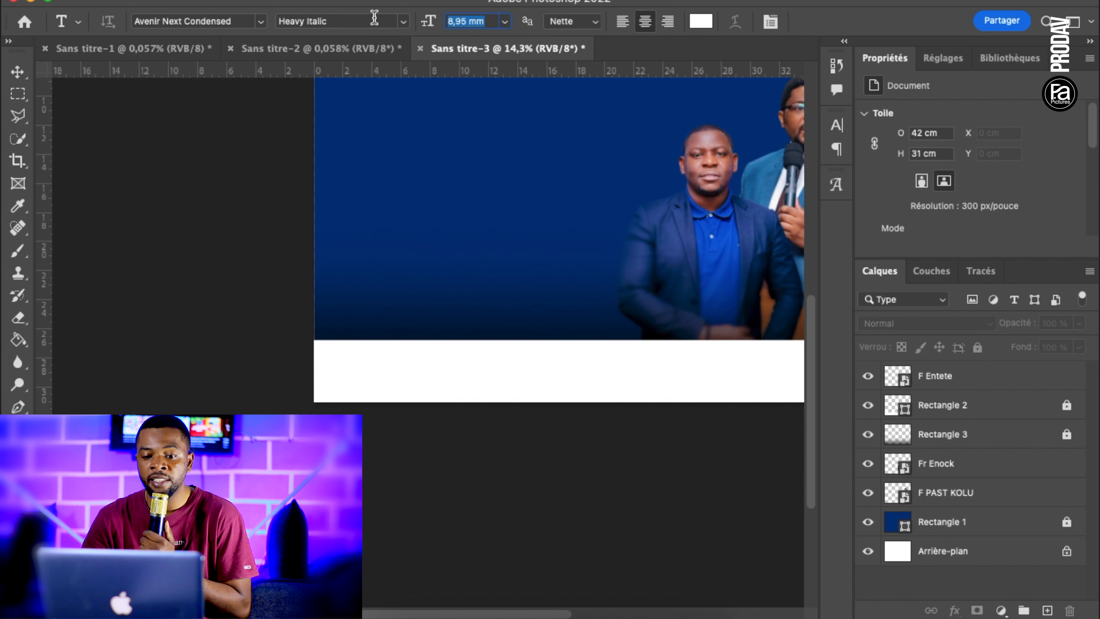
type("18")
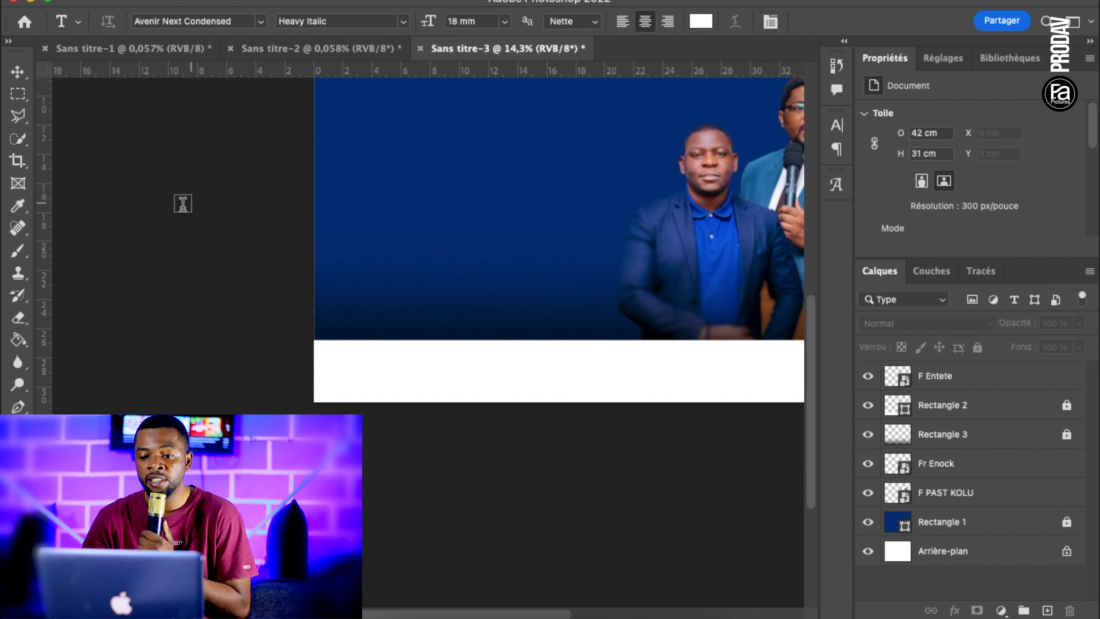
Set the line spacing to 14 mm and the tracking to -80 for the new text
scroll(493, 100, "up", 5)
scroll(493, 100, "right", 3)
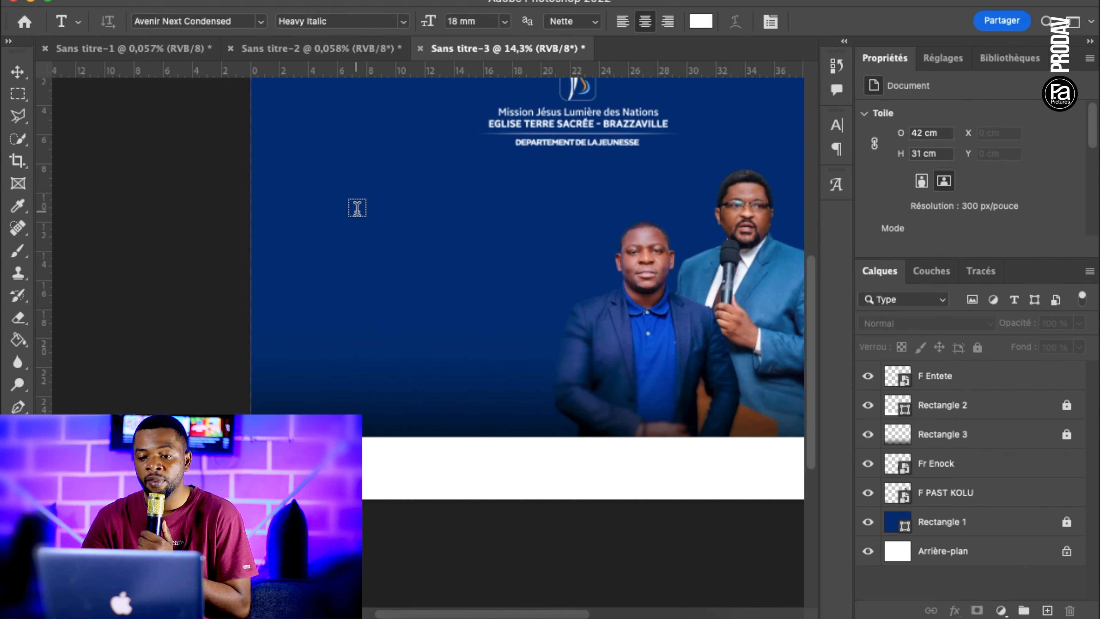
left_click(769, 23)
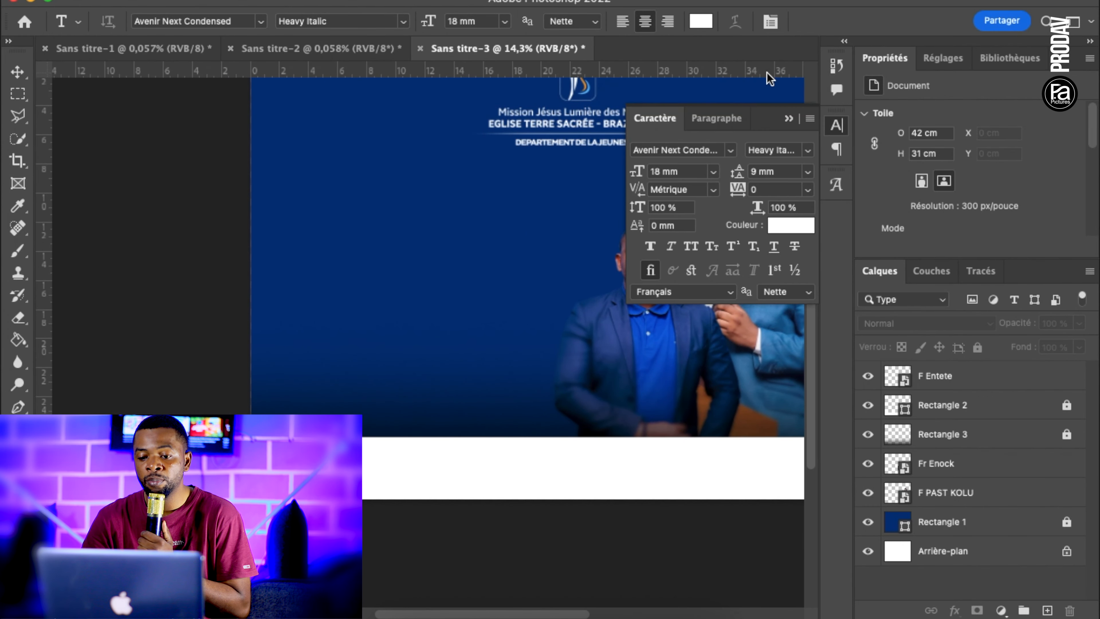
left_click(774, 169)
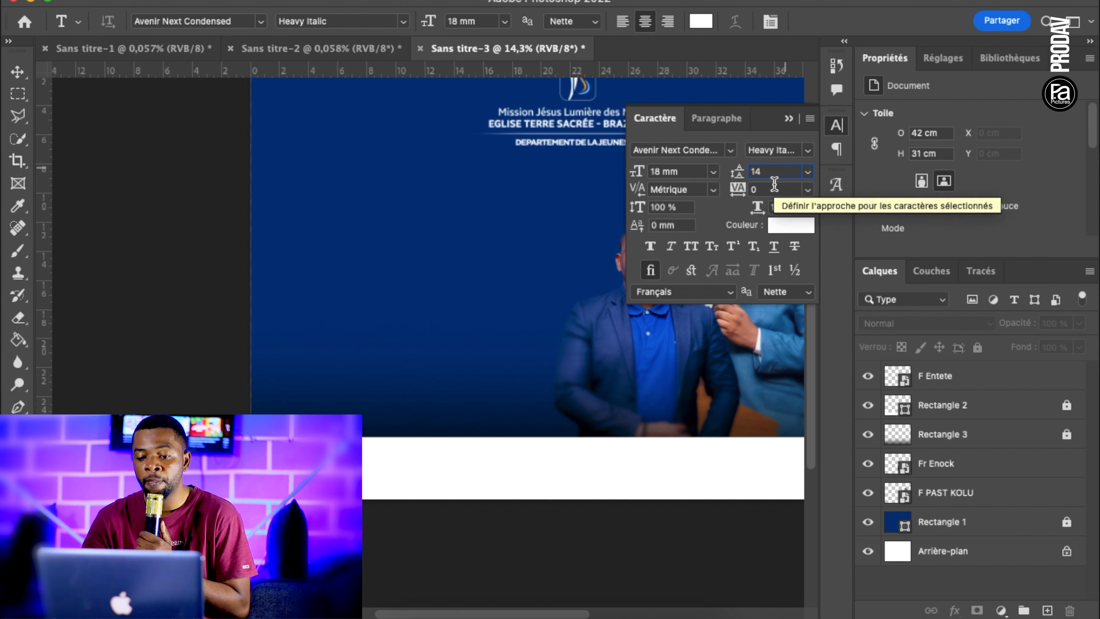
left_click(765, 185)
key("BackSpace")
type("-8")
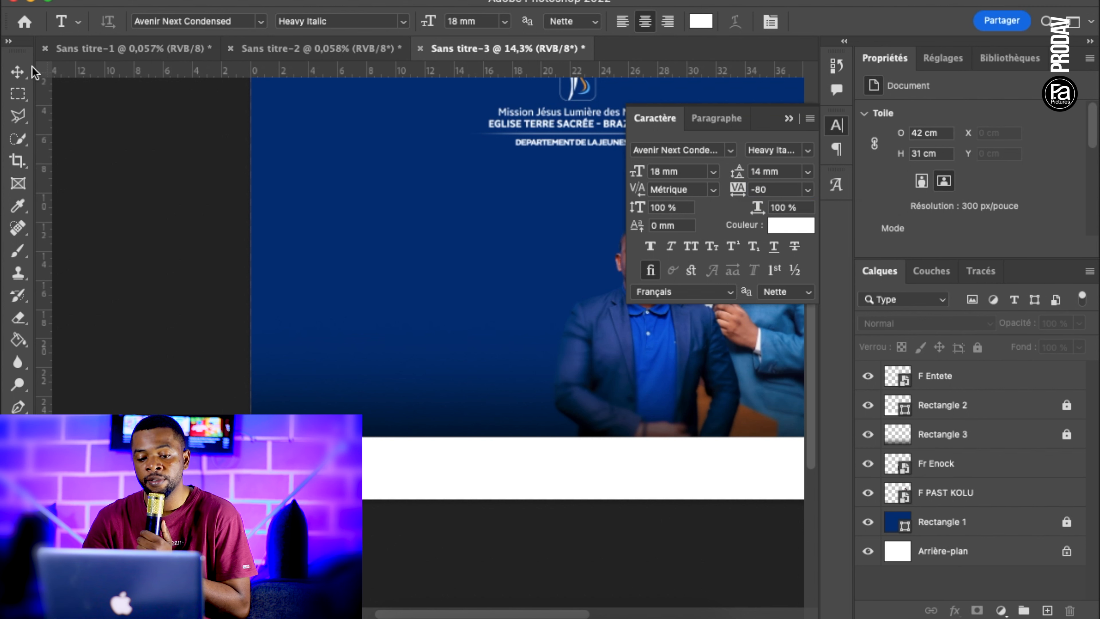
left_click(20, 69)
left_click(18, 429)
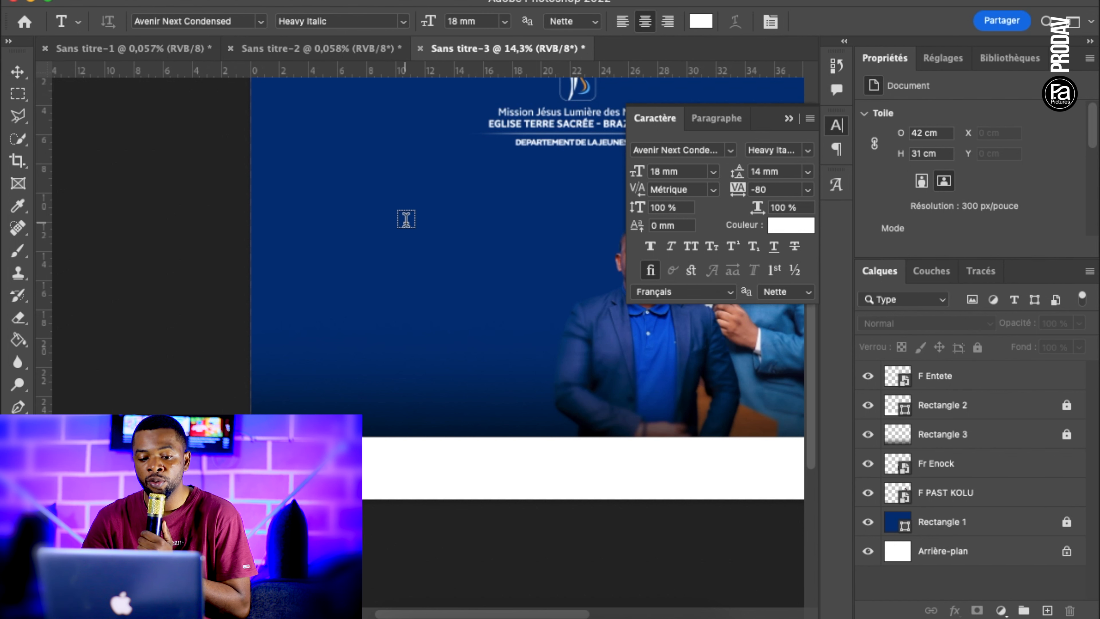
Add a three-line title in the empty blue area beside the speakers: "NE VOUS / CONFORMEZ PAS / AU SIECLE PRESENT"
scroll(405, 219, "up", 5)
left_click(306, 336)
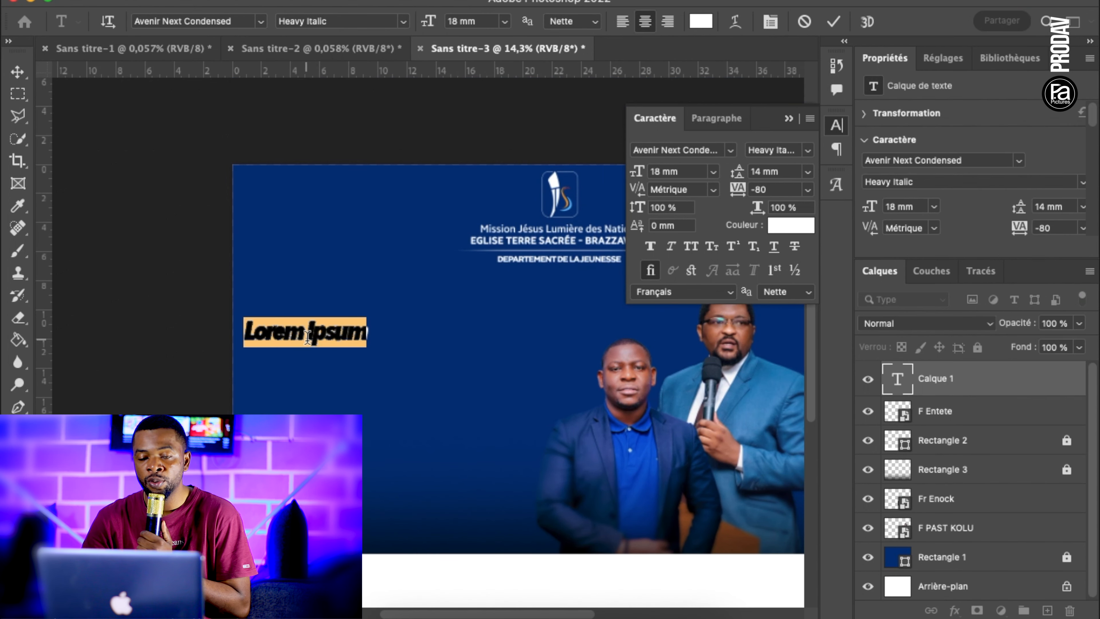
type("NE VOUS")
key("Return")
type("CONFORMEZ ")
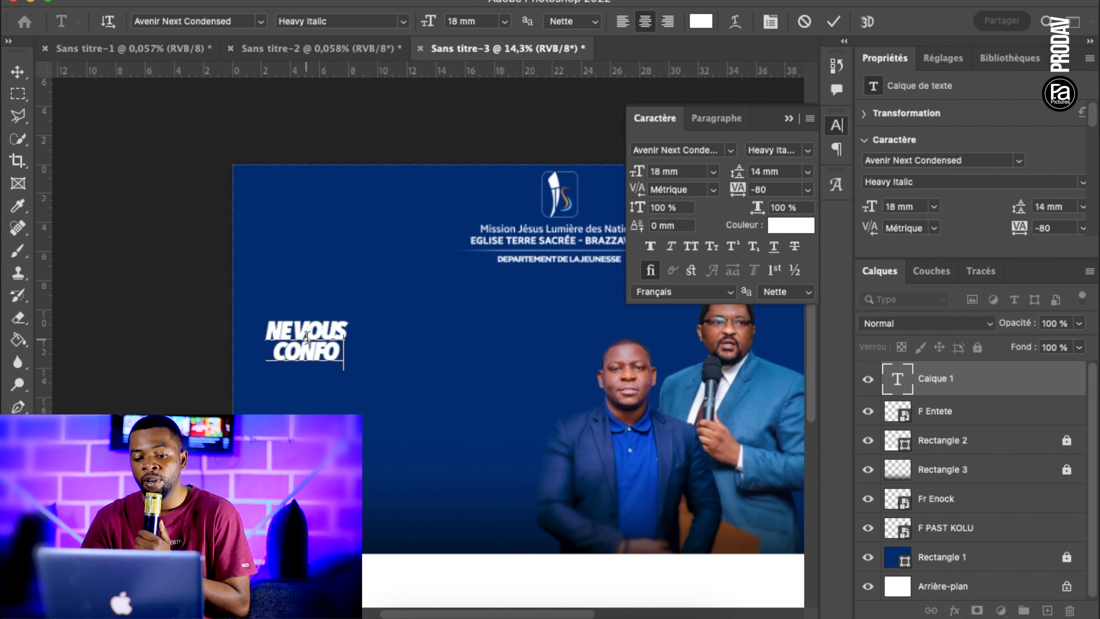
type("PAS")
key("Return")
type("AU SIECLE  PRESENT")
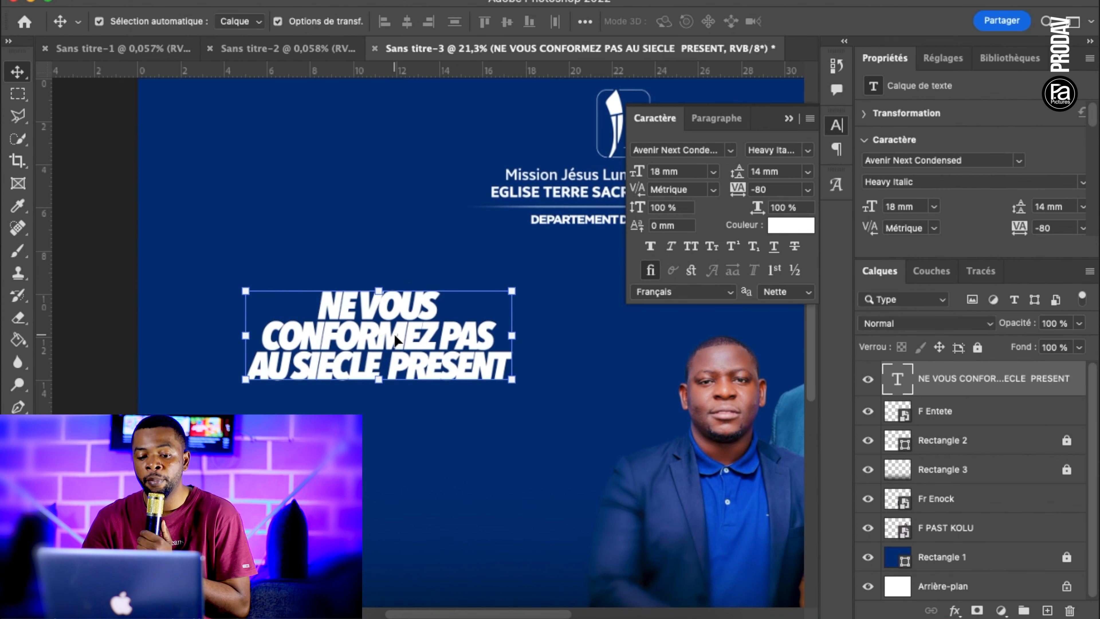
Set the title's tracking to -40 and shift the title slightly down and to the right
double_click(395, 340)
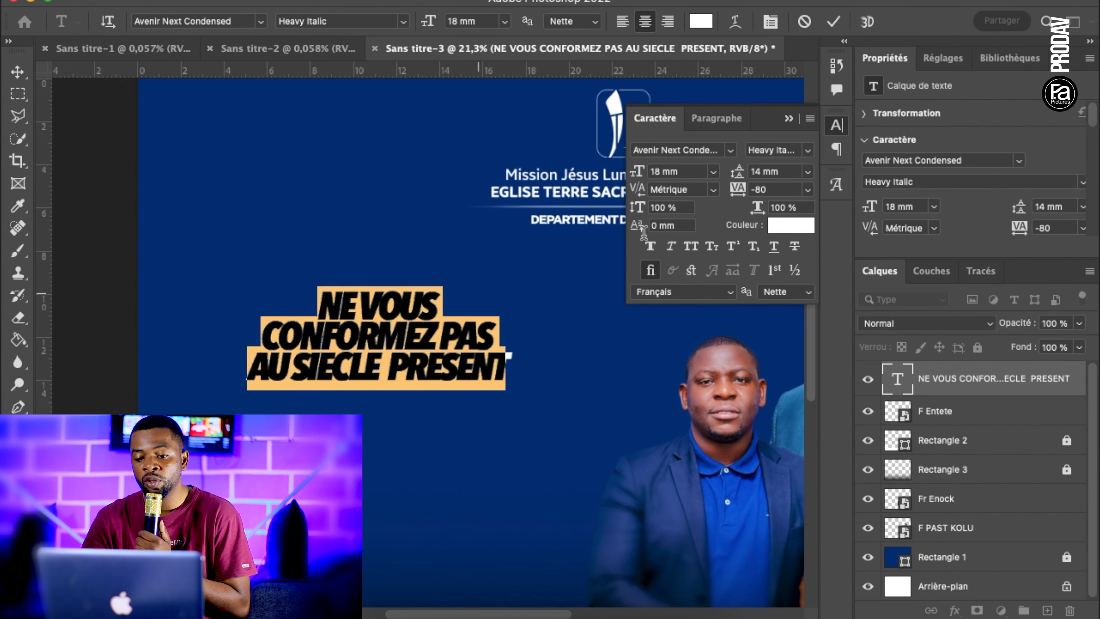
left_click_drag(737, 194, 738, 195)
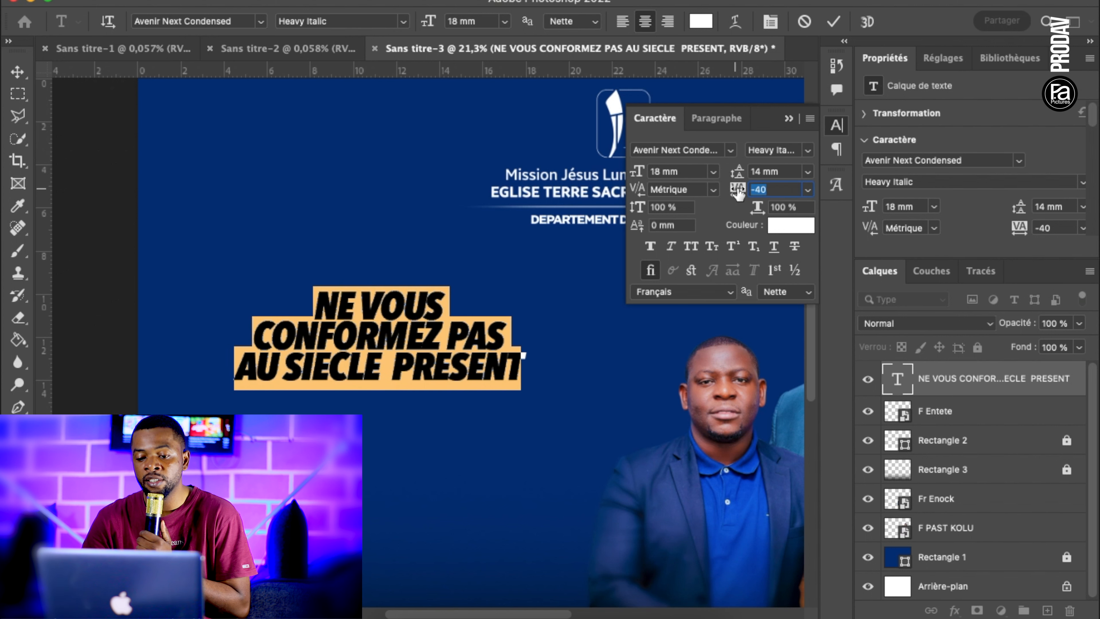
left_click(833, 24)
left_click(790, 123)
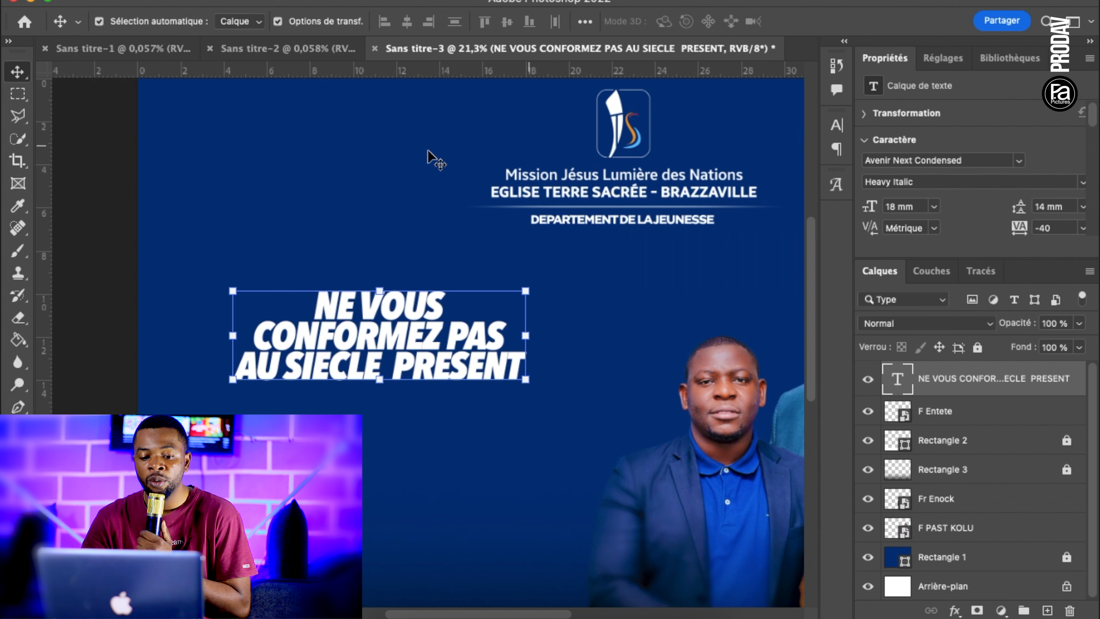
key("super+minus")
key("super+minus")
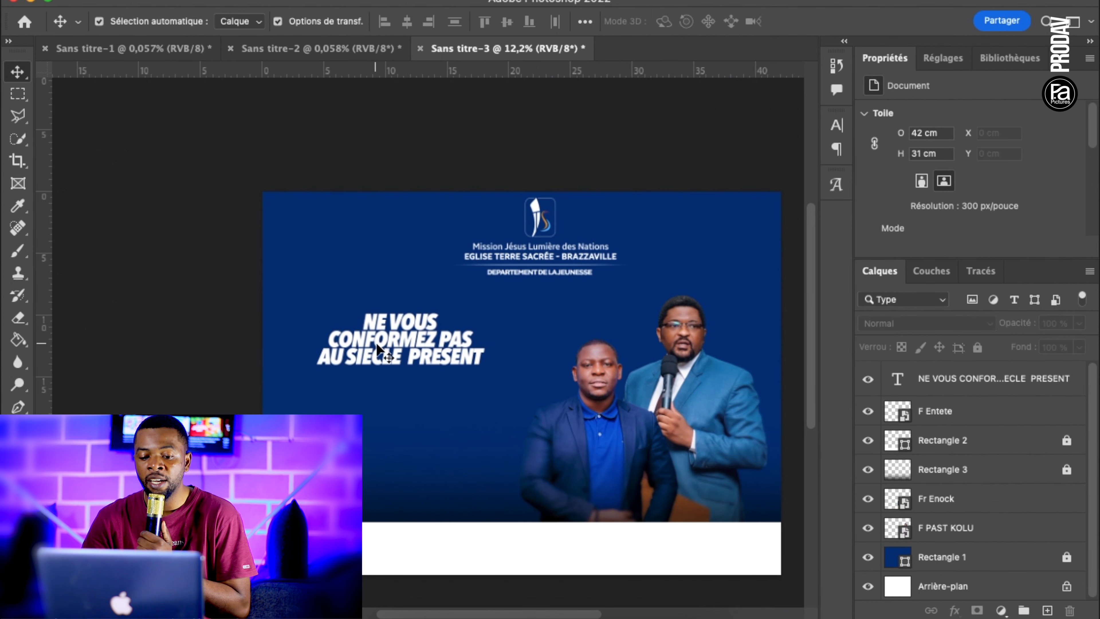
left_click(394, 364)
Apply a smooth inner-bevel Bevel & Emboss effect to the title, with 53% depth, 113 px size and 17% shadow opacity
left_click(954, 610)
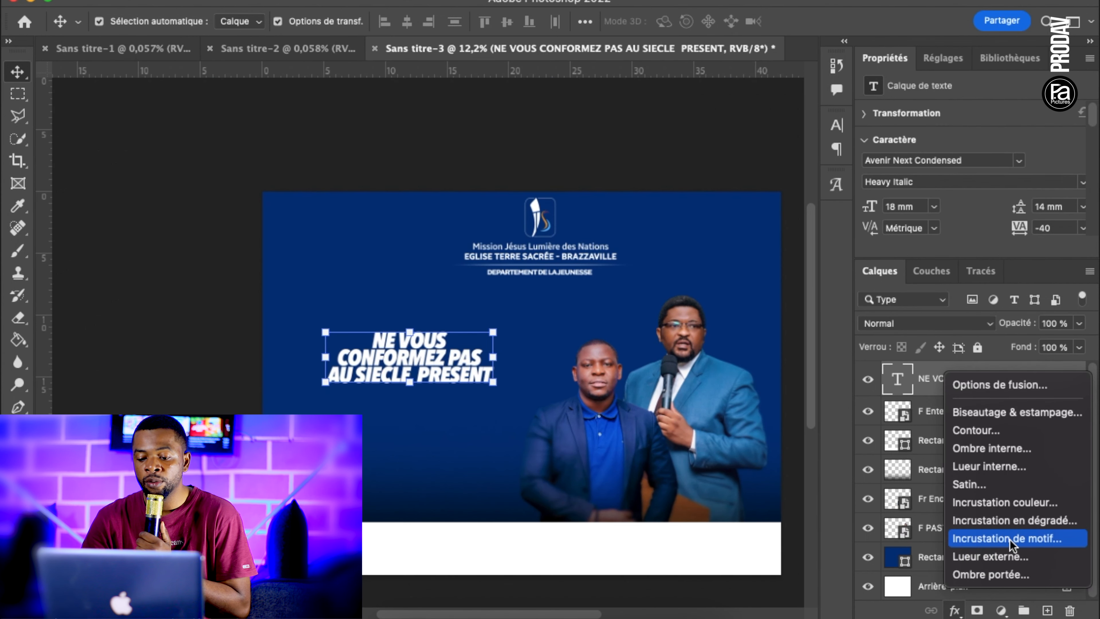
left_click(1022, 414)
left_click_drag(579, 215, 767, 270)
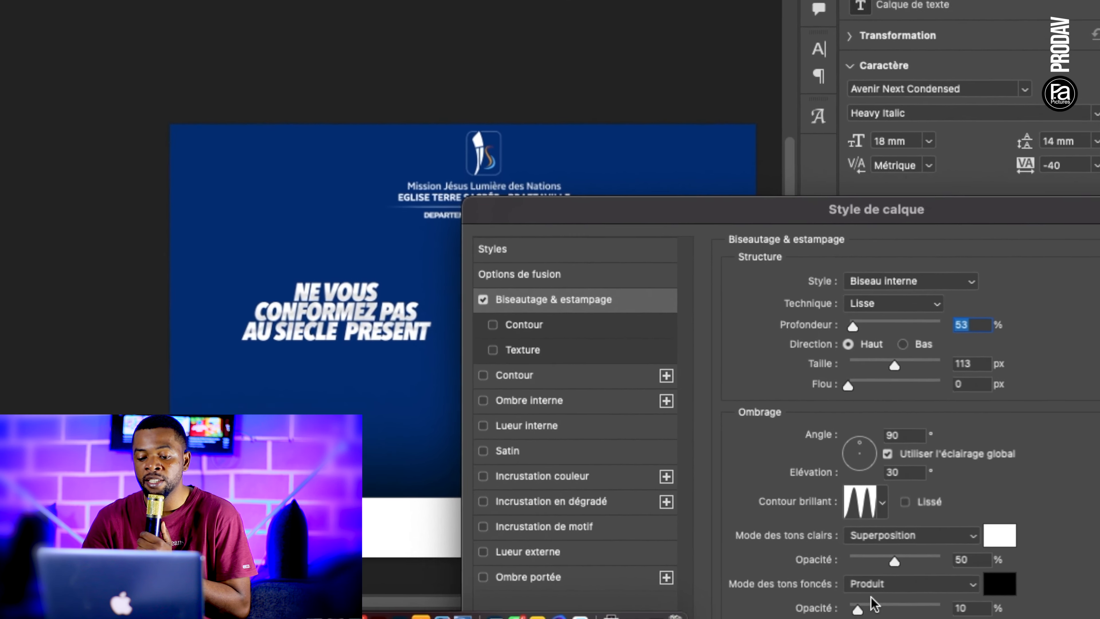
mouse_move(857, 606)
left_mouse_down()
mouse_move(831, 579)
mouse_move(912, 566)
mouse_move(864, 578)
mouse_move(799, 574)
mouse_move(826, 575)
left_mouse_up()
left_click(880, 367)
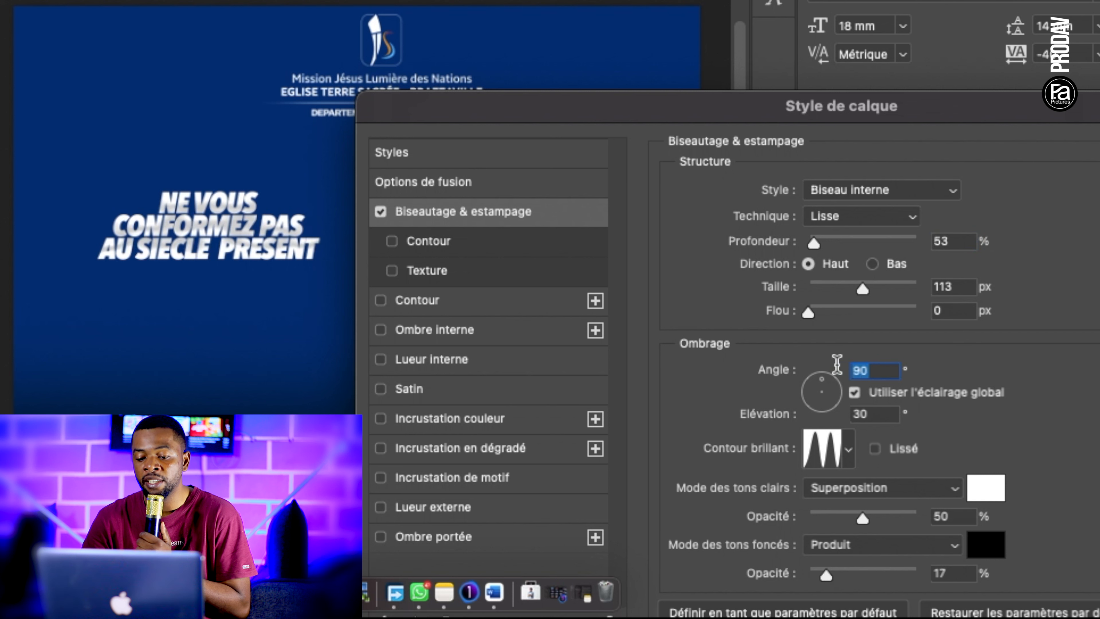
left_click(868, 416)
left_click(848, 450)
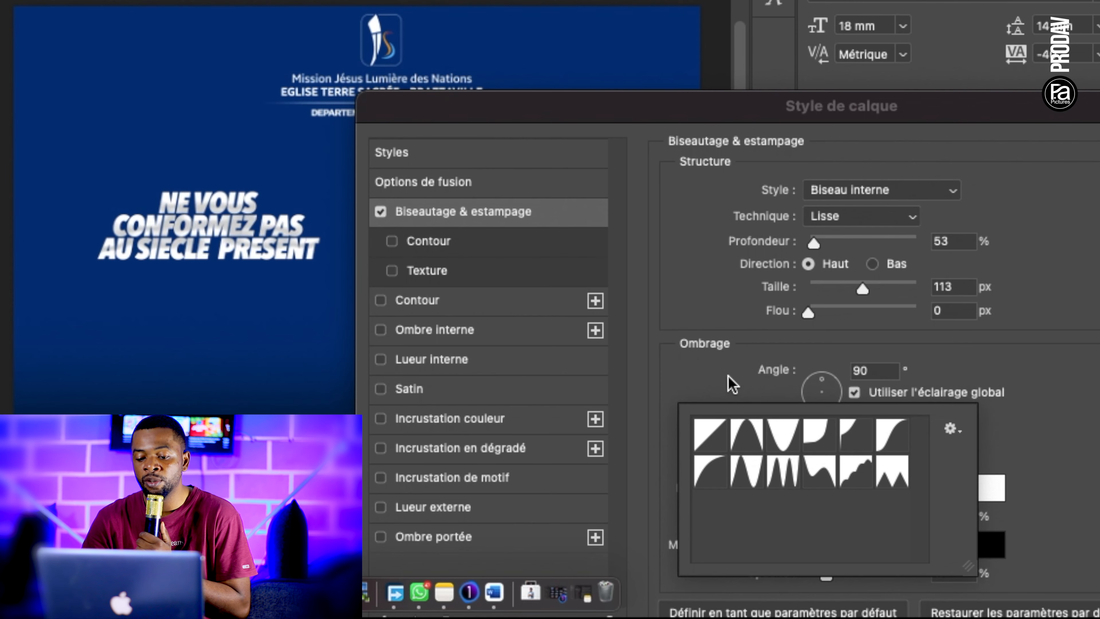
left_click(732, 383)
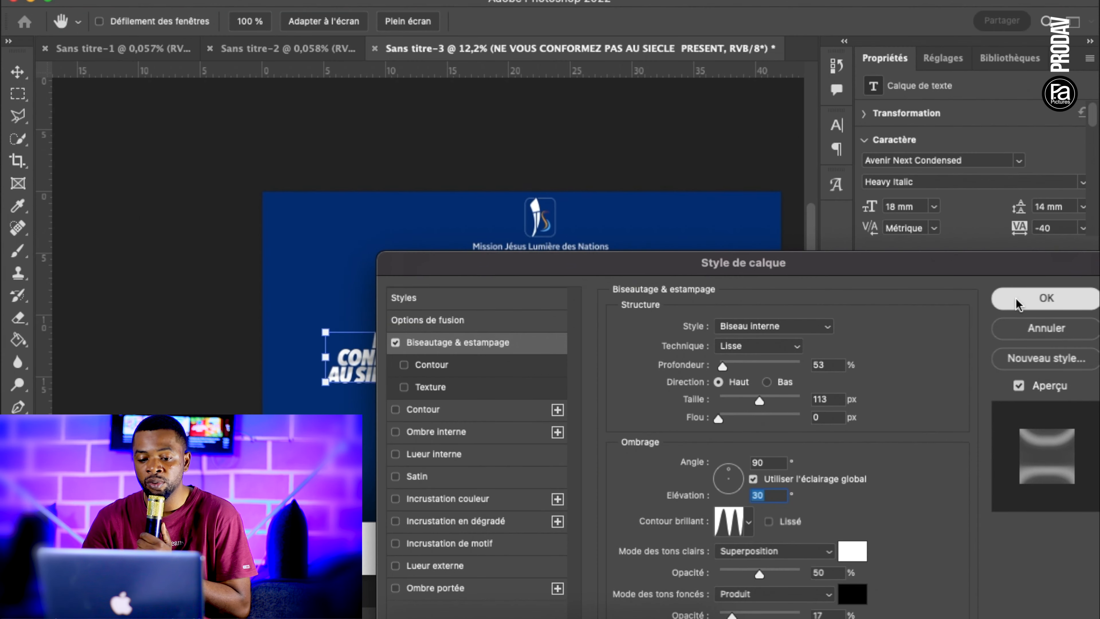
left_click(1015, 304)
left_click(493, 342)
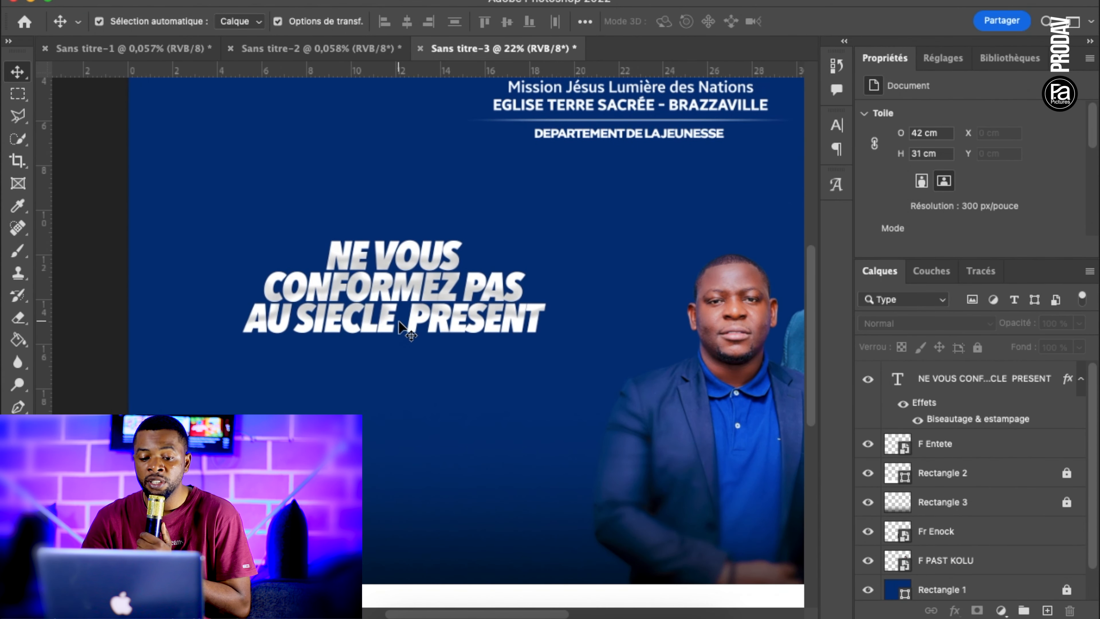
Add the text "Theme" below the title and select all of its characters
scroll(399, 323, "up", 2)
key("t")
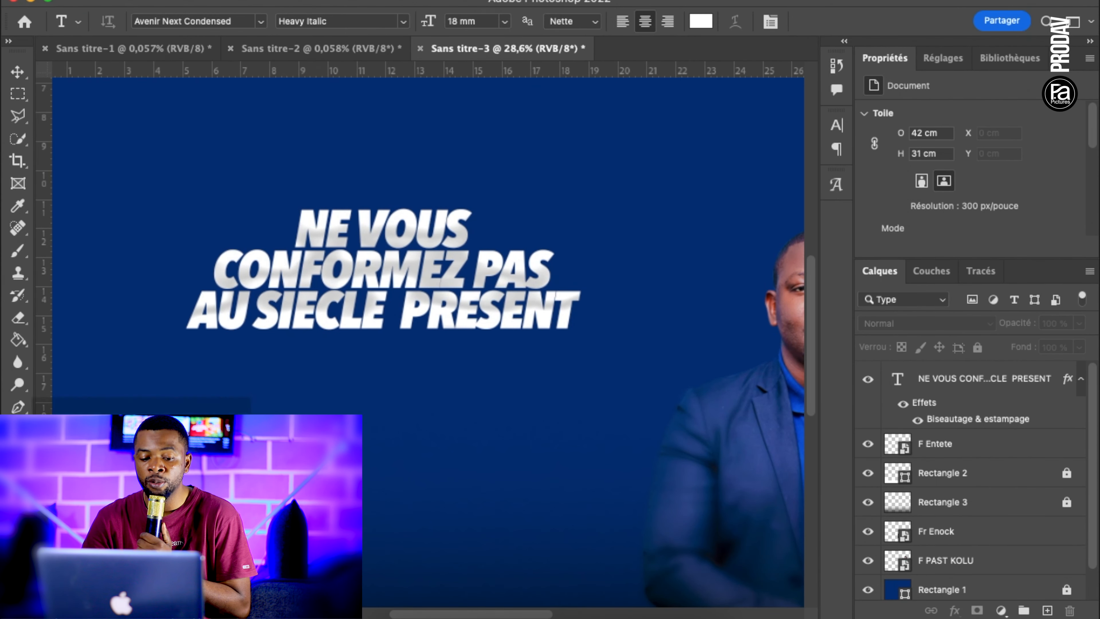
left_click(318, 431)
type("Theme")
key("super+a")
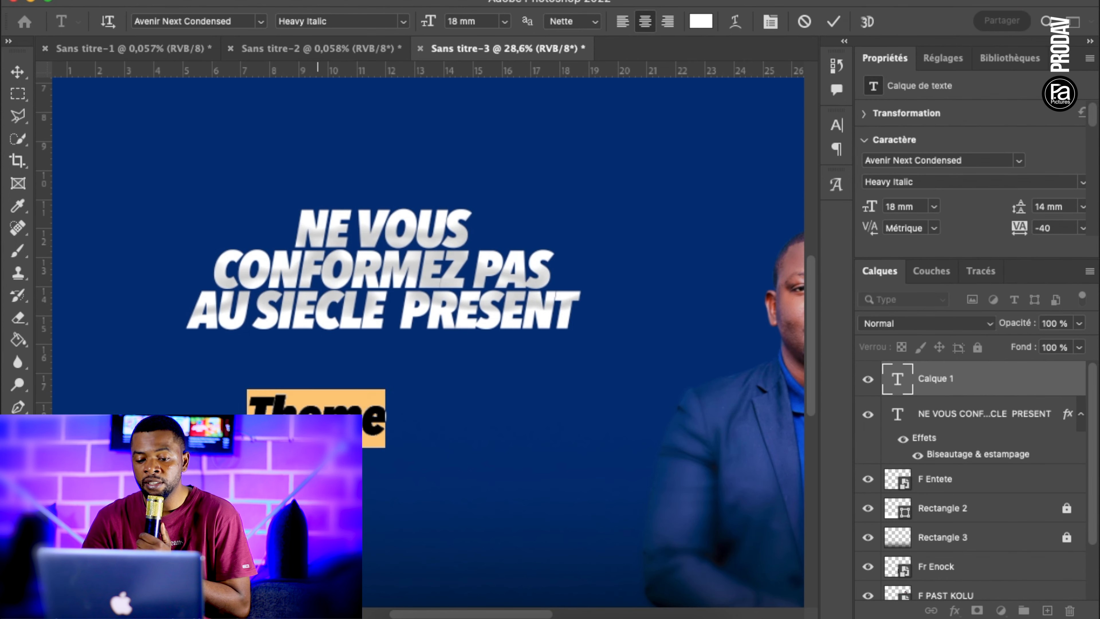
Change the font of "Theme" to Photograph Signature from the favourite fonts
scroll(317, 431, "left", 9)
scroll(317, 431, "down", 2)
left_click(262, 21)
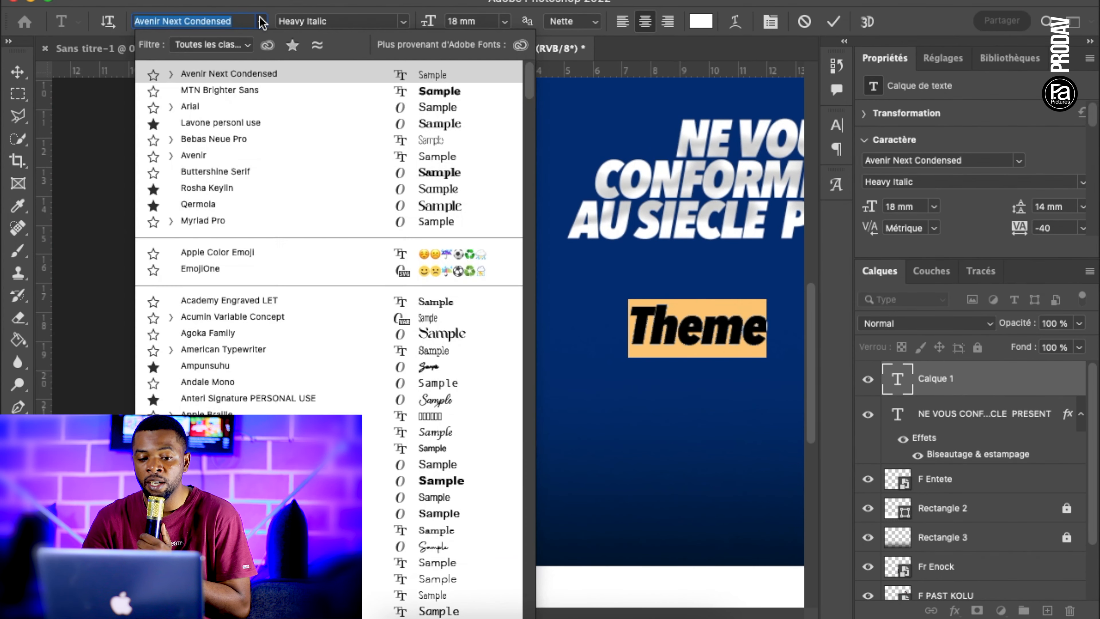
left_click(293, 45)
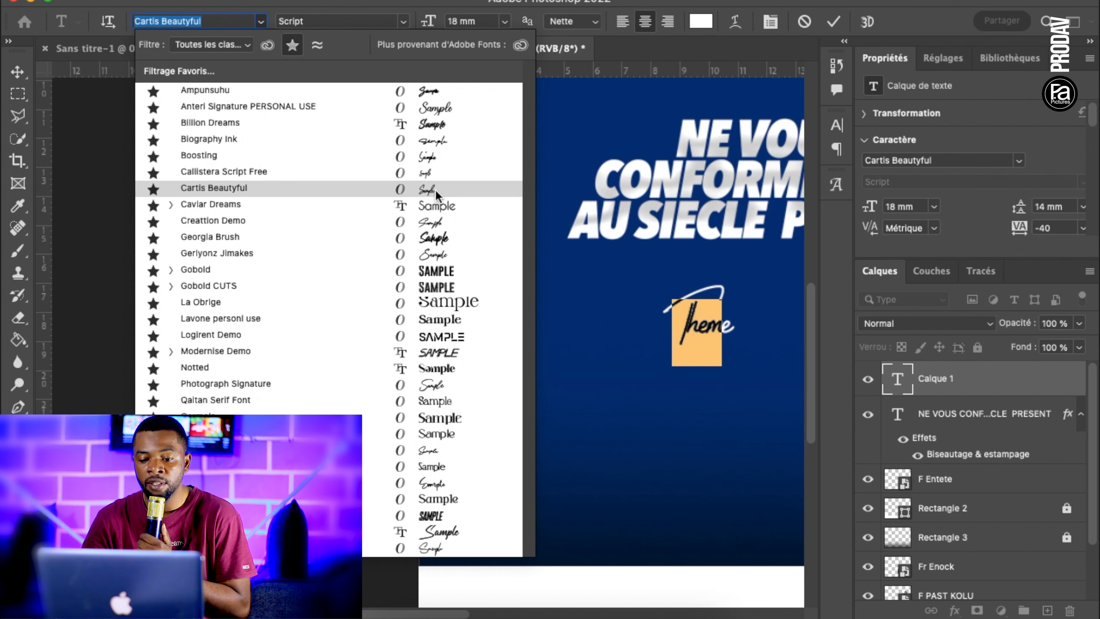
left_click(446, 385)
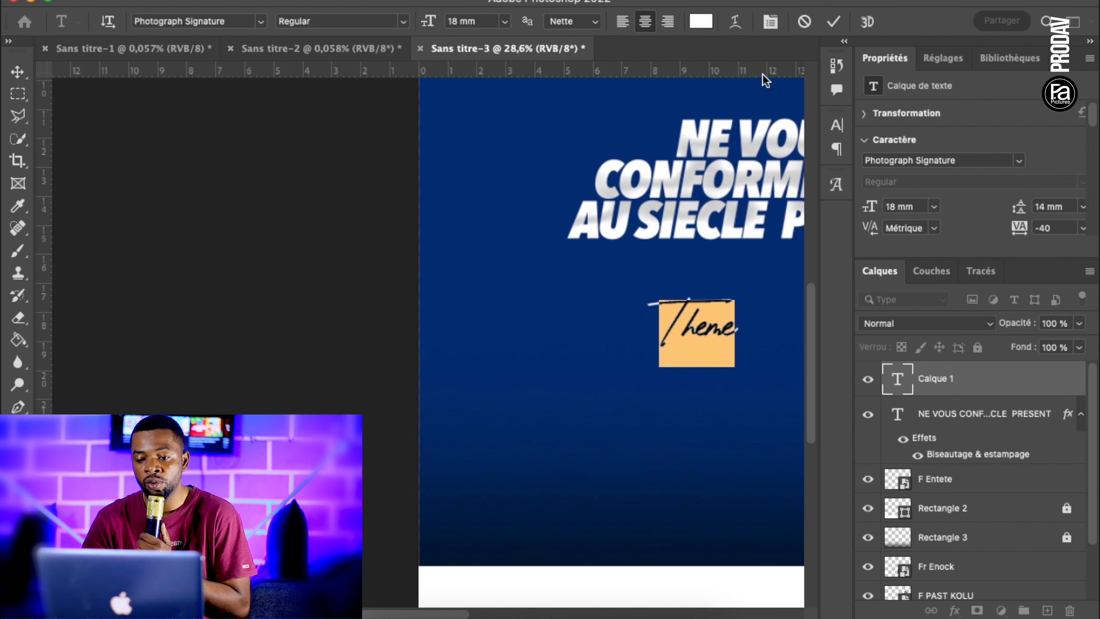
Set the tracking of the "Theme" text to 0 and commit the text
left_click(770, 23)
left_click(768, 188)
type("0")
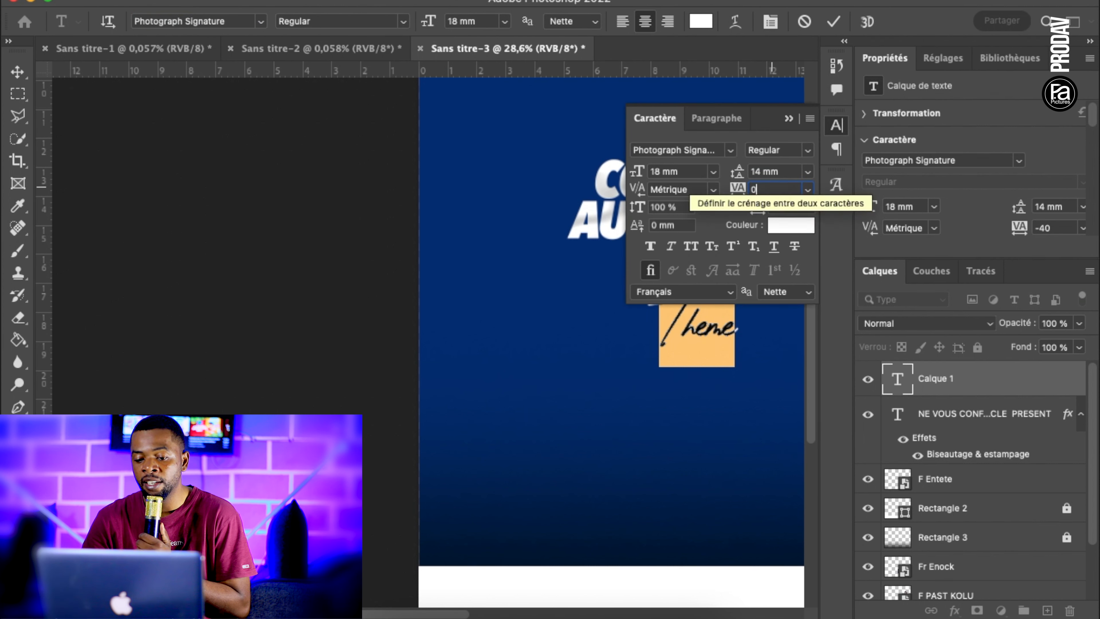
key("Return")
left_click(832, 22)
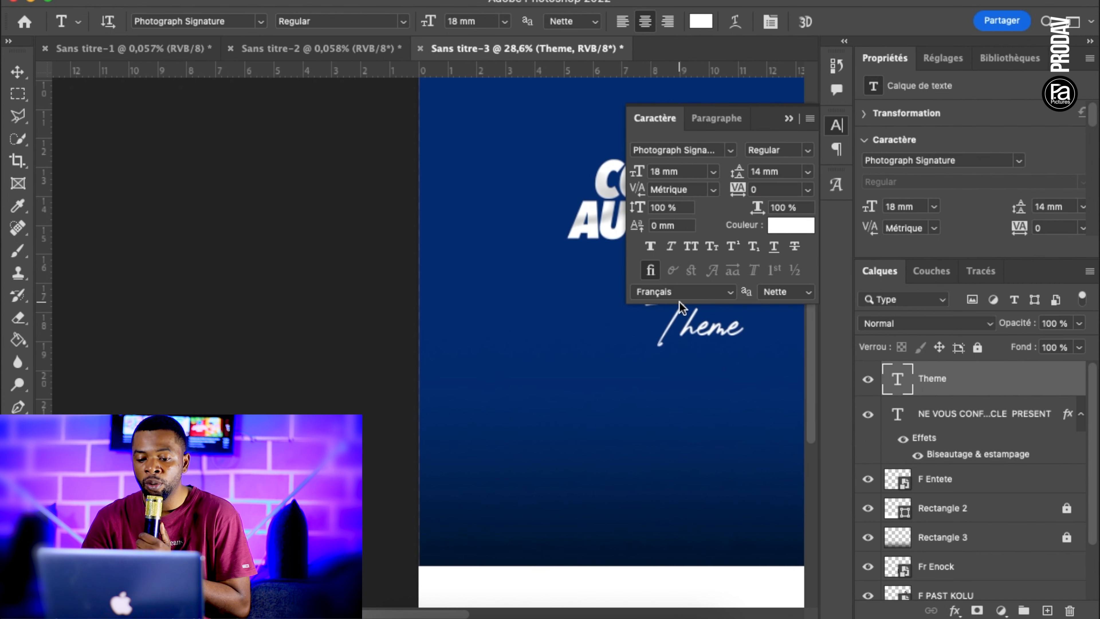
Move "Theme" just above the title's first line, about 2.13 cm to the right and 7.80 cm up
scroll(682, 309, "right", 3)
scroll(683, 308, "up", 1)
left_click(789, 119)
scroll(559, 265, "right", 3)
scroll(560, 265, "up", 3)
key("v")
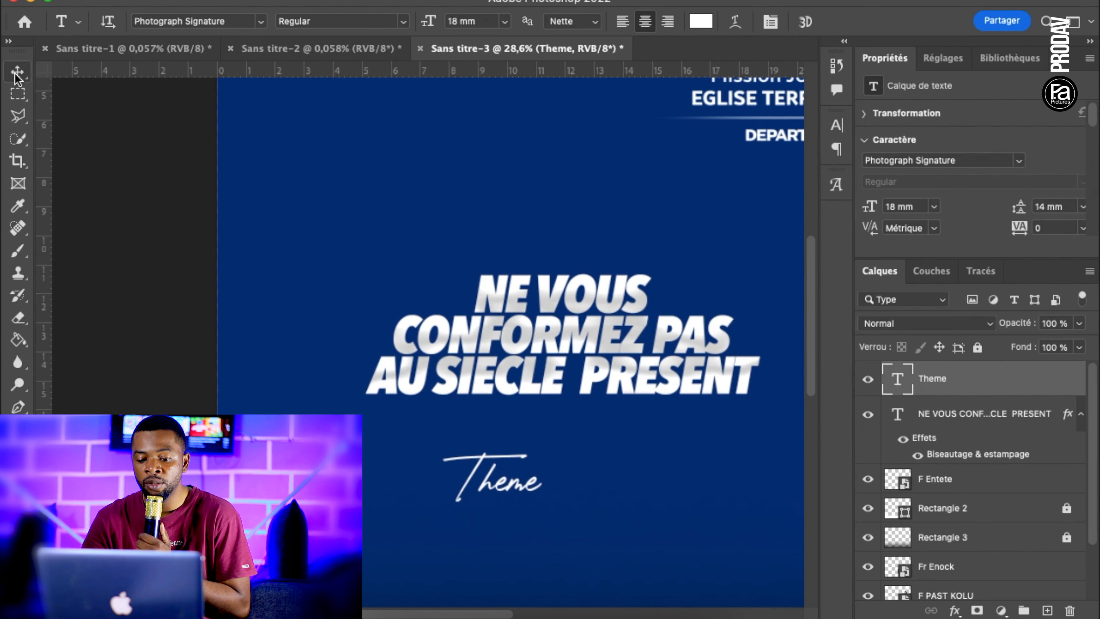
left_click_drag(521, 494, 580, 262)
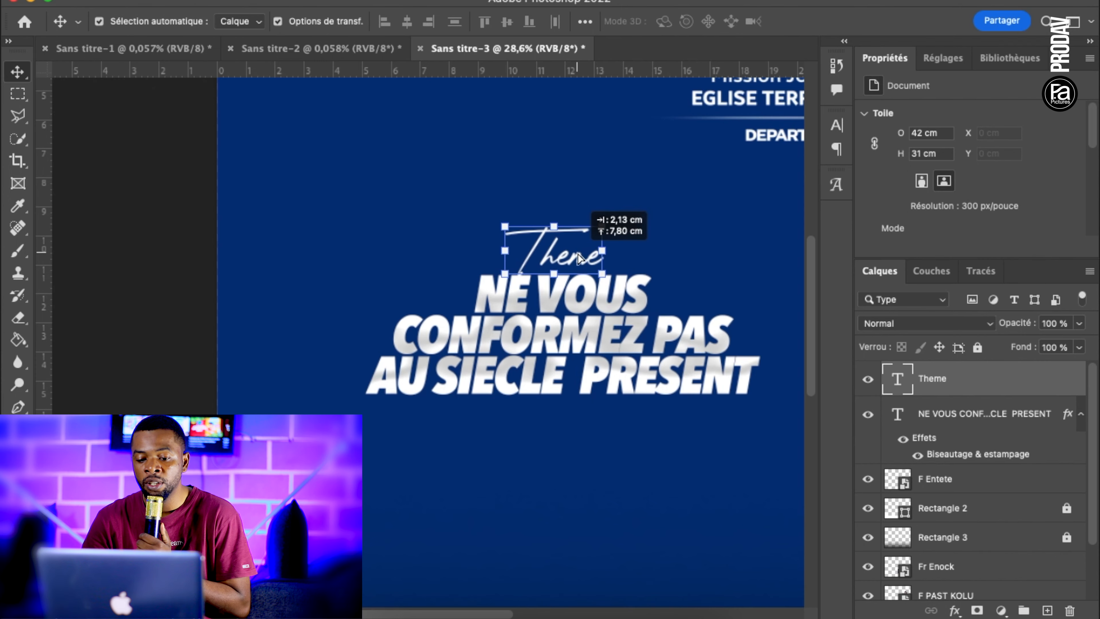
Turn off the favourites font filter and set the Type tool's font to Avenir Next Medium Italic
left_click(577, 436)
scroll(577, 436, "down", 2)
scroll(577, 436, "up", 3)
scroll(577, 436, "right", 3)
key("t")
scroll(307, 368, "down", 3)
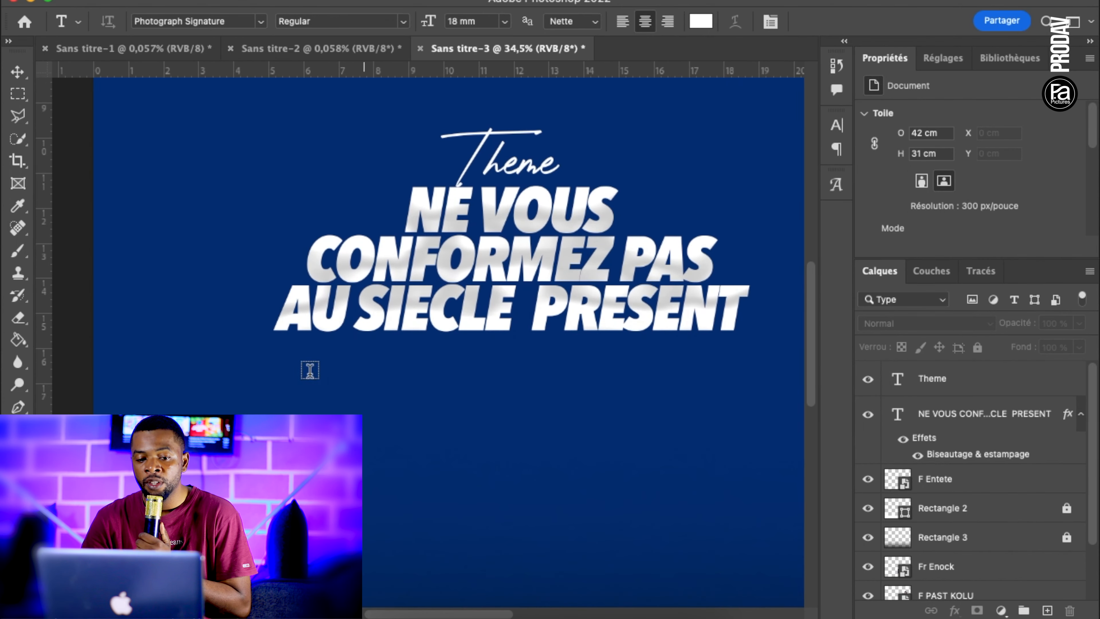
left_click(223, 22)
type("ave")
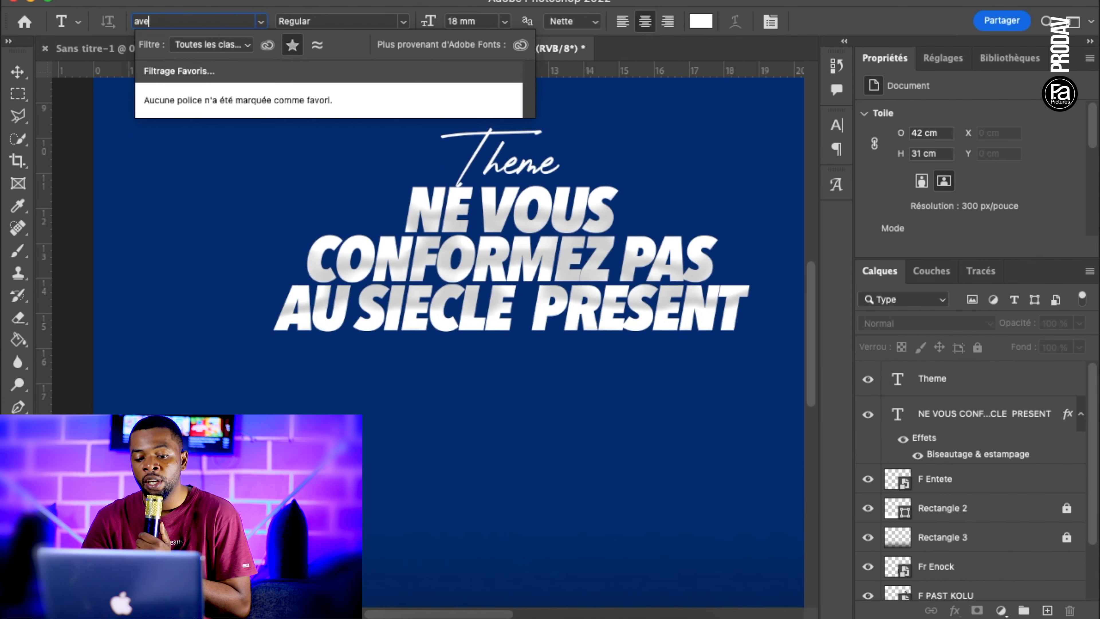
left_click(292, 45)
scroll(258, 321, "down", 5)
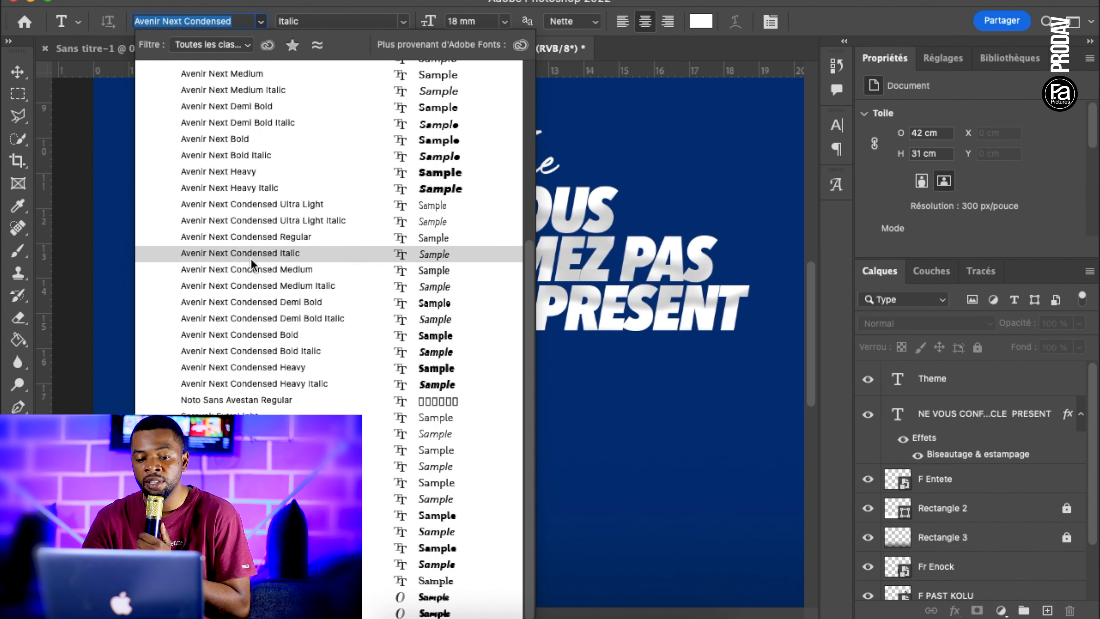
left_click(244, 190)
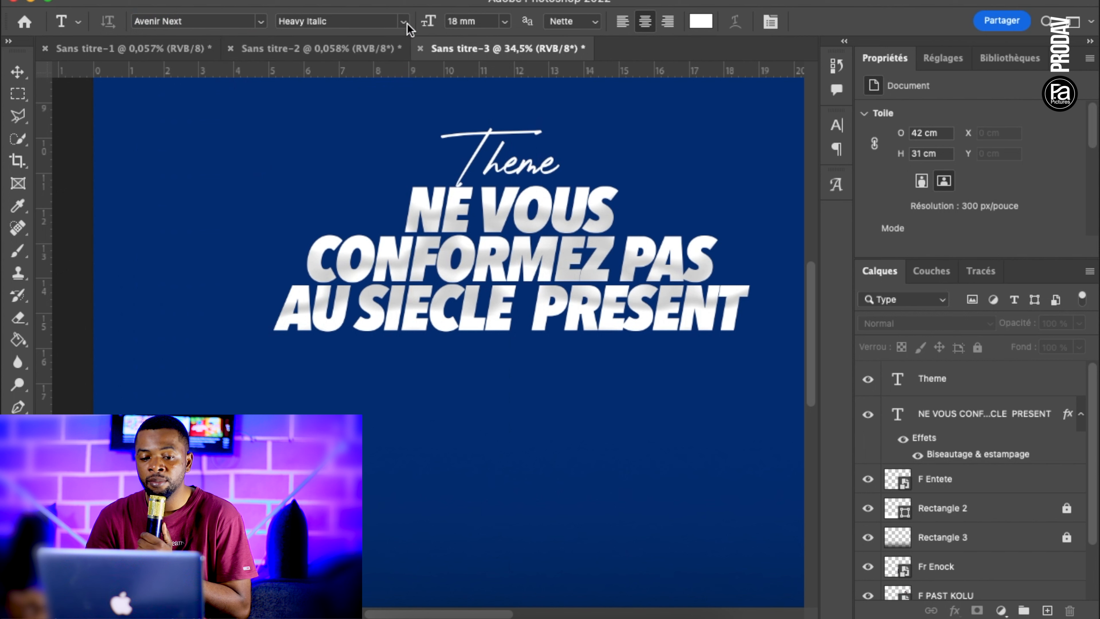
left_click(402, 21)
left_click(334, 77)
Set the Type tool's character tracking to 660
left_click(770, 22)
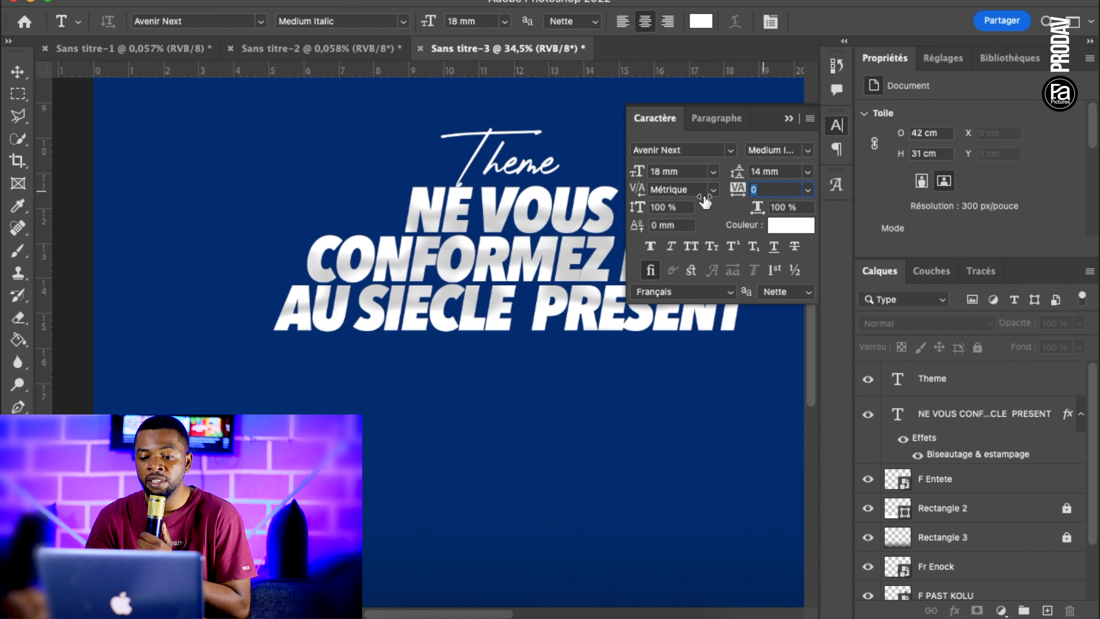
type("660")
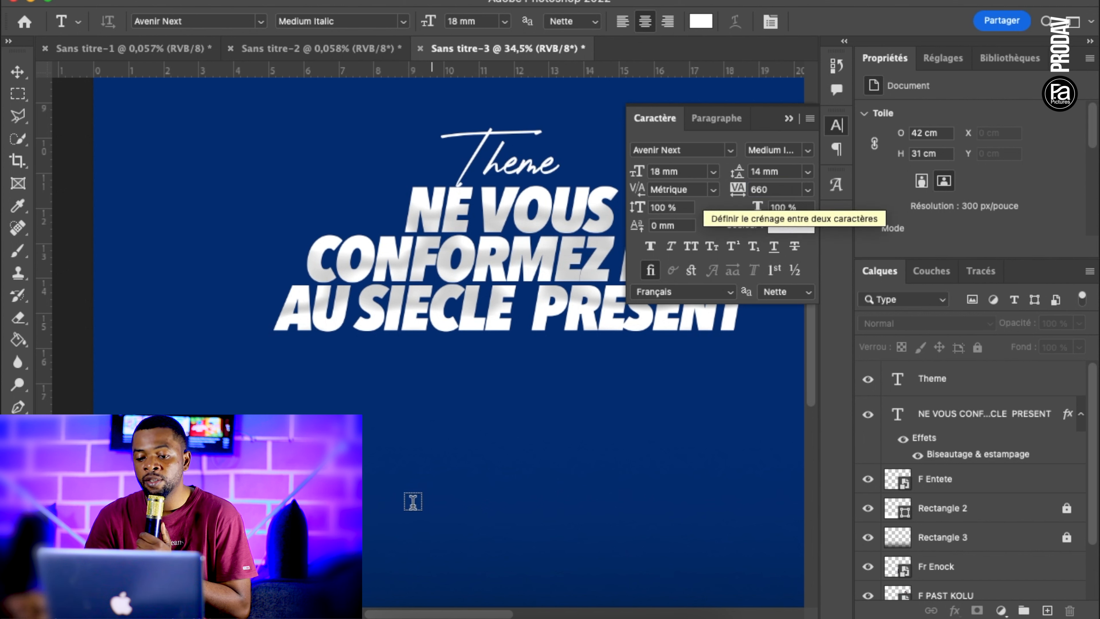
key("Return")
Start a new text line below the title and set its font size to 4,46 mm
left_click(376, 368)
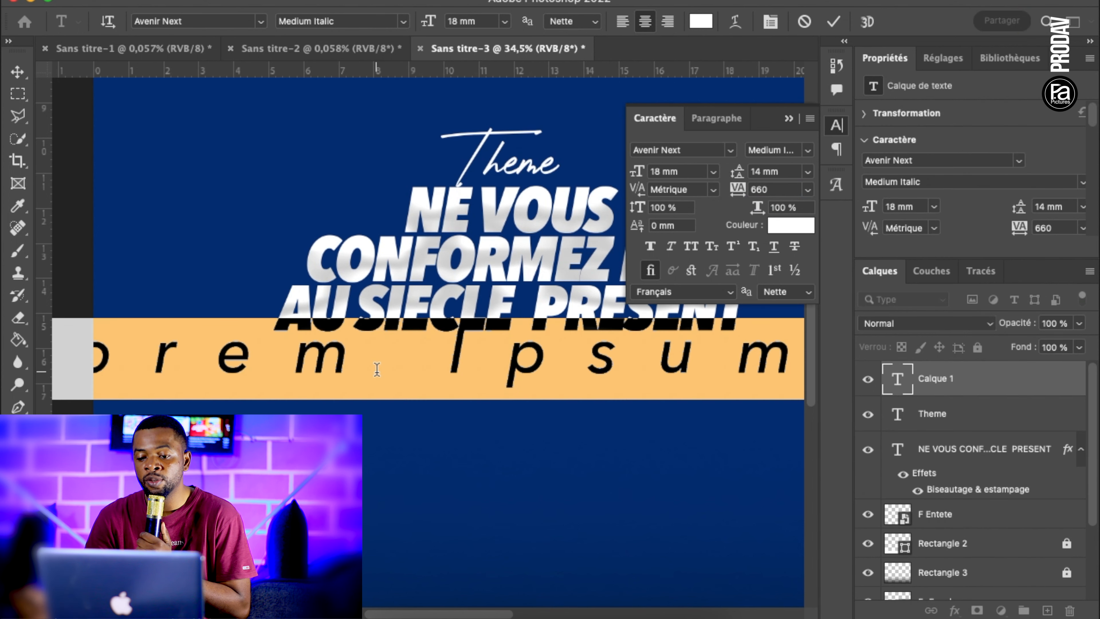
scroll(377, 369, "down", 3)
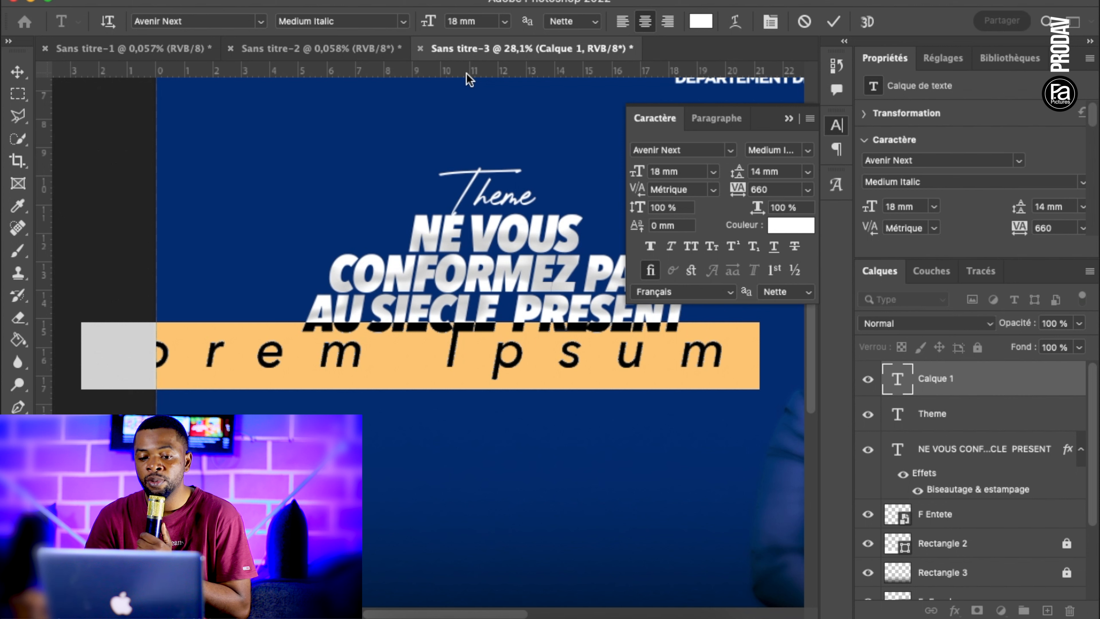
left_click_drag(481, 17, 410, 23)
type("4,46")
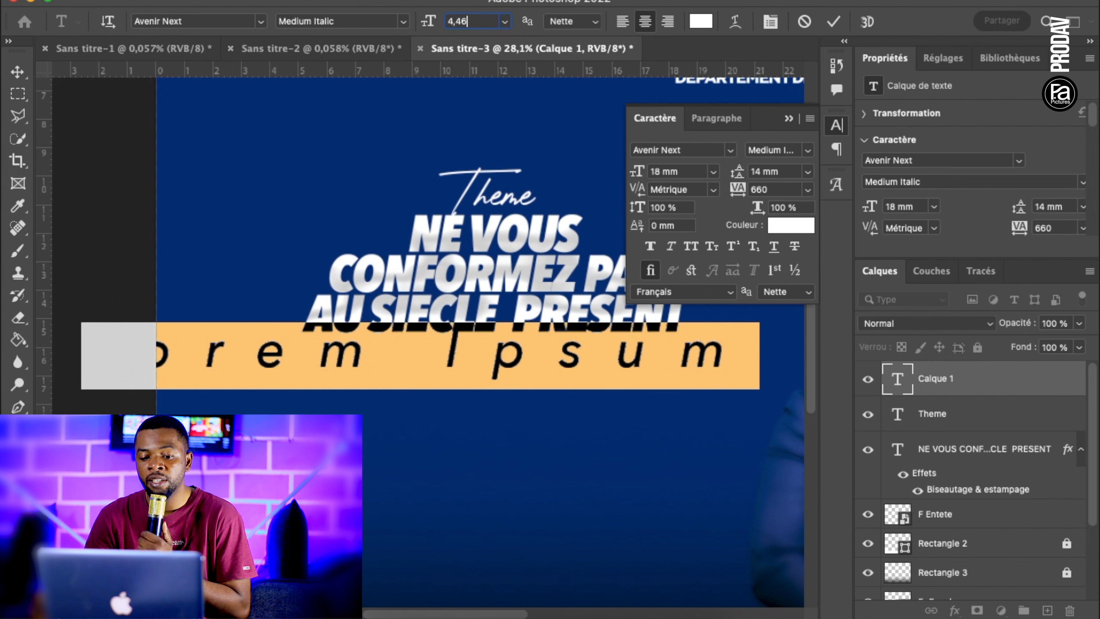
key("Return")
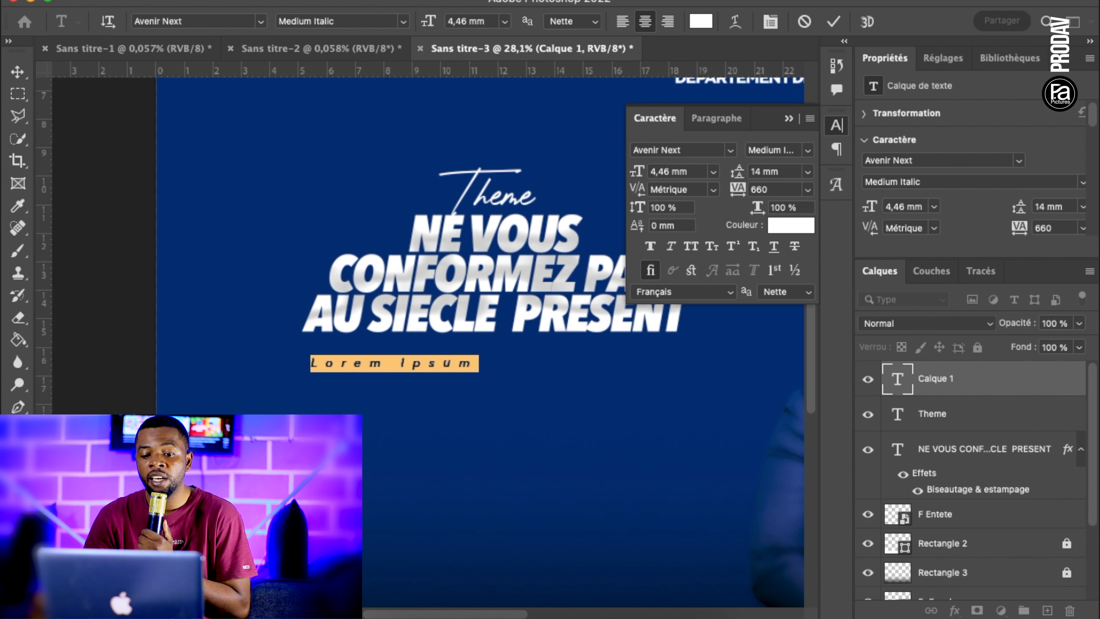
Enter "ROMAIN12:2" as the text and commit it
type("ROMAIN")
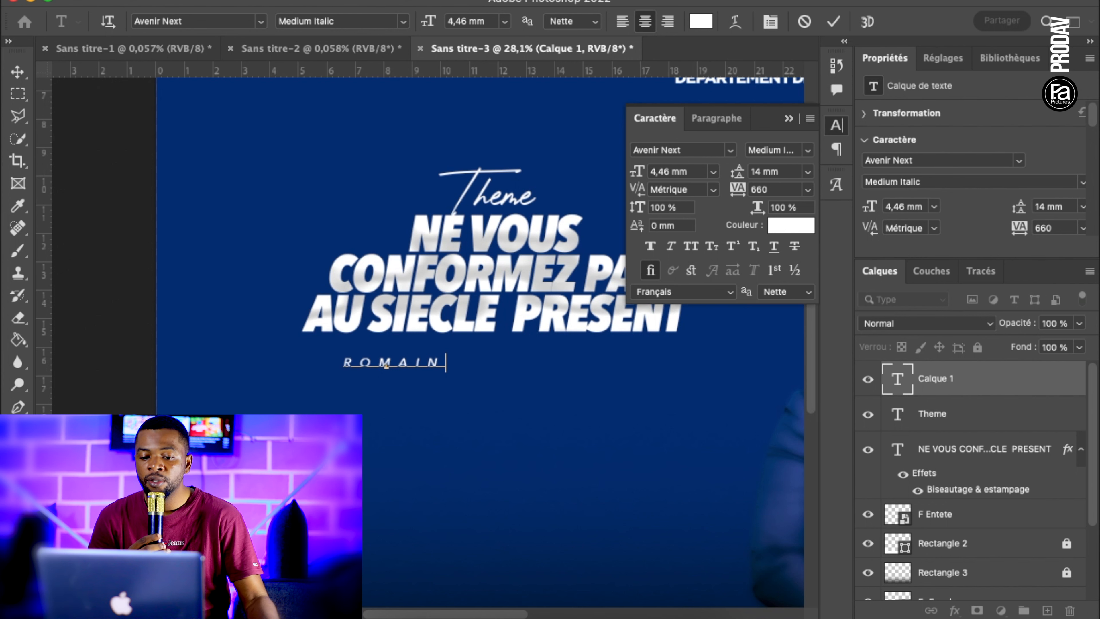
type("12:")
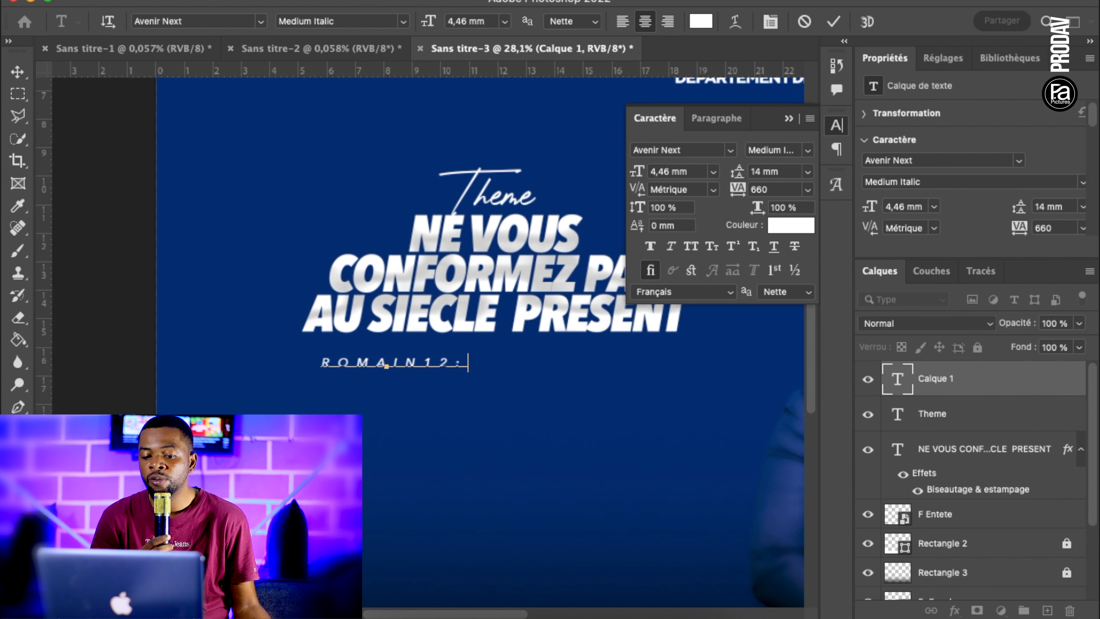
type("2")
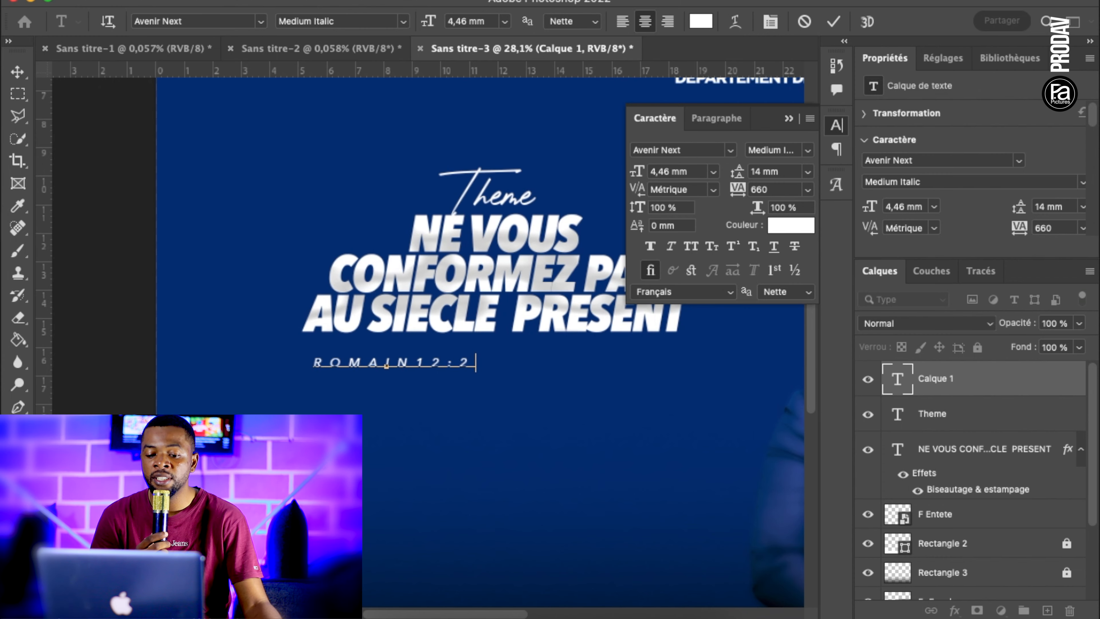
left_click(17, 72)
Move the "ROMAIN12:2" reference just beneath the title's last line, centred under it, and close the character settings
left_click(387, 363)
left_click_drag(388, 363, 494, 350)
left_click(788, 119)
scroll(404, 366, "down", 5)
scroll(404, 366, "up", 3)
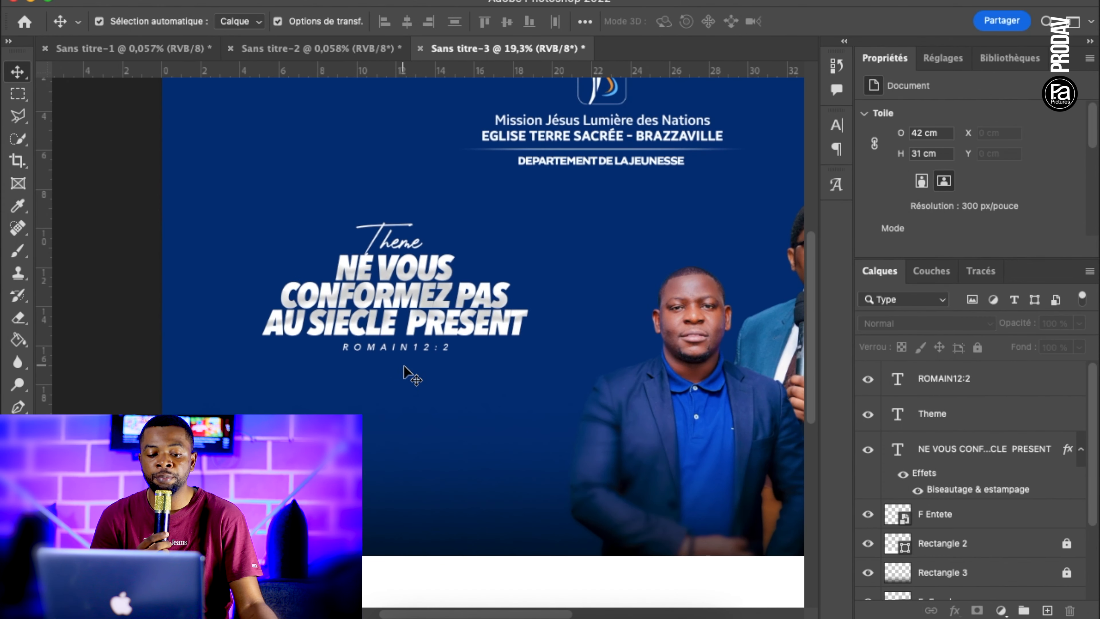
Draw a rectangle about 12.5 × 1.9 cm below the "ROMAIN12:2" reference and fill it with white
key("u")
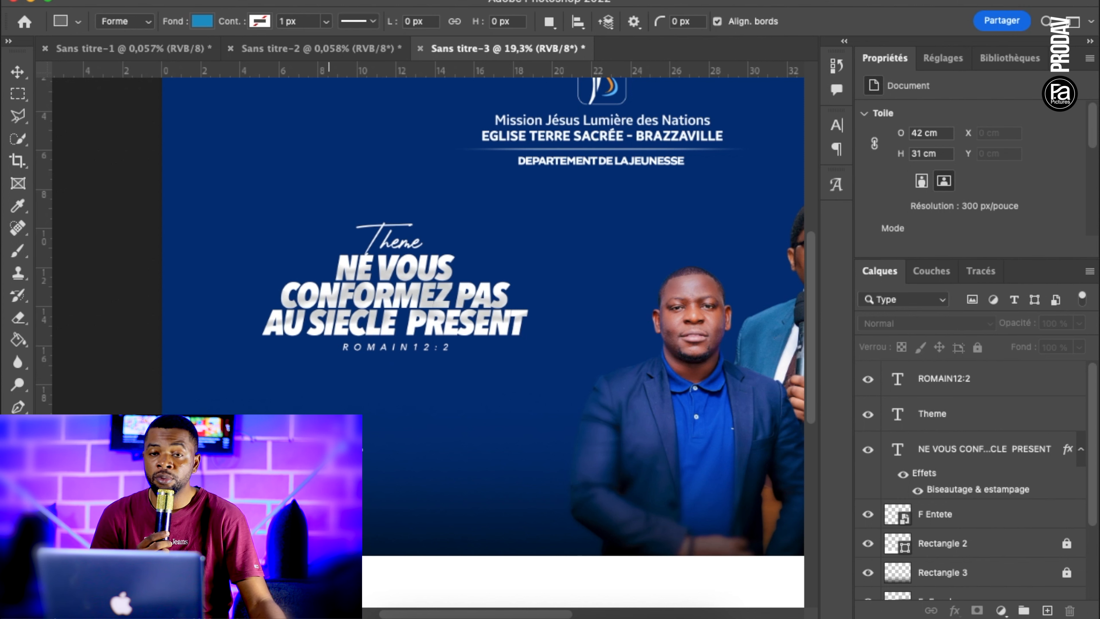
left_click_drag(273, 363, 517, 398)
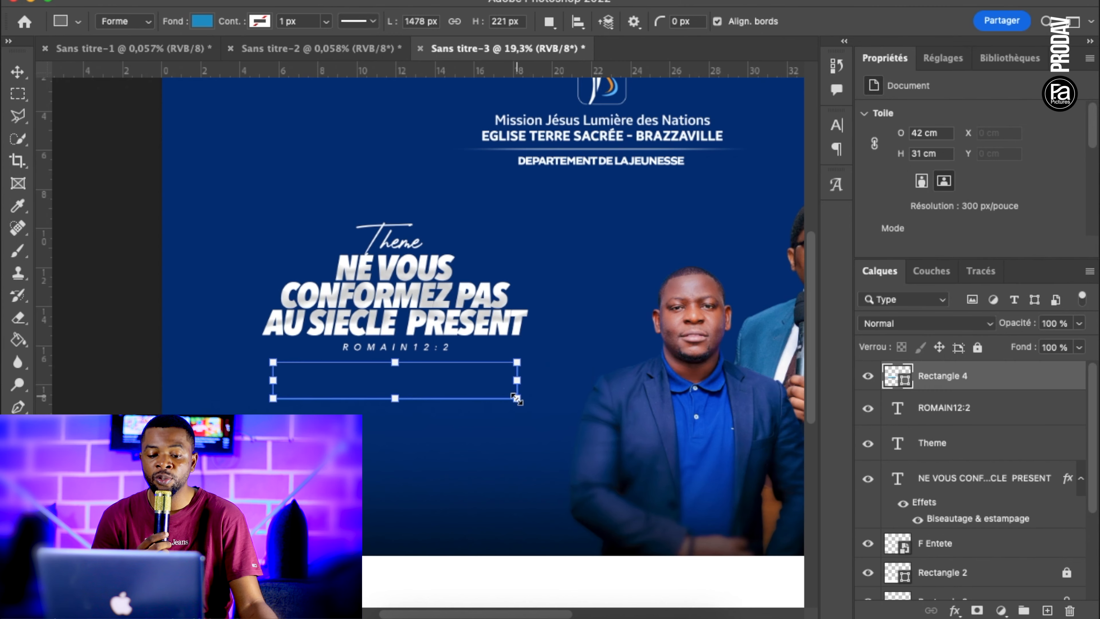
double_click(893, 373)
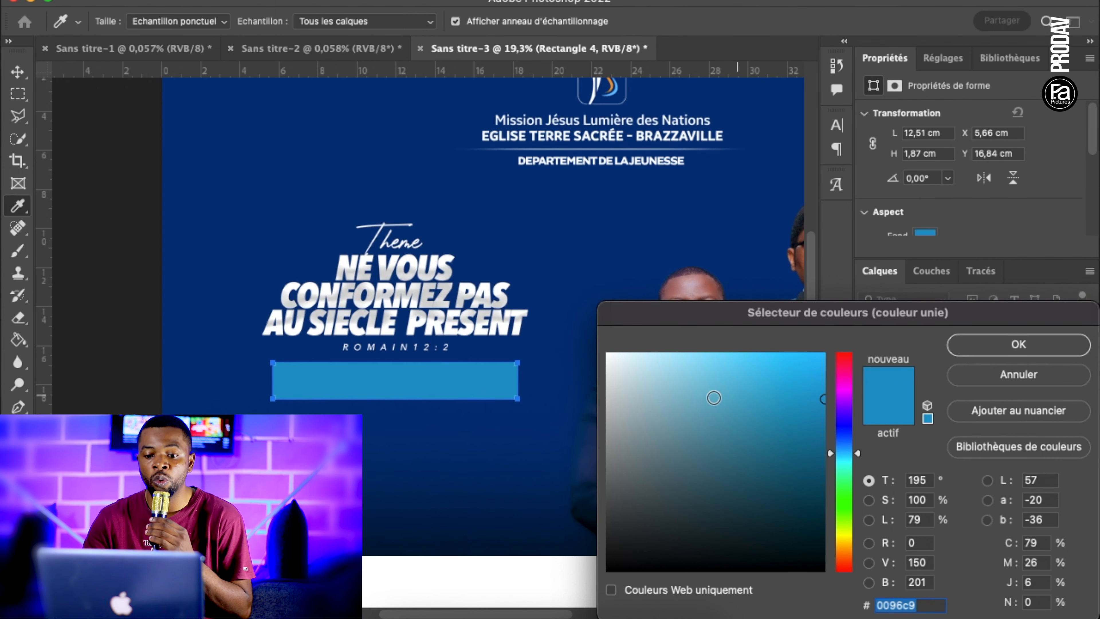
left_click_drag(715, 398, 559, 295)
left_click(1017, 344)
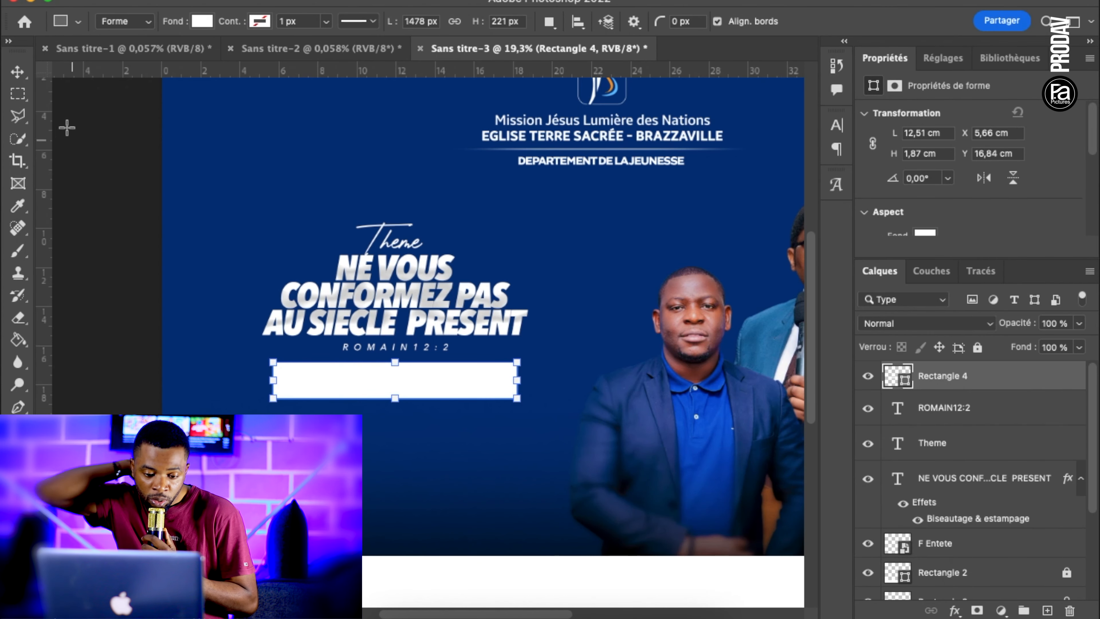
Skew the white rectangle into a parallelogram leaning slightly to the right, matching the italic title
key("v")
left_click(112, 195)
left_click(395, 371)
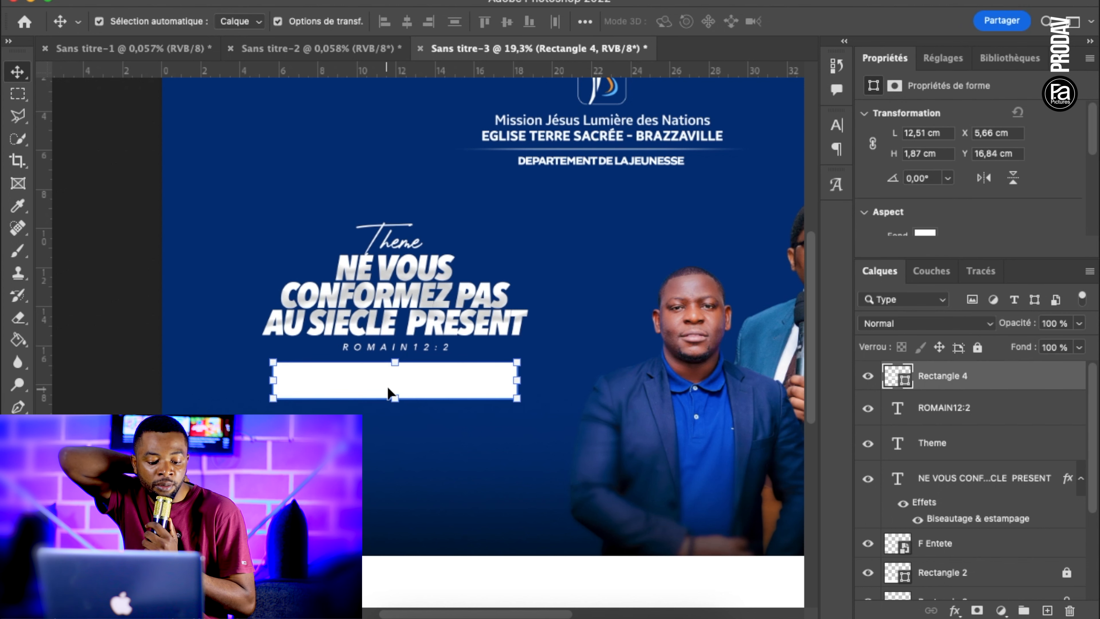
key("super+t")
left_click_drag(397, 365, 401, 365)
key("Return")
left_click(350, 451)
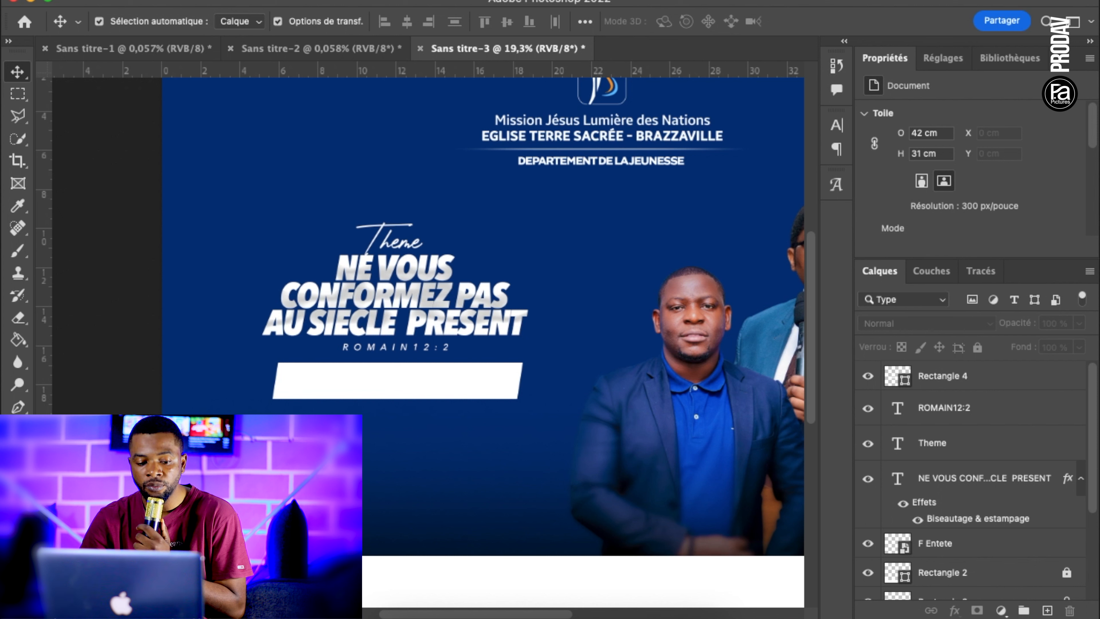
Set the Type tool's font size to 12 mm and its style to Demi Bold Italic
key("t")
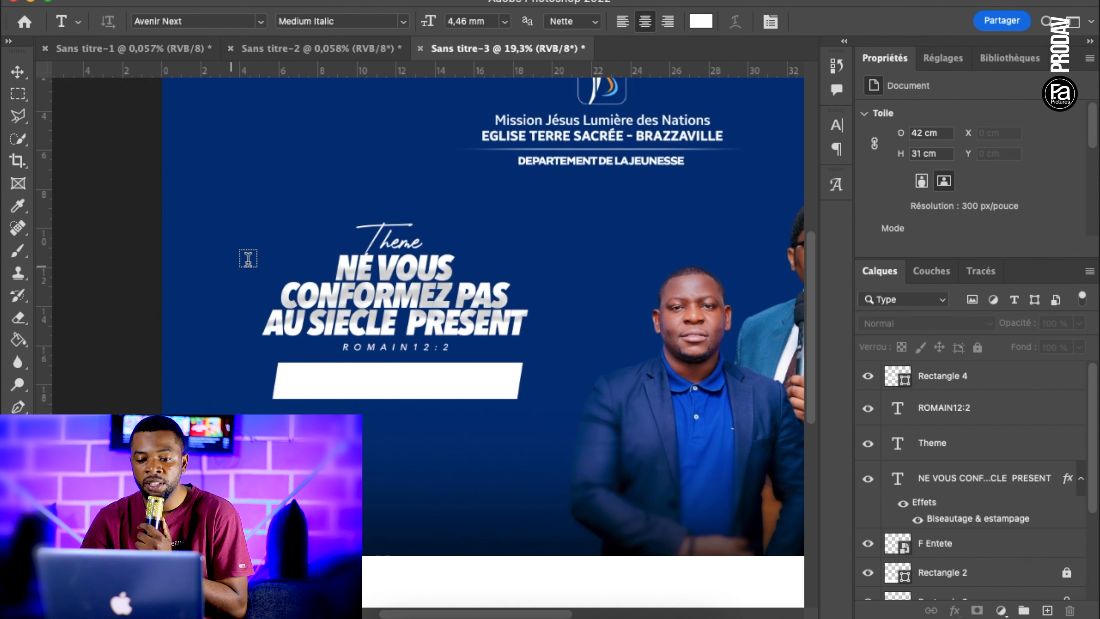
left_click(491, 21)
type("12")
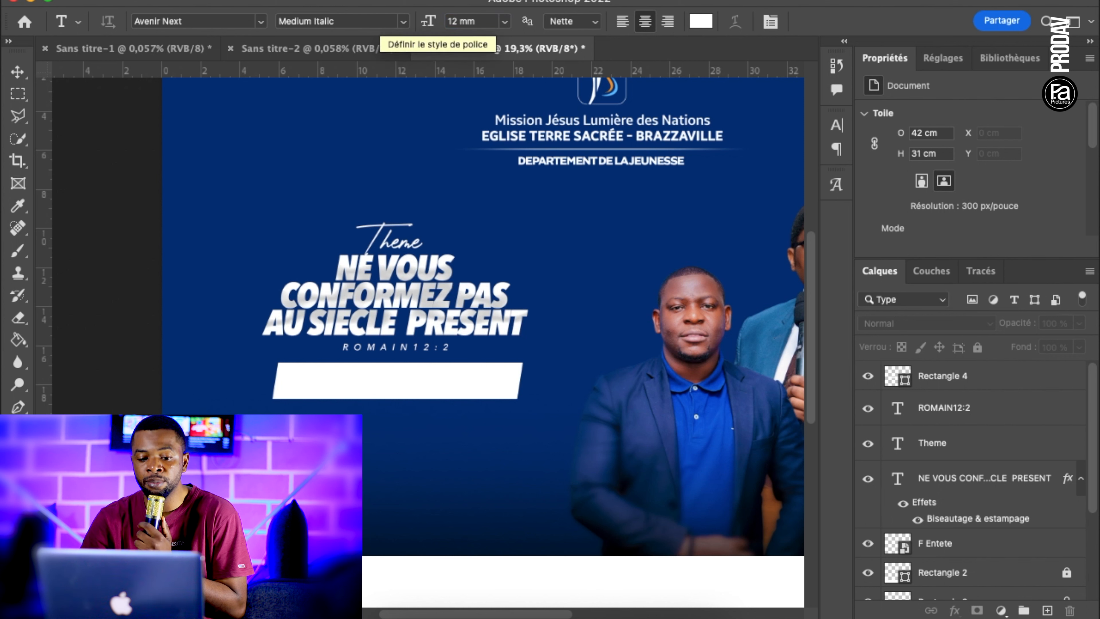
left_click(404, 22)
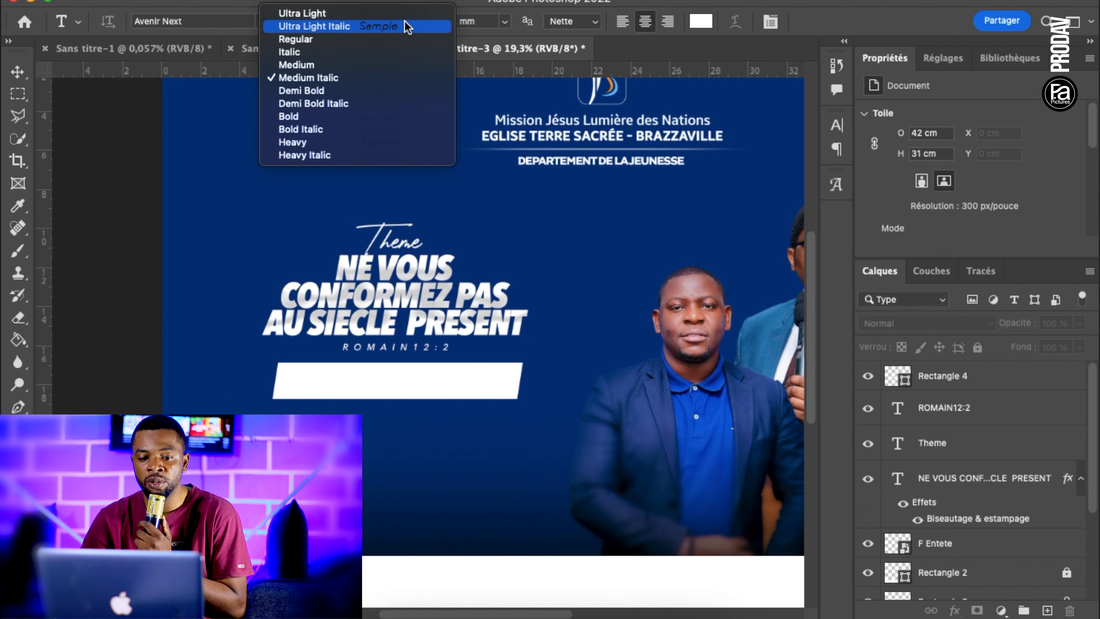
left_click(335, 103)
Start a new text line below the white banner and set its tracking to -80
left_click(299, 448)
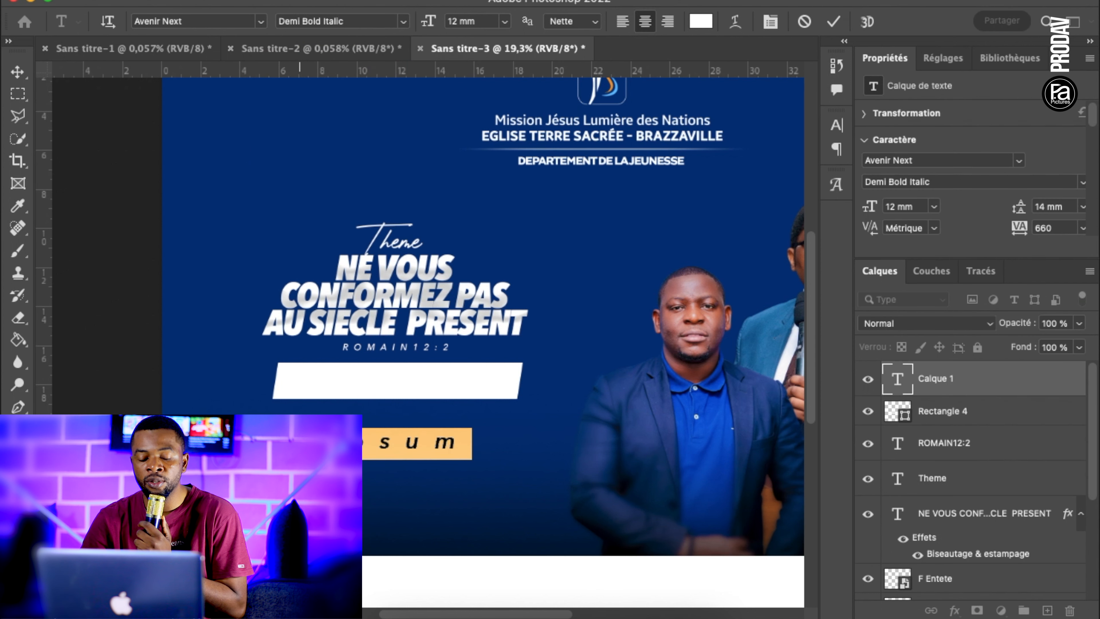
left_click(770, 21)
left_click(777, 188)
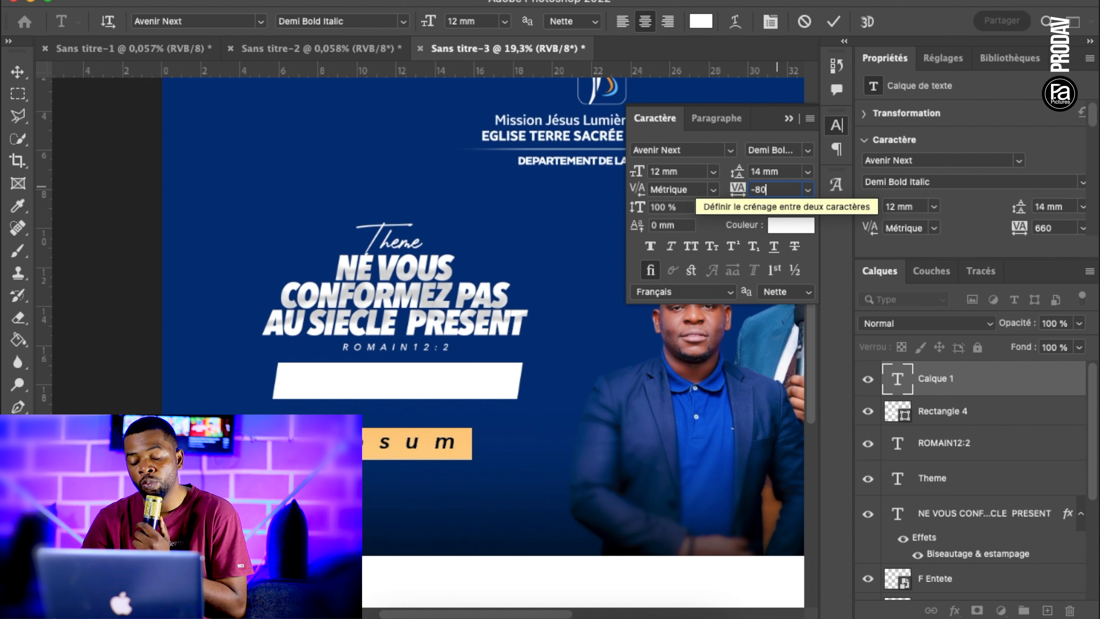
key("Return")
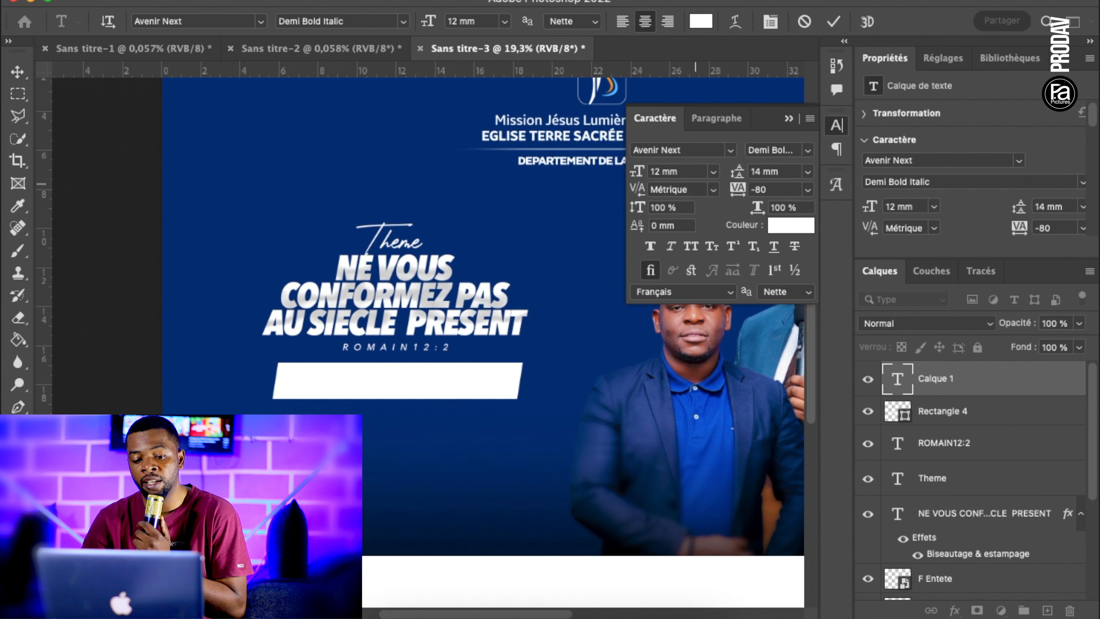
Enter "CHRIST OU LE MONDE" and move the text to the centre of the white banner
type("CHRIST OU LE MONDE")
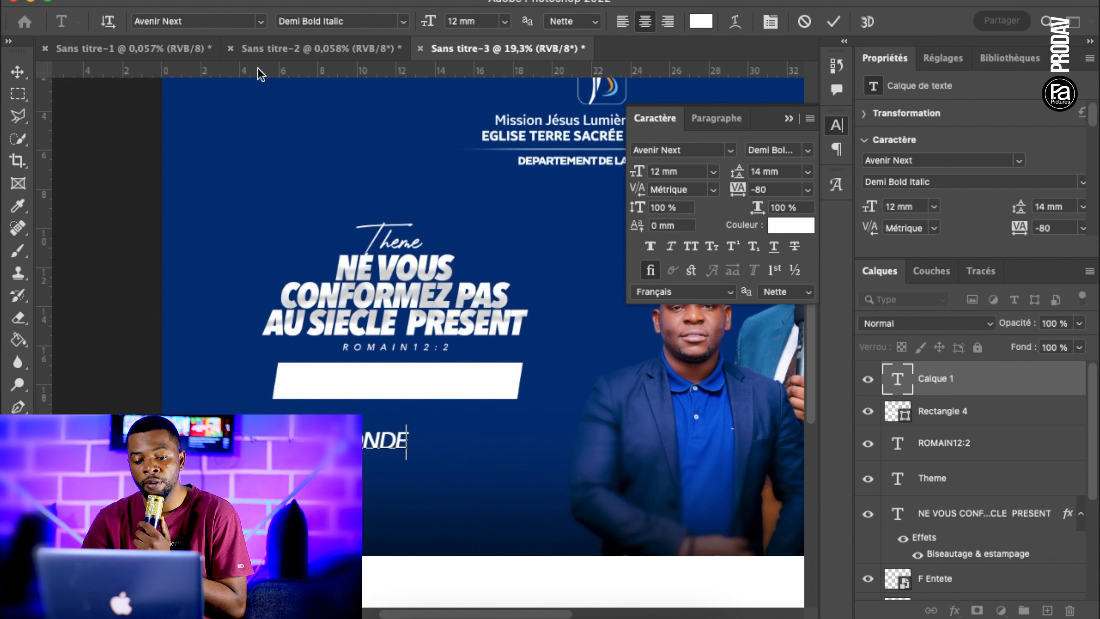
left_click(18, 71)
left_click(295, 442)
left_click_drag(294, 442, 389, 385)
Recolour the "CHRIST OU LE MONDE" text with the dark blue sampled from the poster background
double_click(388, 385)
left_click(701, 22)
left_click(584, 208)
left_click(1018, 344)
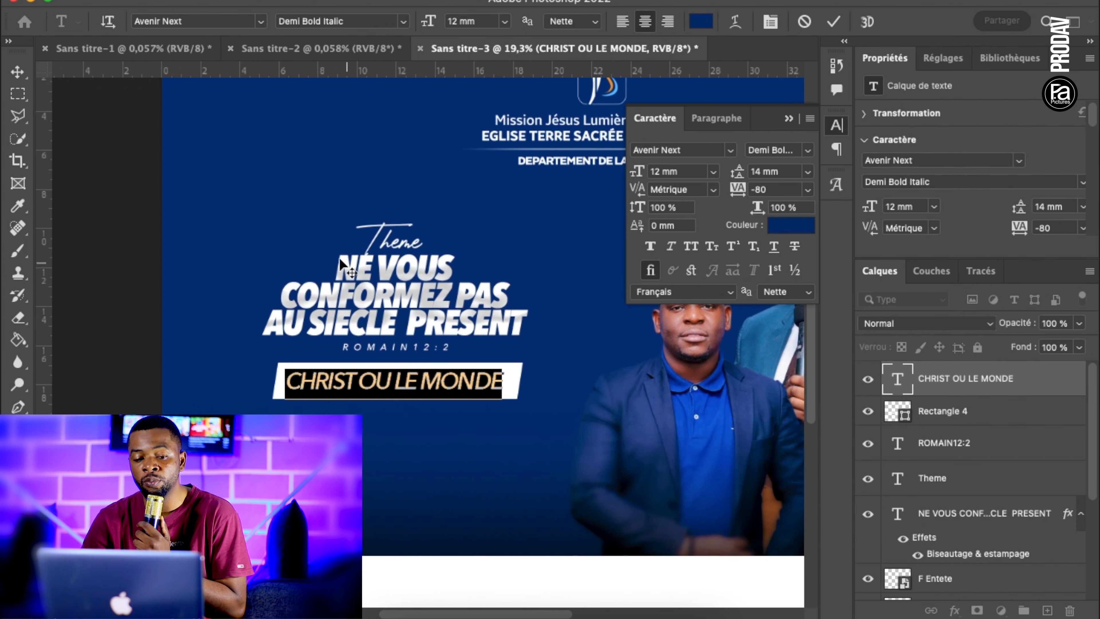
left_click(17, 72)
left_click(201, 297)
Examine the theme block and the new banner within the overall poster layout, and close the character settings
key("super+minus")
scroll(402, 366, "down", 3)
scroll(403, 368, "up", 3)
left_click_drag(419, 407, 404, 233)
left_click(405, 228)
left_click_drag(456, 409, 376, 365)
left_click(433, 412)
left_click(788, 118)
scroll(503, 293, "down", 4)
scroll(502, 293, "up", 2)
scroll(502, 299, "up", 2)
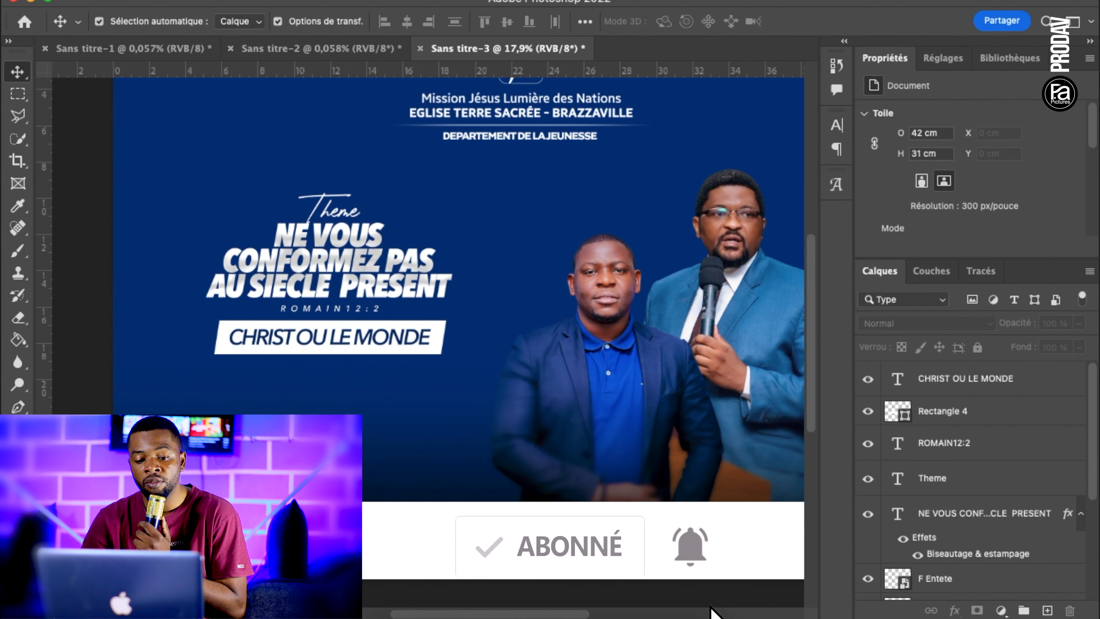
Draw a rectangle about 2.9 × 3.5 cm below the banner's left end and round its corners
key("u")
scroll(437, 350, "up", 1)
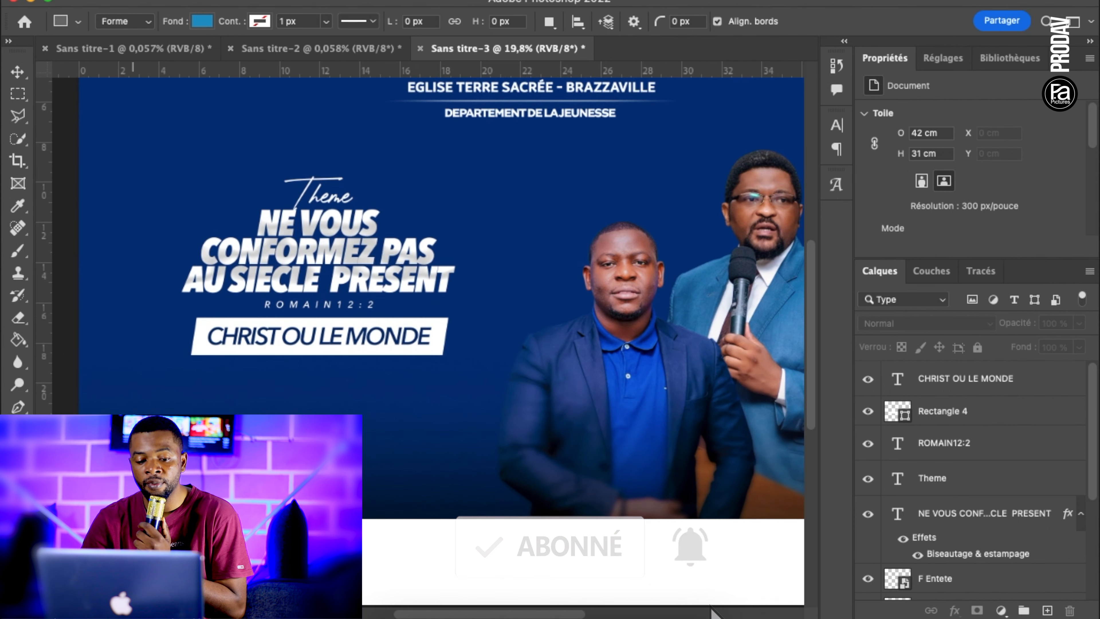
left_click_drag(208, 375, 267, 446)
left_click_drag(254, 398, 259, 387)
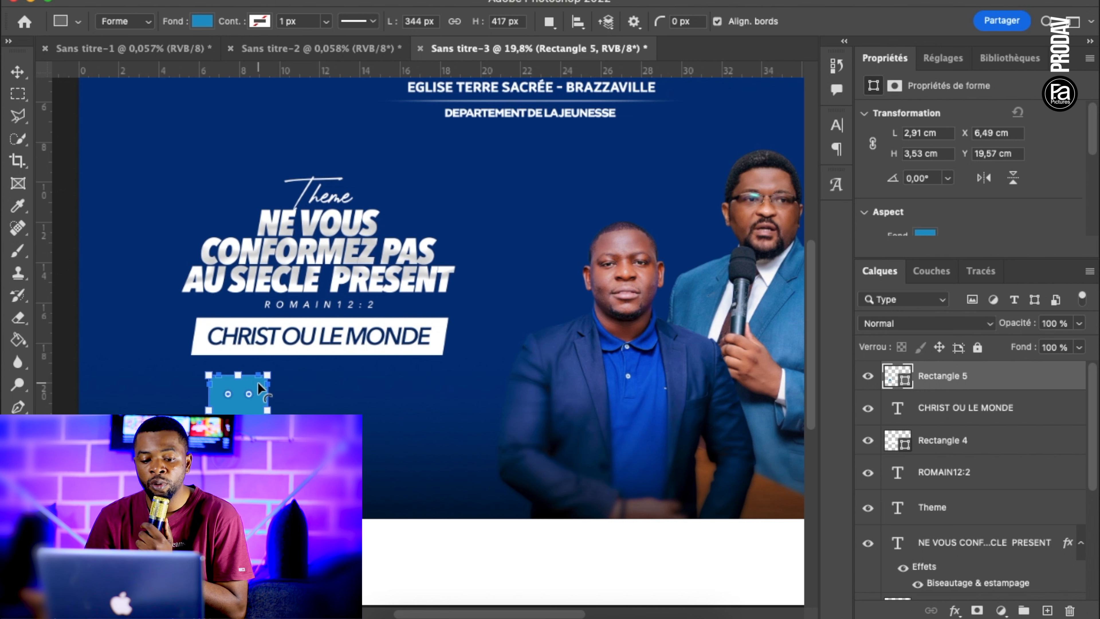
Set the rounded rectangle's fill colour to white (ffffff)
double_click(897, 376)
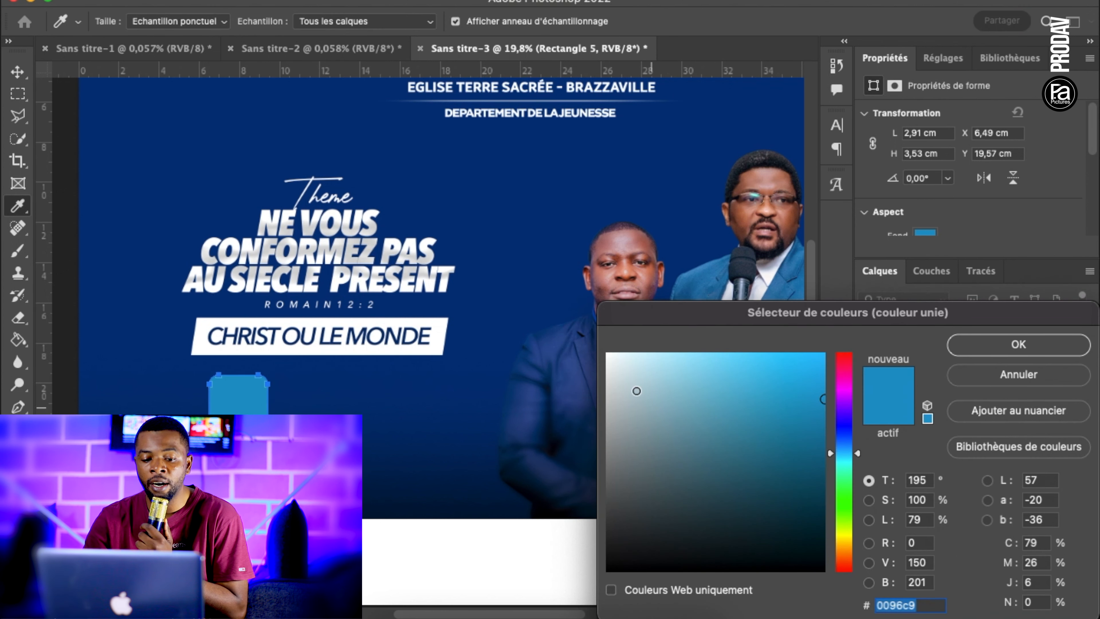
type("ffffff")
left_click(986, 346)
Skew the white rounded rectangle slightly to the right so it matches the slant of the banner above
left_click(17, 72)
left_click(107, 175)
scroll(290, 372, "up", 5)
scroll(289, 411, "left", 3)
left_click(295, 338)
key("super+t")
left_click_drag(299, 299, 307, 301)
key("Return")
left_click(466, 405)
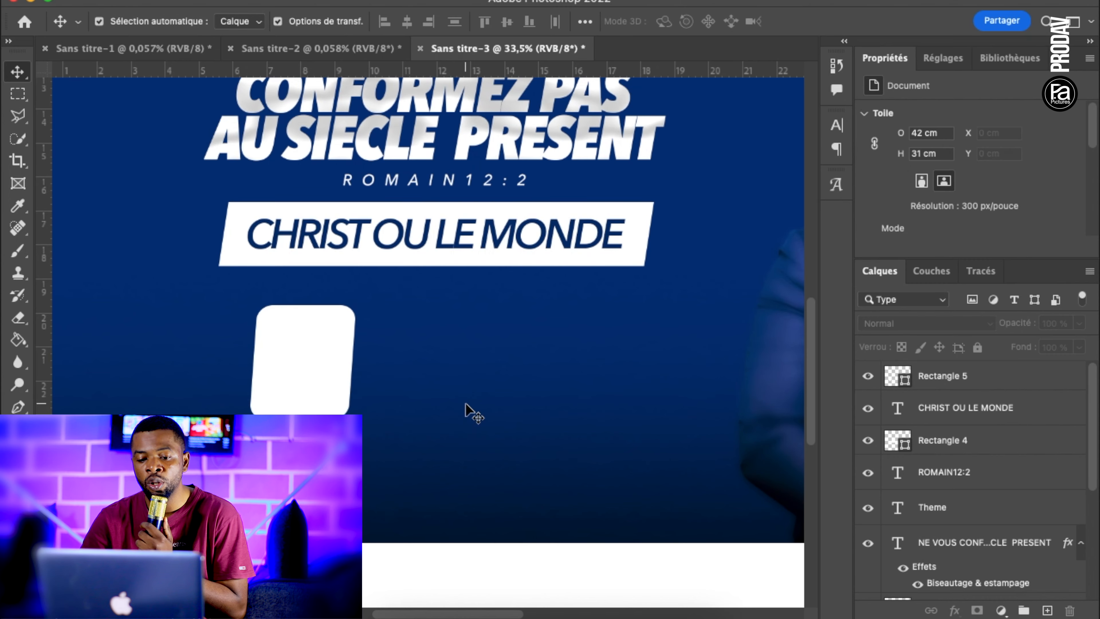
Add an empty layer directly beneath the white rounded rectangle in the layer stack
key("super+0")
scroll(466, 410, "up", 2)
left_click(343, 374)
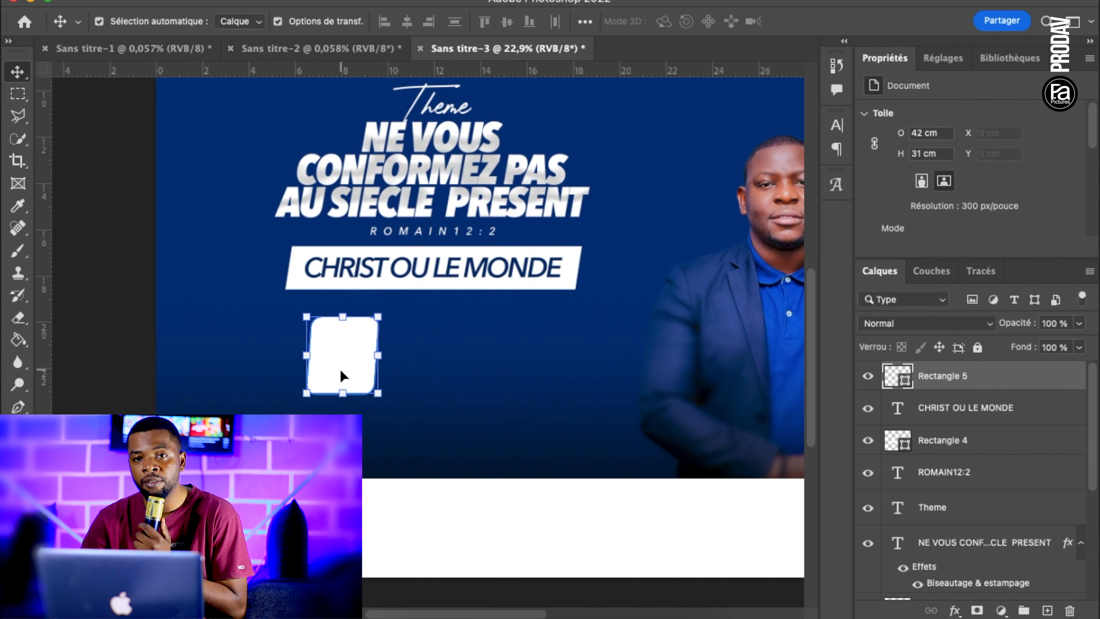
scroll(343, 373, "up", 3)
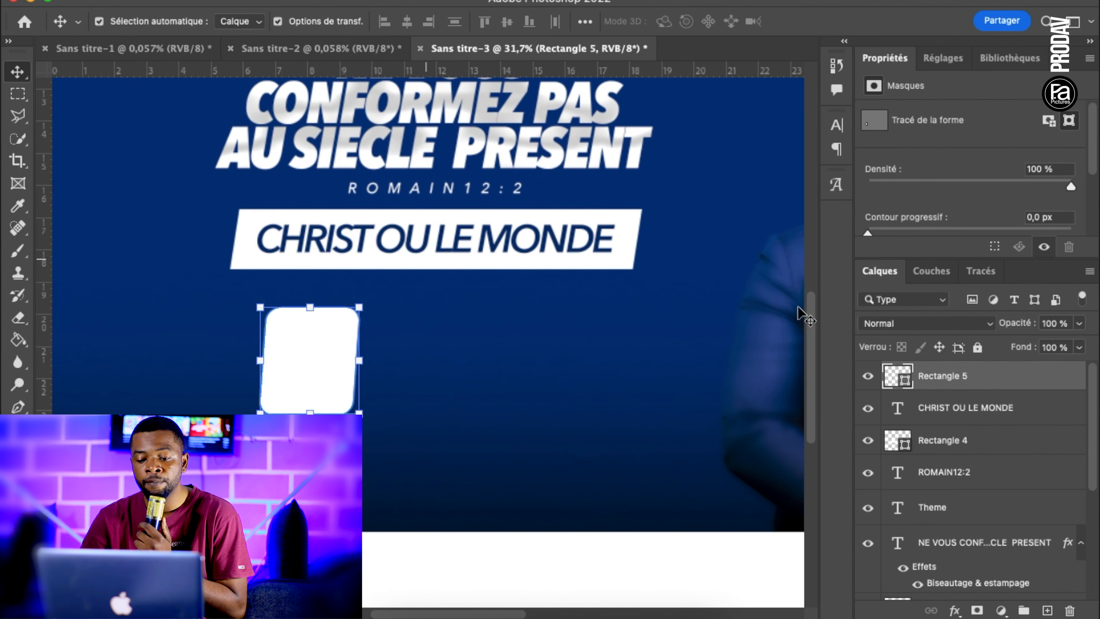
left_click(975, 419)
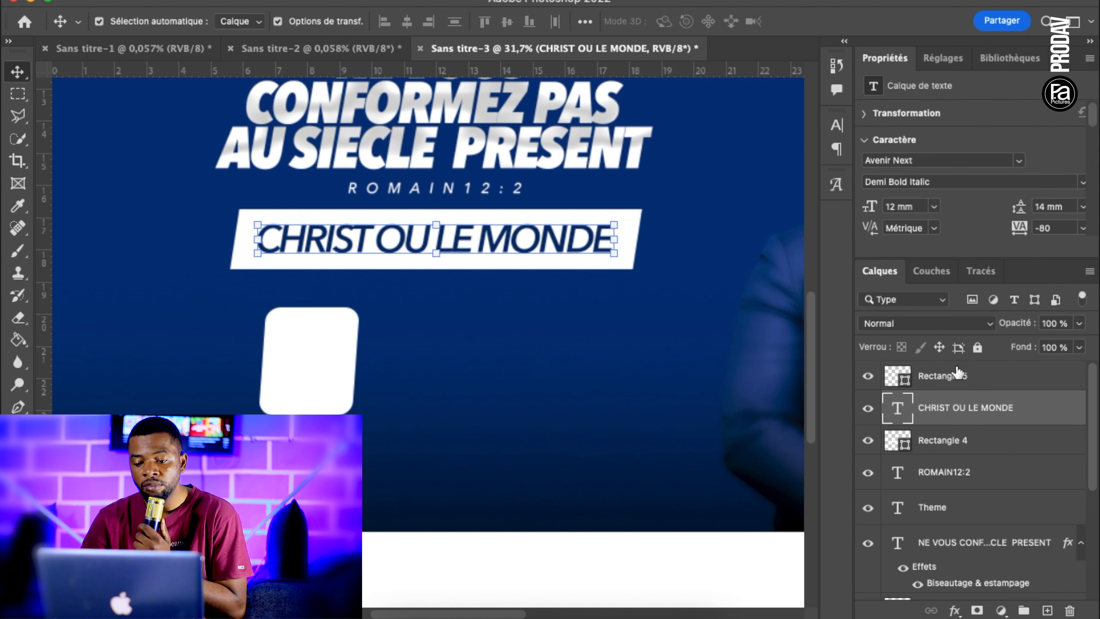
left_click(958, 376)
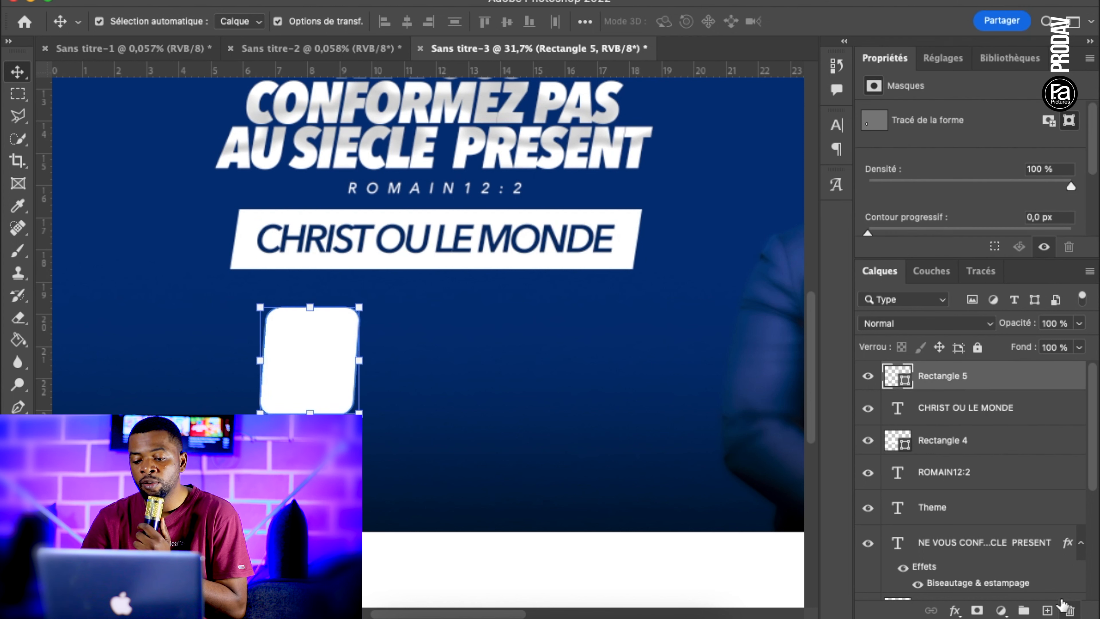
left_click(1047, 610)
left_click_drag(972, 399, 977, 420)
Paint a single black (000000) dab beside the white box with a soft round 185 px brush at 0 % hardness
left_click(21, 253)
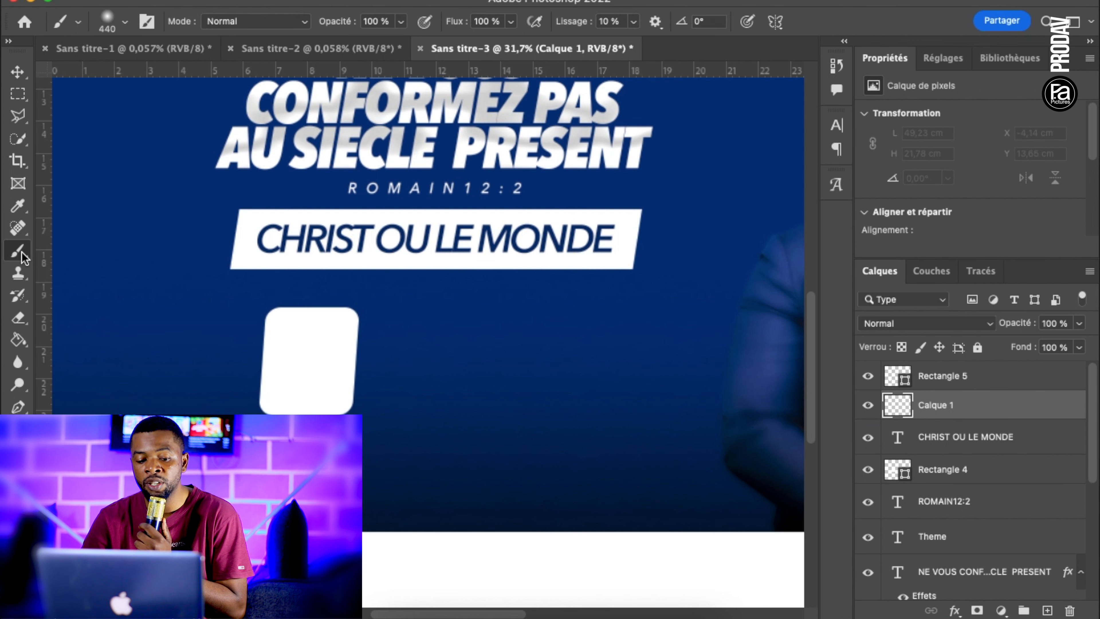
left_click(14, 572)
left_click_drag(639, 559, 569, 604)
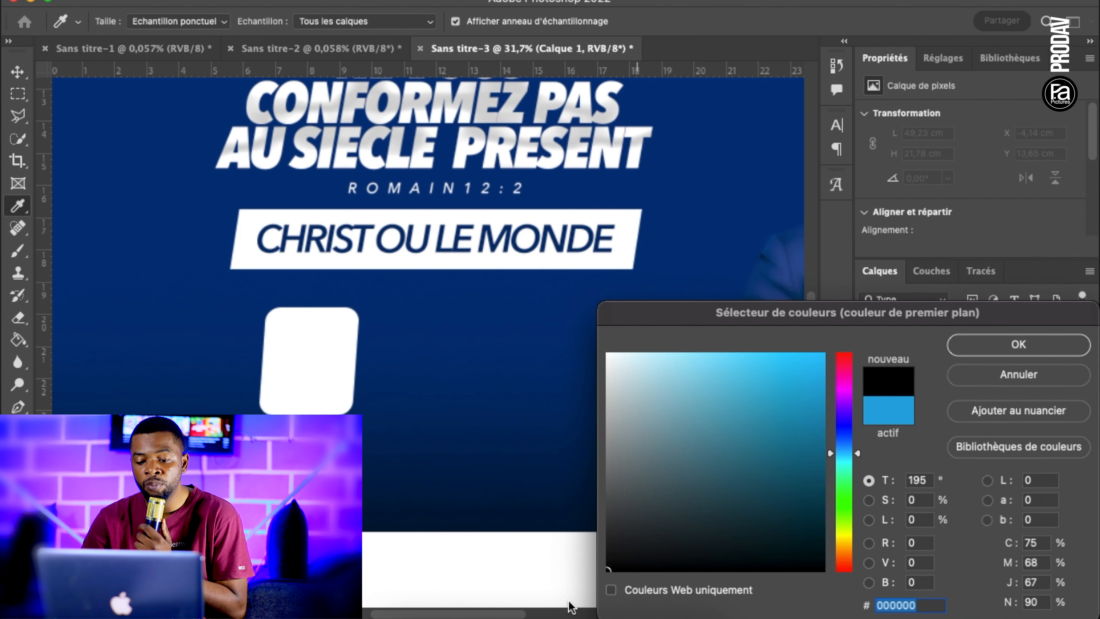
left_click(959, 345)
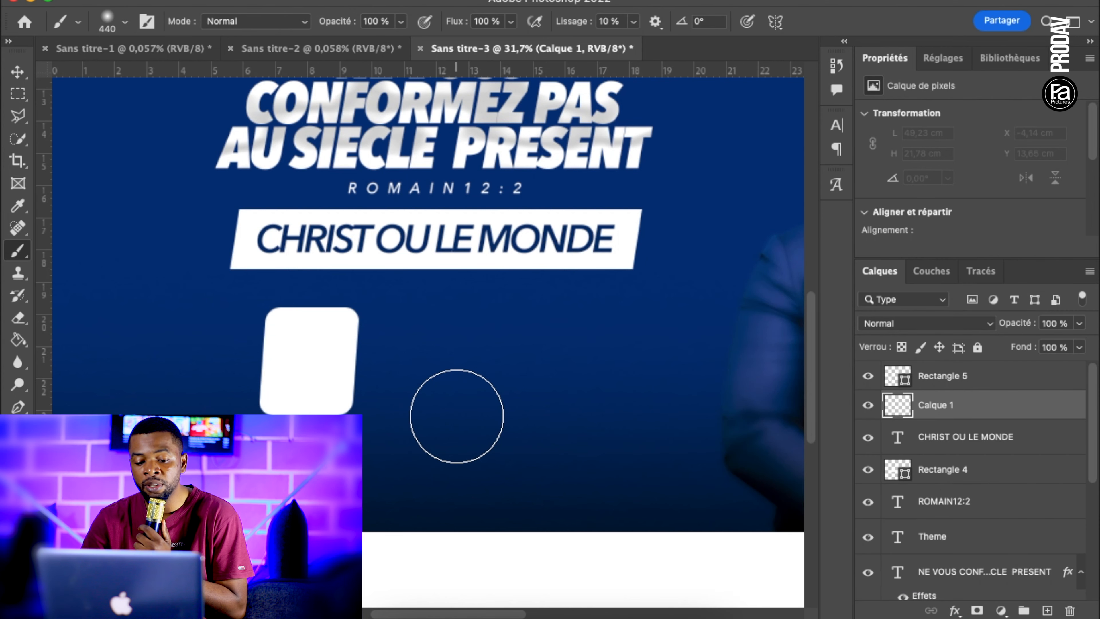
right_click(483, 386)
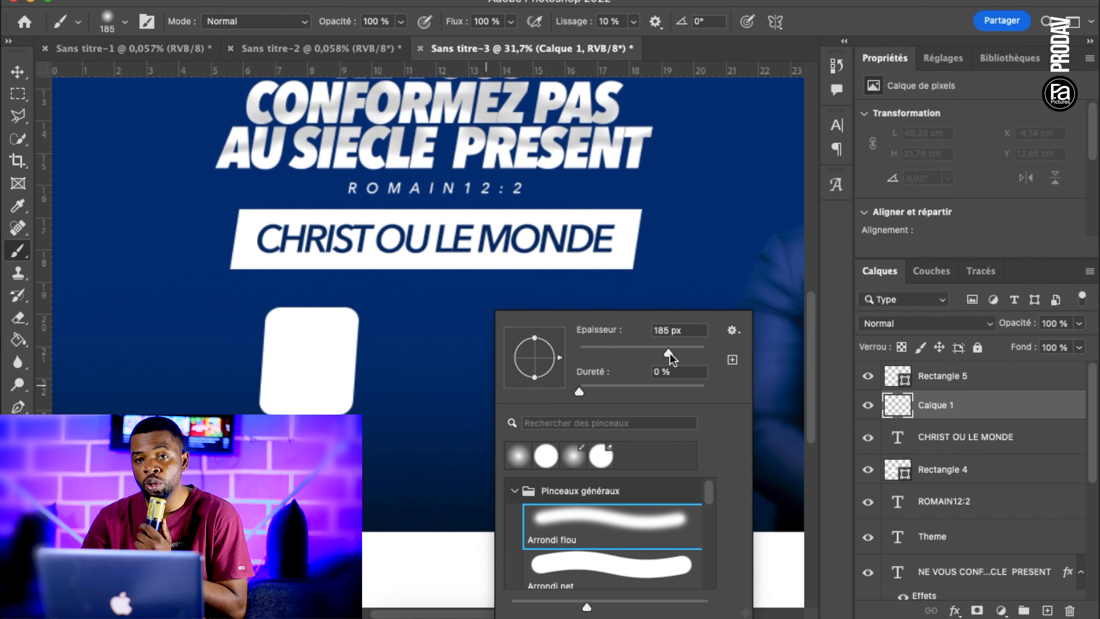
left_click(433, 436)
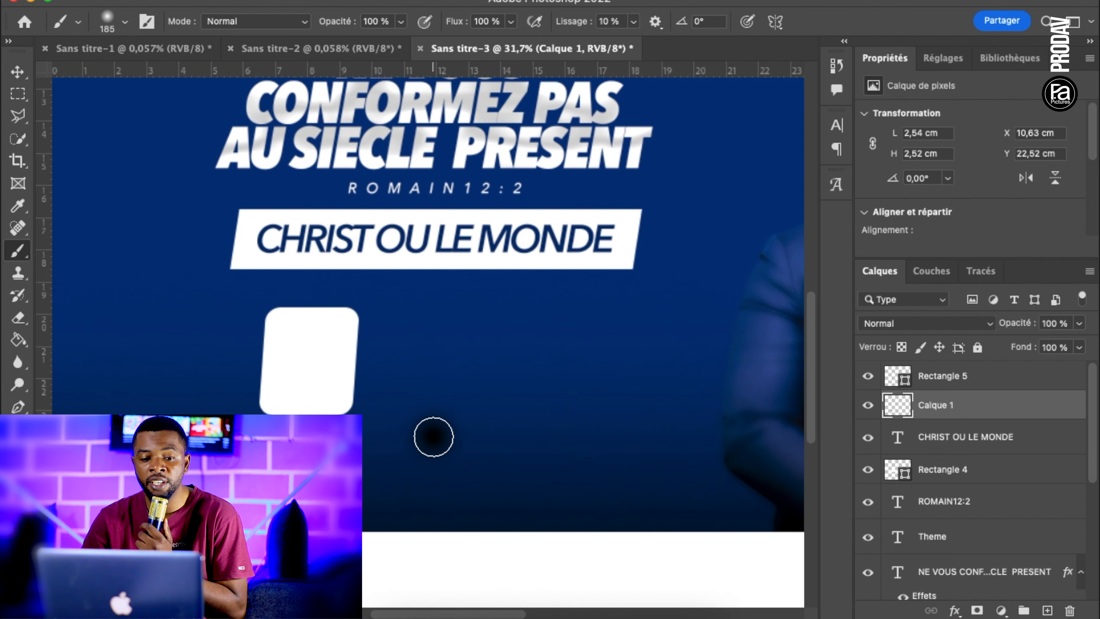
Move the black dab behind the white box's left edge, scale it to about 171 × 175 % and skew it about 49° horizontally
left_click(17, 72)
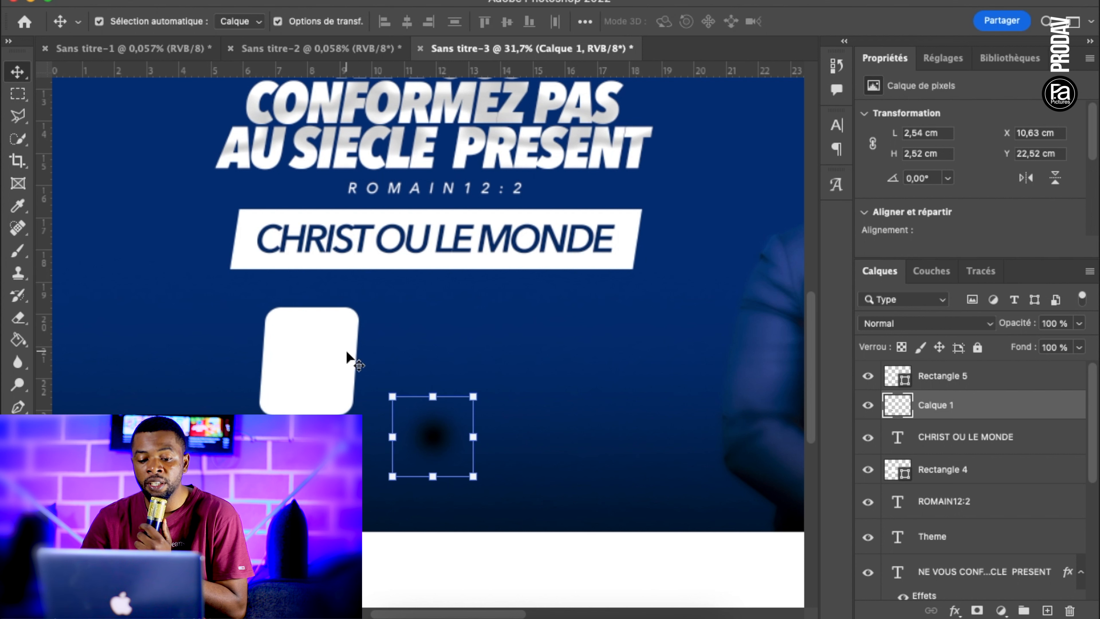
left_click_drag(432, 396, 306, 370)
left_click_drag(394, 442, 322, 353)
left_click_drag(225, 339, 187, 306)
left_click_drag(241, 373, 247, 380)
key("Return")
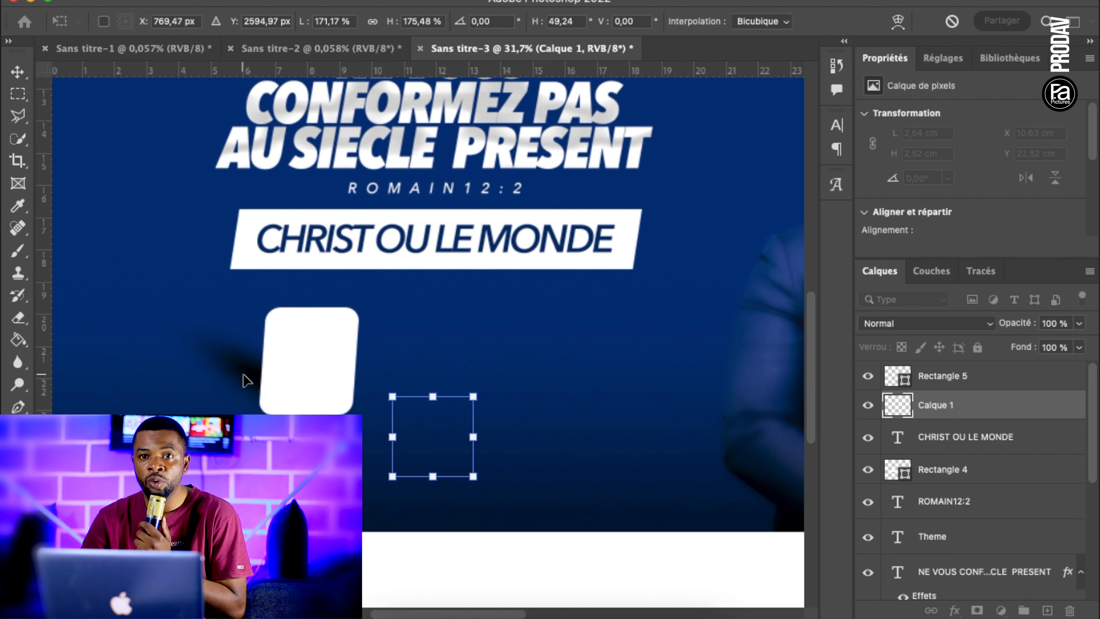
Nudge the shadow slightly down behind the white box and set its layer opacity to 43 %
left_click(473, 357)
left_click(232, 372)
key("Down")
key("Down")
key("Down")
key("Down")
key("Down")
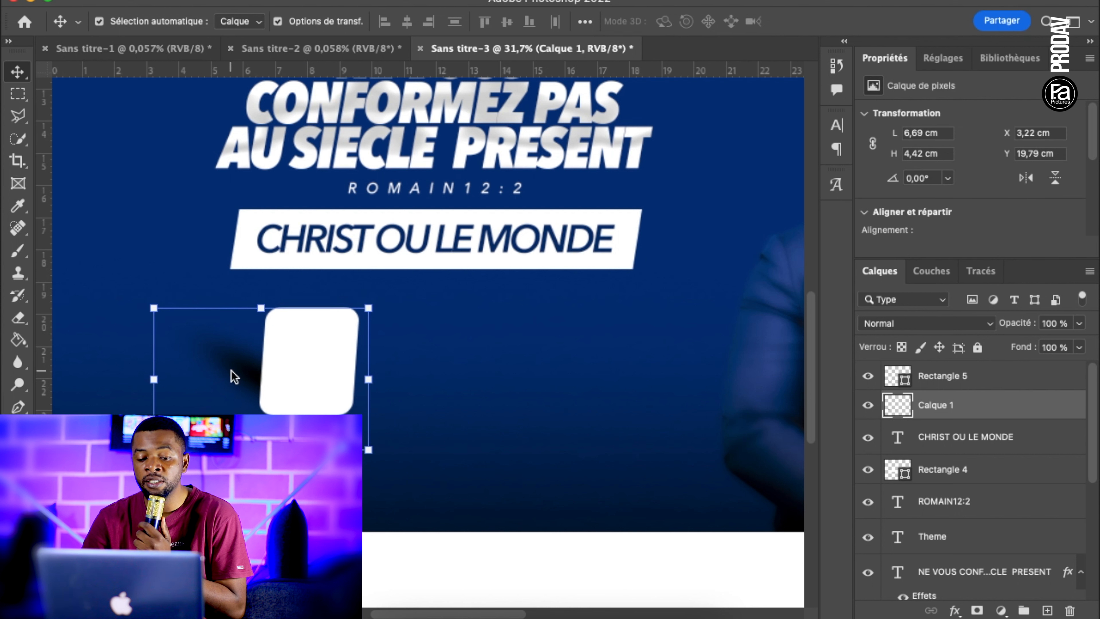
key("Down")
key("Down")
key("Down")
key("Down")
key("Down")
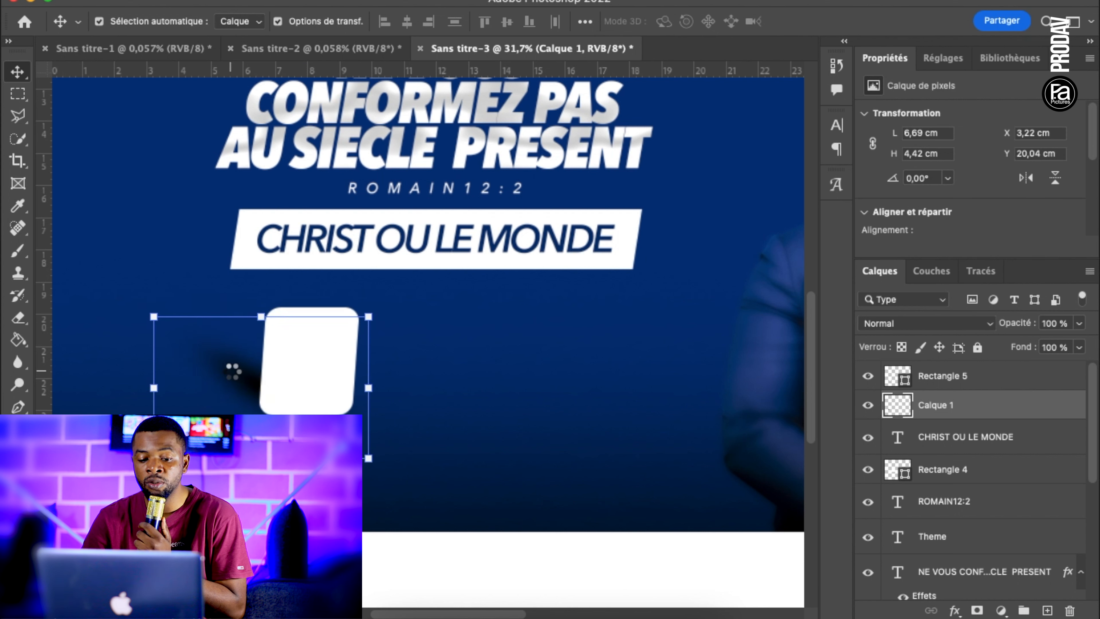
left_click(1078, 323)
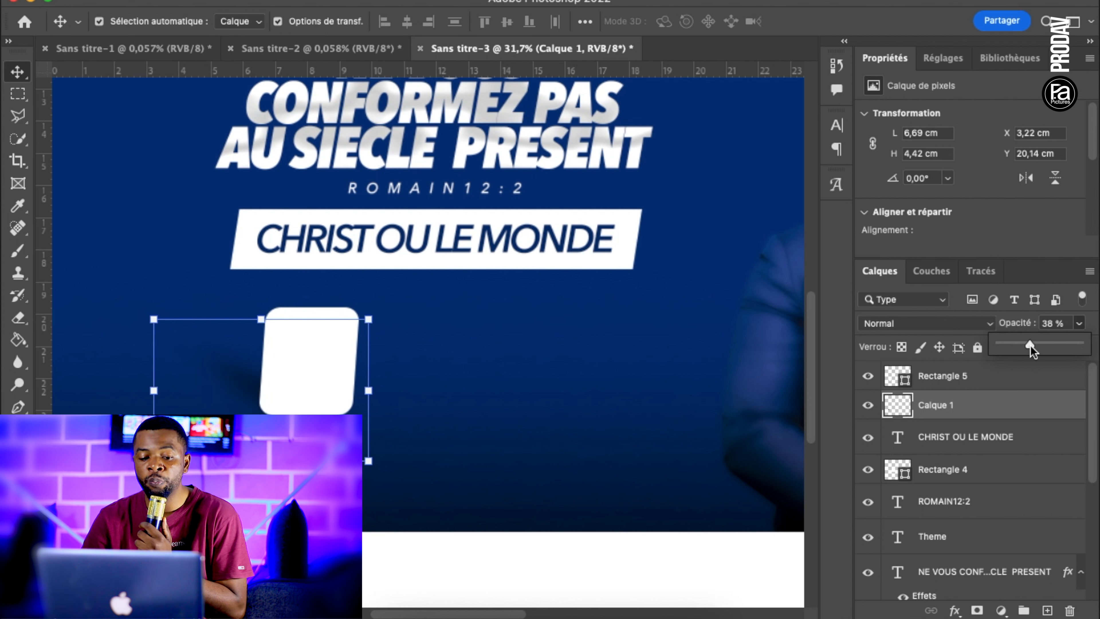
Erase the part of the shadow extending below the white box with a soft 127 px eraser at 0 % hardness
left_click(18, 318)
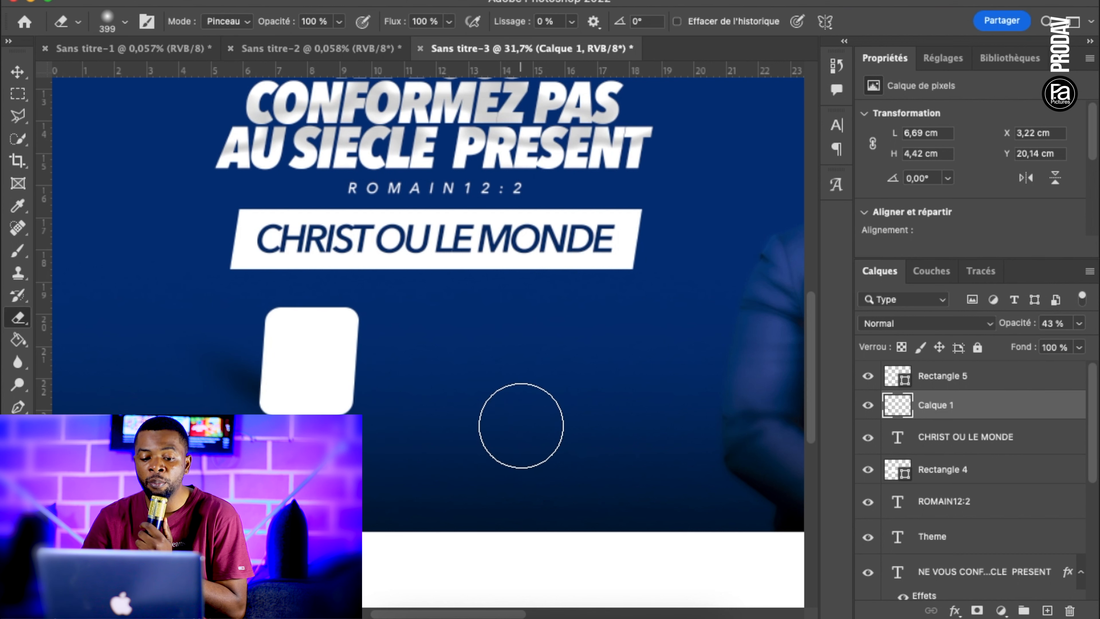
right_click(563, 405)
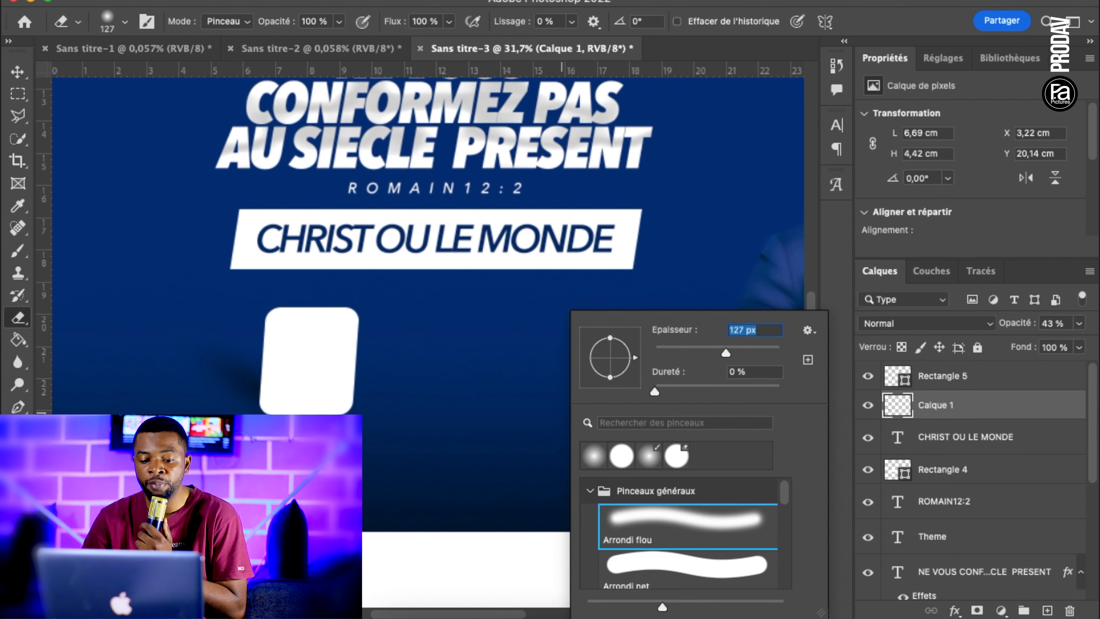
key("Return")
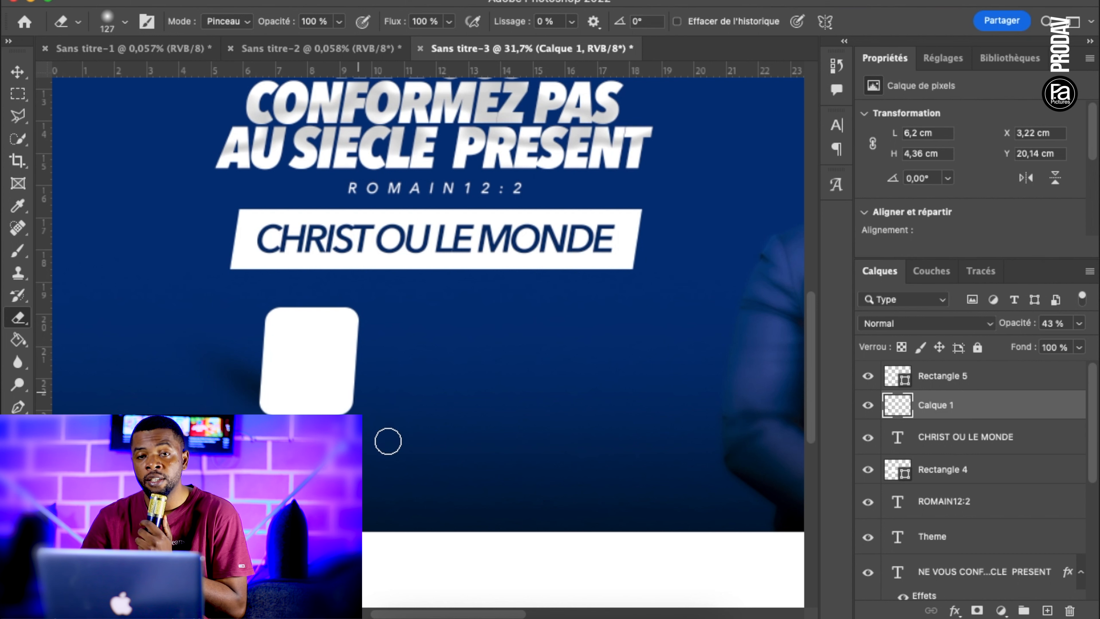
left_click_drag(278, 439, 184, 440)
scroll(427, 342, "down", 5)
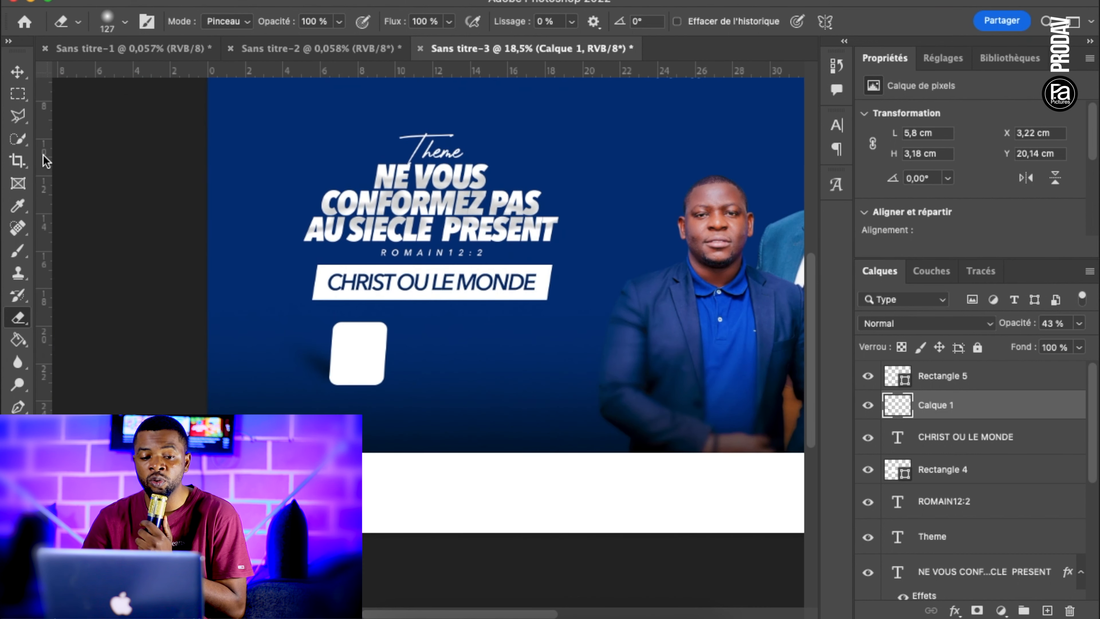
Duplicate the white box together with its shadow, placing the copy immediately to the right with a small gap
left_click(16, 70)
left_click(423, 329)
scroll(423, 330, "down", 4)
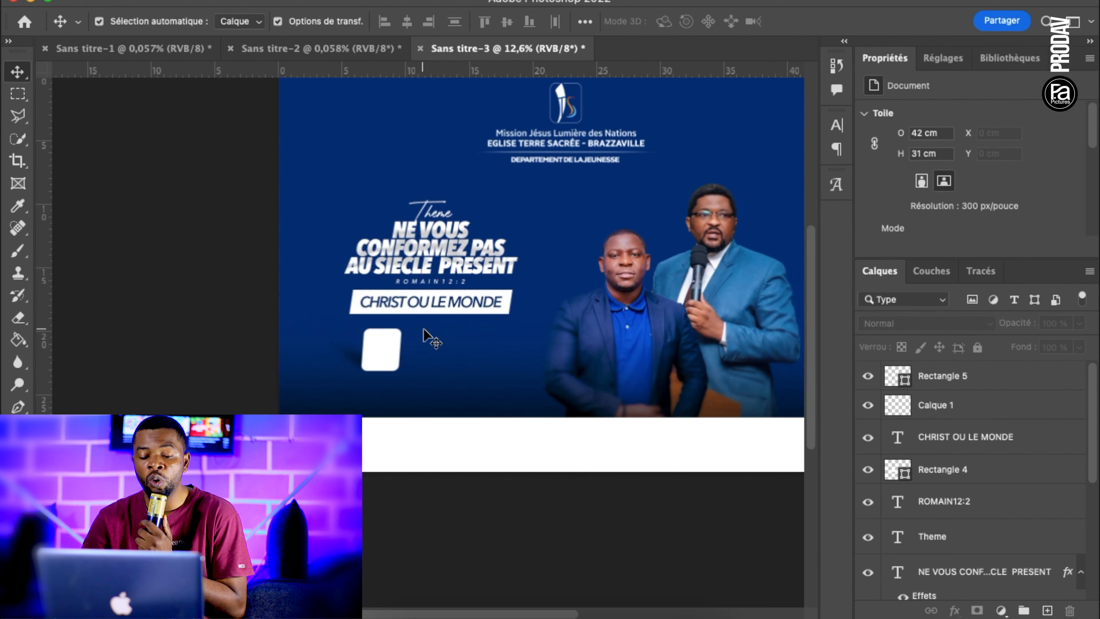
scroll(423, 329, "up", 1)
scroll(423, 329, "up", 1)
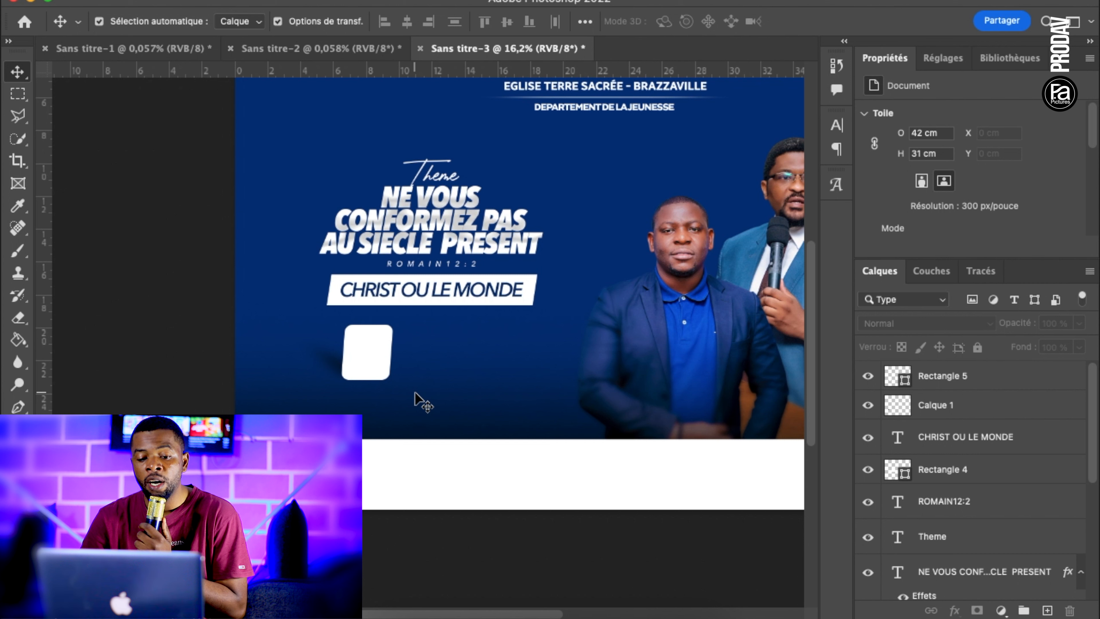
left_click_drag(415, 392, 325, 321)
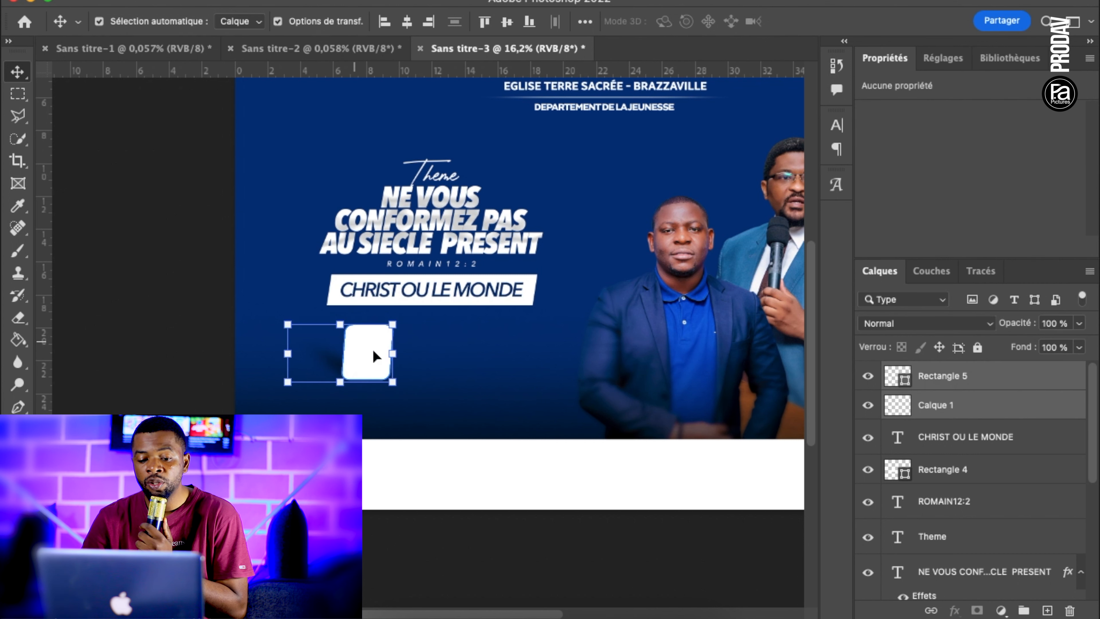
left_click_drag(366, 351, 422, 353)
left_click(522, 415)
left_click_drag(456, 403, 414, 317)
key("shift+Right")
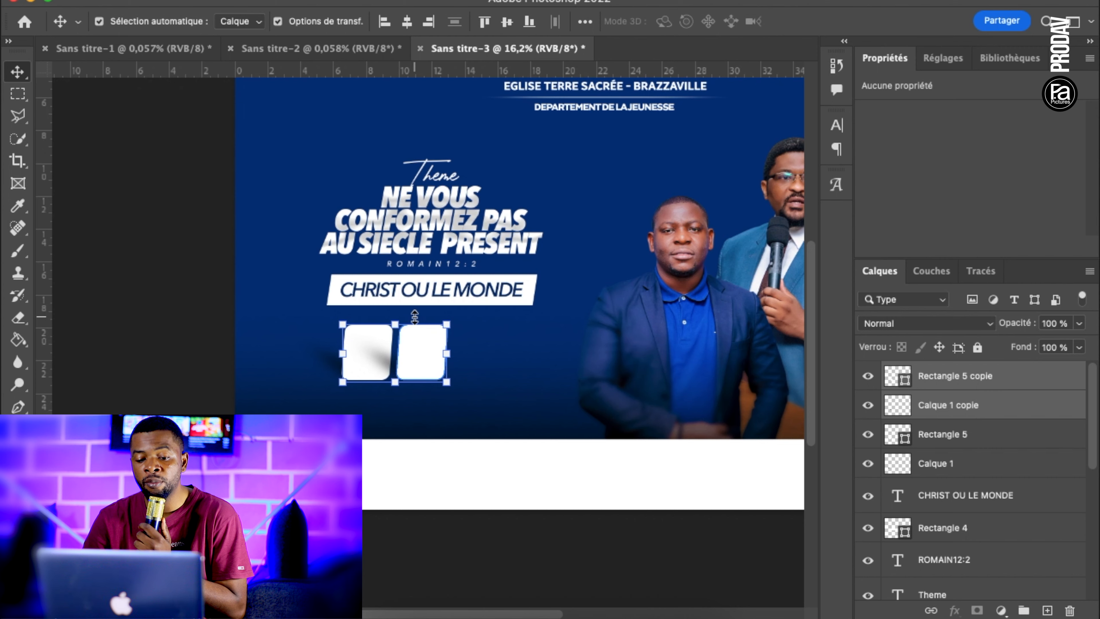
left_click(522, 392)
Add the text DATE above the first box's layer in Bebas Neue Pro Expanded ExtraBold Italic
scroll(523, 388, "up", 2)
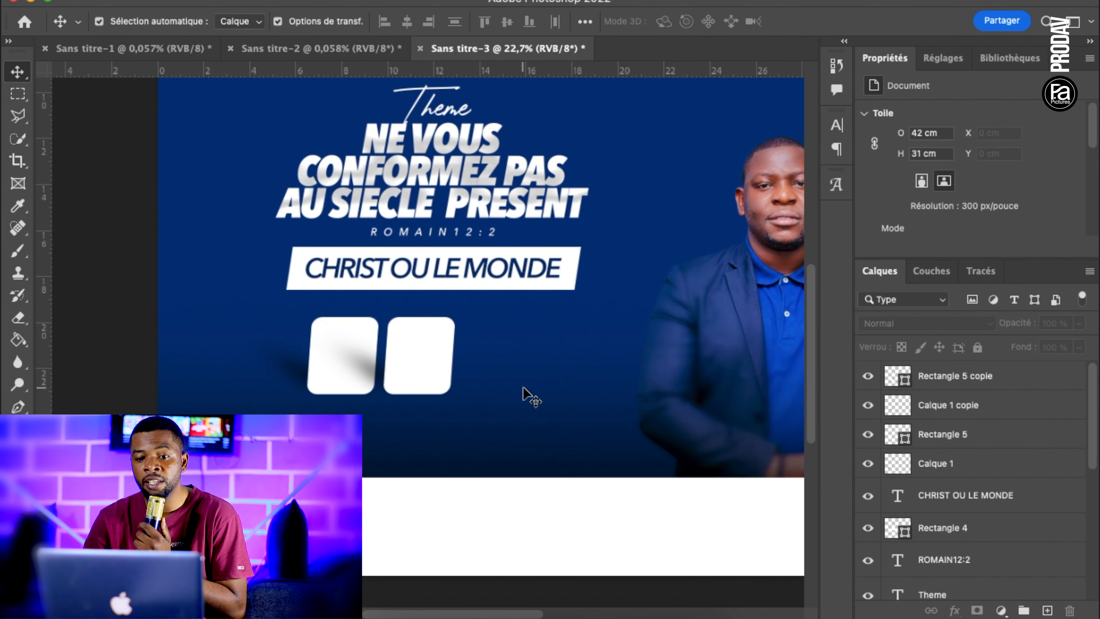
scroll(523, 392, "down", 1)
scroll(380, 351, "up", 2)
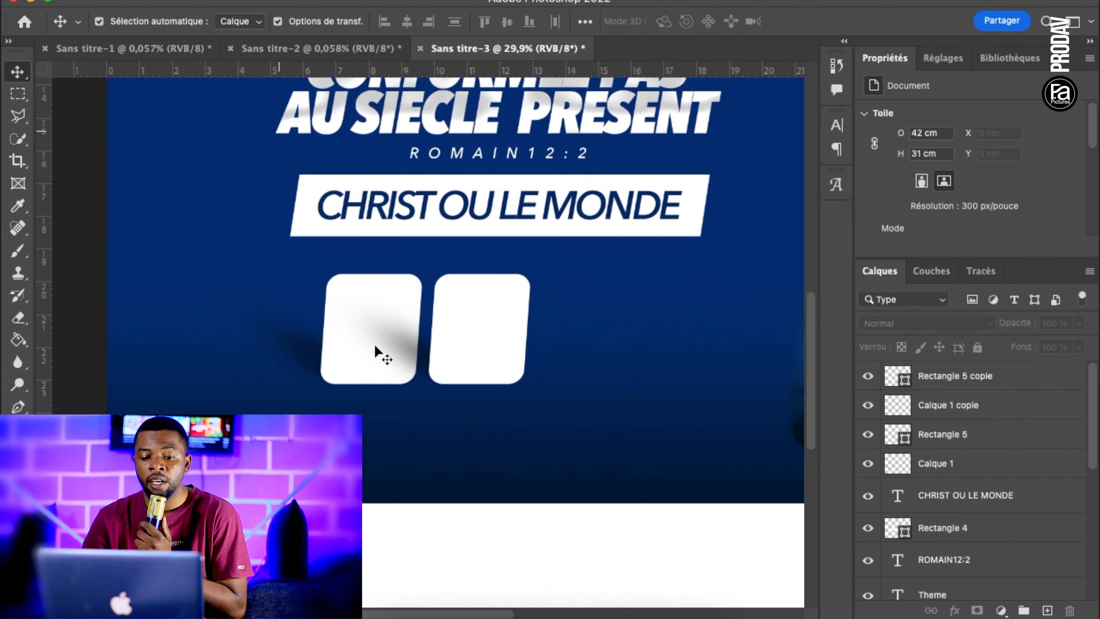
left_click(364, 346)
key("t")
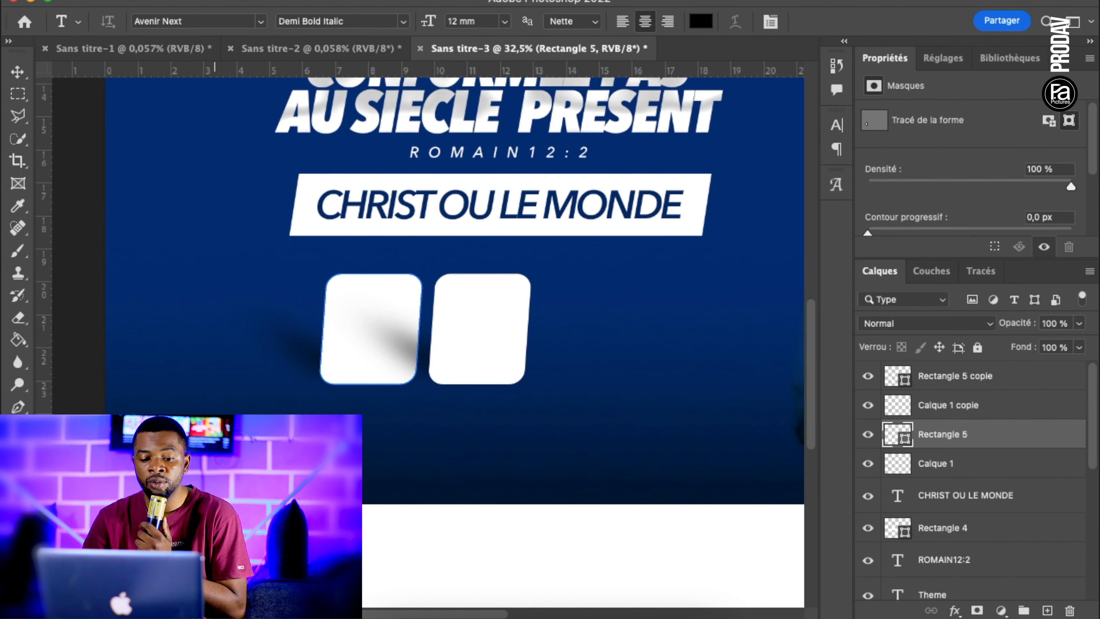
left_click(228, 327)
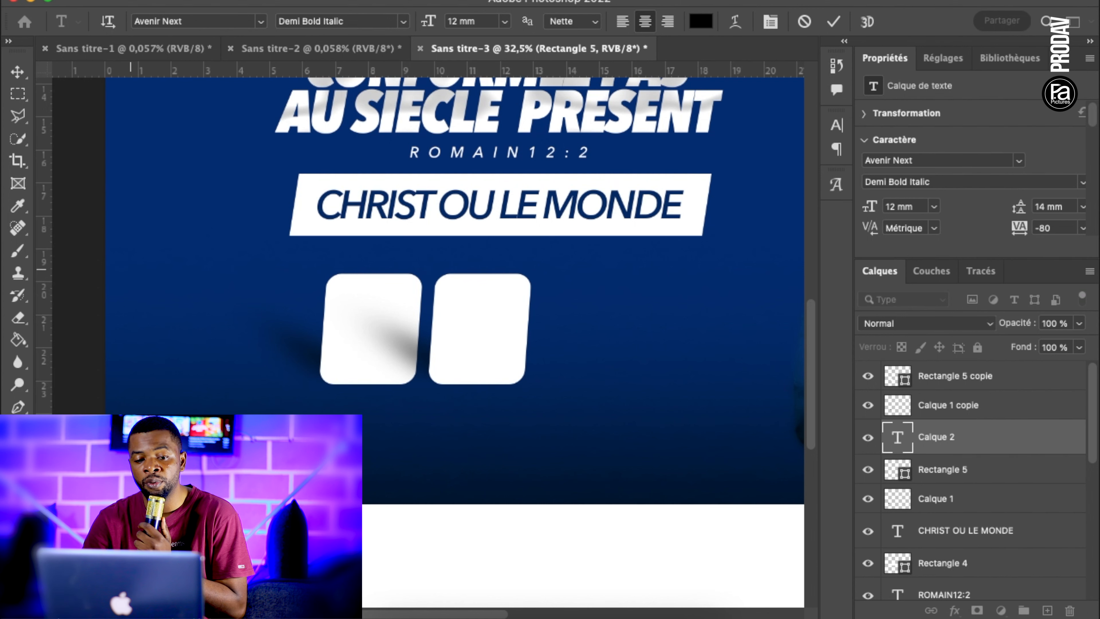
left_click(194, 20)
type("BEB")
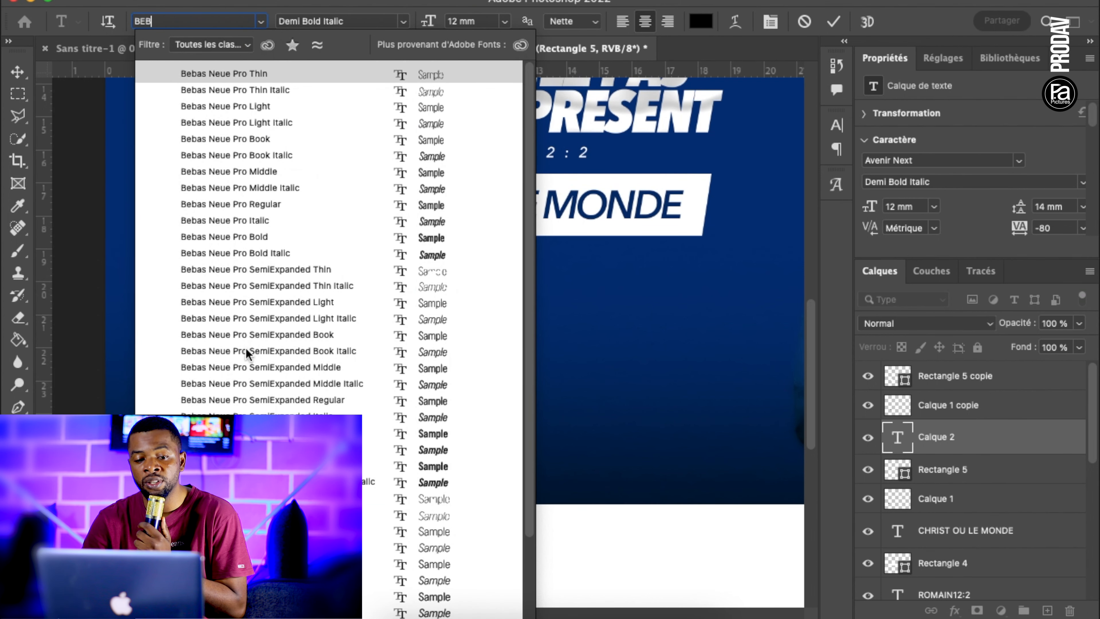
scroll(251, 414, "down", 3)
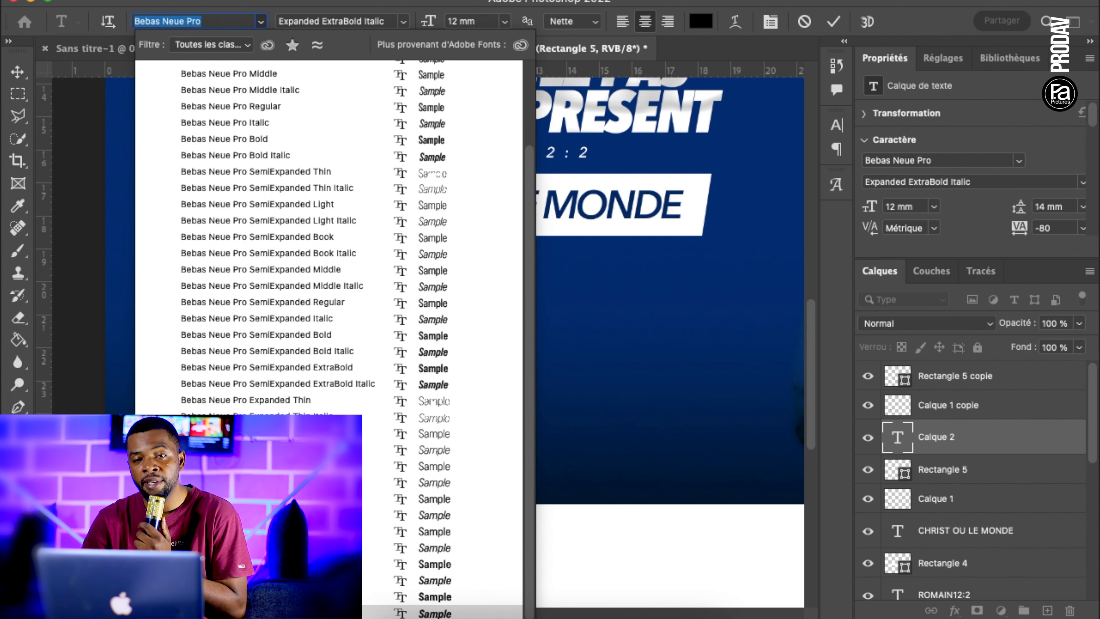
left_click(260, 612)
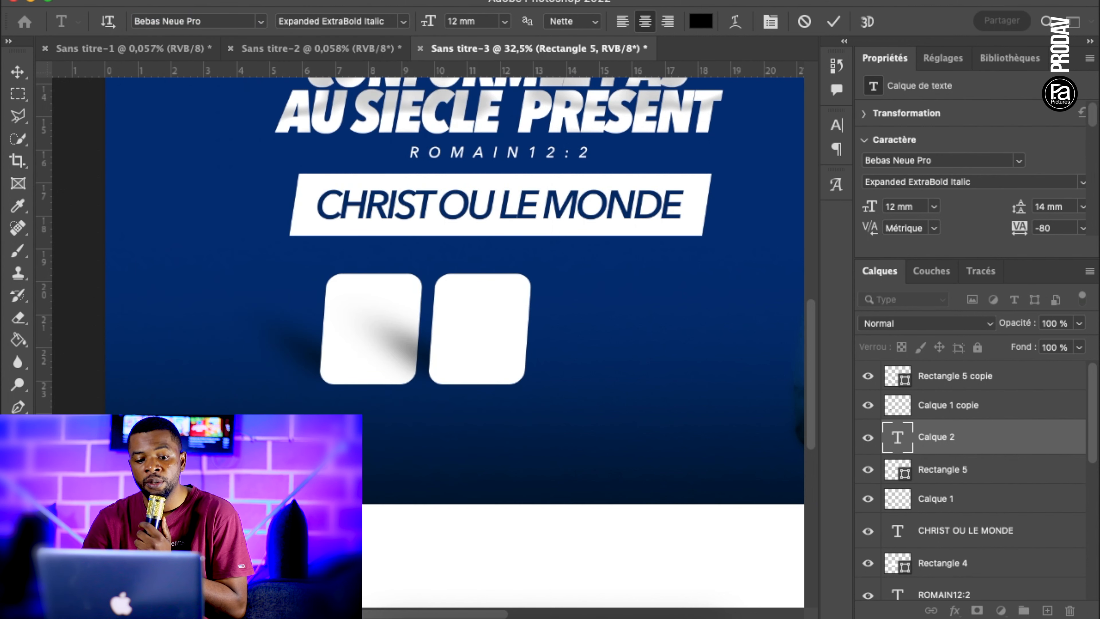
left_click(17, 71)
left_click(121, 260)
Centre the DATE text on the first white box and scale it down to a 9.74 mm font size
left_click_drag(227, 448, 370, 345)
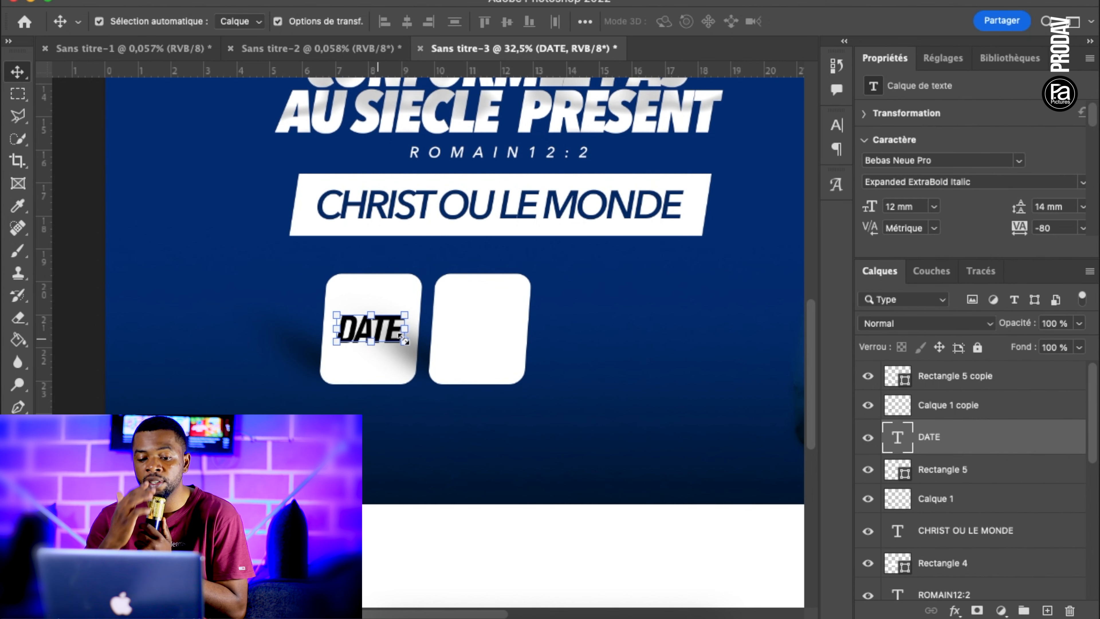
key("ctrl+t")
left_click_drag(405, 308, 399, 312)
key("Return")
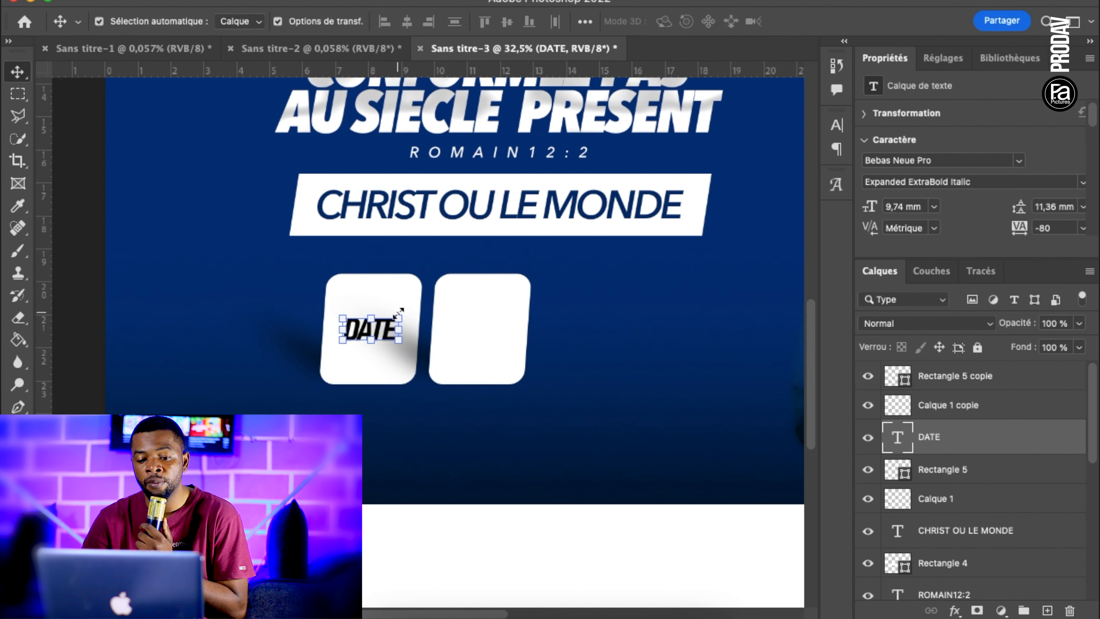
left_click(195, 271)
Recolour the DATE text on the first white box to bright pinkish red ff0054
scroll(388, 340, "down", 4)
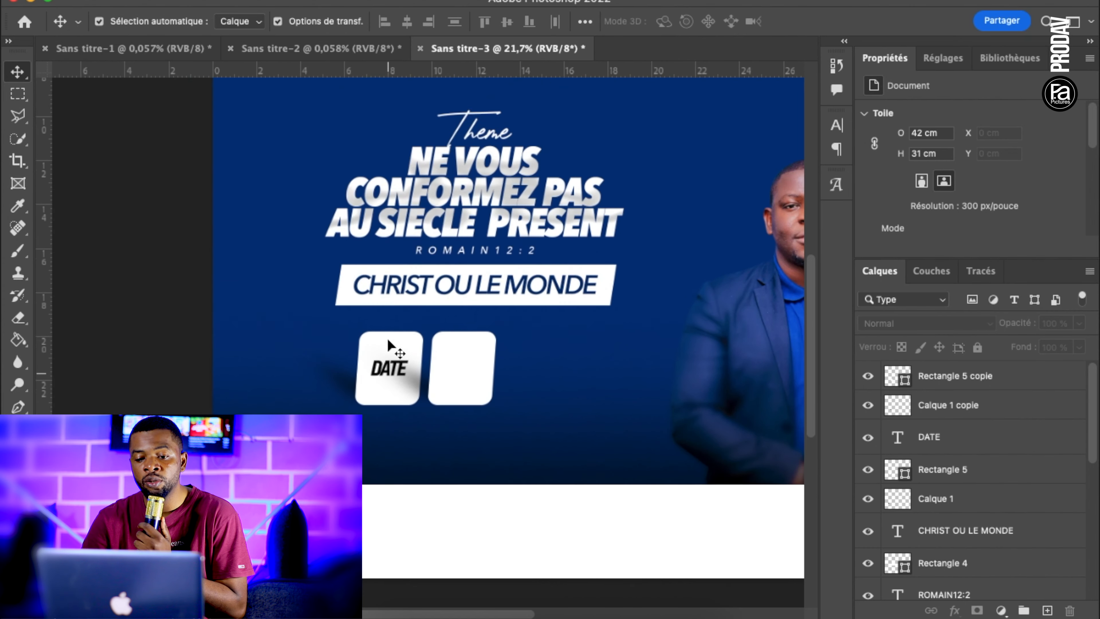
scroll(386, 339, "up", 3)
scroll(367, 352, "down", 3)
scroll(364, 355, "up", 4)
scroll(364, 355, "up", 1)
scroll(364, 355, "down", 3)
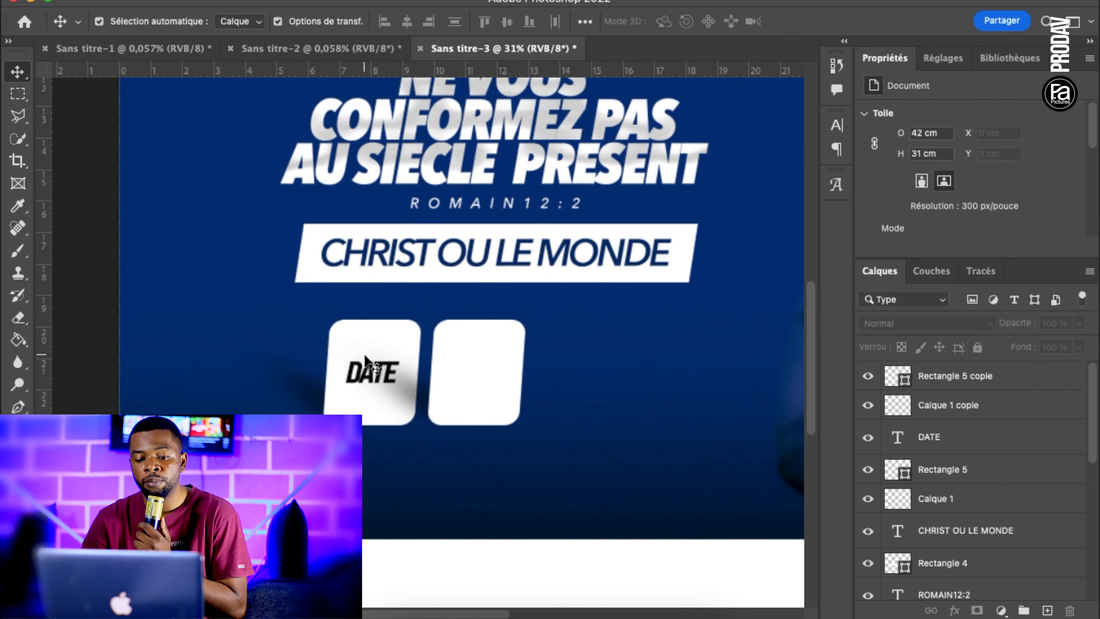
left_click(18, 429)
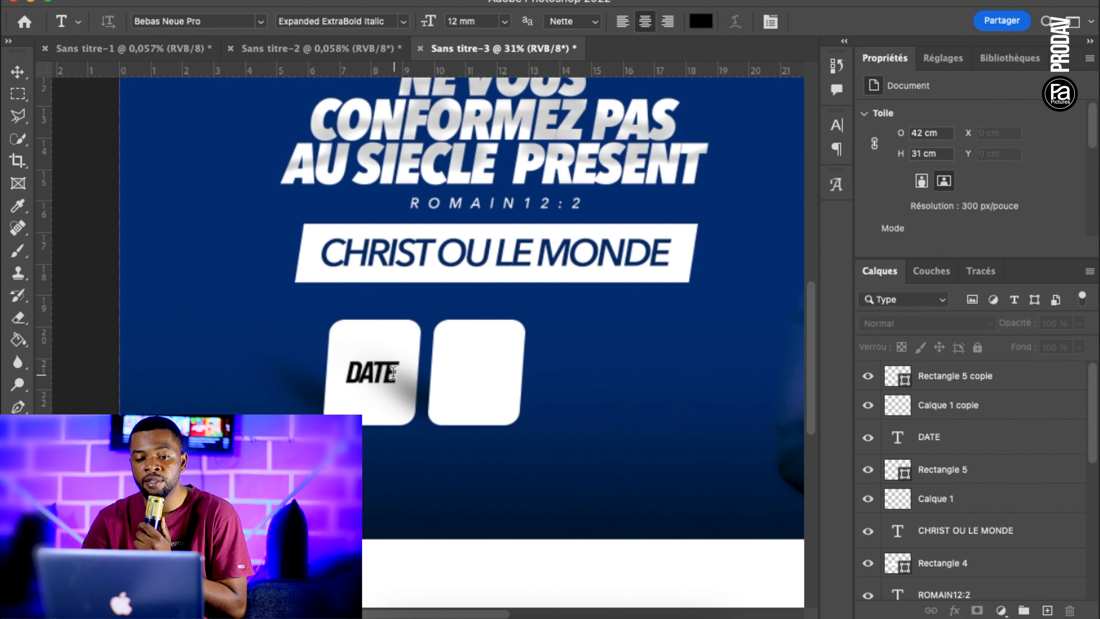
left_click_drag(395, 373, 336, 326)
left_click(703, 23)
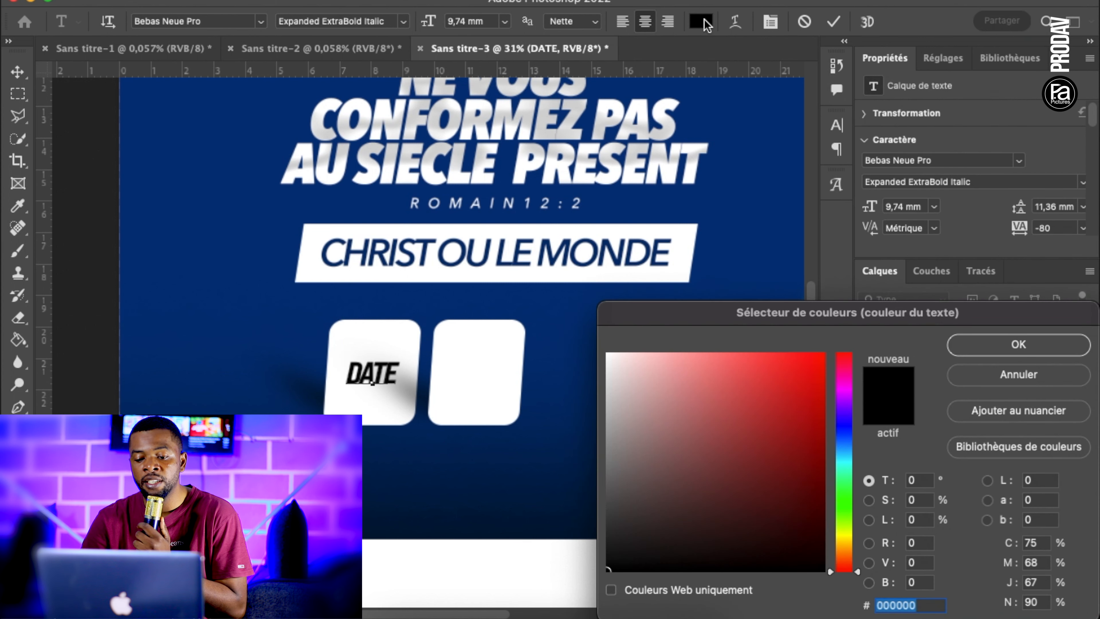
left_click(852, 380)
left_click_drag(806, 376, 883, 313)
left_click(846, 372)
left_click_drag(846, 371, 846, 362)
left_click(1018, 344)
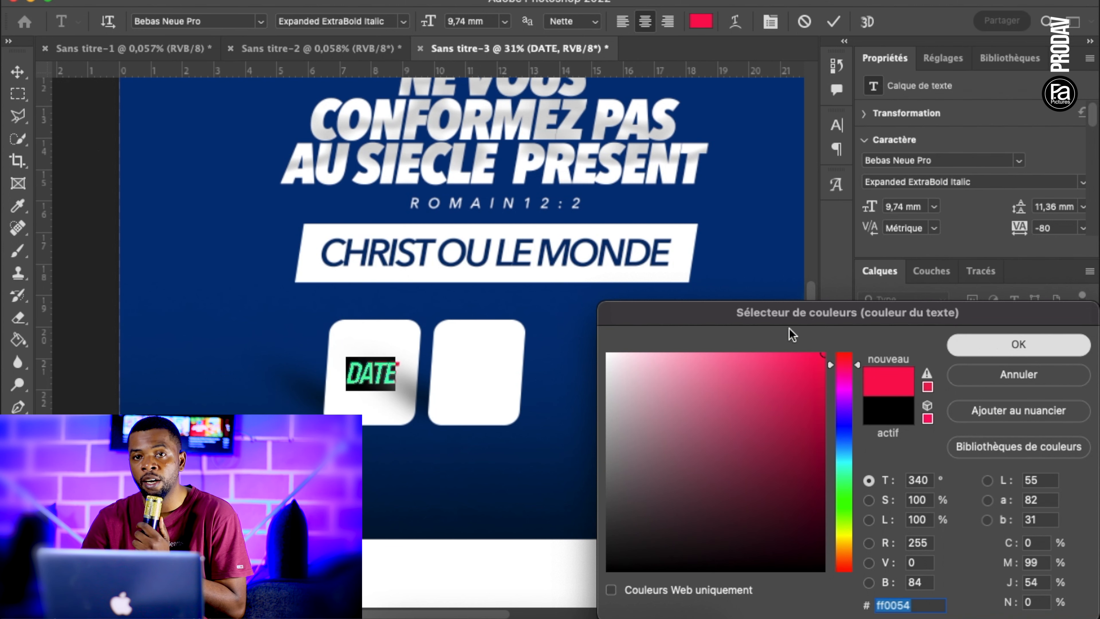
left_click(17, 72)
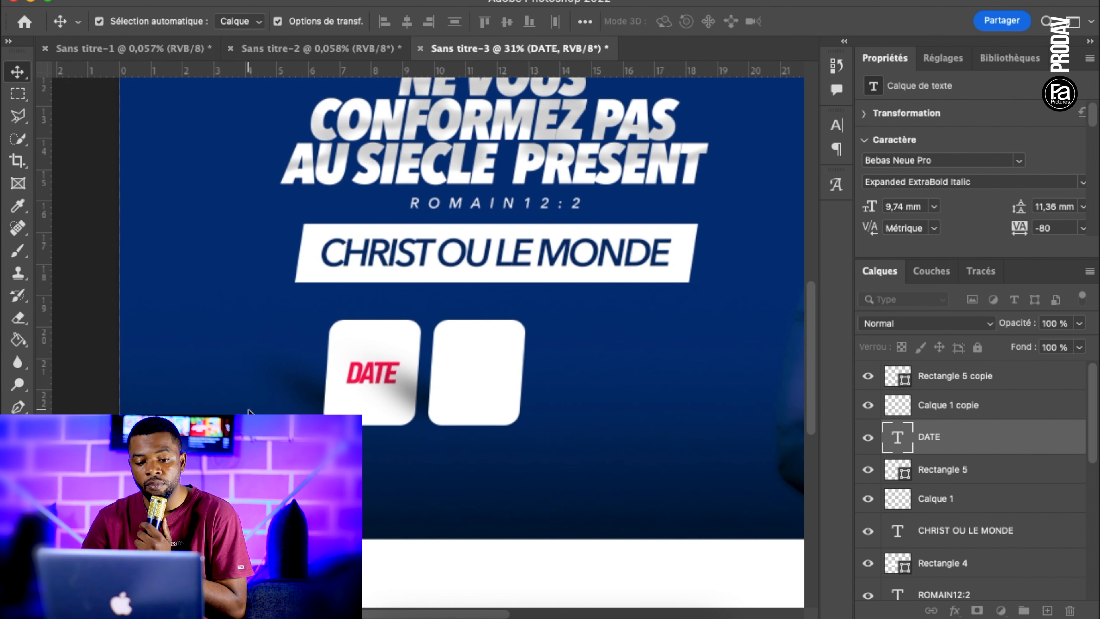
Add a linear gradient overlay at -46° to the second box and open its gradient for editing
left_click(515, 358)
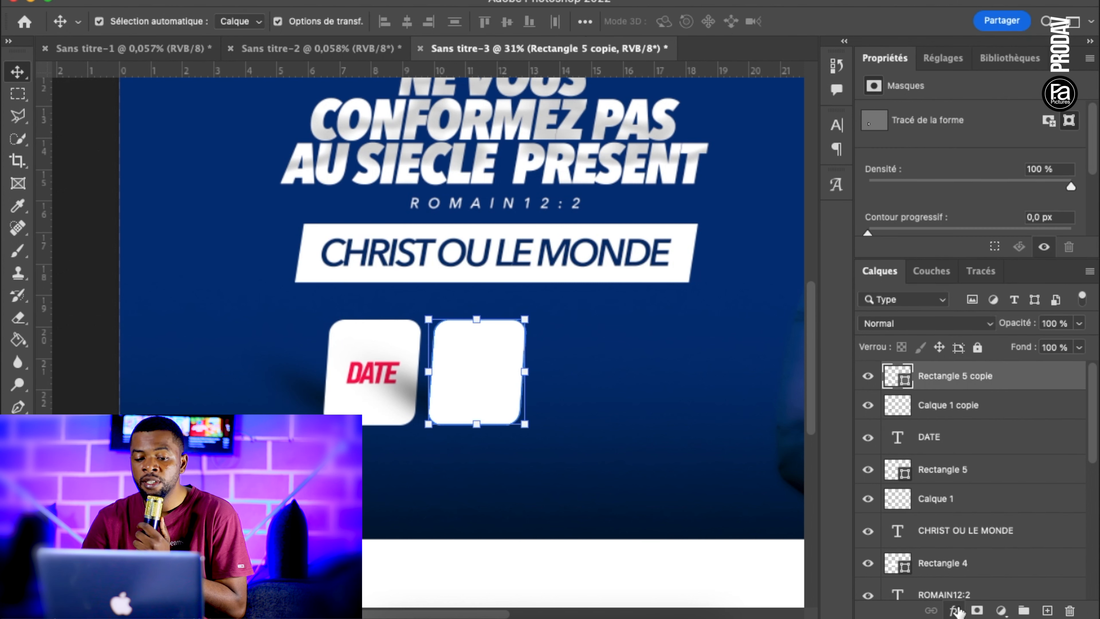
left_click(956, 610)
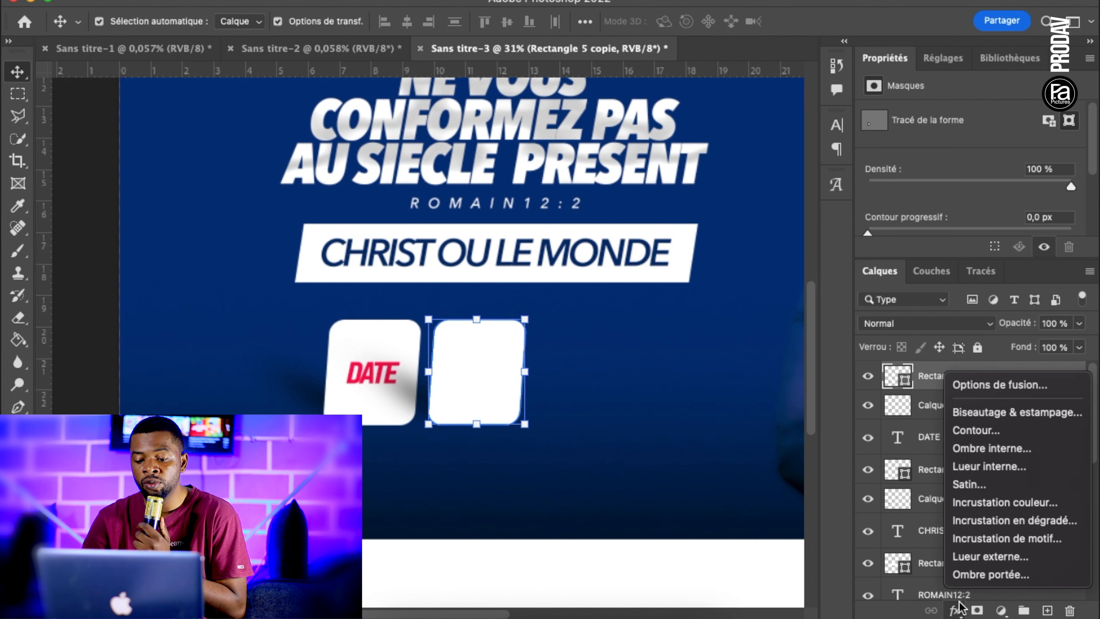
left_click(1008, 520)
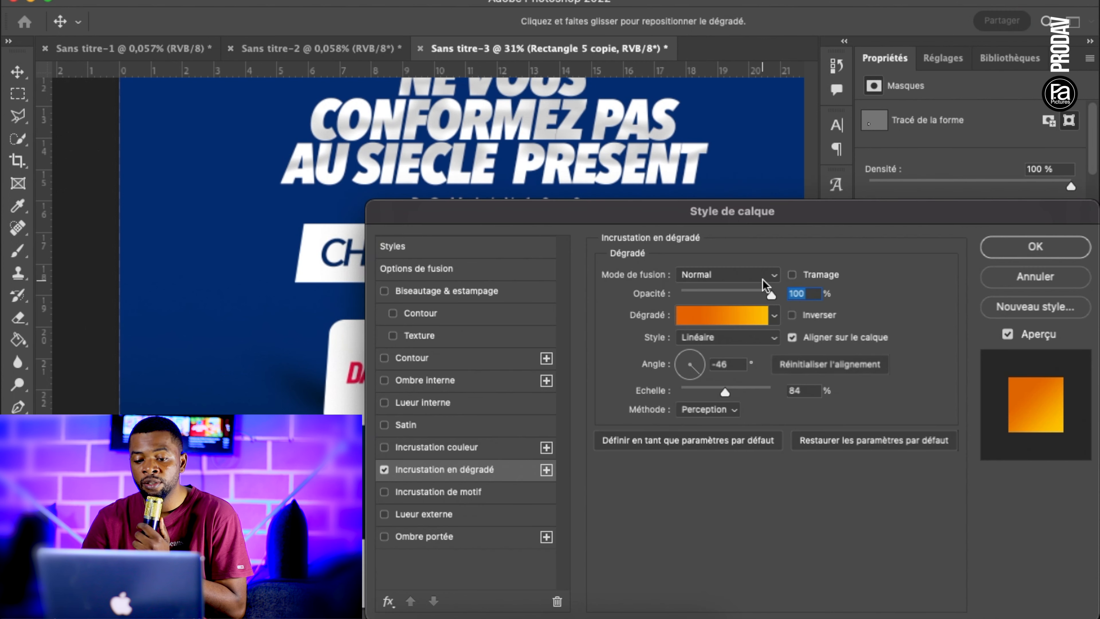
left_click_drag(662, 215, 844, 227)
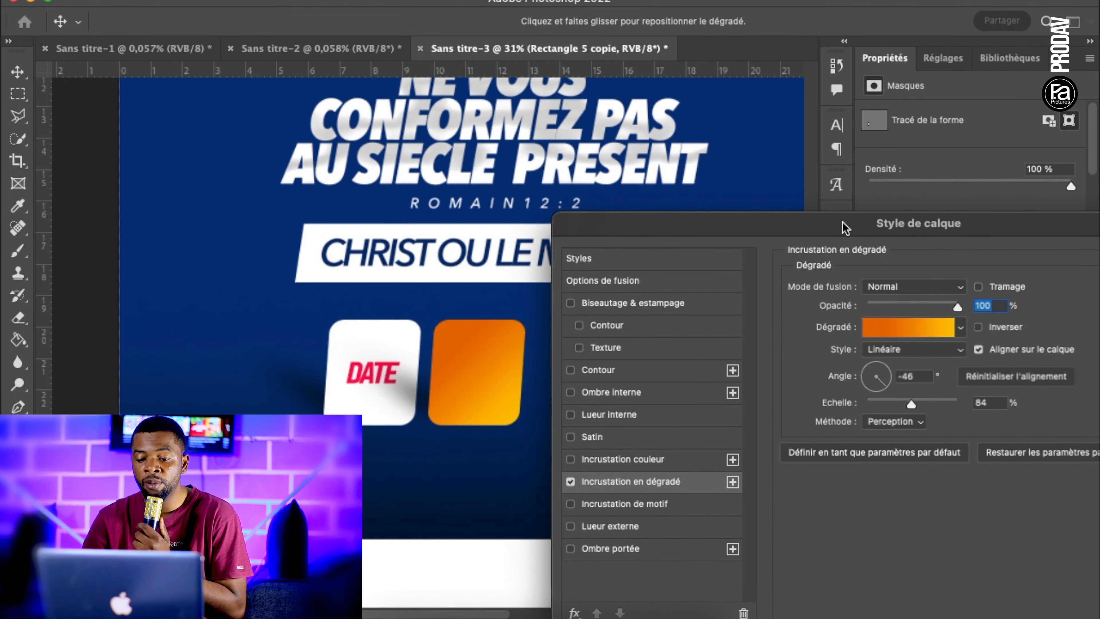
left_click(912, 329)
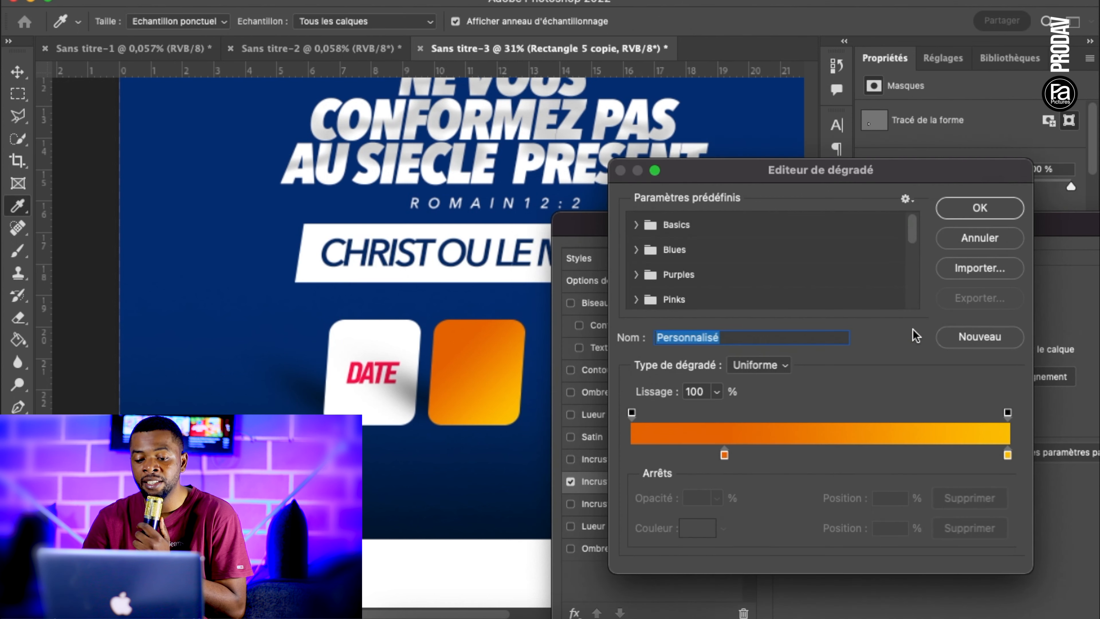
Change the gradient's starting colour stop to bright blue 00b4ff
left_click(724, 454)
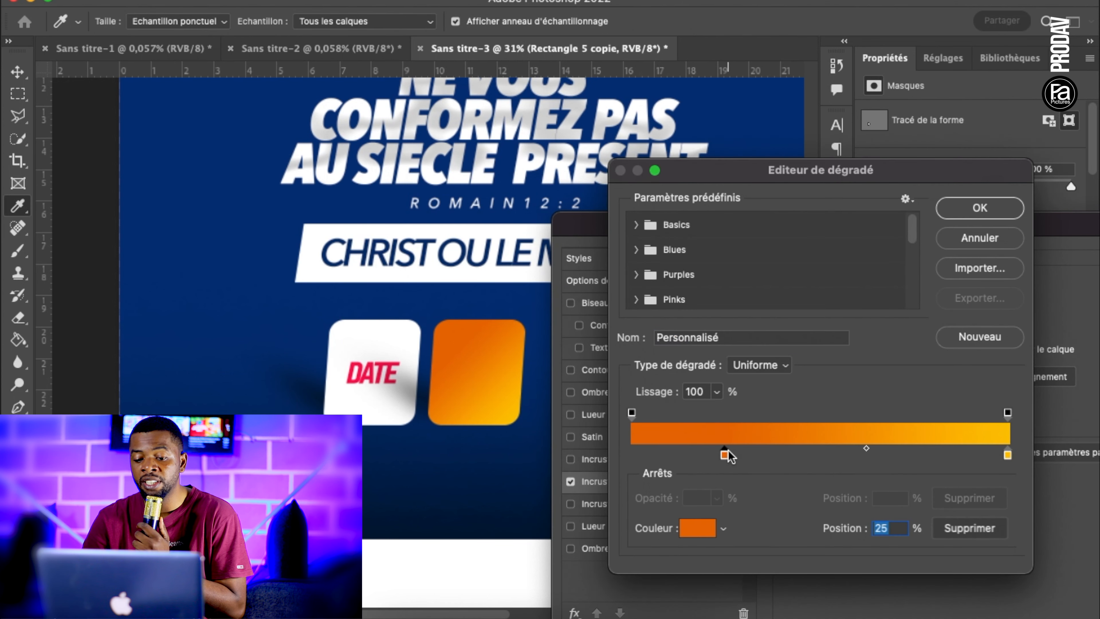
left_click(700, 531)
left_click(845, 454)
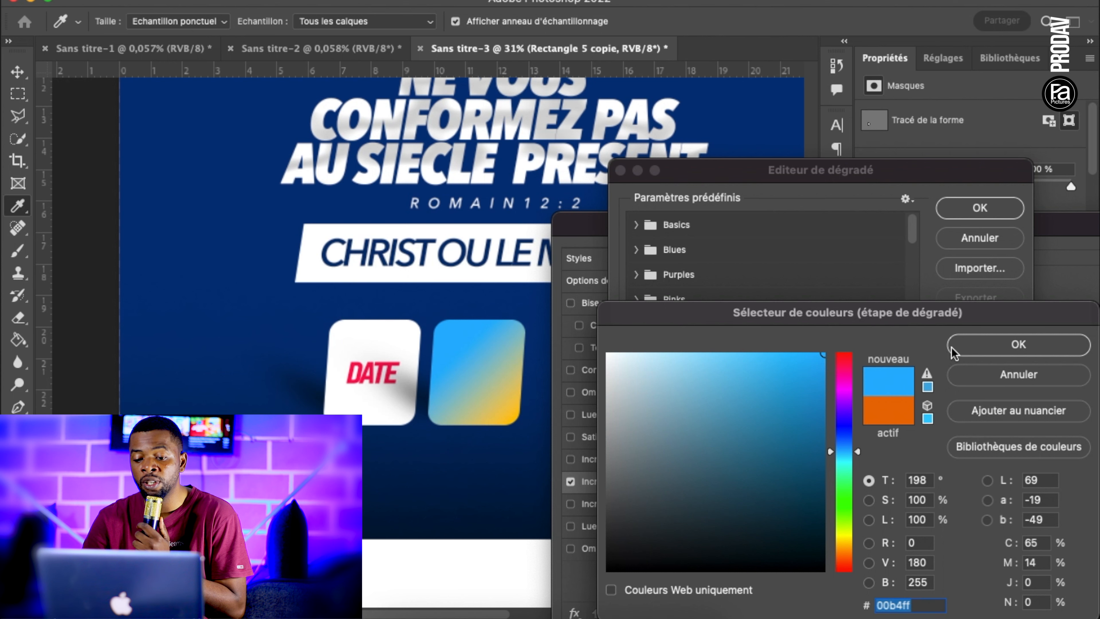
left_click(966, 350)
Try green shades for the gradient's end colour stop and settle on a dark blue
left_click(1006, 454)
left_click(698, 528)
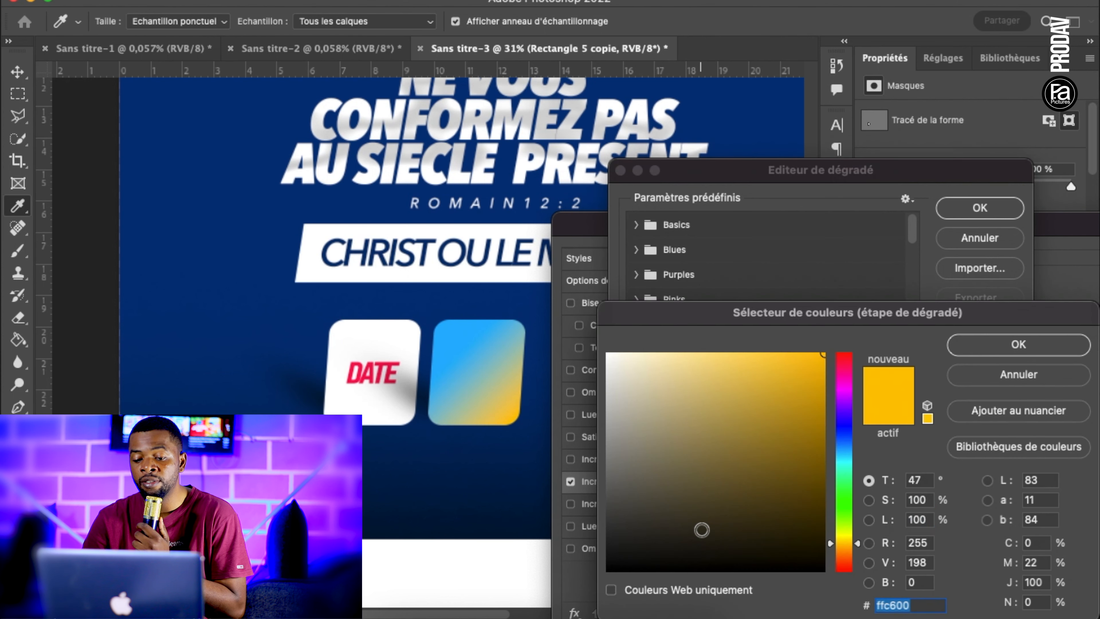
left_click(843, 477)
left_click(844, 512)
left_click(818, 488)
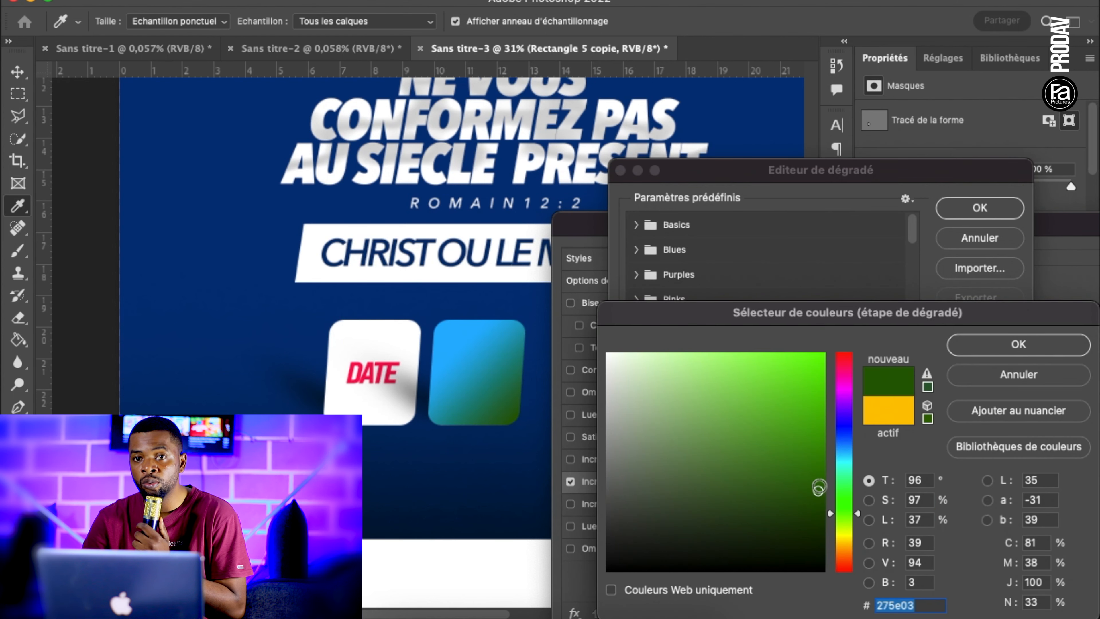
left_click(822, 457)
left_click(844, 433)
left_click(822, 478)
left_click(843, 490)
left_click(823, 464)
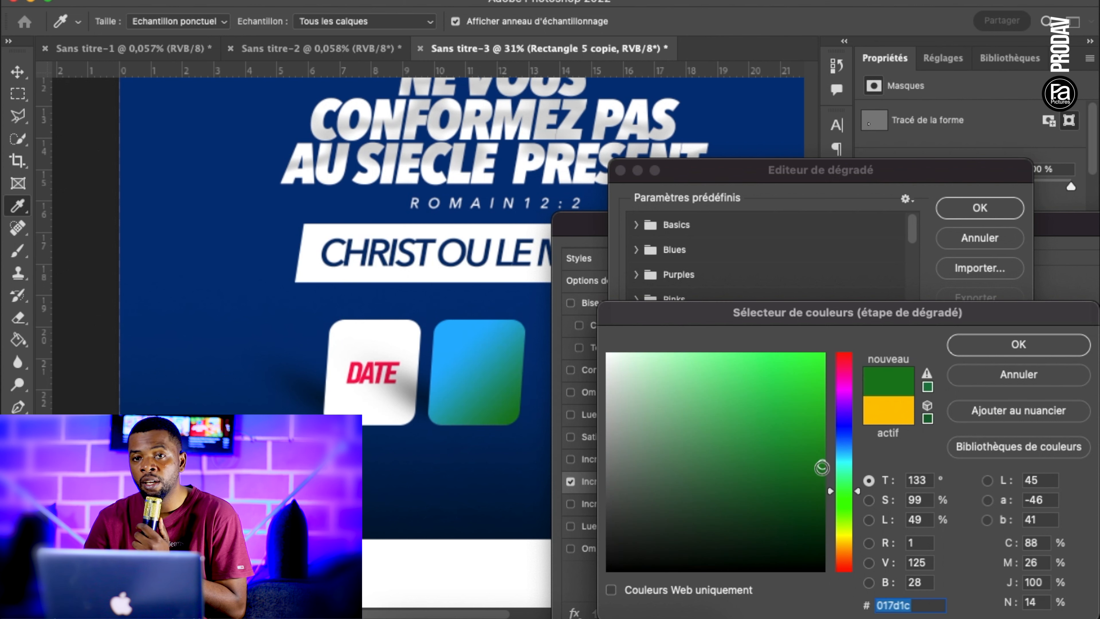
left_click(823, 493)
left_click(821, 503)
left_click(846, 503)
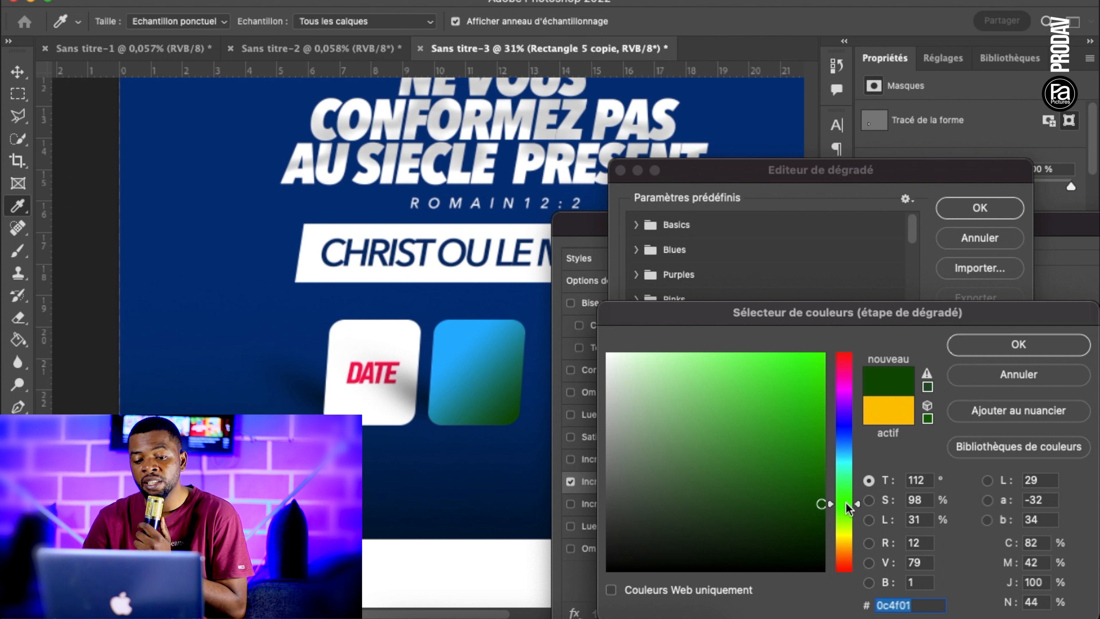
left_click(846, 446)
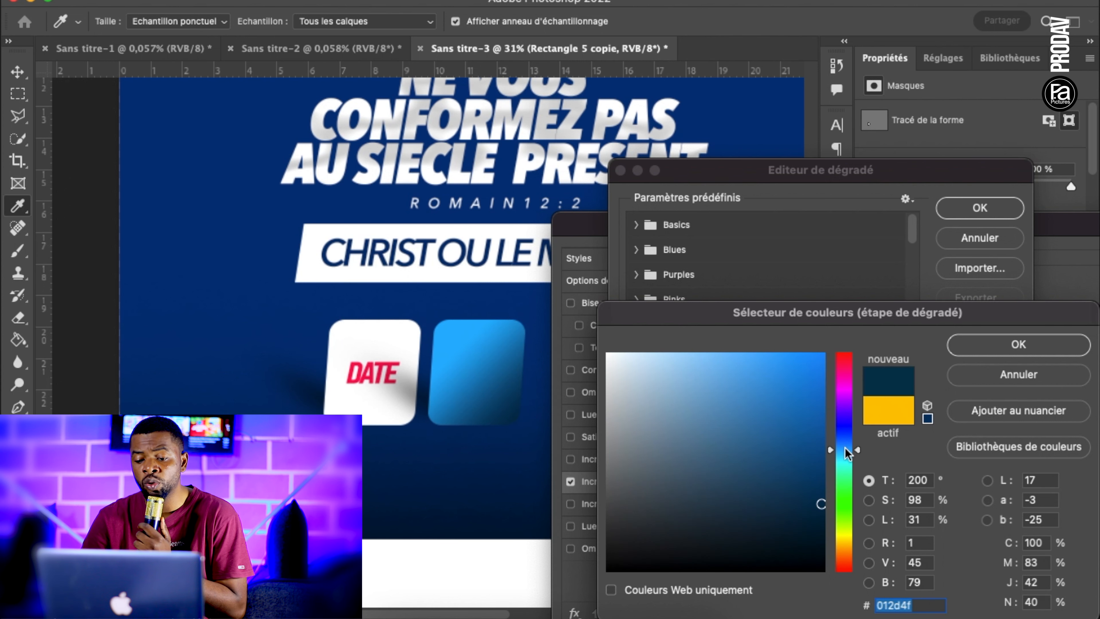
left_click(846, 449)
left_click(968, 346)
Set the gradient's starting colour stop to bright green 42ff00
left_click(728, 453)
left_click(698, 533)
left_click(846, 510)
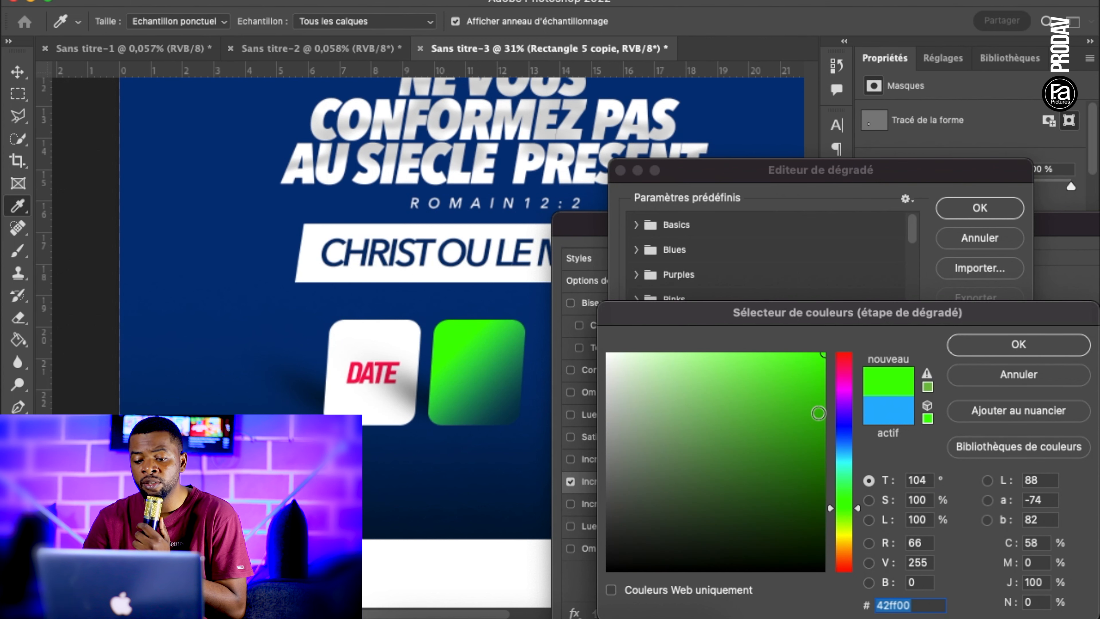
left_click(976, 343)
Set the gradient's end colour stop to a dark teal
left_click(1007, 457)
left_click(699, 531)
left_click(821, 478)
left_click(821, 490)
mouse_move(843, 449)
left_mouse_down()
mouse_move(844, 440)
mouse_move(846, 461)
left_mouse_up()
left_click(825, 402)
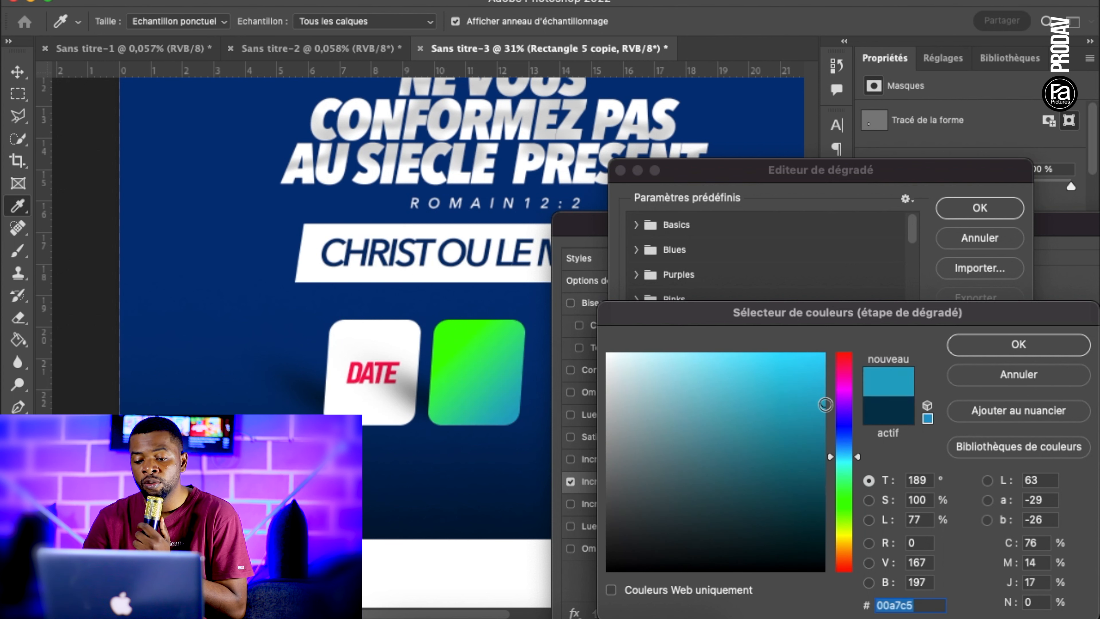
left_click(821, 451)
left_click(997, 347)
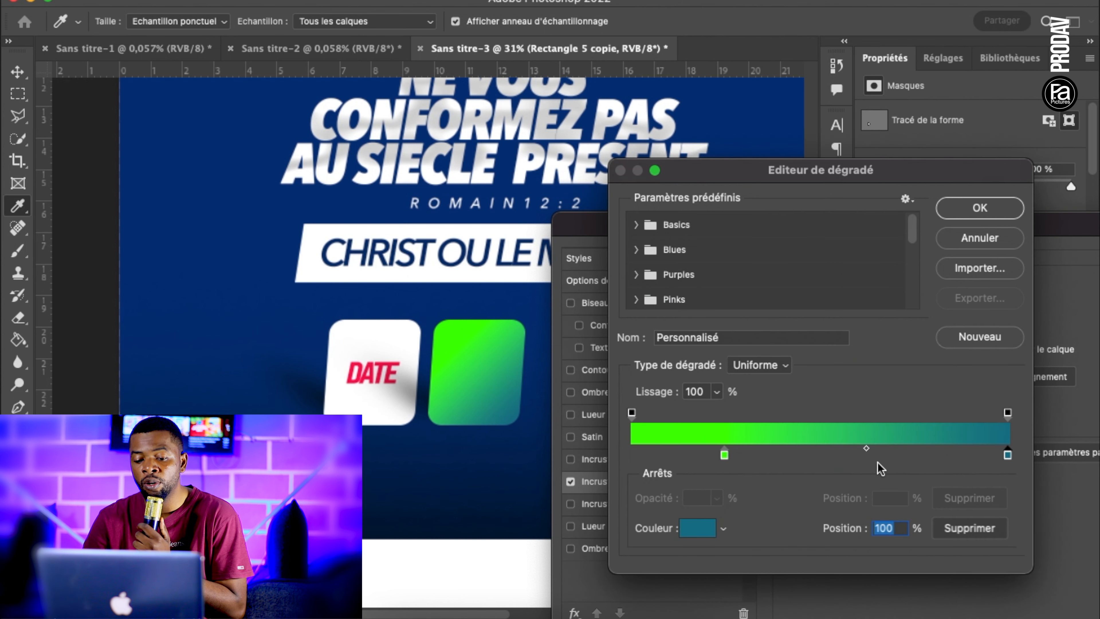
Position the green stop at 0 % and the teal stop at 80 %, and apply the gradient overlay to the second box
left_click_drag(725, 455, 628, 459)
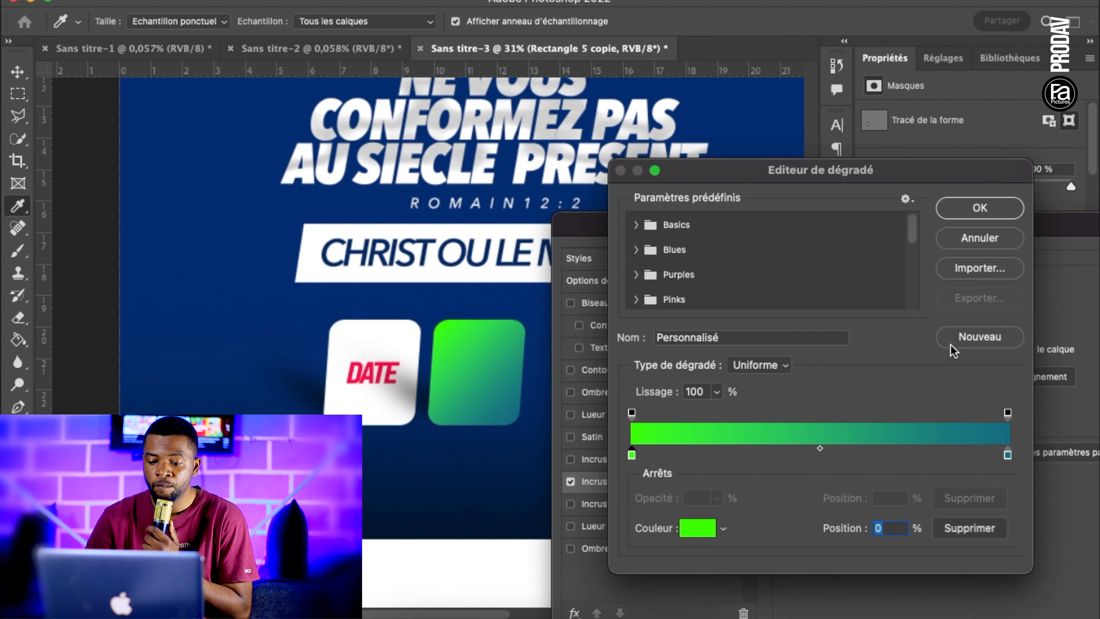
left_click_drag(1005, 455, 934, 454)
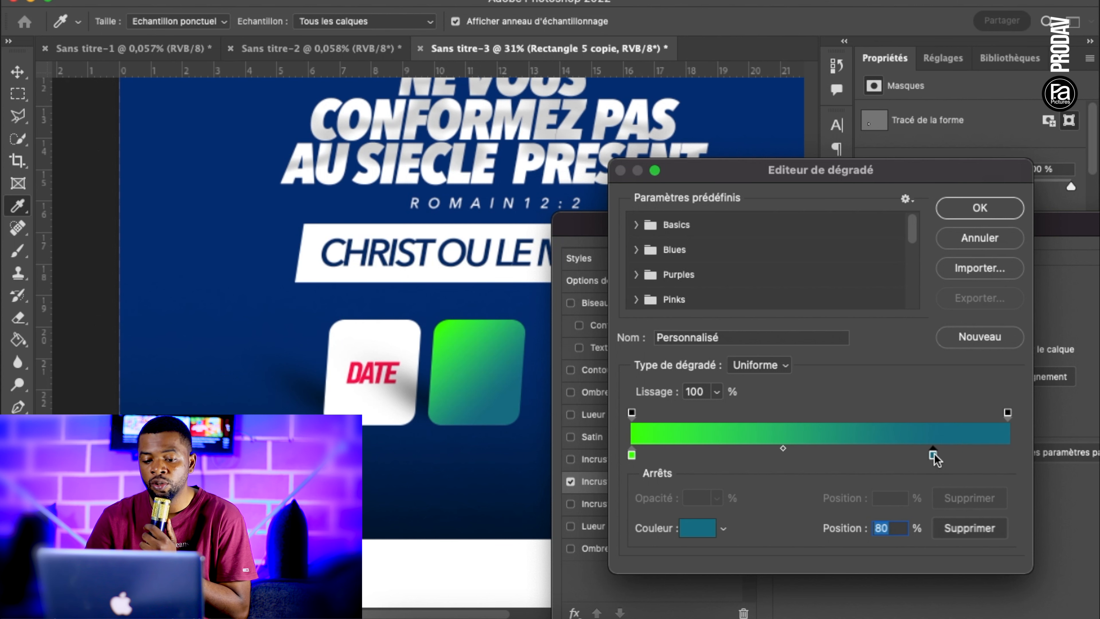
left_click(980, 209)
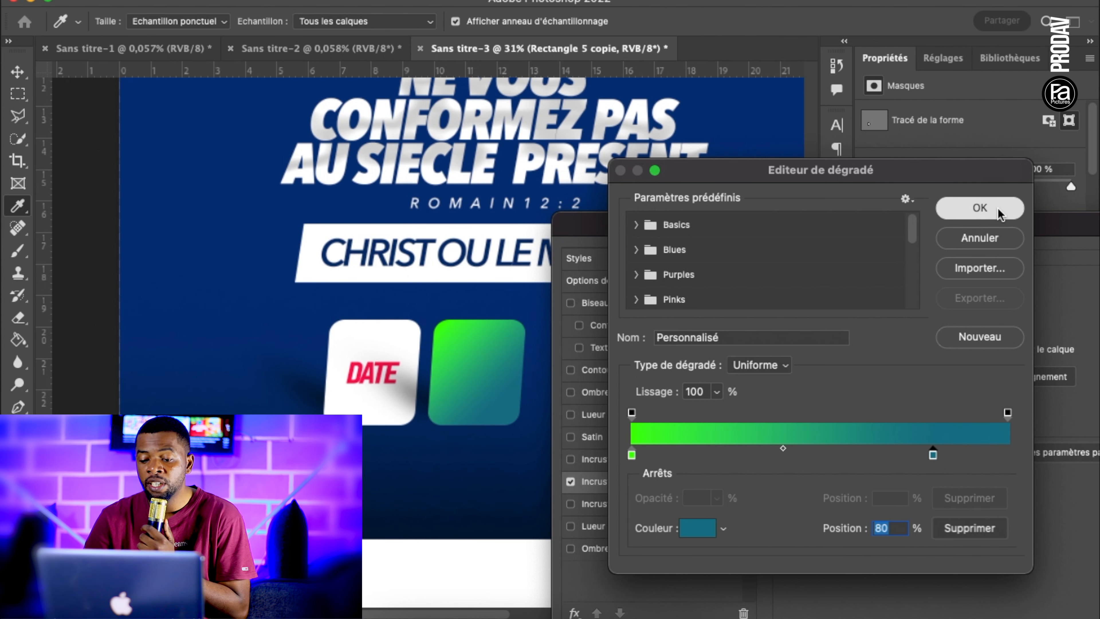
left_click_drag(996, 223, 812, 223)
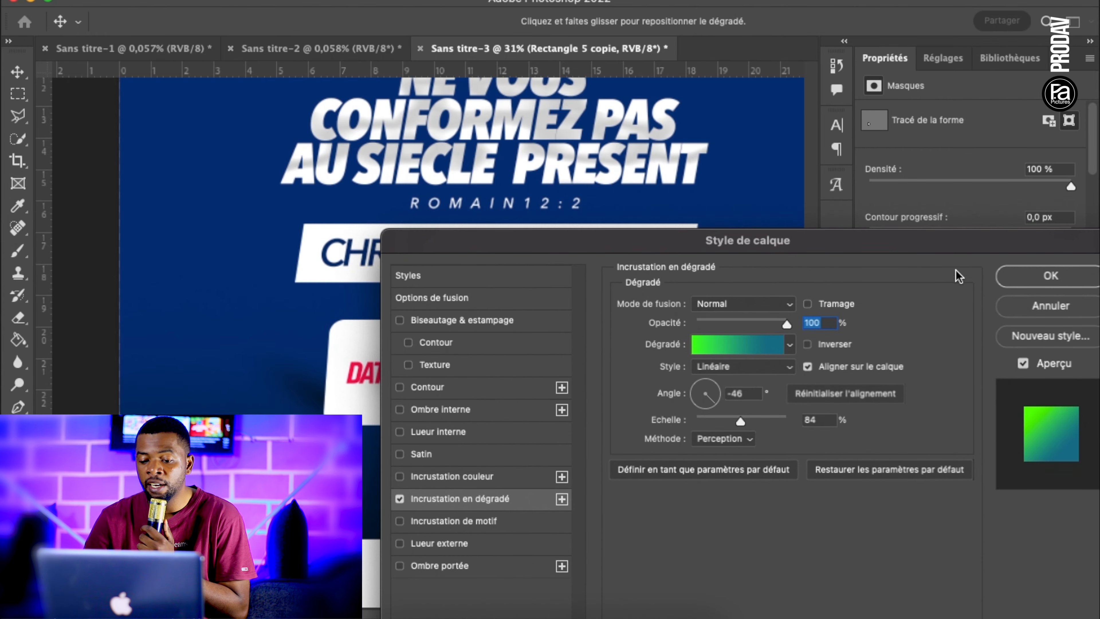
left_click(1048, 275)
left_click(514, 470)
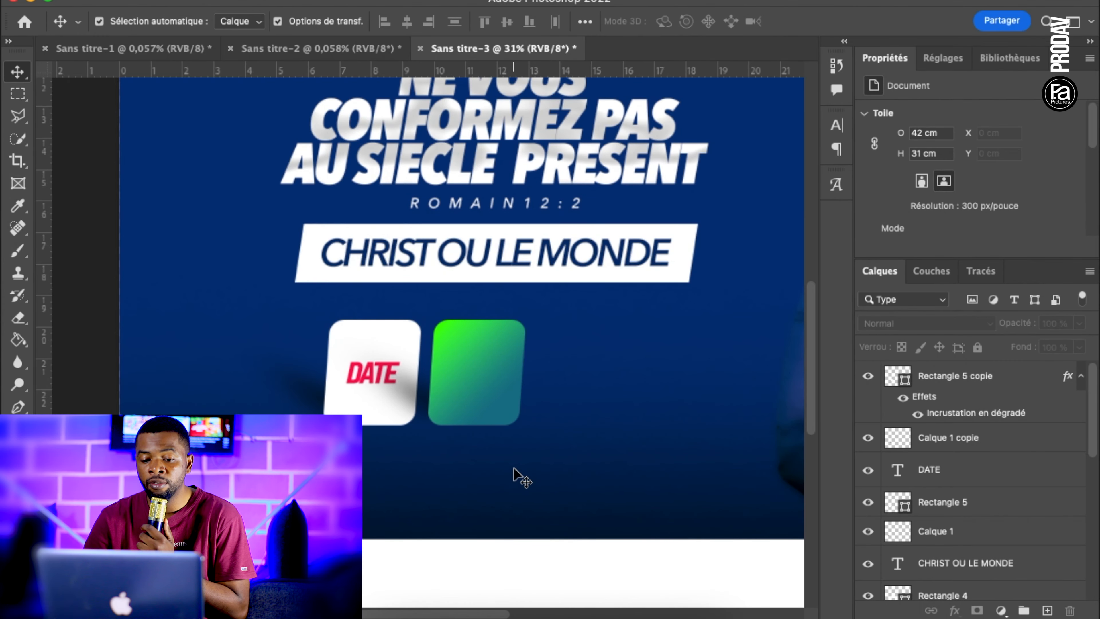
Duplicate the DATE text layer and move the copy to the top of the layer stack, above the gradient box
scroll(514, 470, "up", 3)
left_click(360, 393)
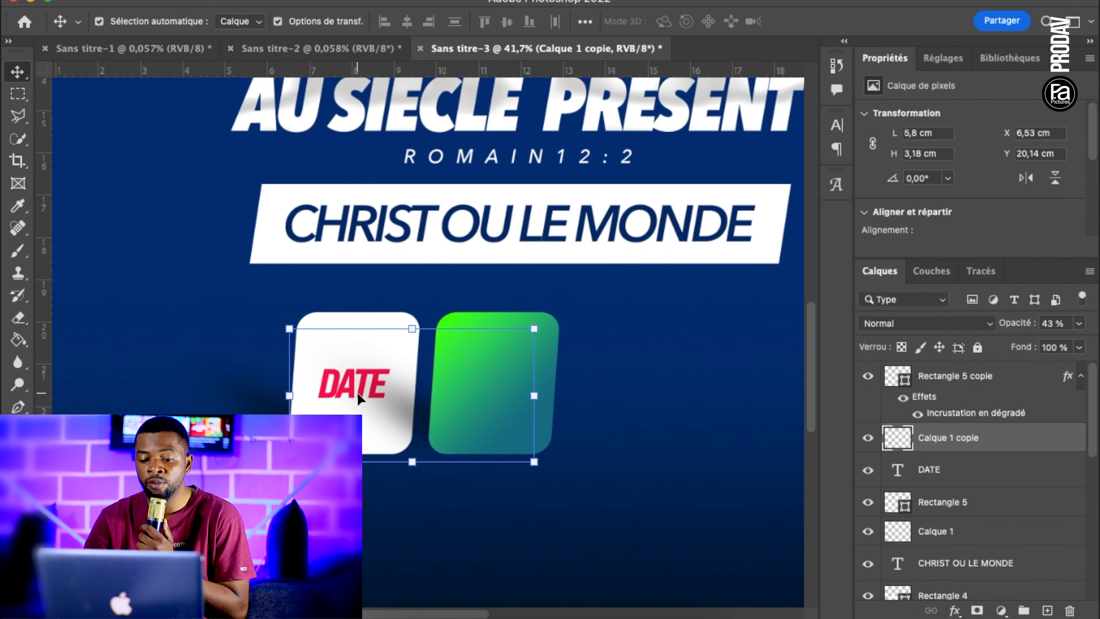
left_click(994, 476)
key("super+j")
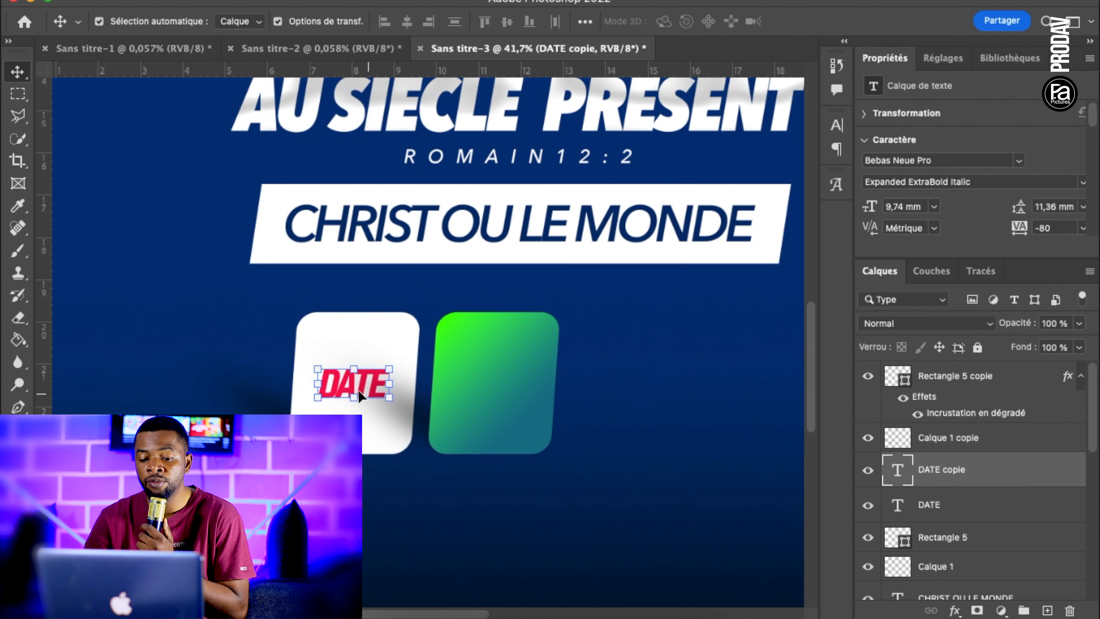
left_click_drag(345, 377, 467, 368)
left_click(467, 367)
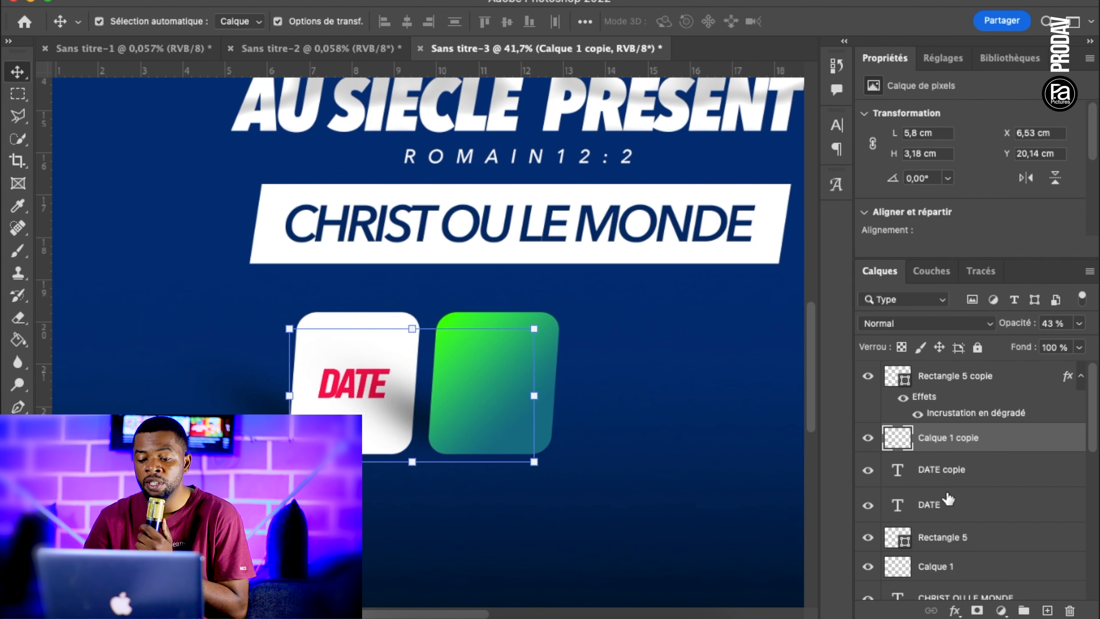
left_click_drag(961, 485, 979, 370)
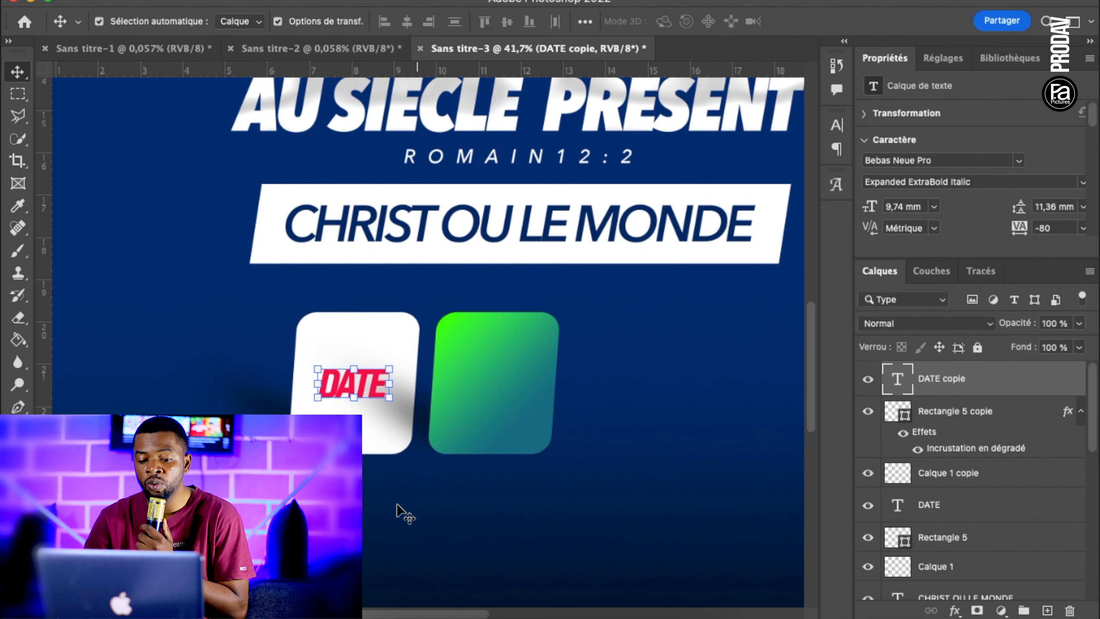
Move the copied DATE text onto the green gradient box and replace its wording with 17
left_click(364, 423)
left_click_drag(363, 392, 499, 383)
double_click(499, 383)
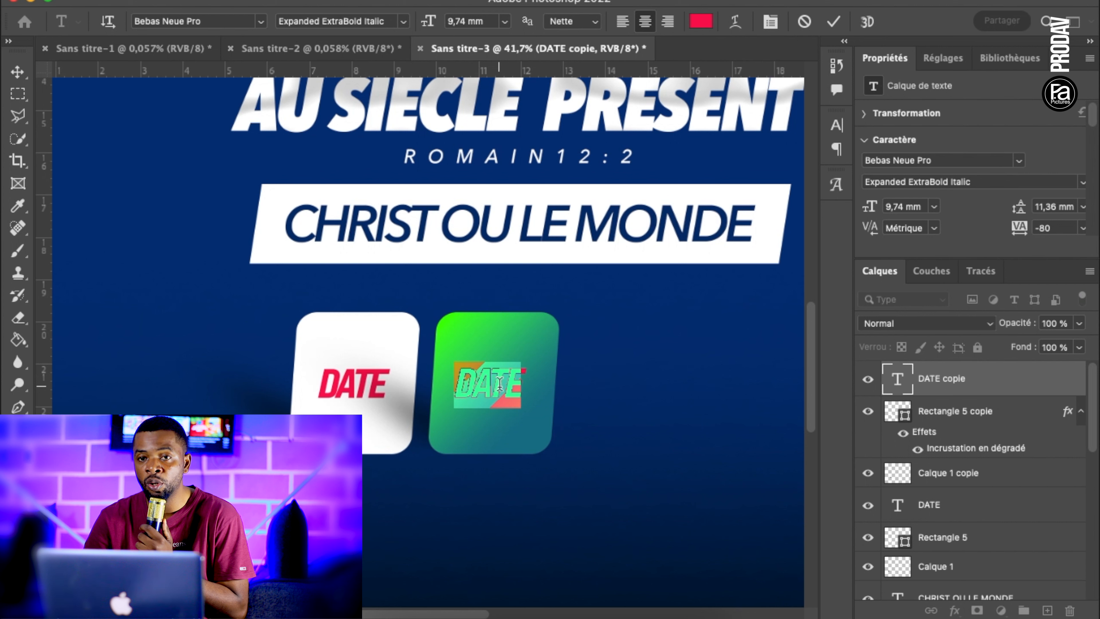
type("17")
Colour the 17 text white
double_click(490, 383)
left_click(700, 21)
left_click_drag(621, 452, 606, 353)
left_click(963, 347)
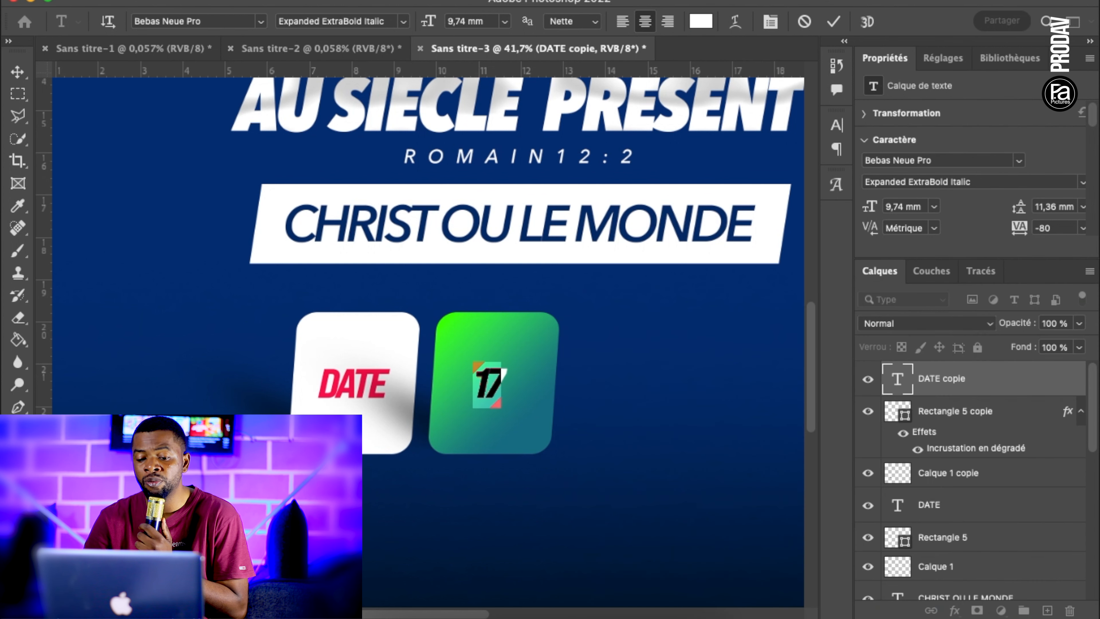
left_click(17, 72)
Enlarge the 17 to a 24.51 mm font size so that it fills most of the green box
left_click_drag(505, 370, 536, 345)
left_click_drag(473, 407, 445, 434)
left_click_drag(544, 333, 550, 326)
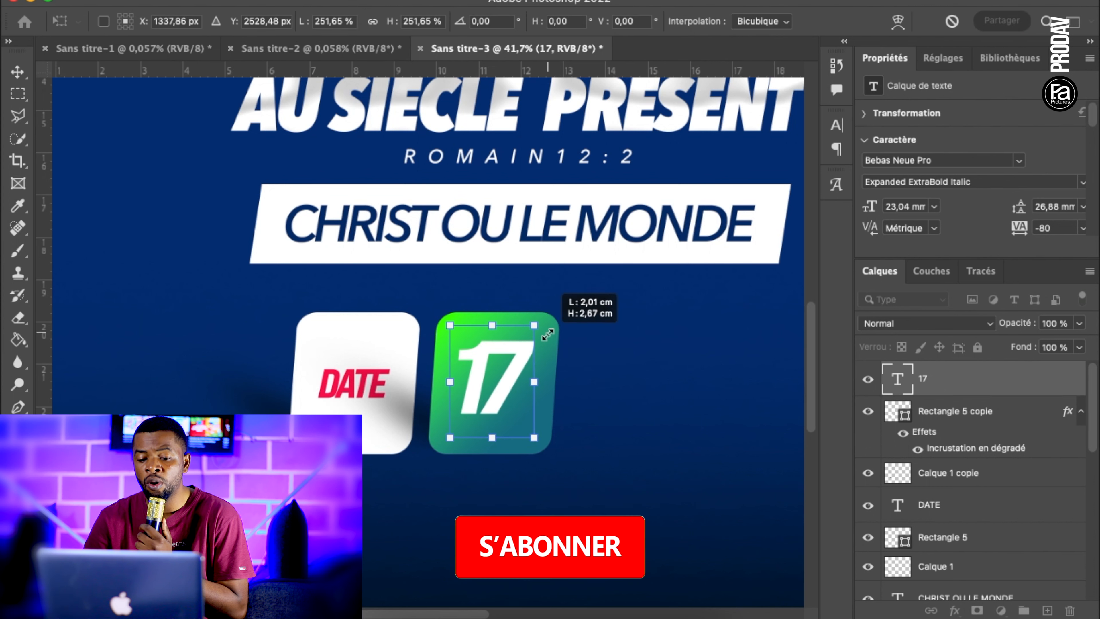
key("Return")
Duplicate the 17 text just below the green box and change the copy's wording to Fevrier
left_click_drag(506, 359, 502, 467)
left_click(609, 380)
double_click(502, 467)
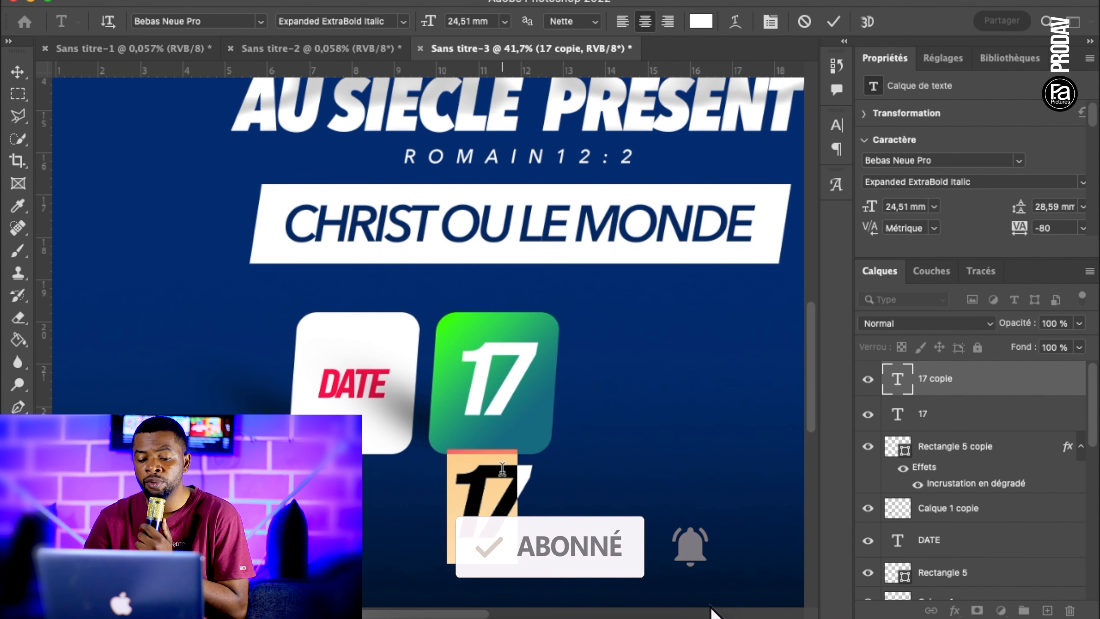
type("Fevrier")
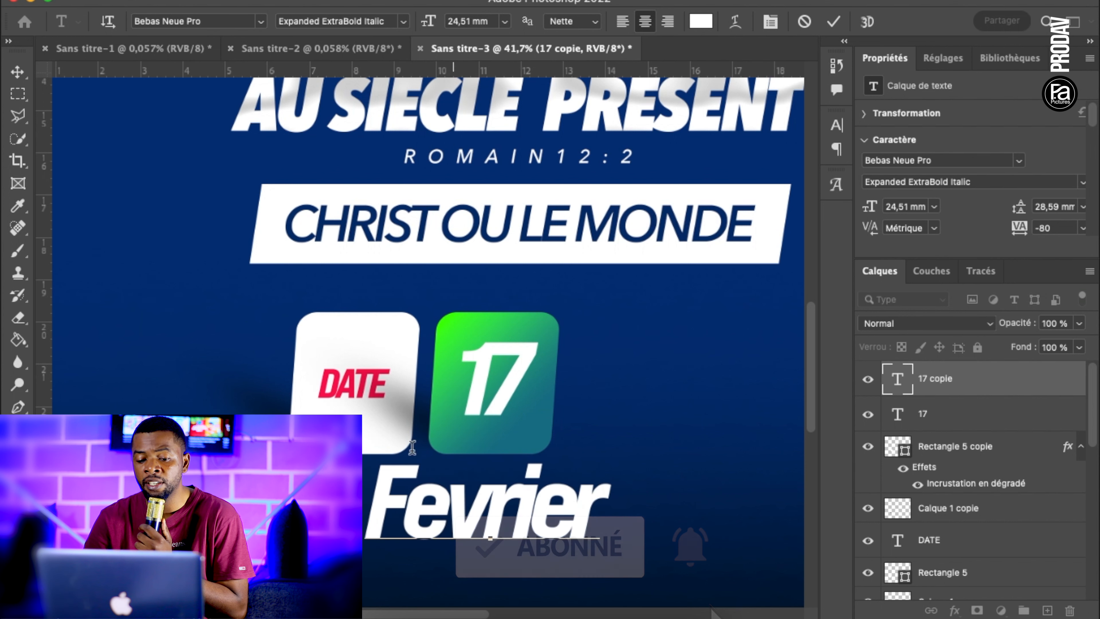
Switch the keyboard input to ABC - AZERTY and replace the first e of Fevrier with é
left_click_drag(445, 505, 403, 505)
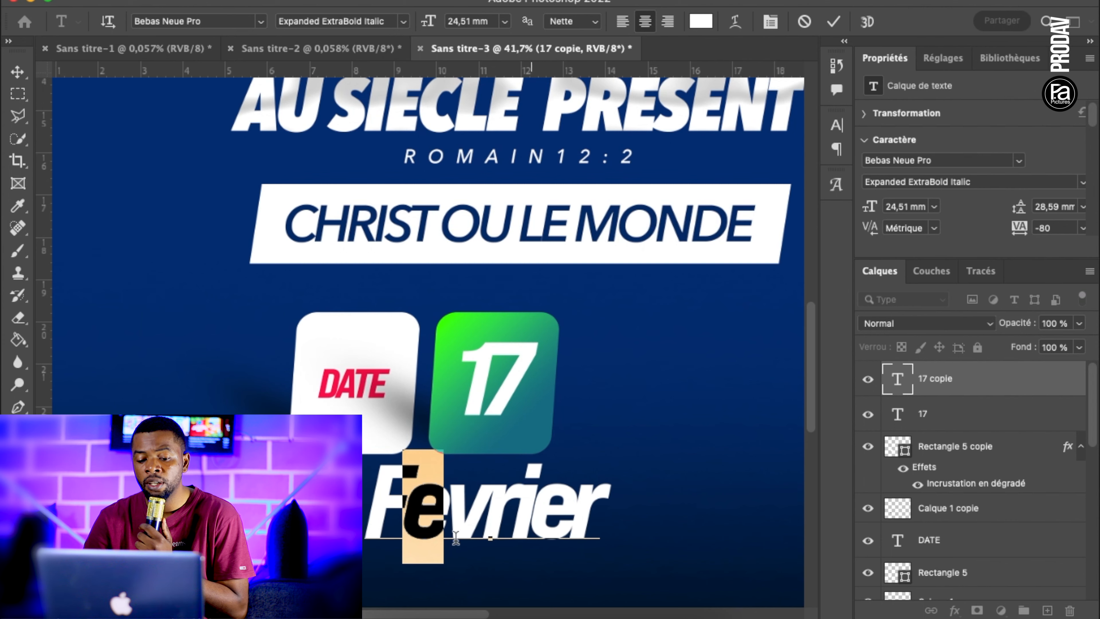
left_click(386, 616)
left_click(785, 0)
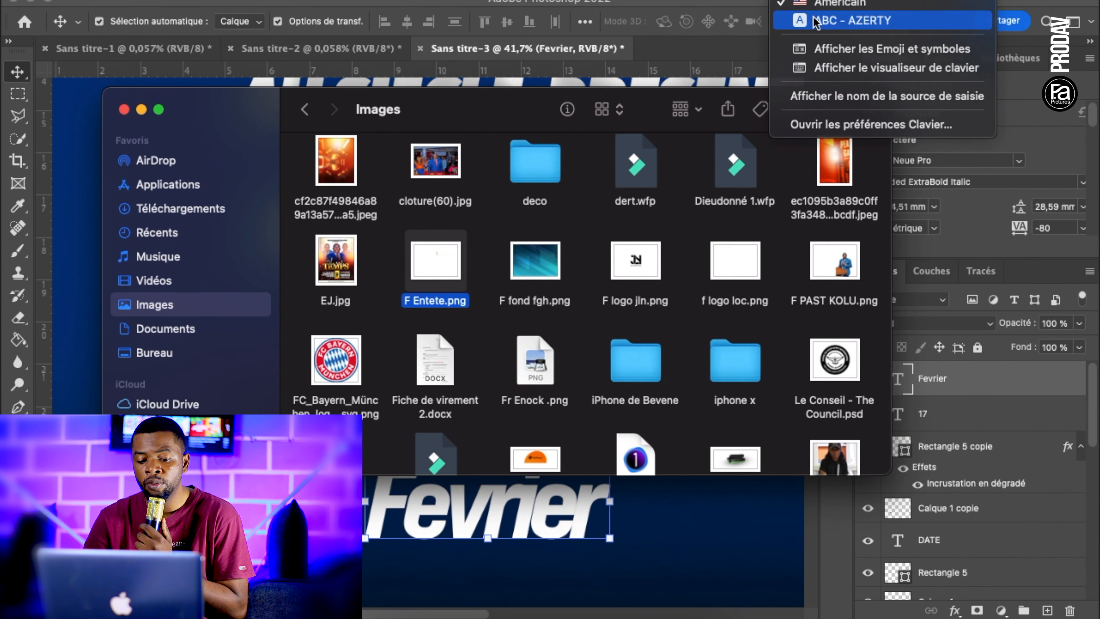
left_click(815, 19)
left_click(445, 523)
double_click(424, 505)
left_click_drag(445, 505, 403, 505)
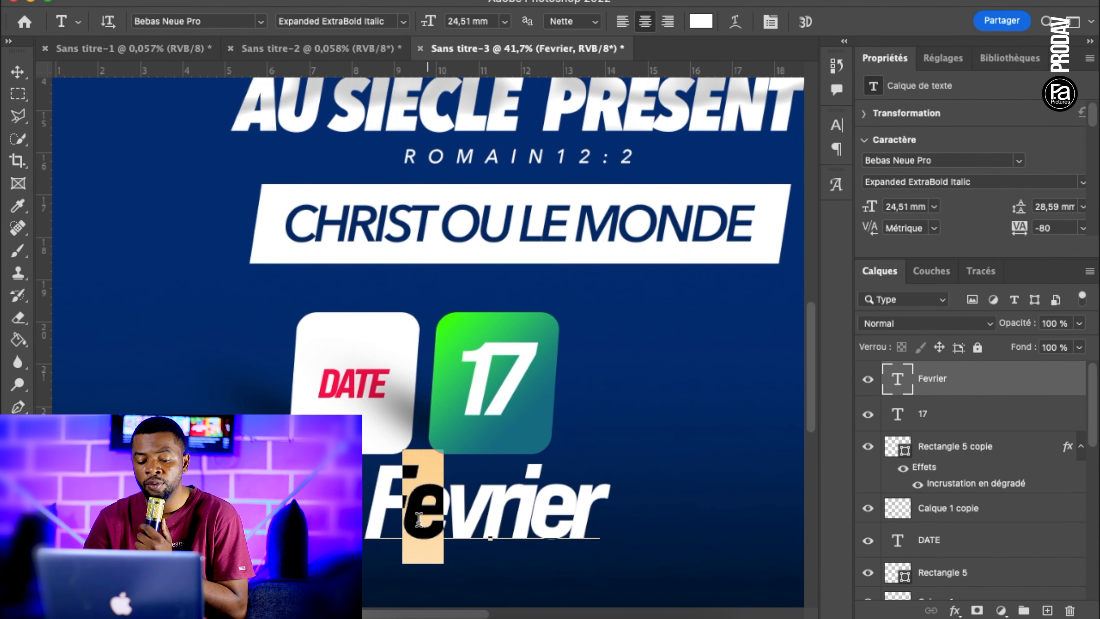
type("é")
Switch the keyboard input source back to Américain
left_click(386, 616)
left_click(785, 0)
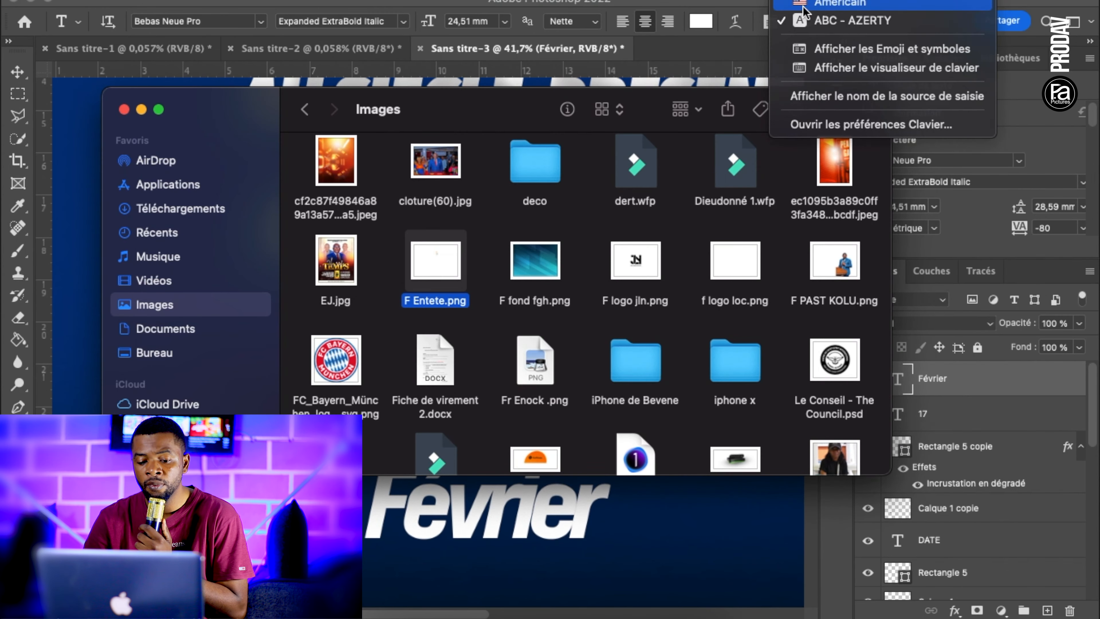
left_click(807, 3)
Scale the Février text down to a font size of about 5.58 mm and place it under the 17 in the green box
left_click(18, 71)
left_click(208, 303)
left_click(442, 511)
key("super+t")
left_click_drag(363, 542, 509, 495)
left_click_drag(595, 492, 565, 475)
scroll(561, 481, "up", 4)
left_click_drag(598, 517, 536, 468)
left_click(541, 399)
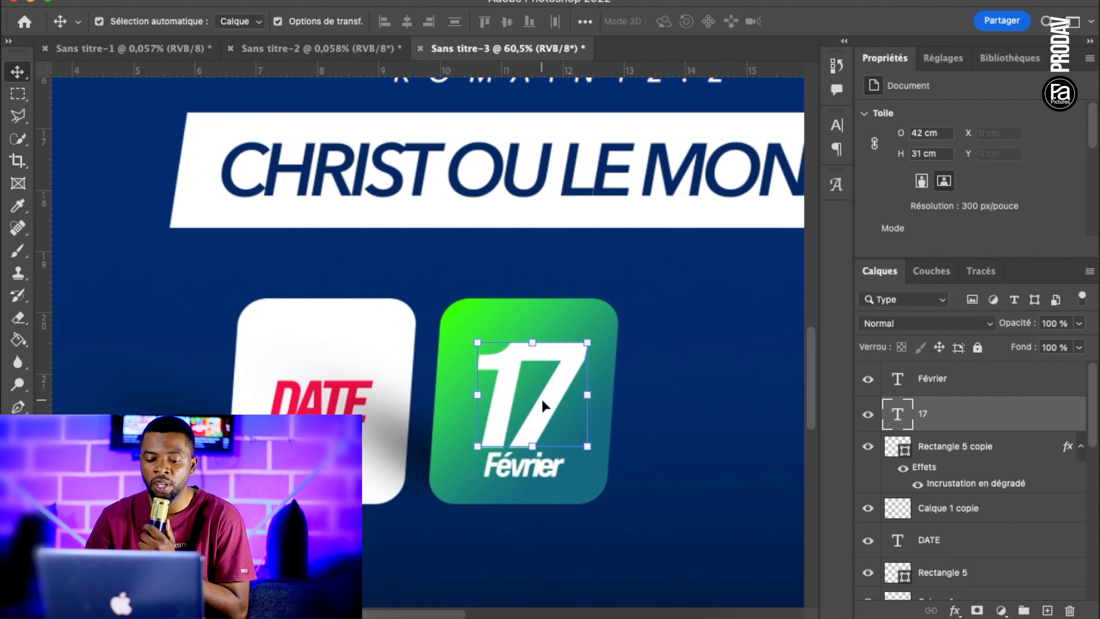
Duplicate the Février text above the 17 and change the copy's wording to Samedi
left_click(497, 469)
left_click_drag(498, 470, 508, 331)
key("t")
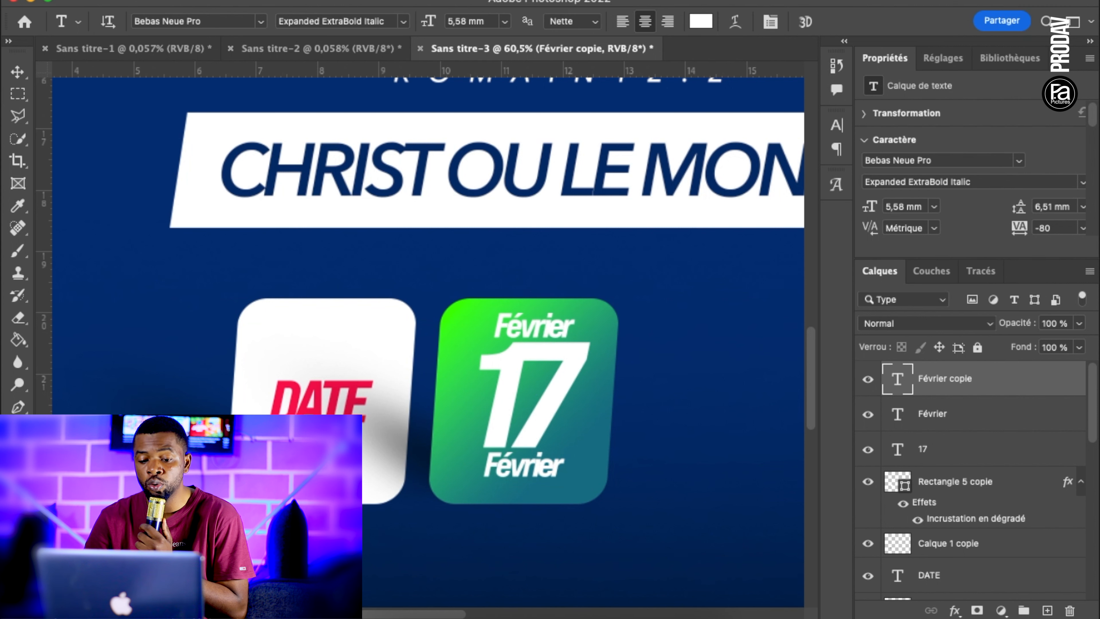
double_click(563, 322)
type("Samedi")
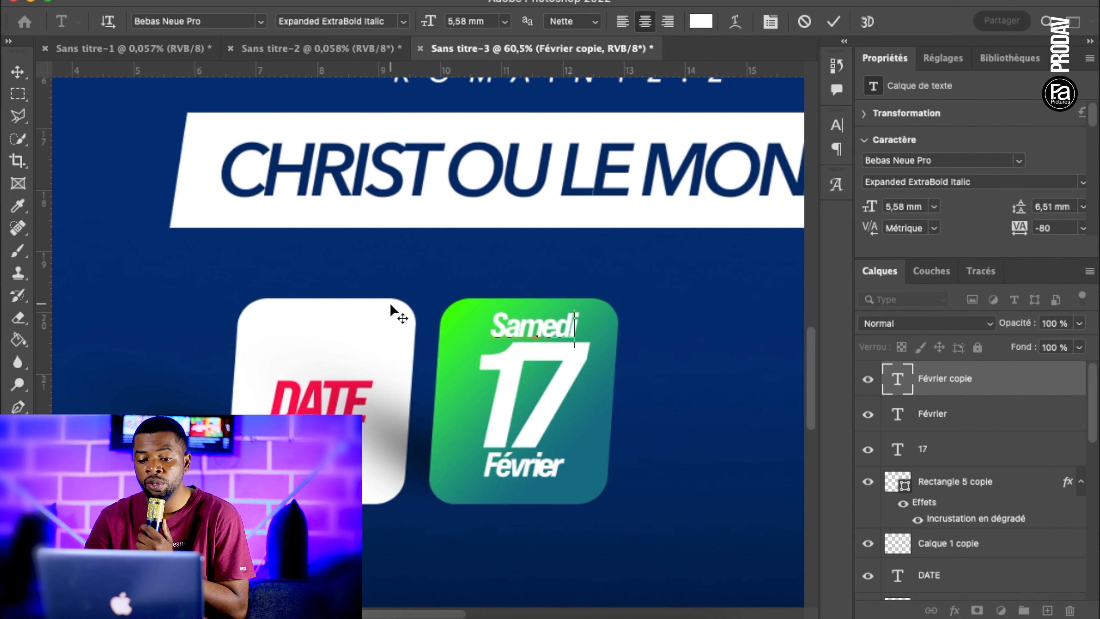
Set the Samedi text to the Expanded Italic style with a tracking of -60
key("super+a")
left_click(394, 21)
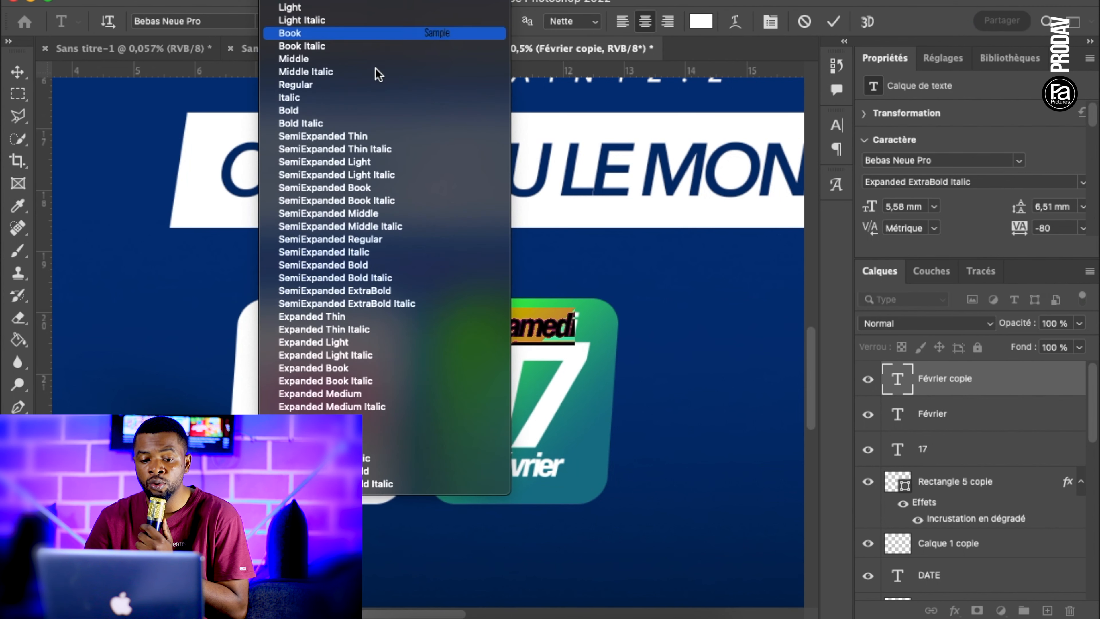
left_click(347, 432)
left_click(770, 22)
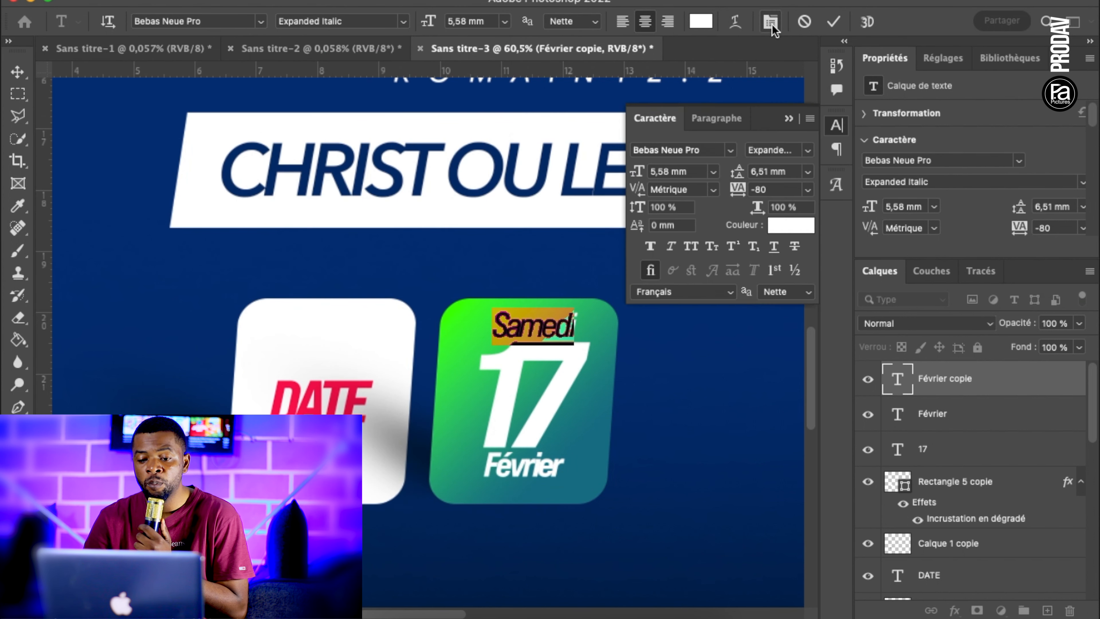
left_click_drag(741, 197, 743, 197)
left_click(832, 27)
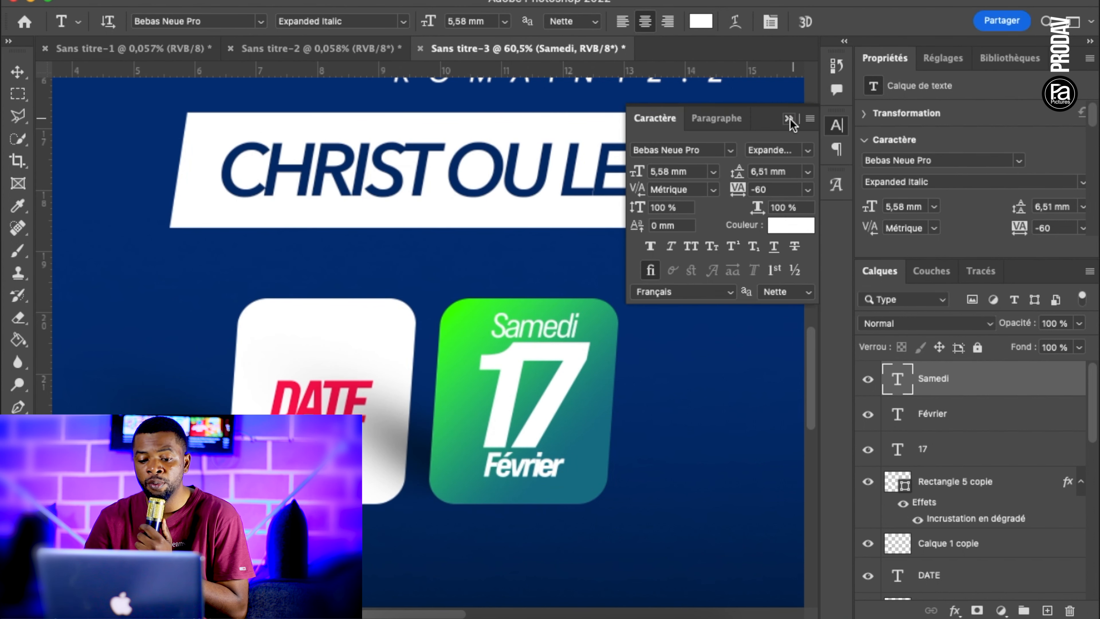
left_click(788, 118)
left_click(19, 73)
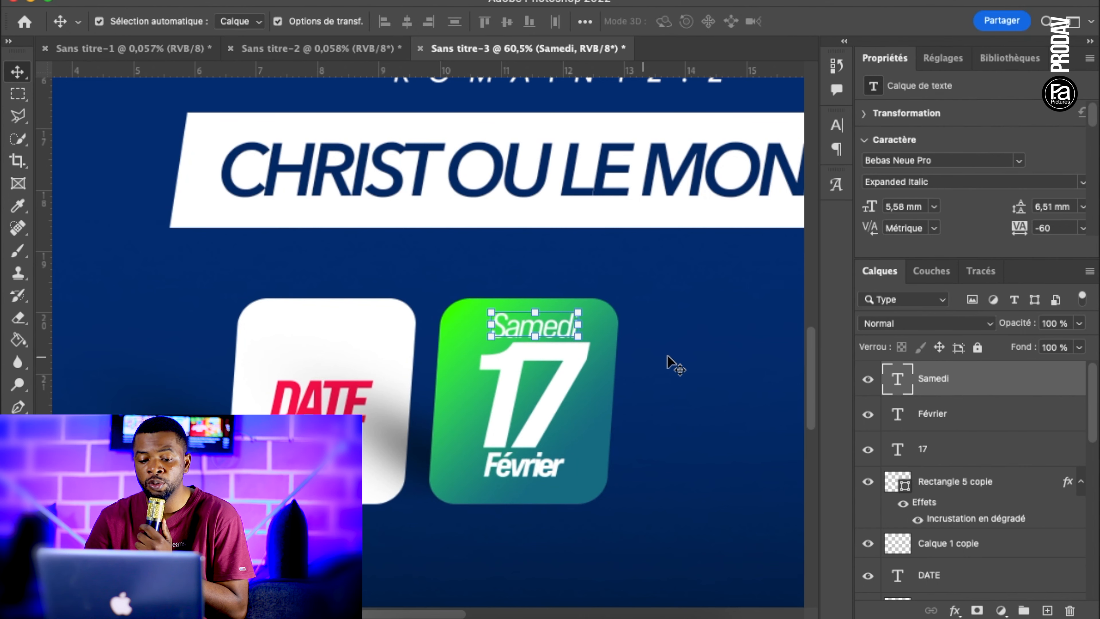
Duplicate the green date box with its shadow and all its text, placing the copy beside it to form a third box
left_click(551, 350)
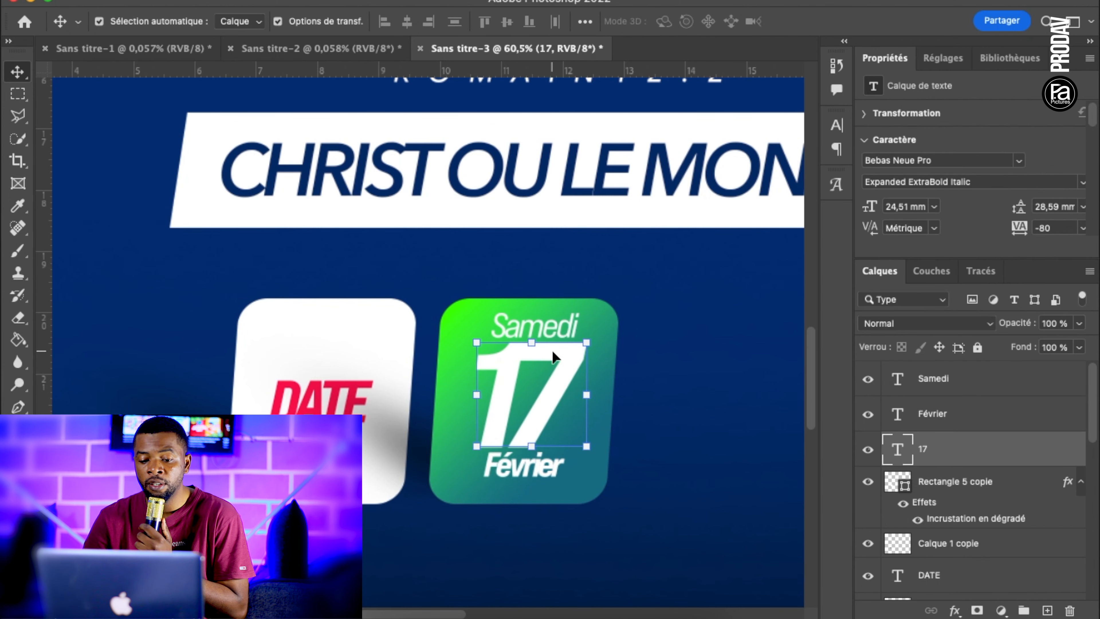
left_click(676, 405)
scroll(677, 405, "down", 5)
left_click_drag(531, 388, 492, 250)
key("super+j")
left_click_drag(492, 310, 607, 346)
left_click(619, 460)
Replace the 17 in the third box with 16H
key("t")
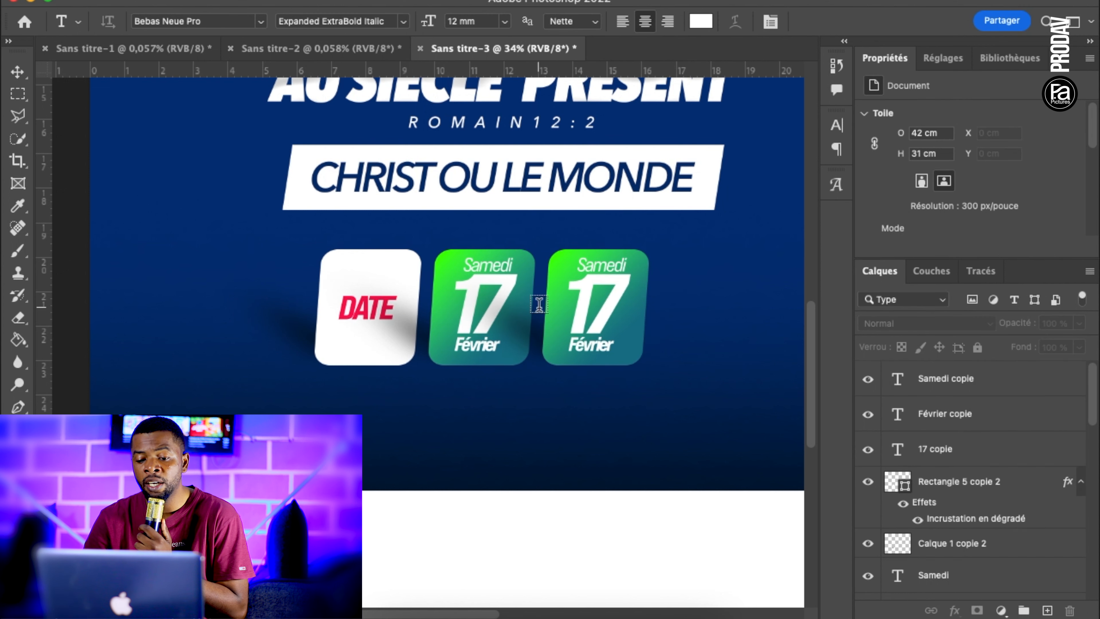
double_click(595, 303)
type("16h")
key("BackSpace")
type("H")
left_click(17, 72)
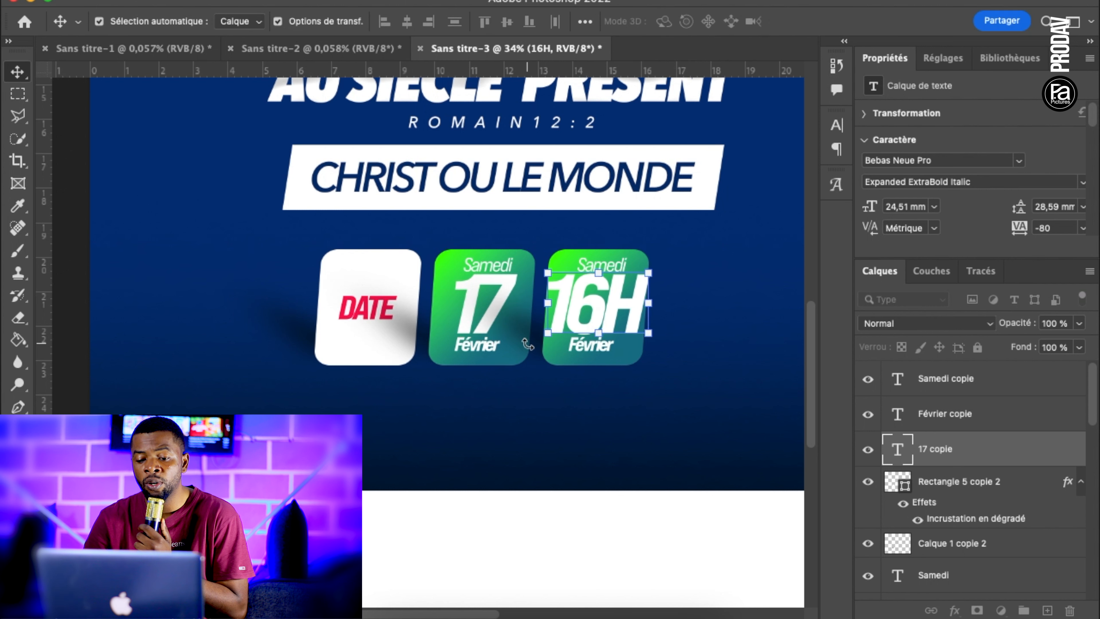
Delete the Février text from the third box and scale 16H down to a 17.35 mm font size within the box
left_click(596, 344)
key("Delete")
left_click(650, 276, "alt")
key("Escape")
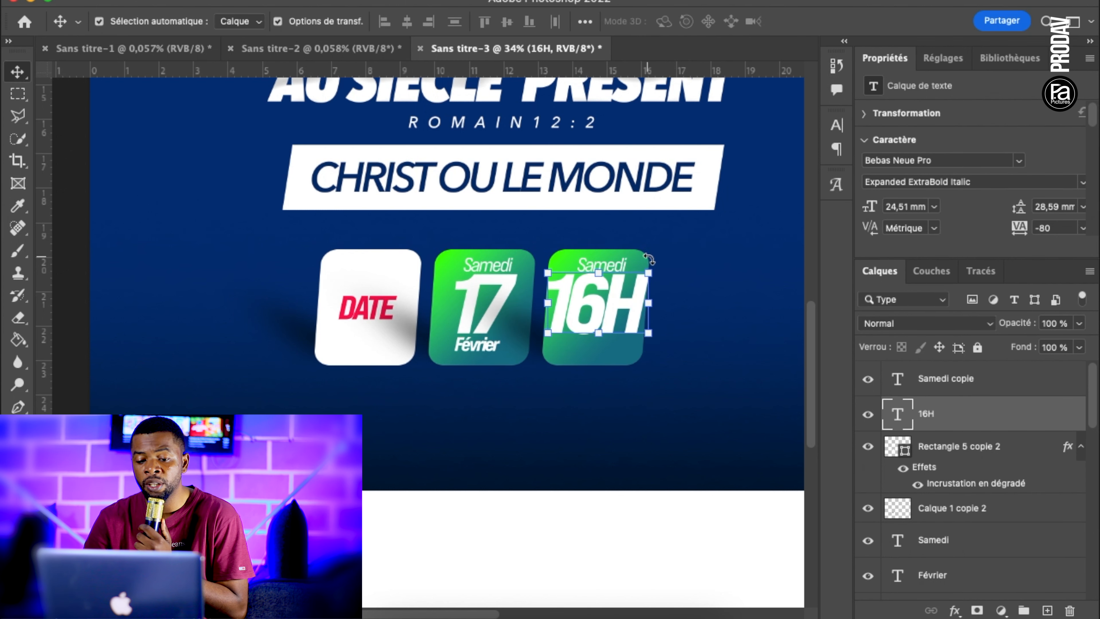
left_click(649, 270)
left_click_drag(650, 259, 635, 273)
key("Return")
Change the Samedi wording in the third box to HEURE
left_click(200, 270)
left_click(17, 429)
left_click(608, 261)
double_click(608, 261)
key("BackSpace")
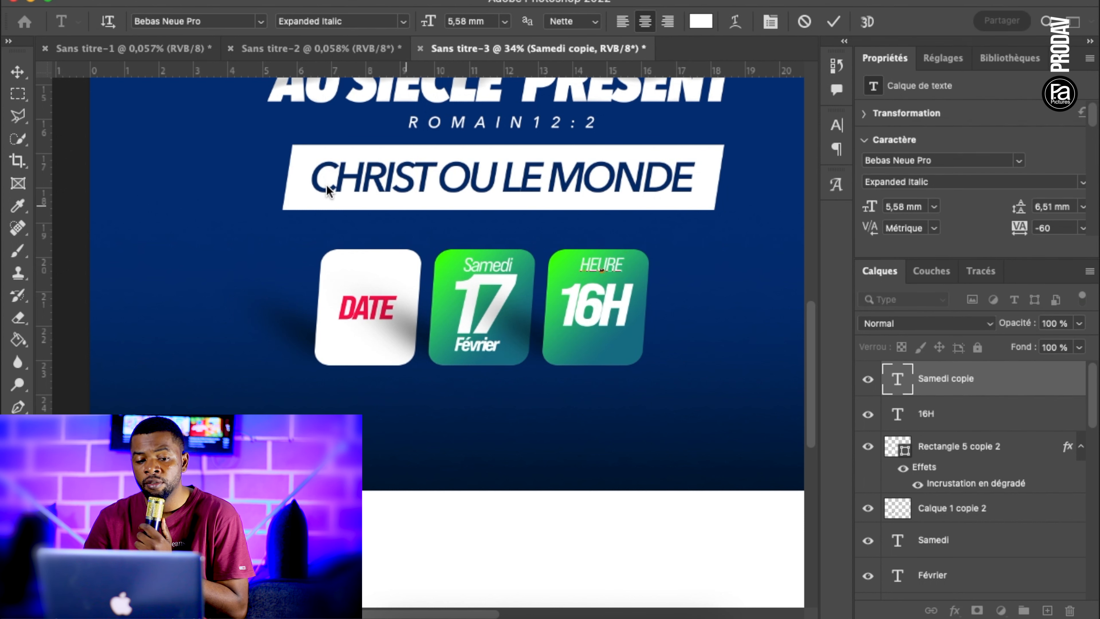
left_click(16, 74)
Nudge the HEURE and 16H texts slightly lower in the third box
left_click(733, 347)
left_click(605, 263)
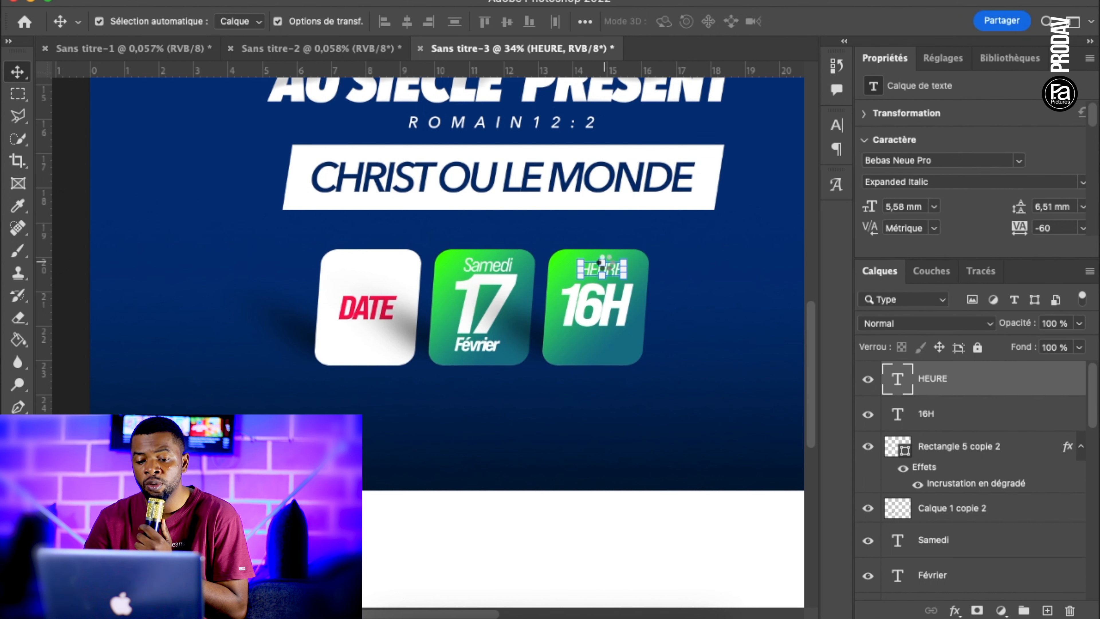
left_click(615, 308)
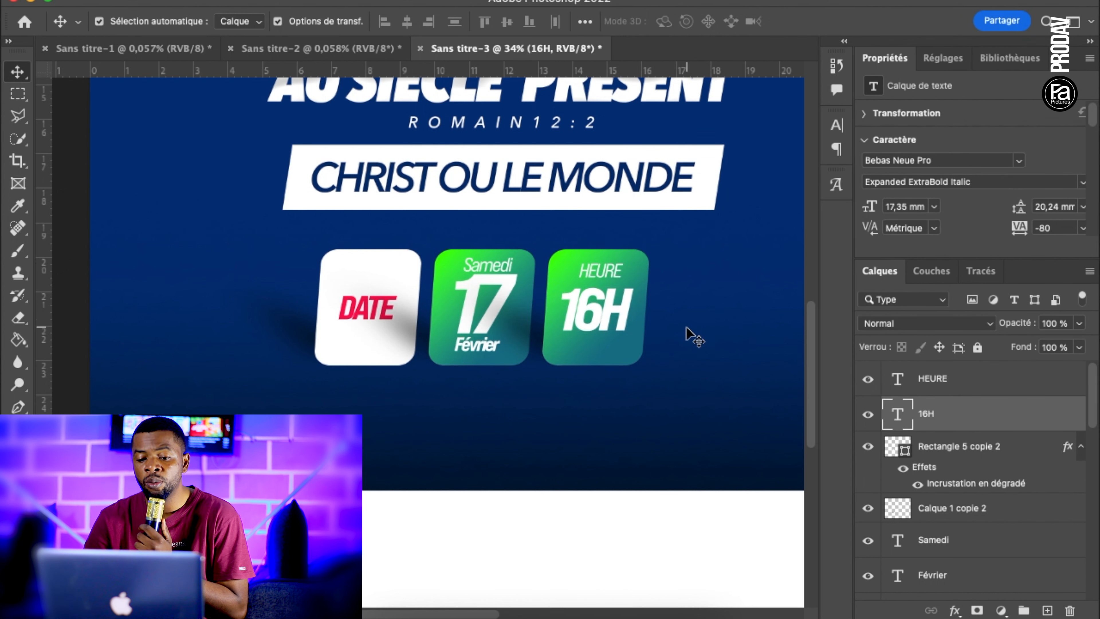
left_click(693, 336)
left_click(601, 272)
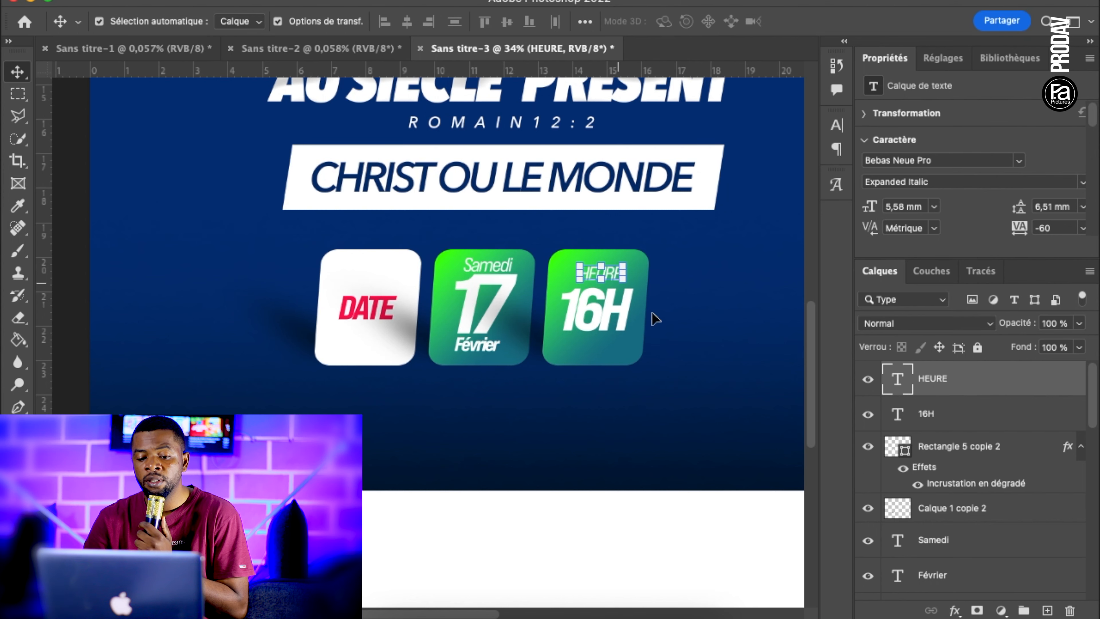
left_click(719, 358)
Edit the third box's gradient overlay and set its green starting colour to yellow ffc600
scroll(719, 358, "down", 5)
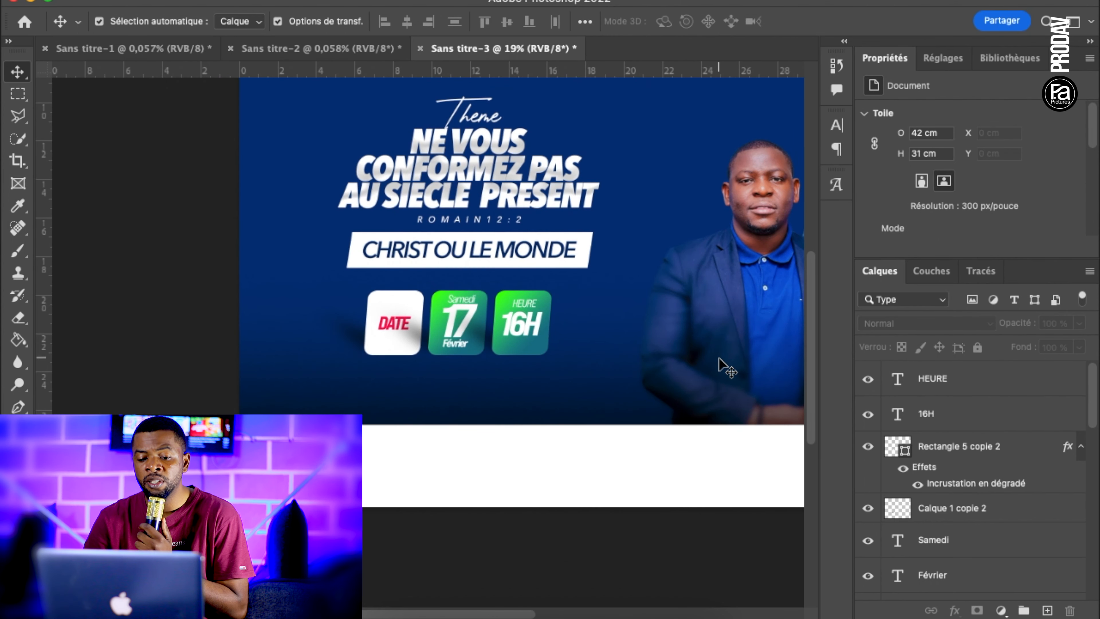
left_click(547, 346)
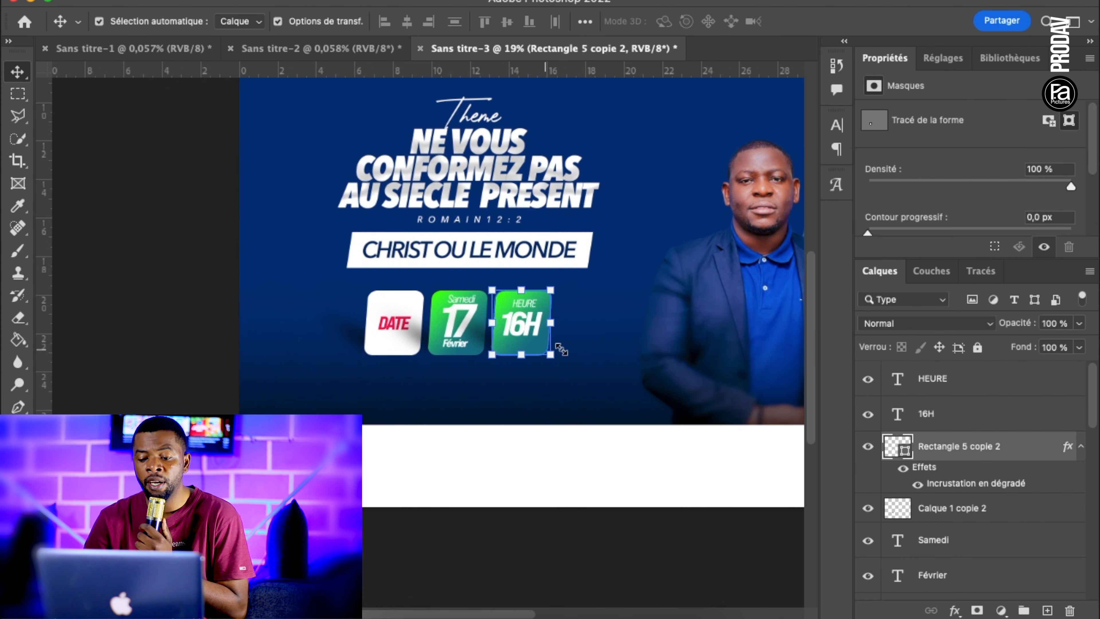
double_click(959, 484)
left_click_drag(768, 220, 861, 381)
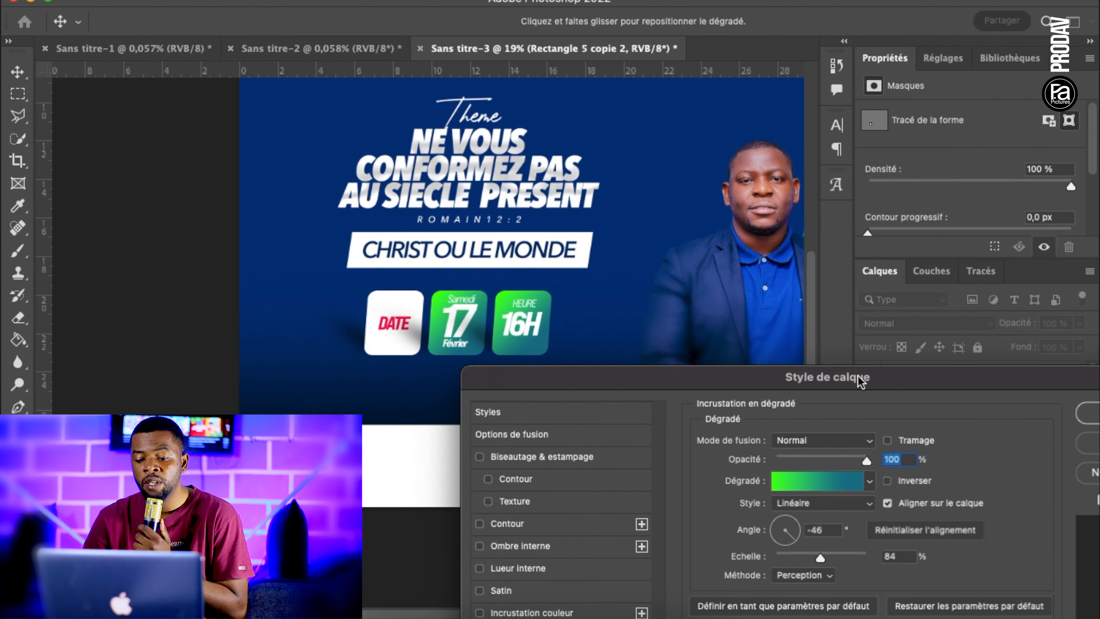
left_click(835, 487)
left_click(631, 455)
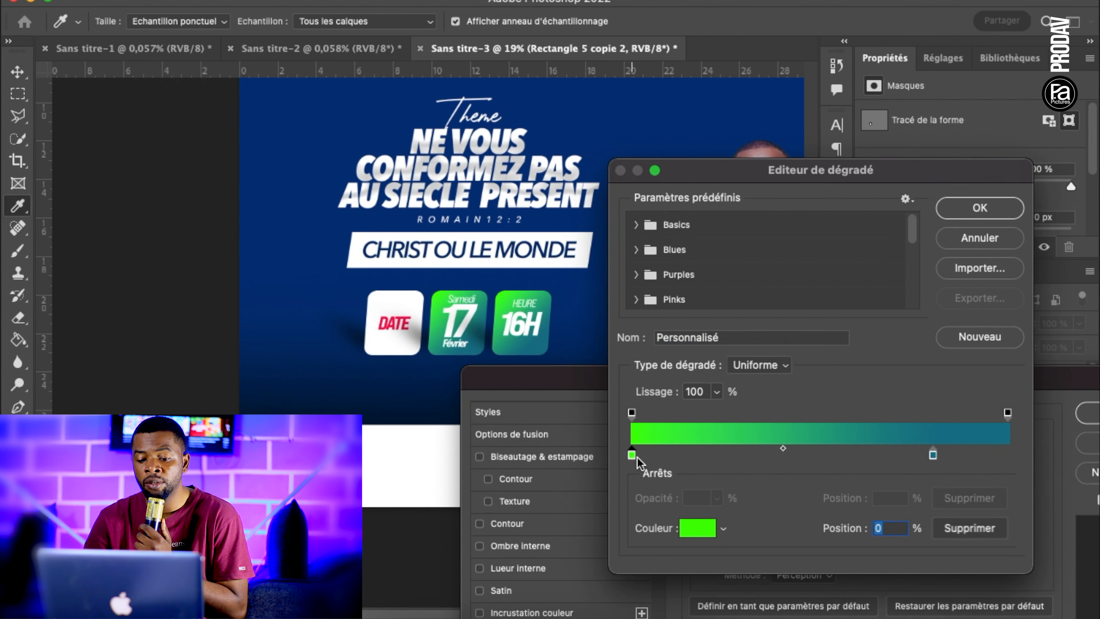
left_click(701, 528)
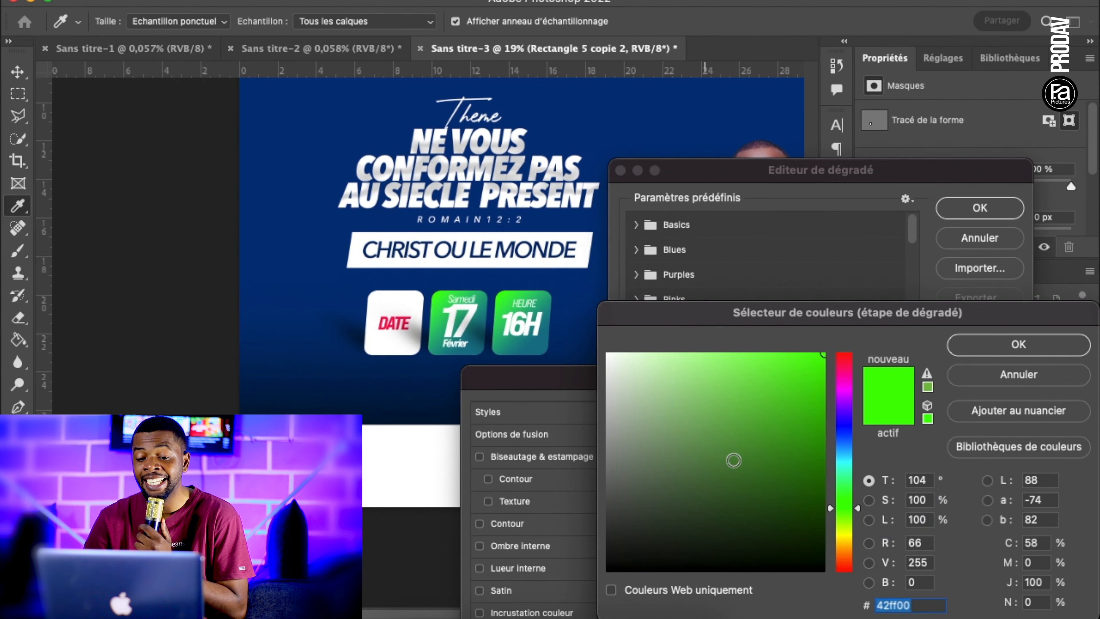
left_click(843, 543)
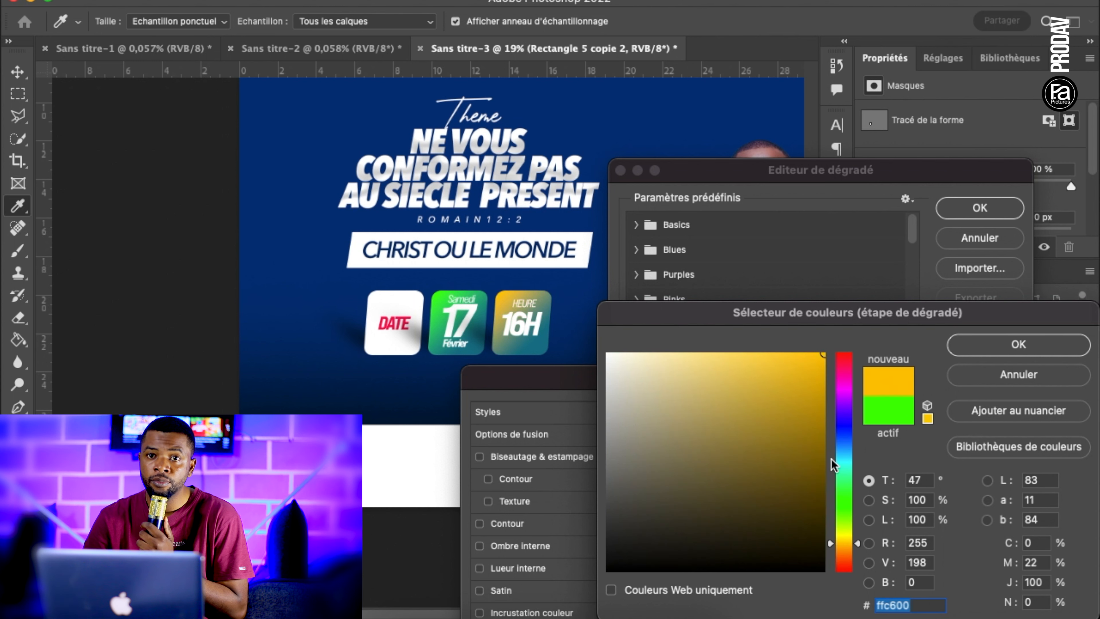
left_click(991, 347)
Set the end colour of the third box's gradient to dark orange d95403 and apply the layer style
left_click(932, 455)
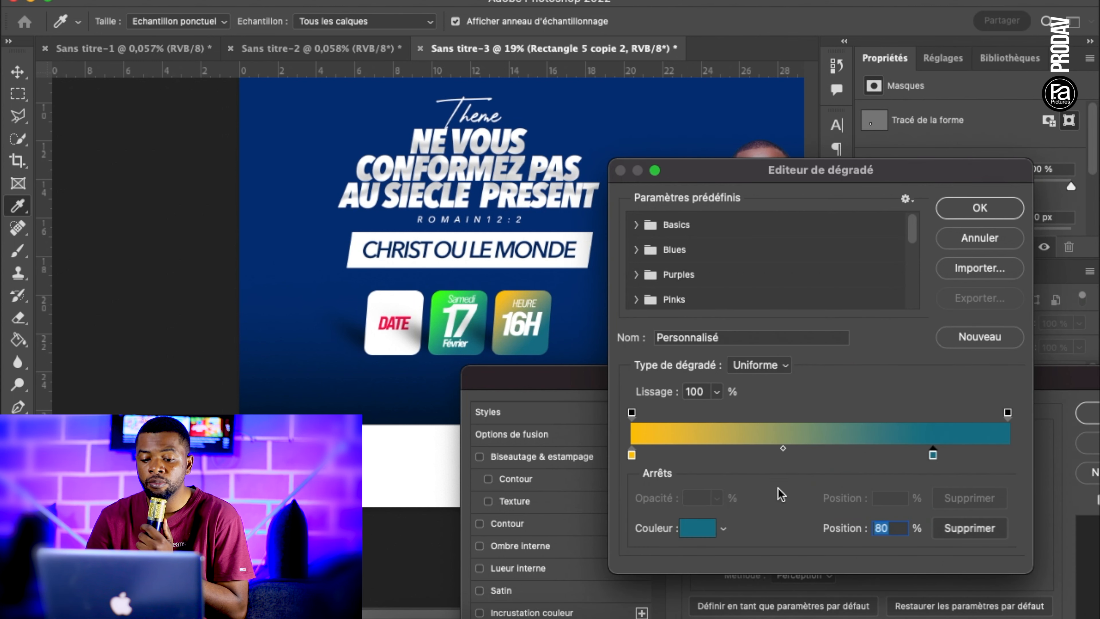
left_click(698, 528)
left_click(841, 555)
left_click_drag(767, 401, 900, 308)
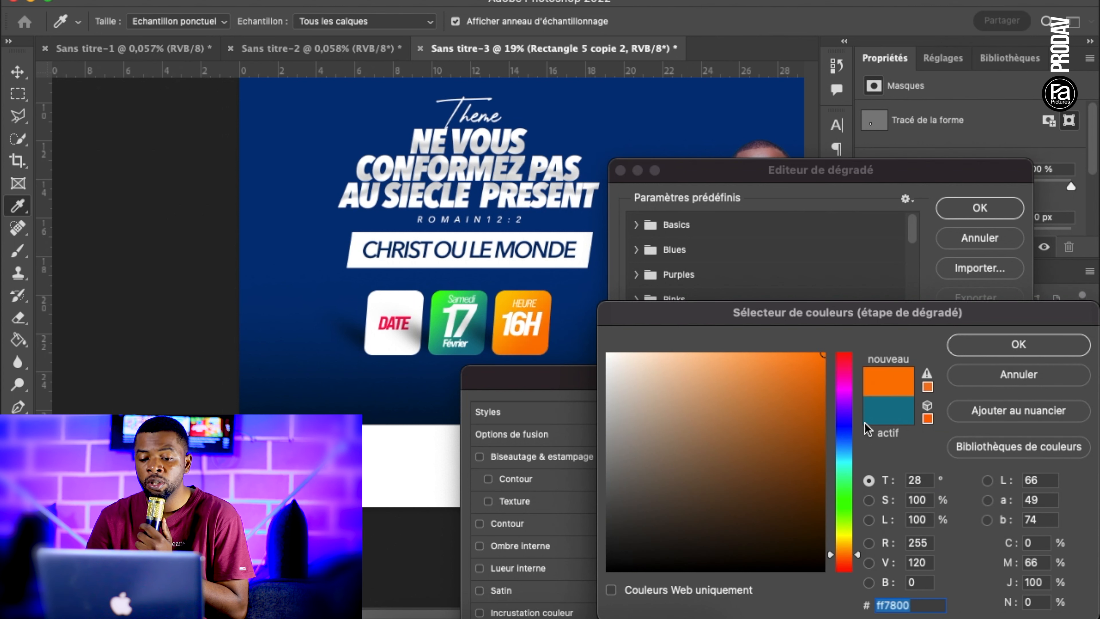
left_click(844, 558)
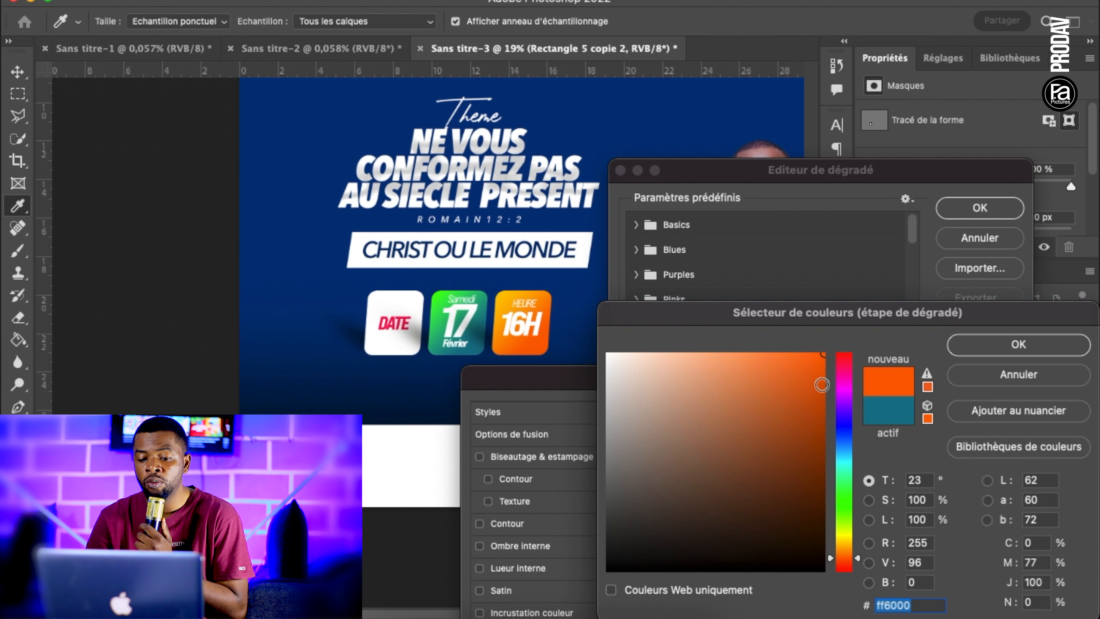
left_click(821, 385)
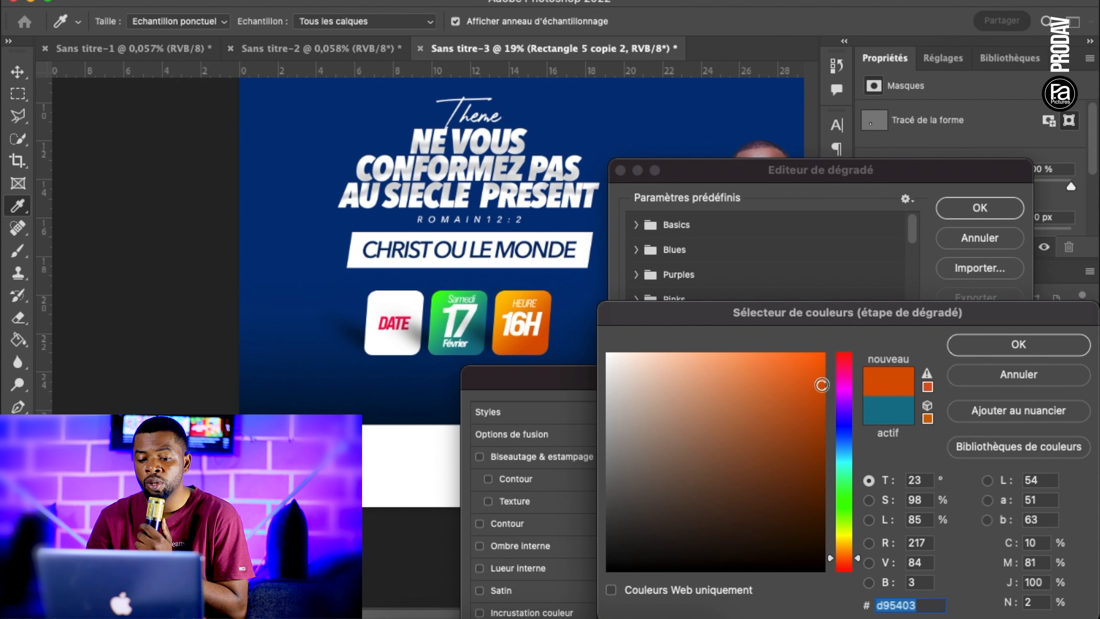
left_click(995, 345)
left_click(979, 208)
left_click_drag(1014, 388, 704, 399)
left_click(844, 407)
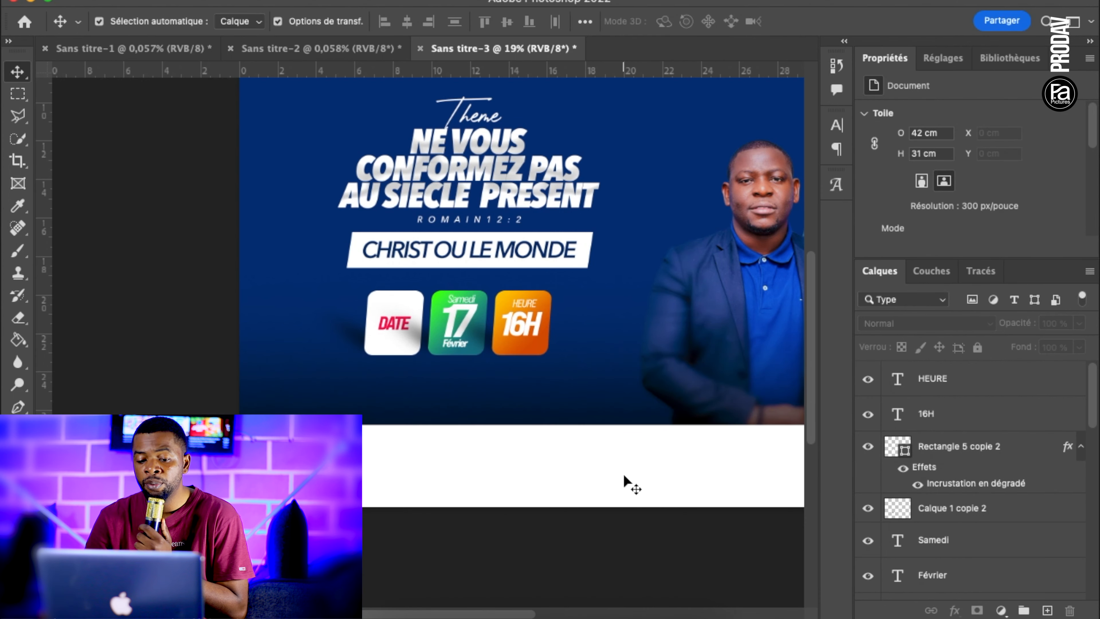
Move the shadow layer Calque 1 copie 2 down the layer stack, between Rectangle 2 and Rectangle 3
scroll(623, 474, "down", 2)
scroll(623, 475, "up", 3)
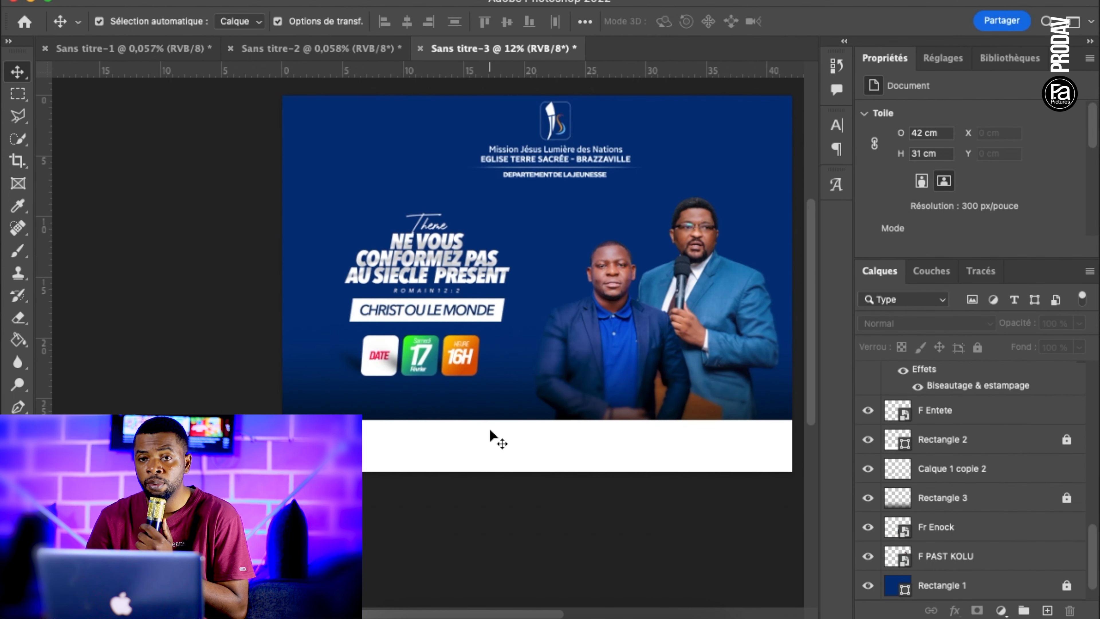
scroll(489, 428, "up", 2)
scroll(489, 427, "up", 1)
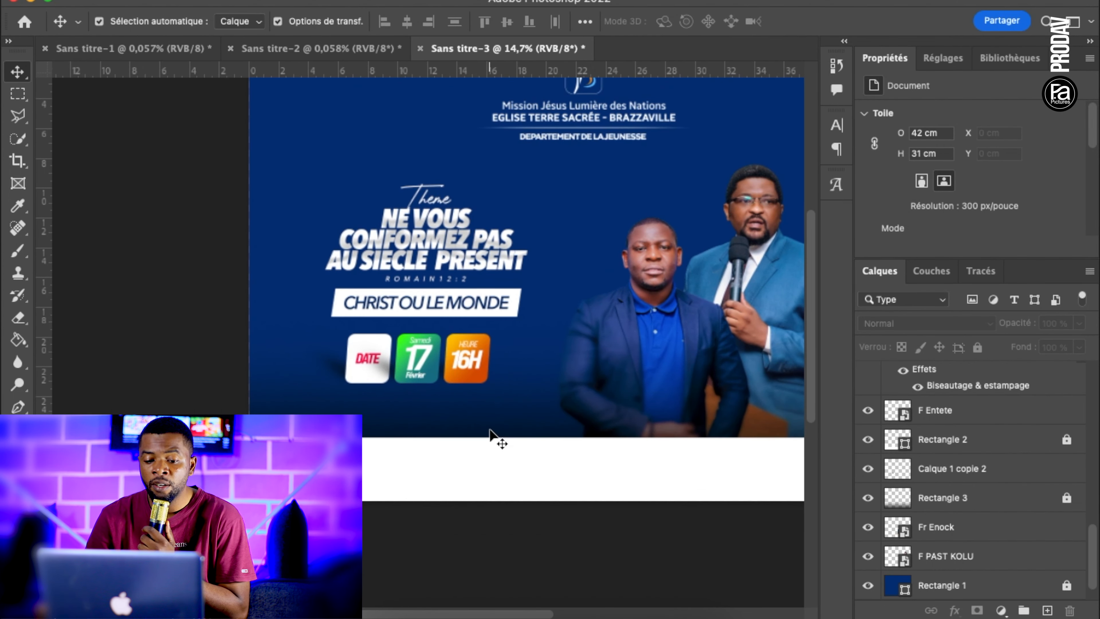
Select the theme title, verse, banner and three boxes together and nudge the whole block up and to the right
scroll(489, 428, "down", 5)
left_click_drag(359, 236, 484, 370)
key("shift+Up")
key("shift+Up")
key("shift+Up")
key("shift+Up")
key("shift+Up")
key("shift+Up")
key("shift+Up")
key("shift+Up")
key("shift+Right")
key("shift+Right")
key("shift+Right")
left_click(431, 412)
scroll(430, 413, "up", 2)
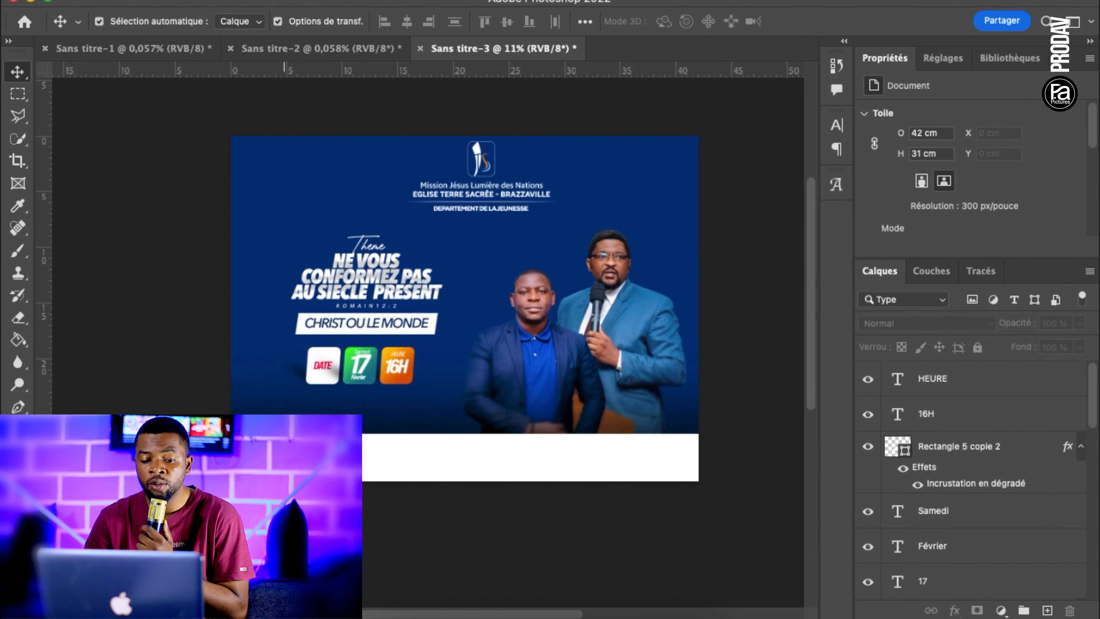
Set up the Type tool for new text with Avenir Next Condensed Bold Italic at 9 mm
left_click(18, 429)
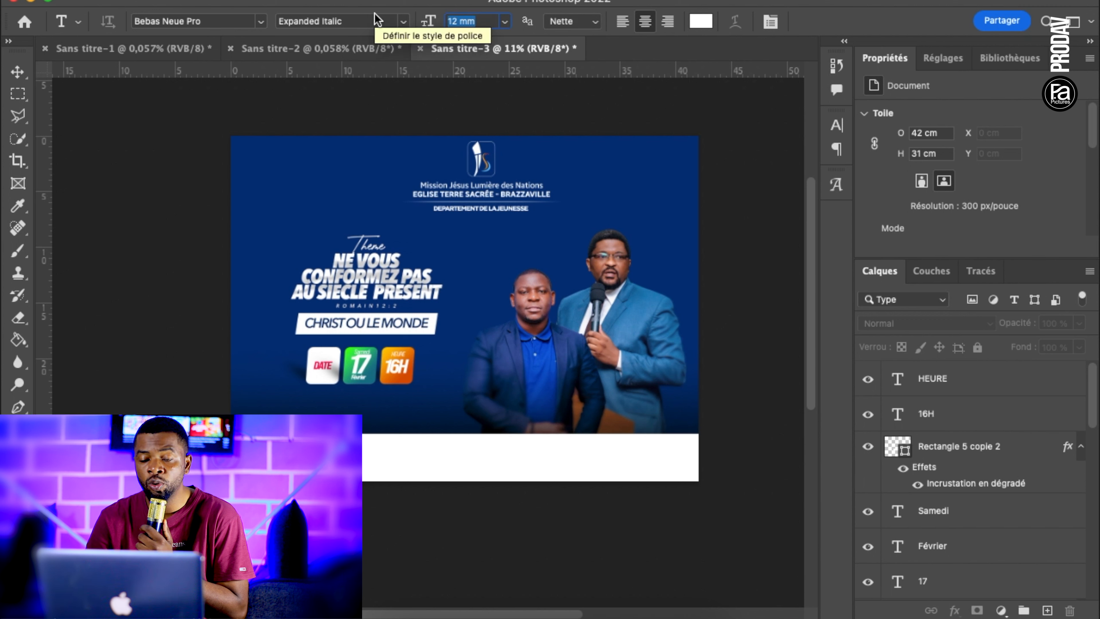
type("9")
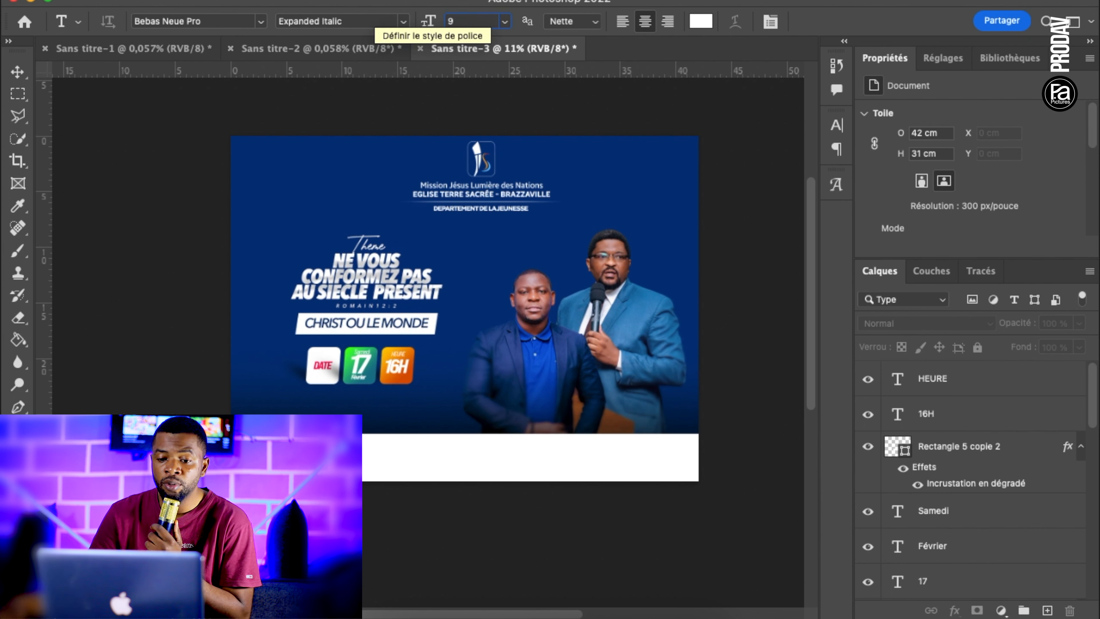
key("Return")
left_click(218, 21)
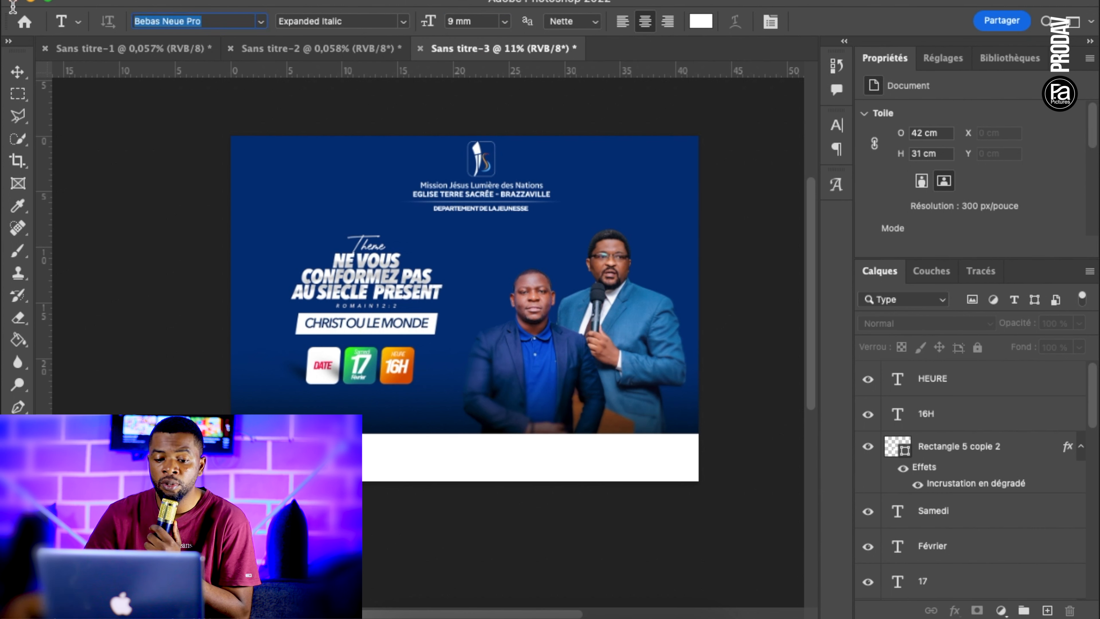
type("AVEN")
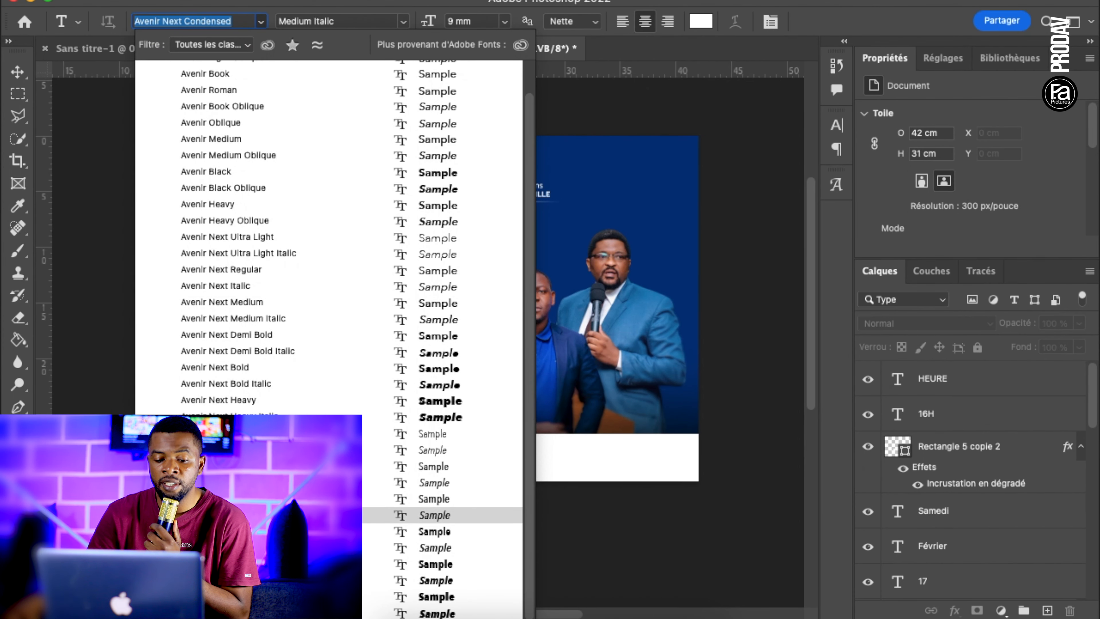
left_click(282, 580)
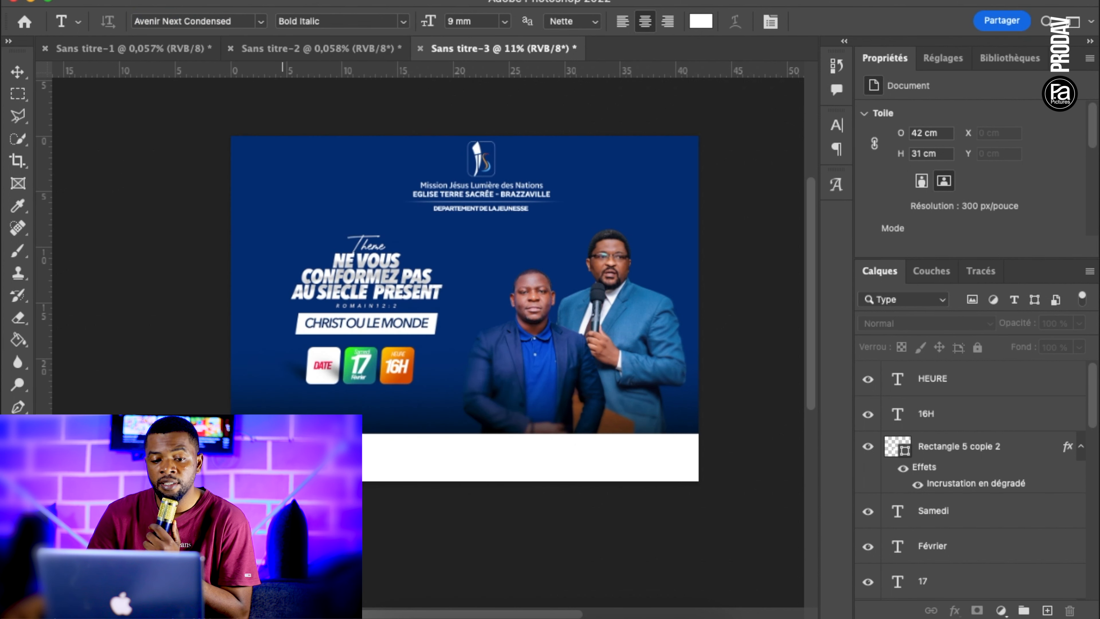
Set leading to 8 mm and tracking to -40, and add the venue address as two centred lines below the three boxes
scroll(422, 334, "up", 2)
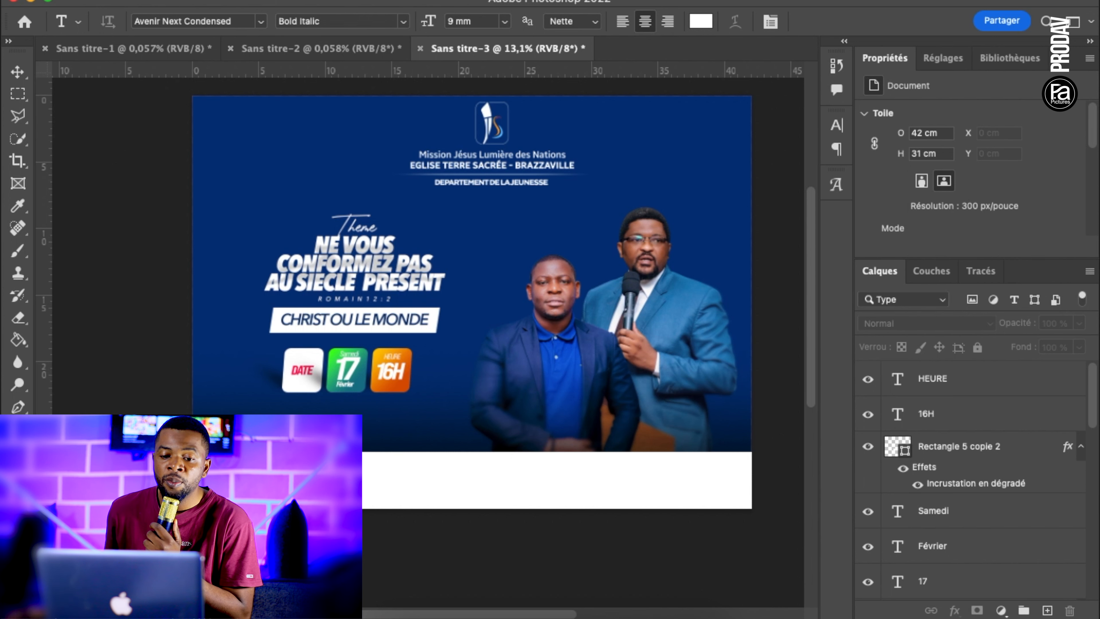
left_click(771, 21)
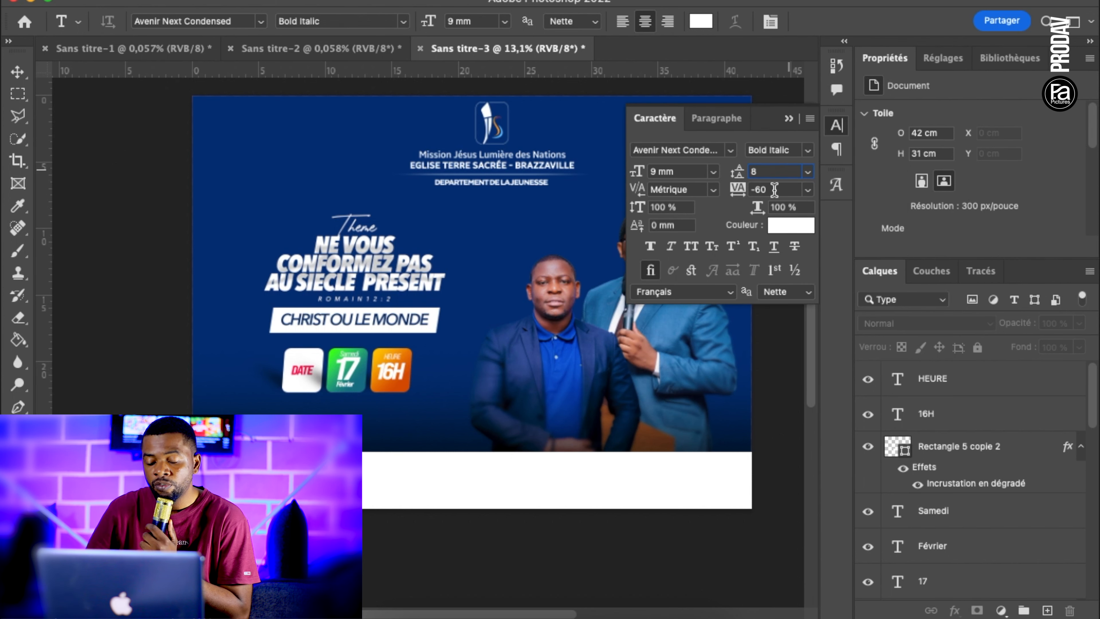
left_click(268, 413)
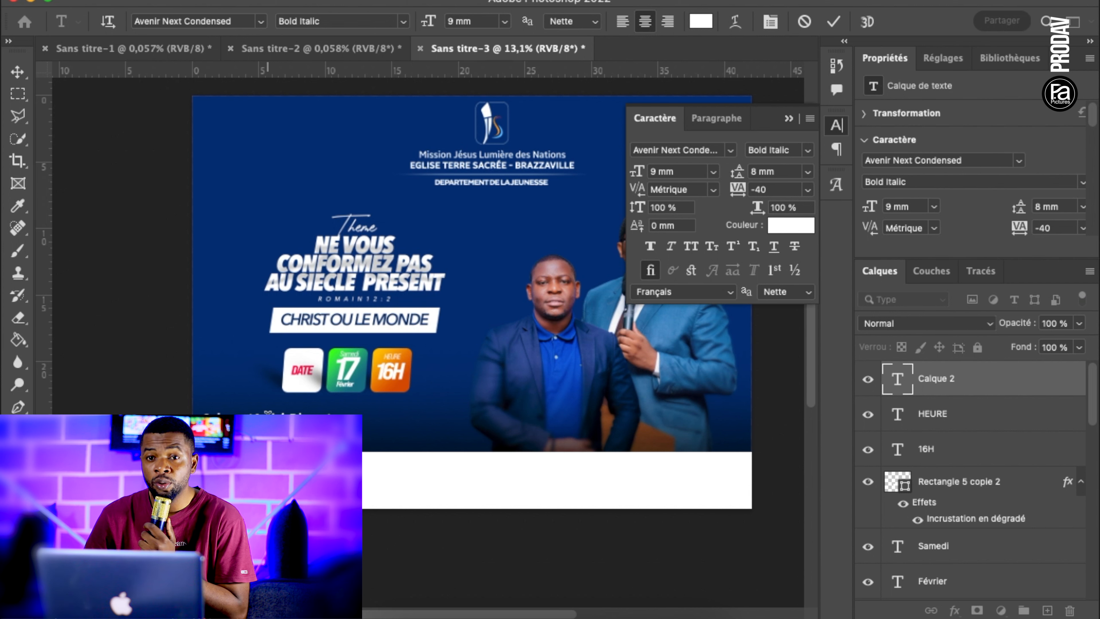
left_click(17, 71)
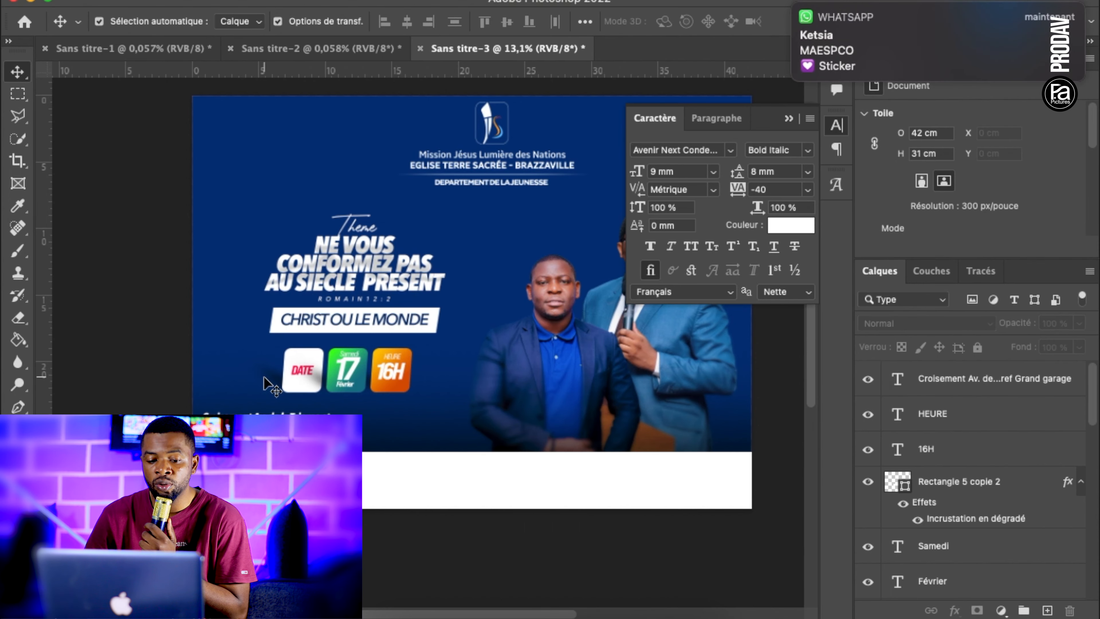
scroll(391, 323, "up", 3)
Duplicate the address text just below itself and replace the copy with the one-line directions starting "en diagonale de l'ecole"
left_click_drag(342, 325, 341, 364)
double_click(342, 364)
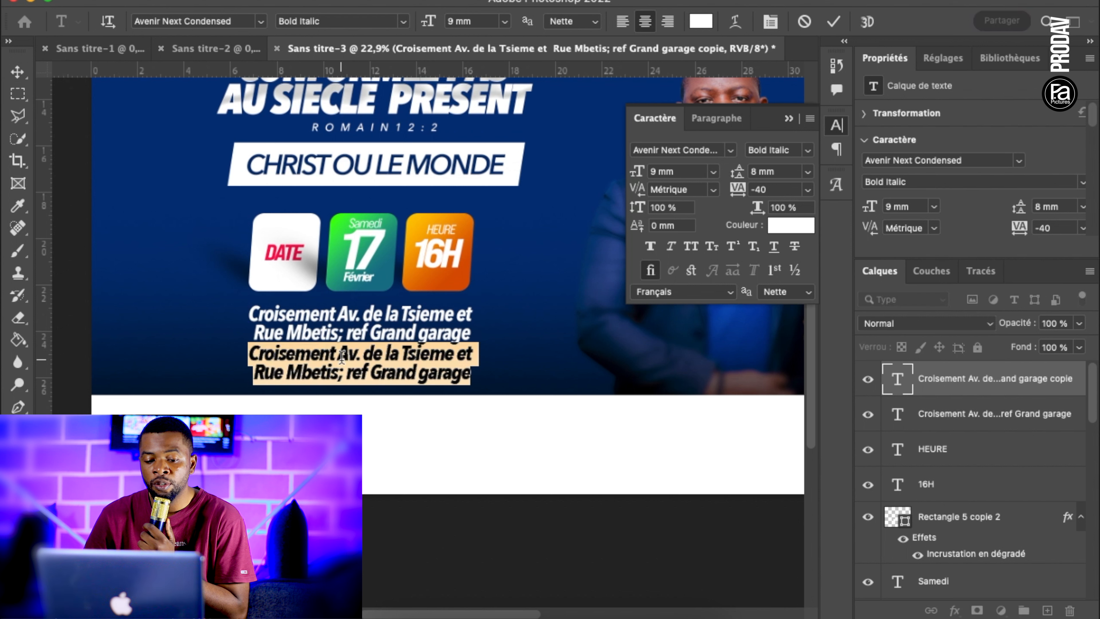
key("BackSpace")
type("en diagonale de")
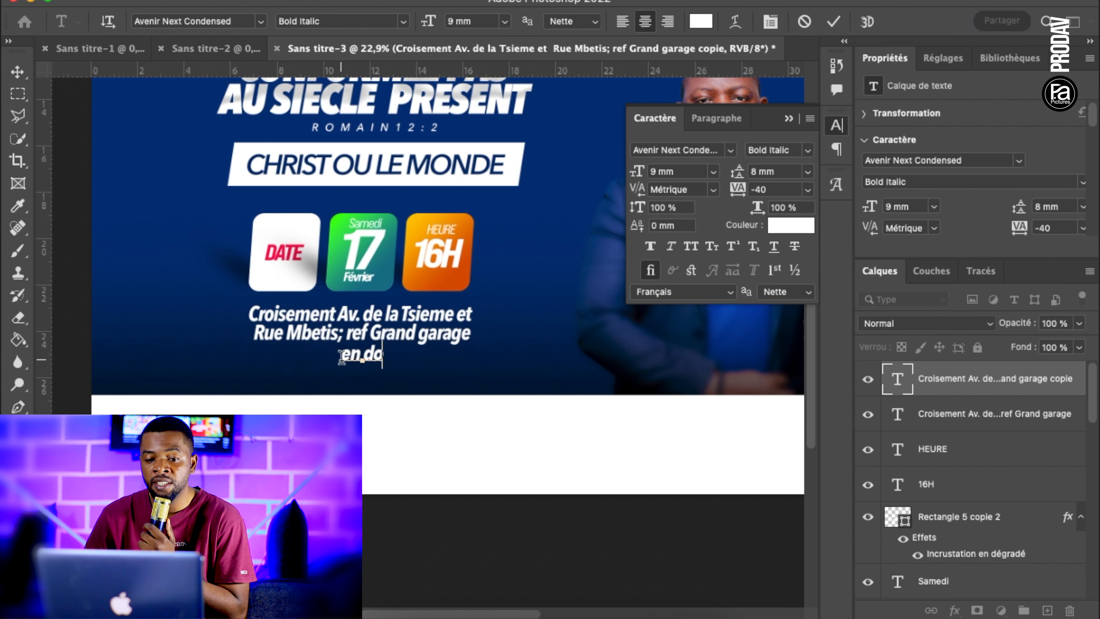
type(" l'ecole Lhe")
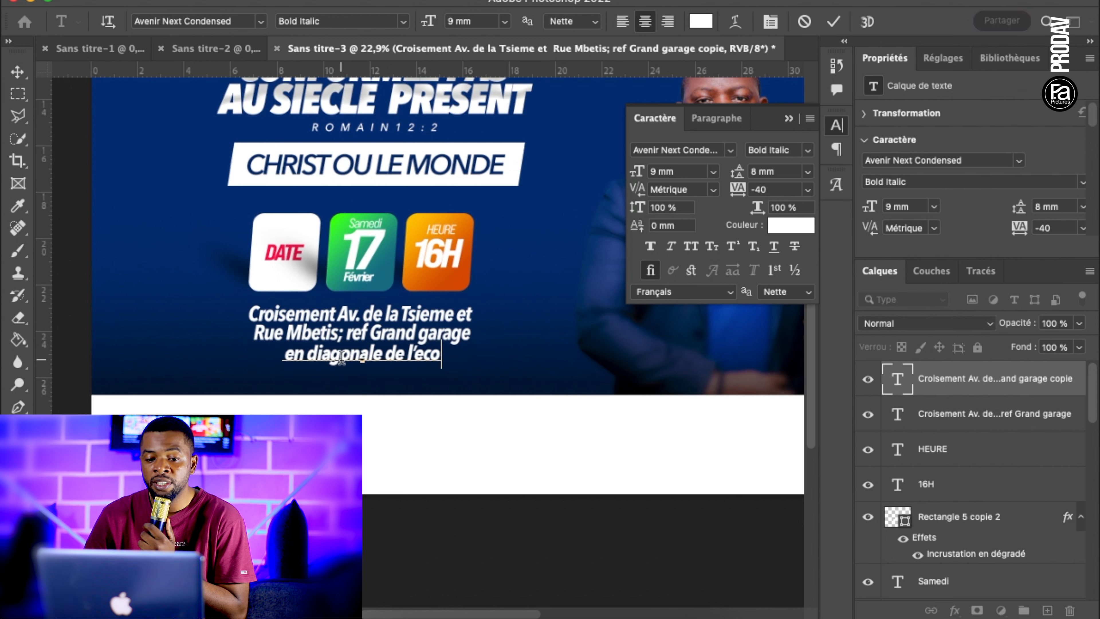
type("yet Gaboka")
Set the directions line to the Italic style and scale it down to match the width of the address above
key("super+a")
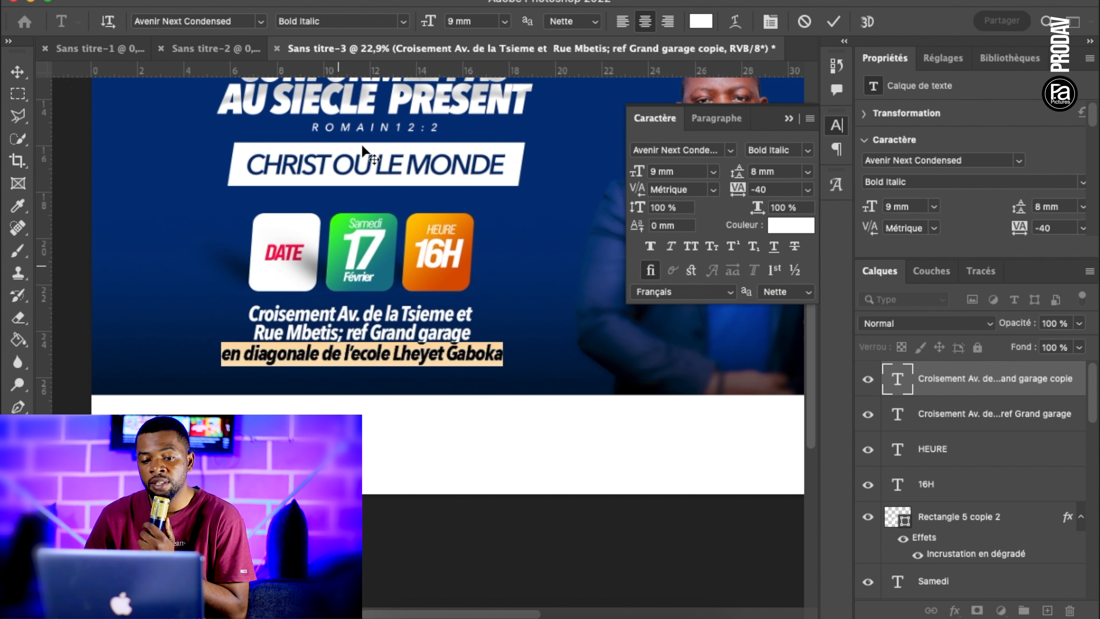
left_click(395, 21)
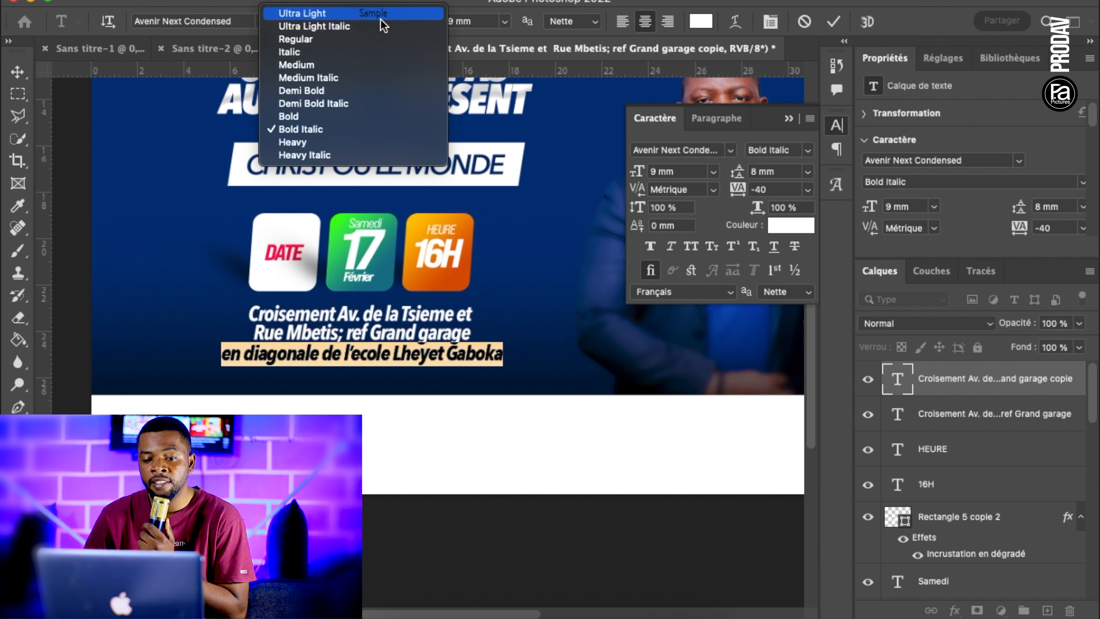
left_click(341, 55)
left_click(17, 71)
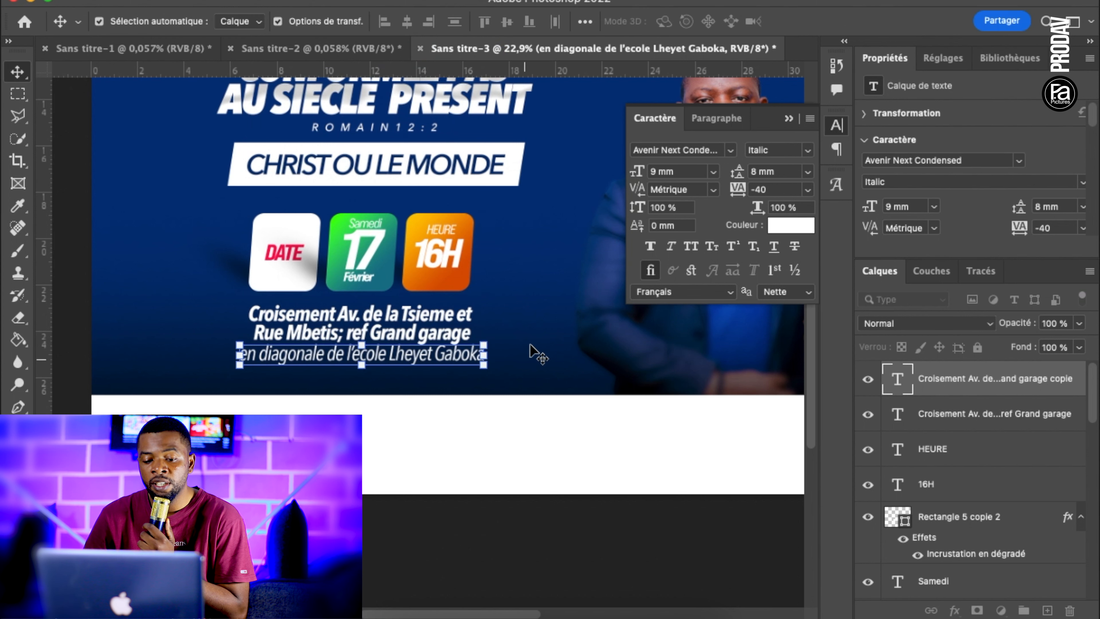
left_click_drag(240, 365, 253, 364)
left_click_drag(483, 366, 471, 365)
key("Return")
Set the word "ref" in the second address line to the Italic style
scroll(471, 365, "up", 3)
key("t")
double_click(336, 330)
left_click(404, 23)
left_click(346, 54)
left_click(18, 72)
scroll(326, 355, "down", 3)
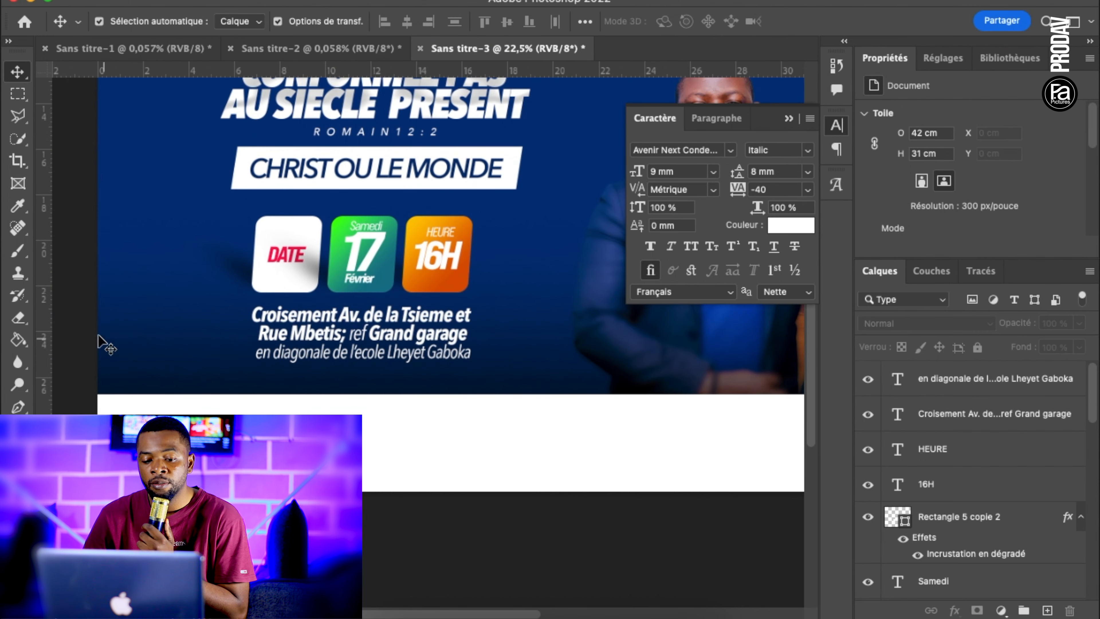
Capitalise "ref" to "Ref" in the address text and collapse the character settings
key("t")
left_click(356, 333)
left_click(18, 72)
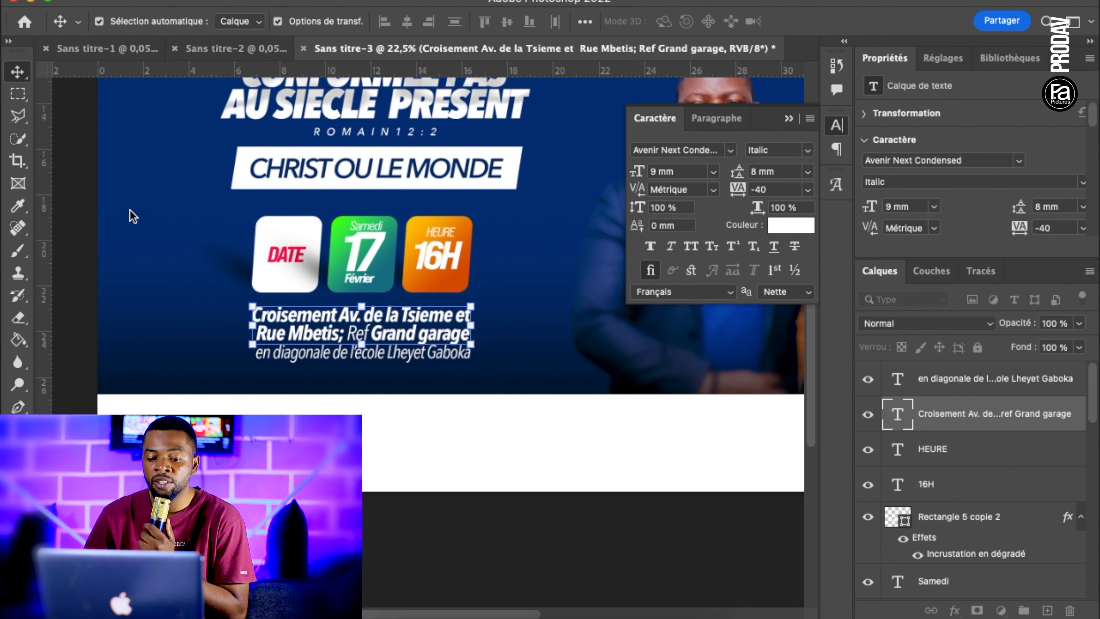
left_click(130, 214)
scroll(368, 388, "down", 5)
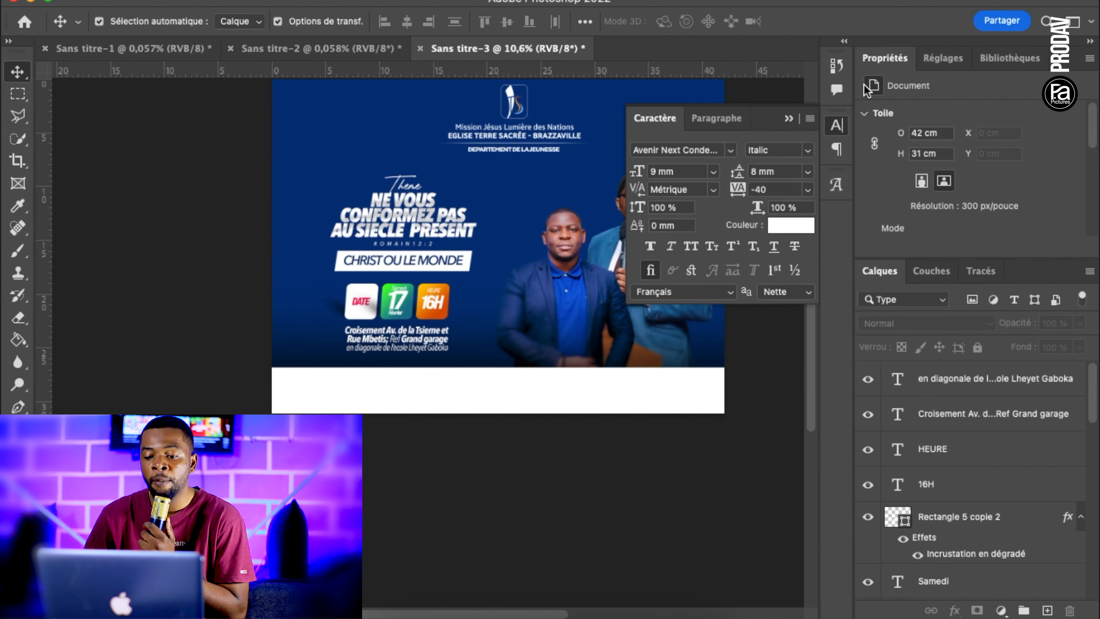
left_click(789, 118)
scroll(735, 278, "down", 2)
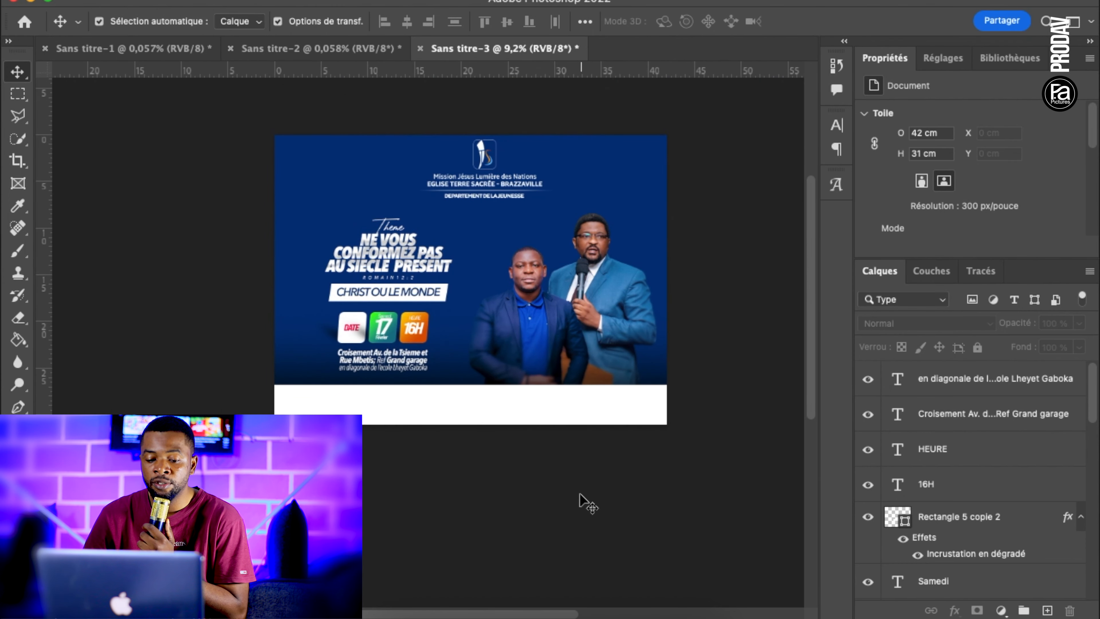
Place f logo loc.png from the Images folder and scale the location pin down beside the start of the address
left_click(387, 614)
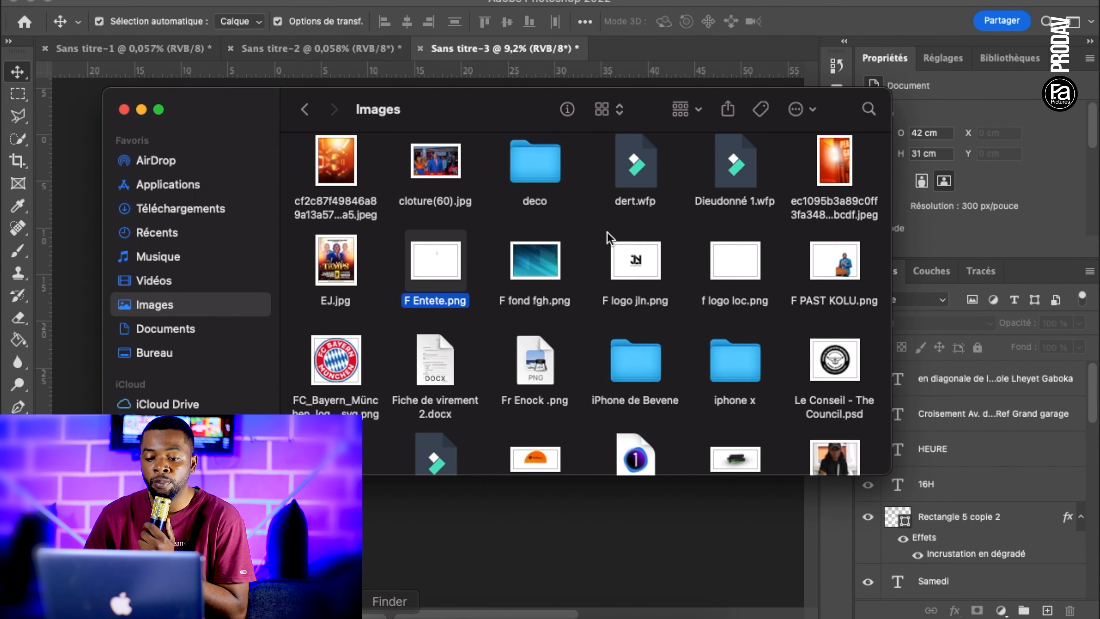
left_click(731, 275)
left_click_drag(731, 276, 327, 337)
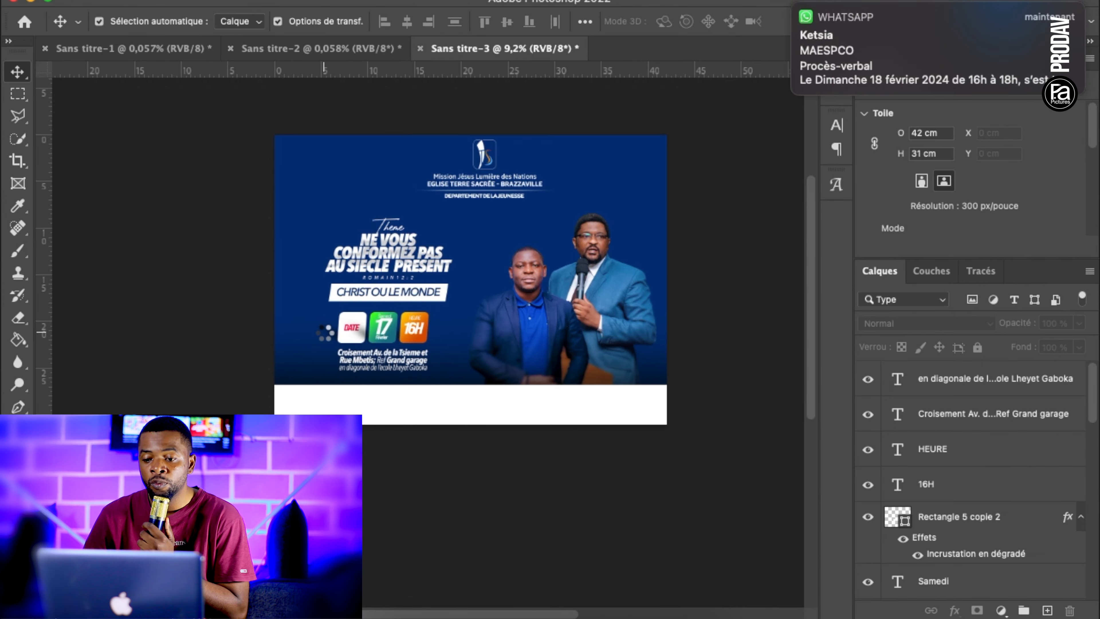
key("Return")
key("super+t")
left_click_drag(666, 135, 331, 346)
left_click_drag(312, 384, 296, 343)
left_click_drag(353, 385, 341, 377)
key("Return")
Select the address and directions text together and nudge them right to make room for the location pin
left_click(368, 461)
scroll(368, 462, "up", 5)
left_click_drag(169, 392, 188, 391)
left_click_drag(446, 420, 308, 367)
key("shift+Right")
key("shift+Right")
key("shift+Right")
key("shift+Right")
key("shift+Right")
key("shift+Right")
key("shift+Right")
key("shift+Right")
key("shift+Right")
key("shift+Right")
Resize the location pin to the height of the address block and position it just in front of the text
left_click(218, 383)
left_click_drag(175, 395, 204, 395)
left_click_drag(182, 353, 183, 355)
left_click_drag(264, 428, 255, 422)
left_click_drag(153, 348, 161, 355)
key("Return")
left_click(451, 313)
scroll(451, 313, "down", 5)
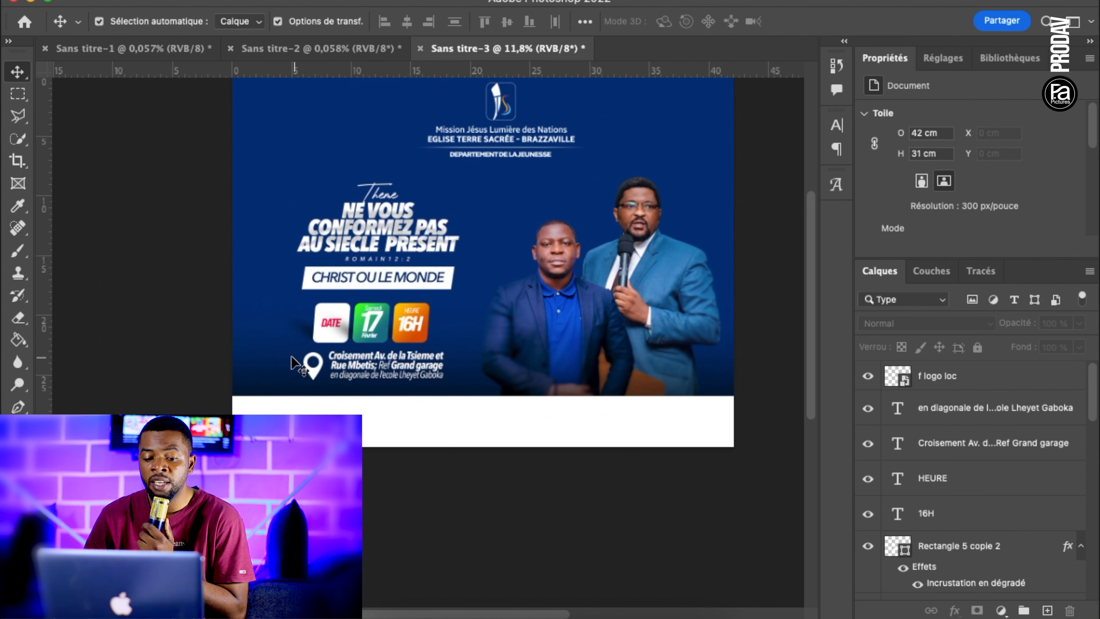
Select the location pin with both address texts and nudge them left so they sit under the three boxes
left_click_drag(295, 363, 472, 381)
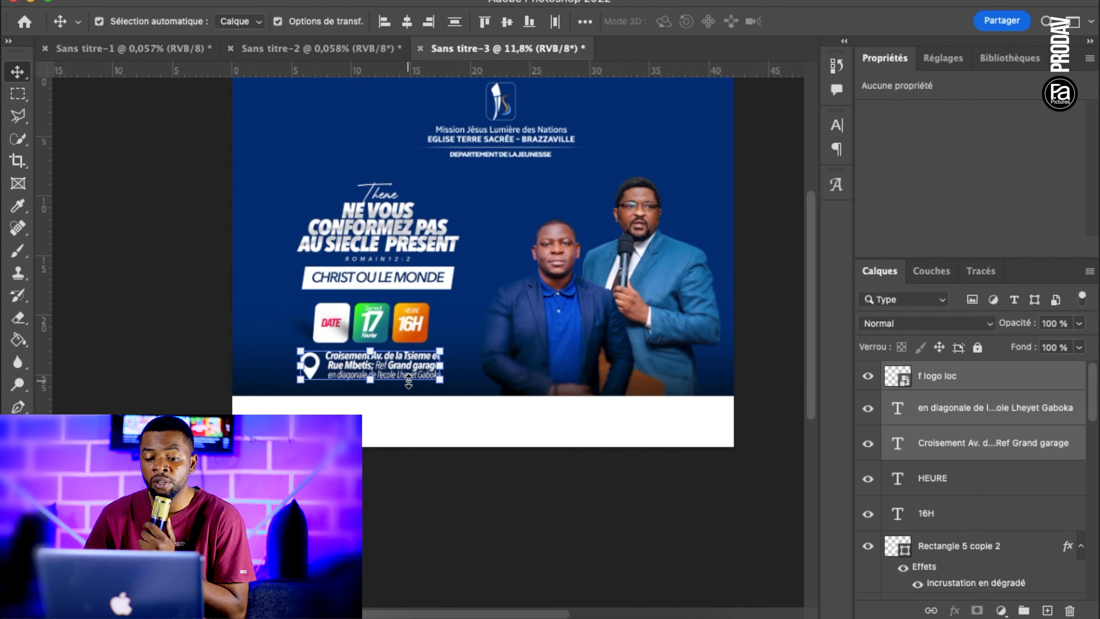
left_click(263, 228)
scroll(262, 225, "down", 3)
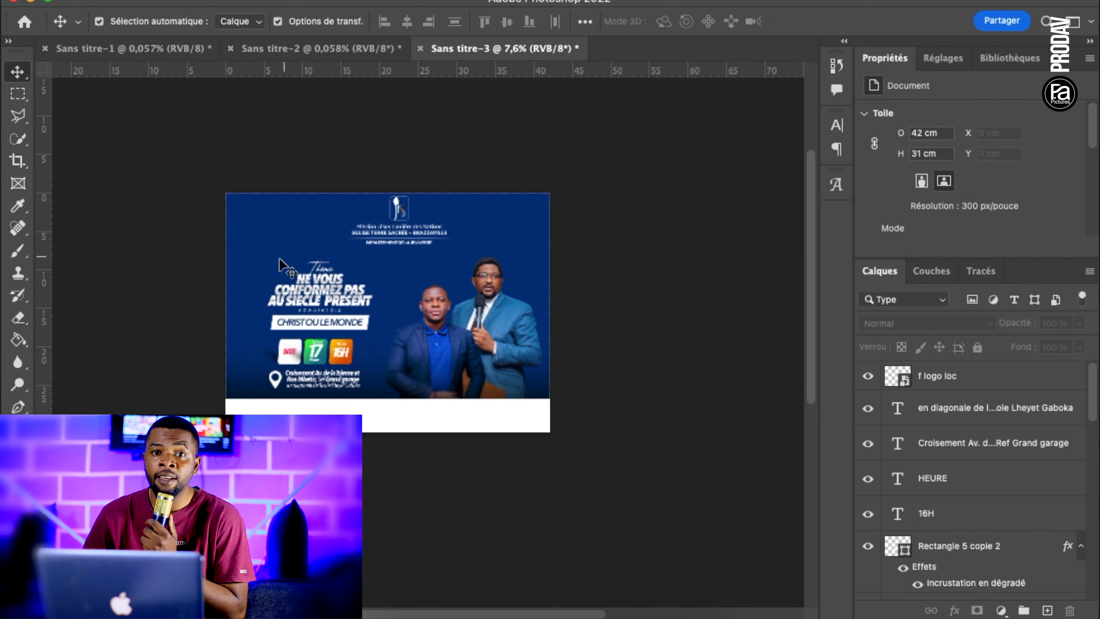
Shift the theme title, verse and banner slightly left to line them up with the boxes and address below
left_click_drag(253, 248, 375, 330)
left_click(594, 357)
scroll(595, 357, "up", 3)
left_click(326, 391)
left_click(669, 403)
scroll(669, 403, "down", 2)
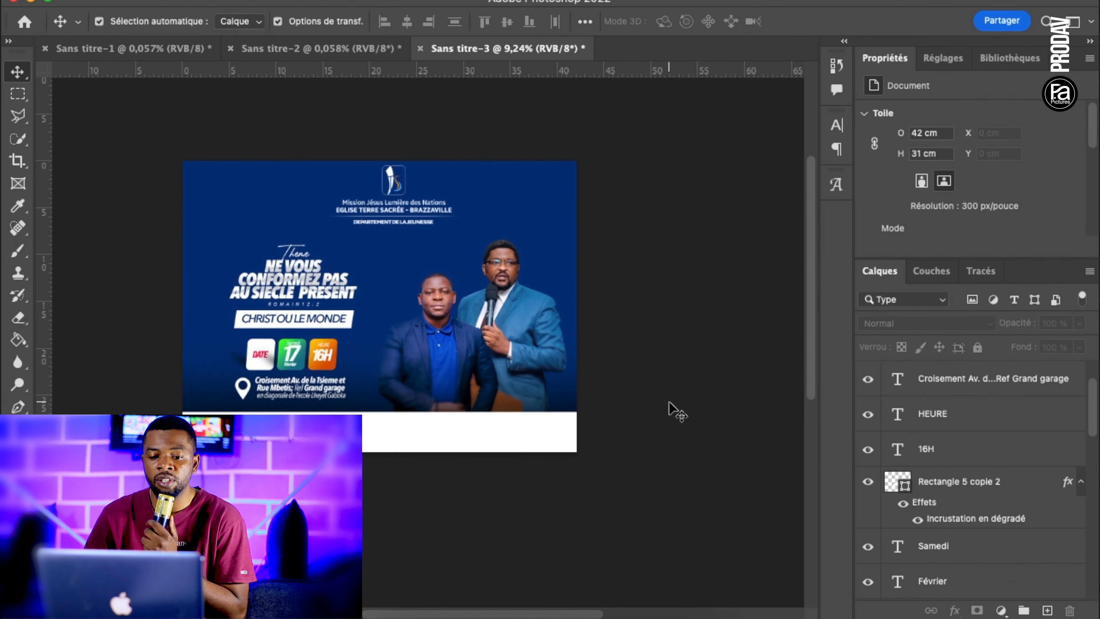
Set the Type tool's font to Bebas Neue Pro Expanded ExtraBold for the footer text
scroll(669, 405, "up", 2)
scroll(448, 437, "up", 3)
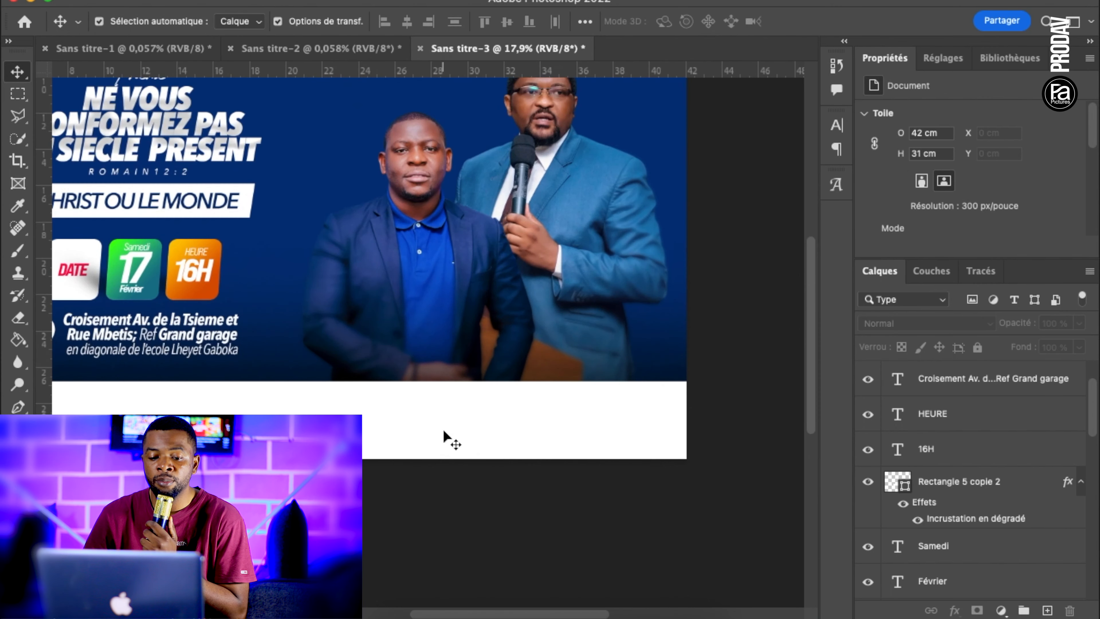
key("t")
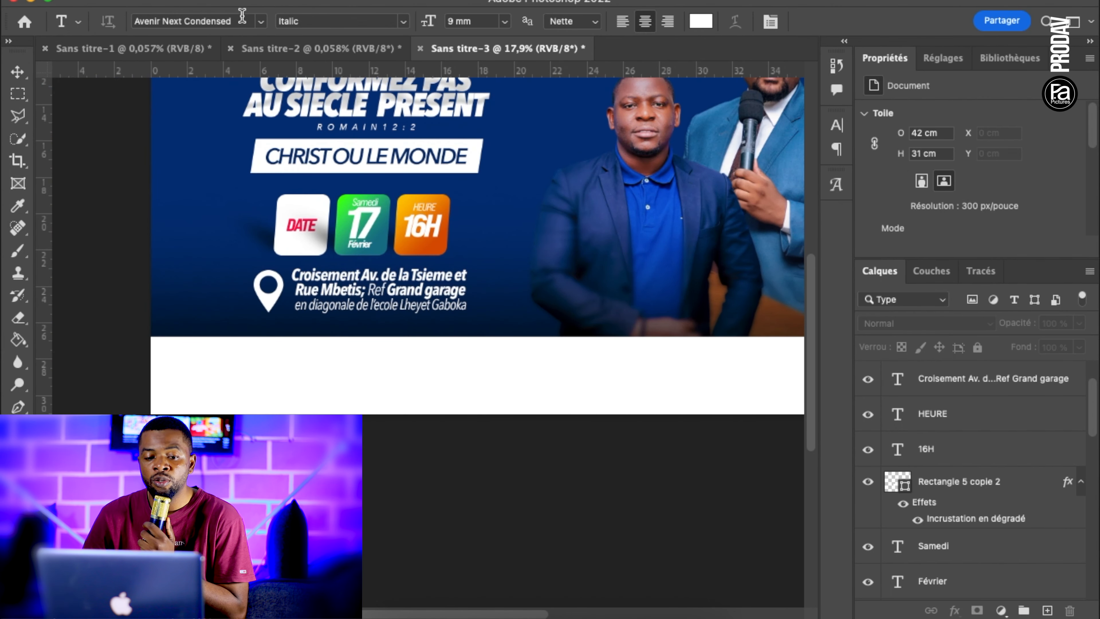
left_click(142, 13)
type("BEB")
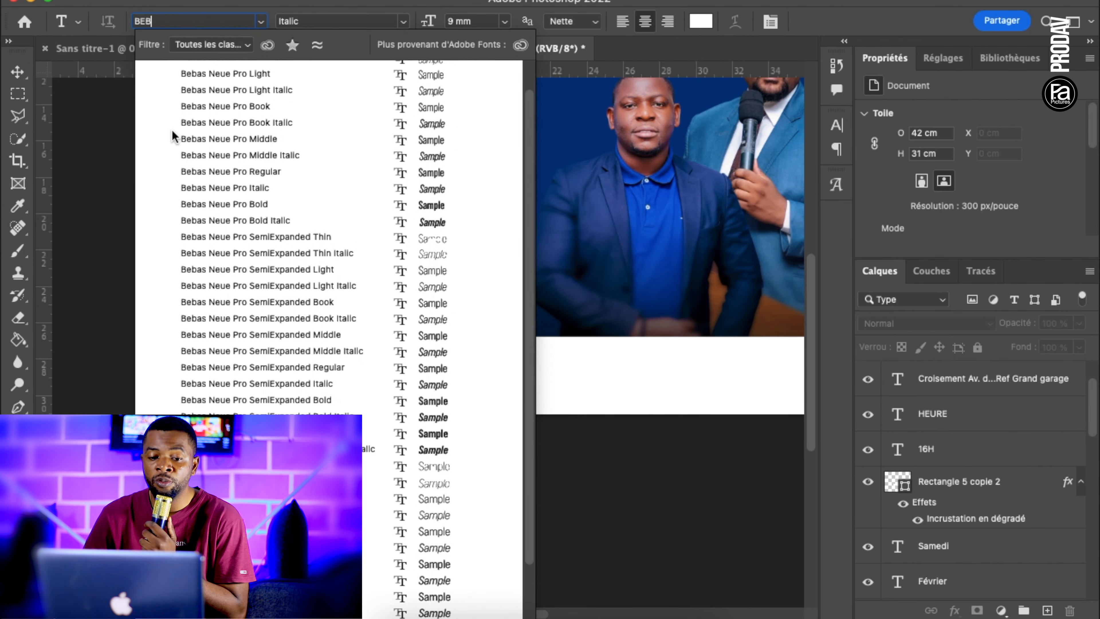
scroll(265, 380, "down", 3)
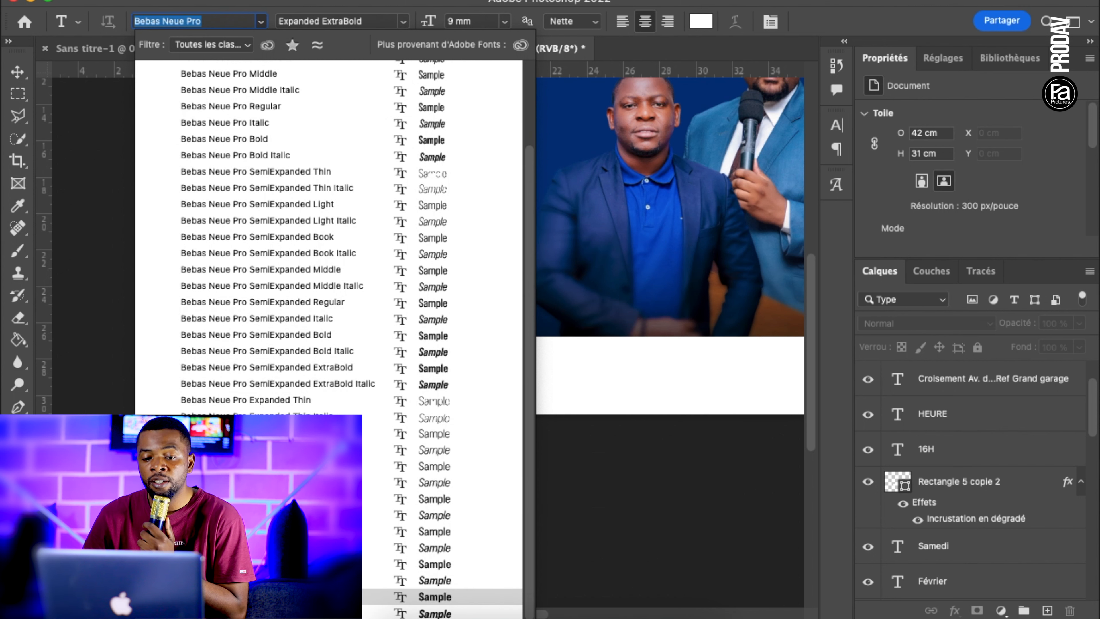
left_click(303, 597)
Start a text line reading "L'EGLISE" on the white strip under the blue background and colour it black
scroll(364, 427, "down", 1)
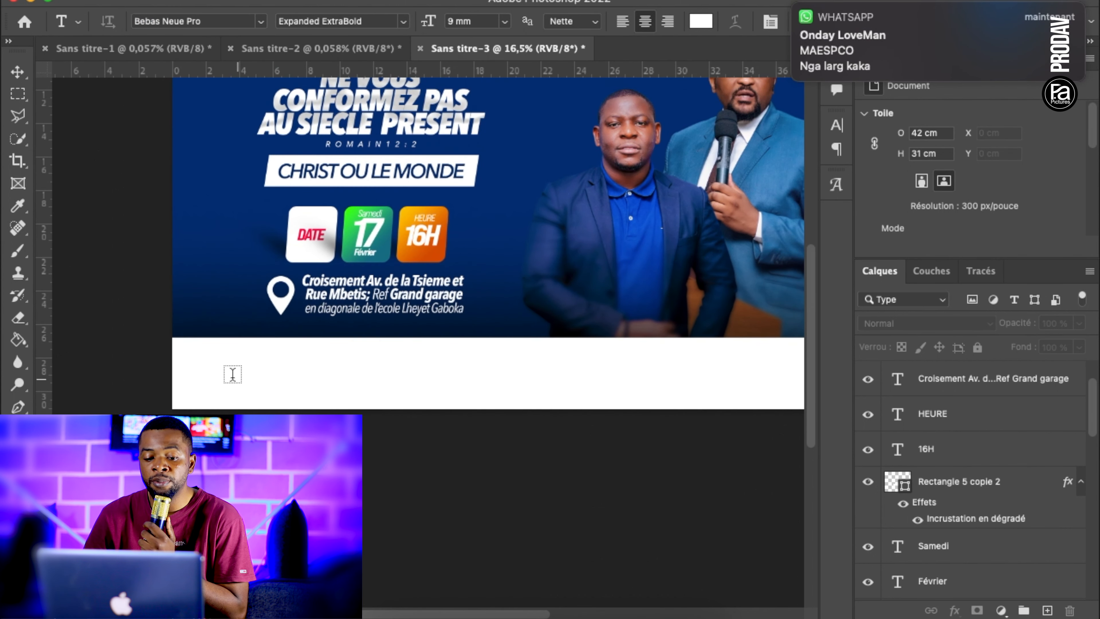
left_click(220, 369)
key("BackSpace")
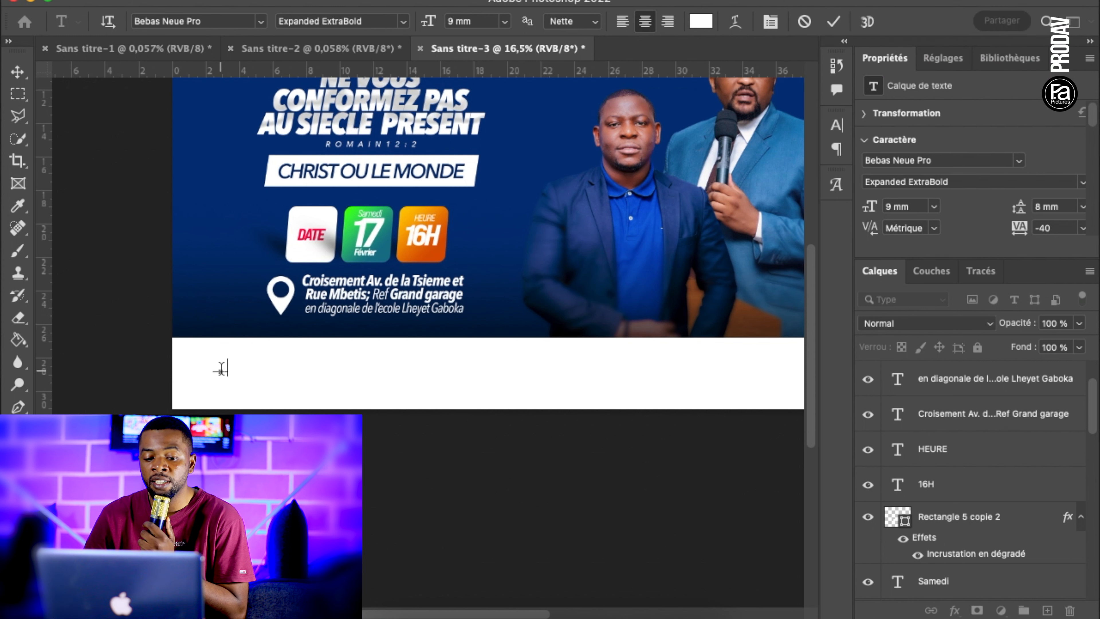
type("L'EGLISE")
key("super+a")
left_click(701, 21)
left_click(608, 571)
left_click(1021, 344)
Continue the footer line with "TERRE SACREE EST UNE BRANCHE DE LA MISSION JESUS LUMIERE DES NATIONS"
left_click(241, 367)
type("TERRE SACREE EST")
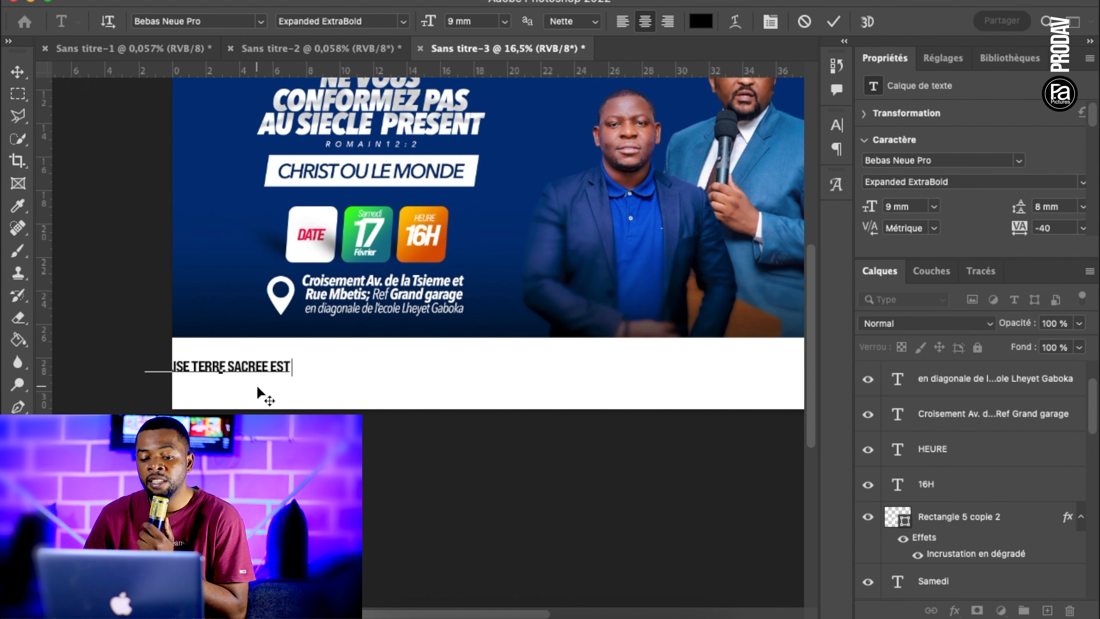
type(" UNE BRANCHE DE L")
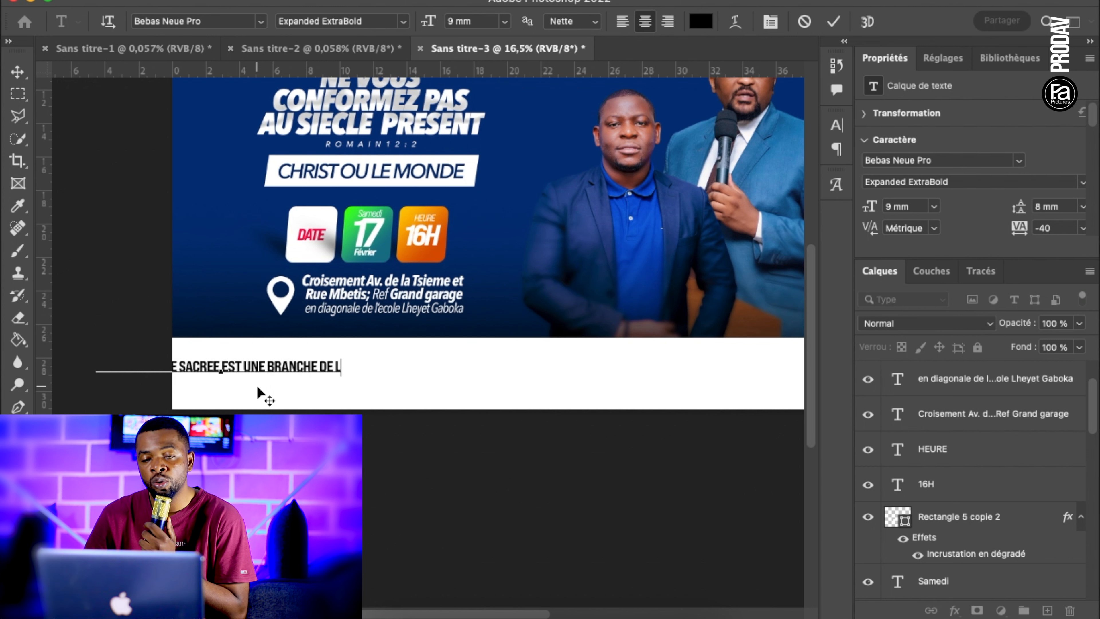
type("A MISSION JESUS")
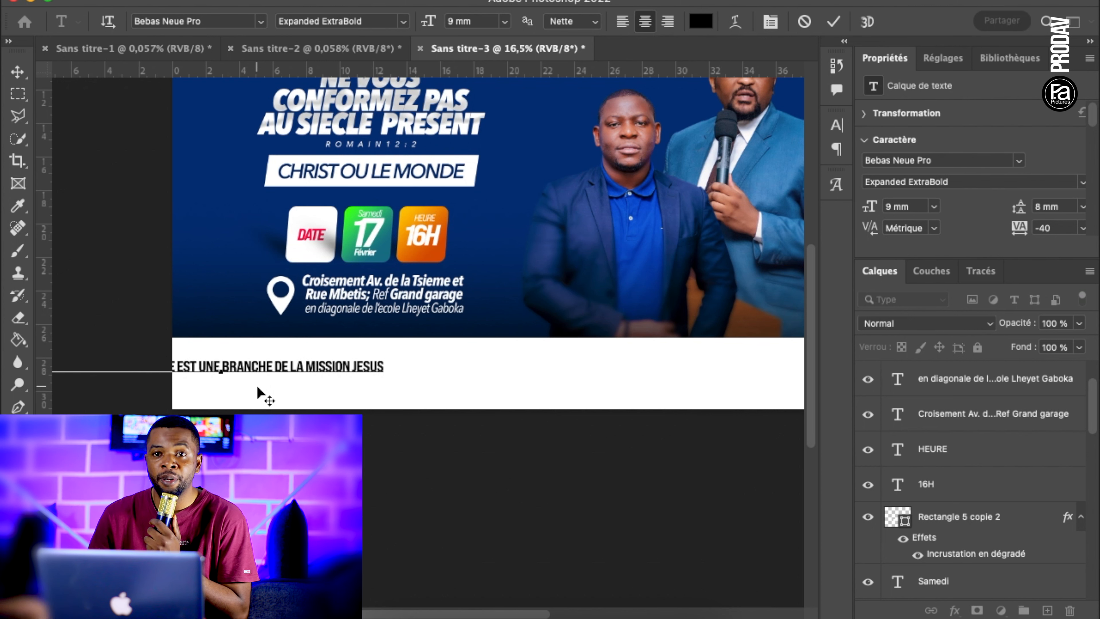
type(" LUMIERE DES NATIONS")
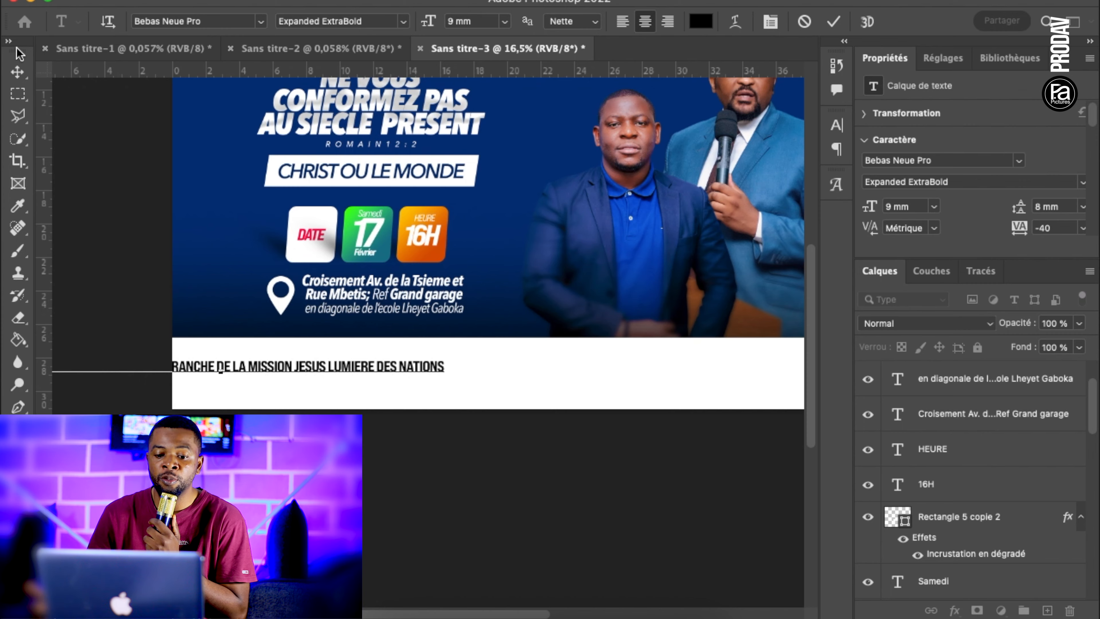
Finish the footer text line and move it fully onto the white strip, level with the strip's middle
left_click(17, 72)
left_click(324, 321)
scroll(325, 320, "down", 5)
left_click_drag(359, 353, 469, 358)
left_click(504, 426)
scroll(504, 427, "up", 2)
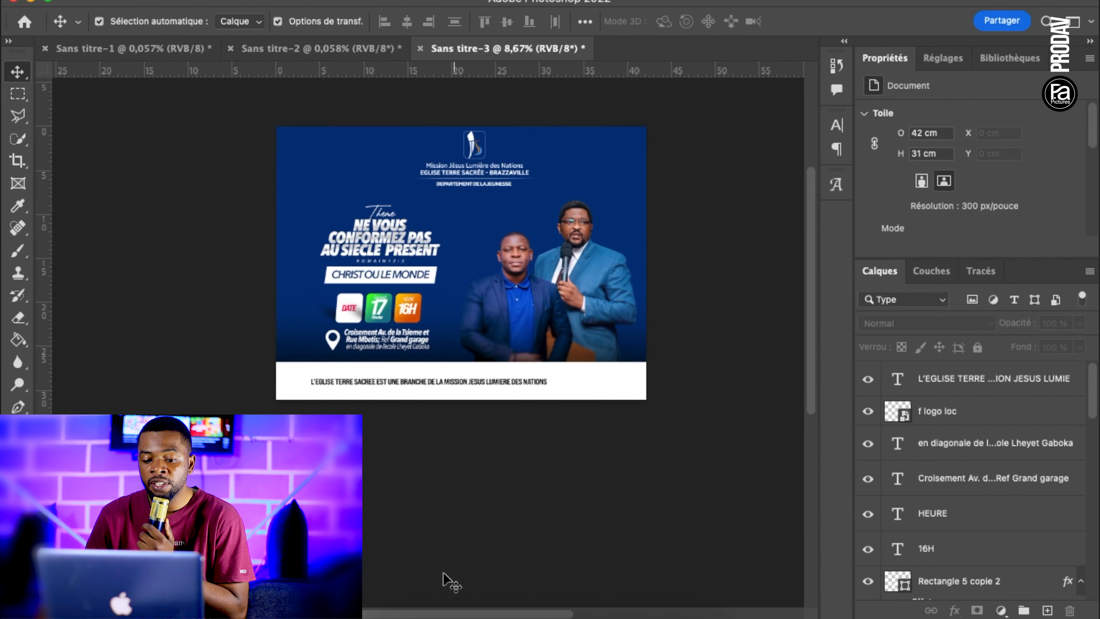
Place the image F logo jln.png from the Images folder into the poster
left_click(387, 614)
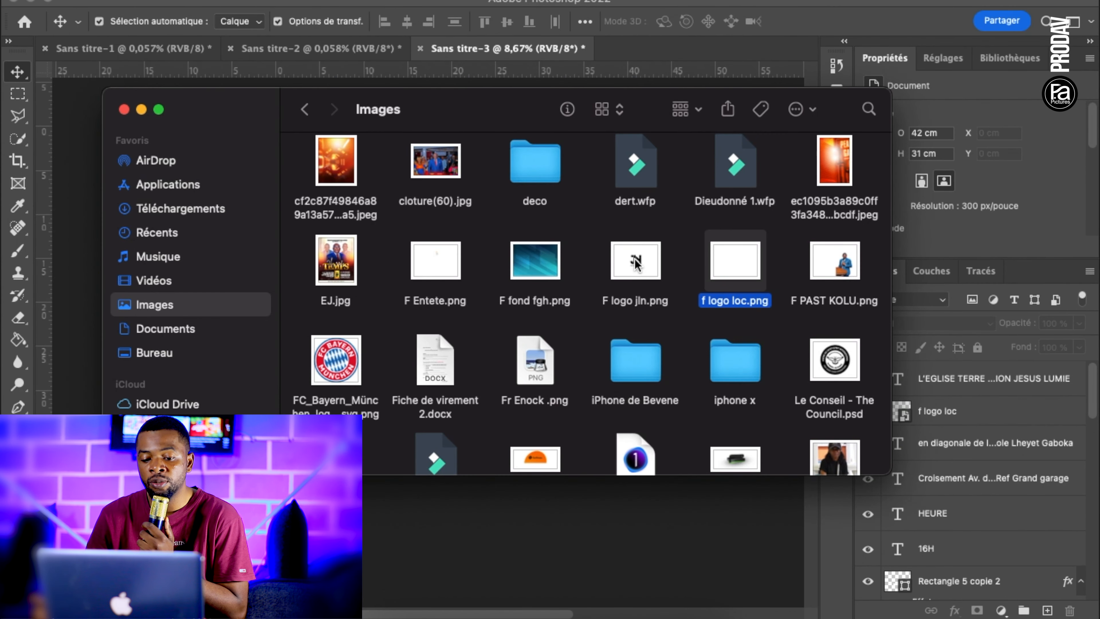
left_click_drag(635, 262, 546, 300)
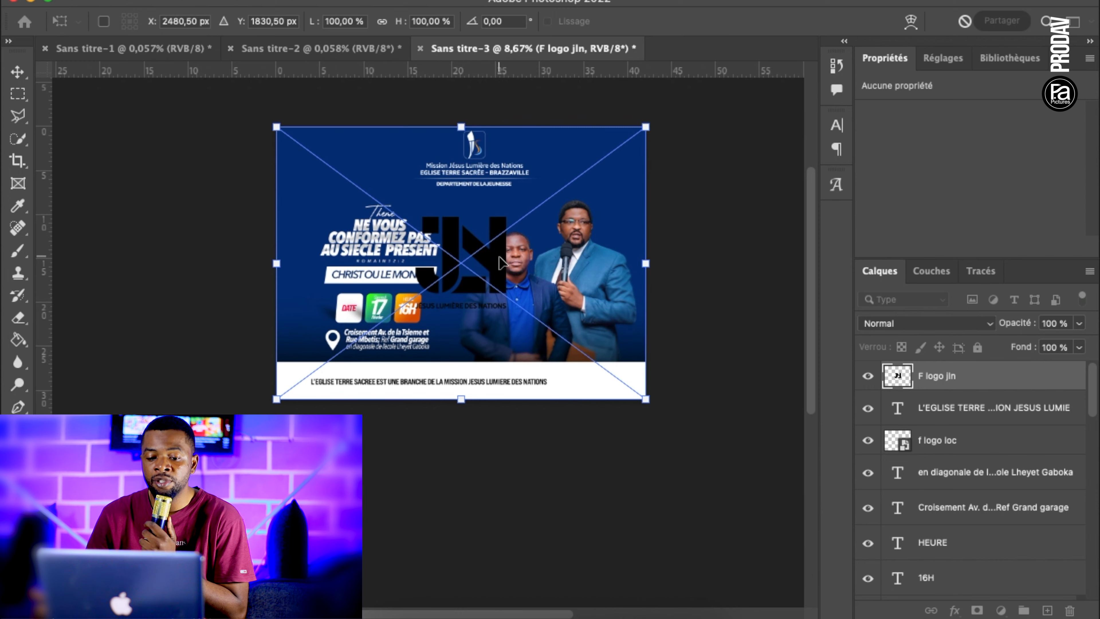
key("Return")
Scale the JLN logo down to fit the white strip's height and position it at the strip's right end
left_click_drag(503, 299, 576, 399)
key("super+t")
left_click_drag(718, 228, 645, 297)
left_click_drag(350, 499, 487, 438)
left_click_drag(548, 337, 567, 374)
left_click_drag(658, 447, 645, 432)
left_click_drag(491, 324, 512, 326)
left_click_drag(638, 431, 724, 395)
key("Return")
Enlarge the footer text line so it spans the white strip up to the JLN logo, and nudge it slightly right
key("super+plus")
left_click(602, 447)
left_click_drag(561, 402, 637, 410)
left_click_drag(281, 388, 257, 381)
key("Return")
left_click(469, 426)
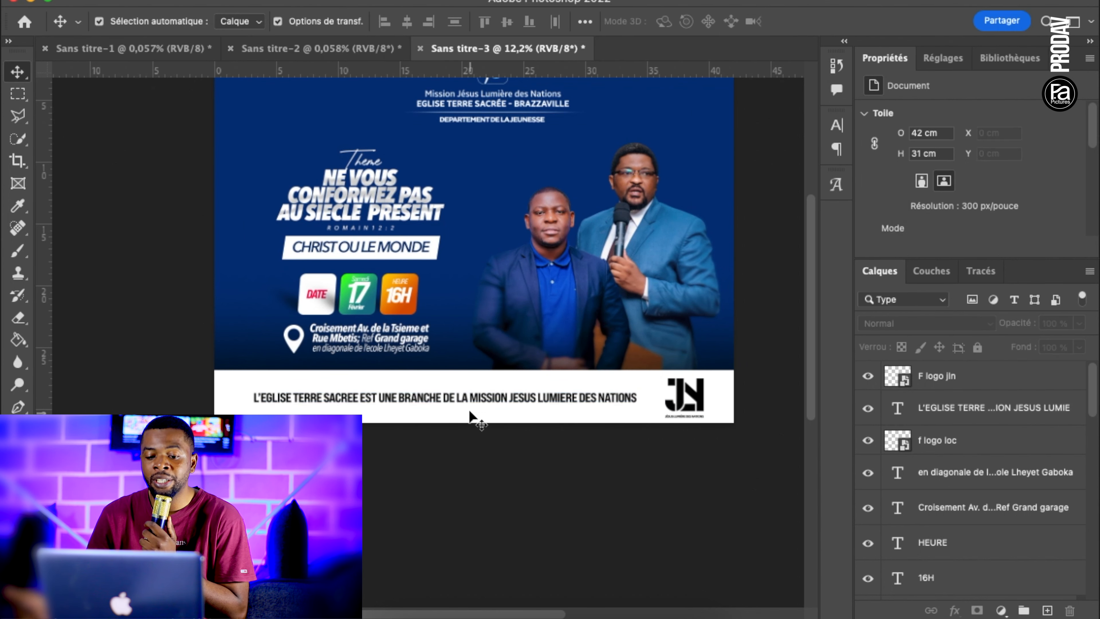
left_click_drag(469, 398, 474, 399)
left_click(504, 446)
Enlarge the two speakers' photos slightly and shift them left toward the theme text
scroll(504, 446, "down", 2)
left_click_drag(687, 300, 566, 277)
left_click_drag(461, 201, 451, 192)
key("Return")
left_click_drag(526, 286, 489, 305)
left_click(730, 234)
scroll(734, 262, "down", 1)
left_click(720, 329)
Place the background image F fond fgh.png from the Images folder directly above the blue Rectangle 1 layer
scroll(934, 511, "down", 3)
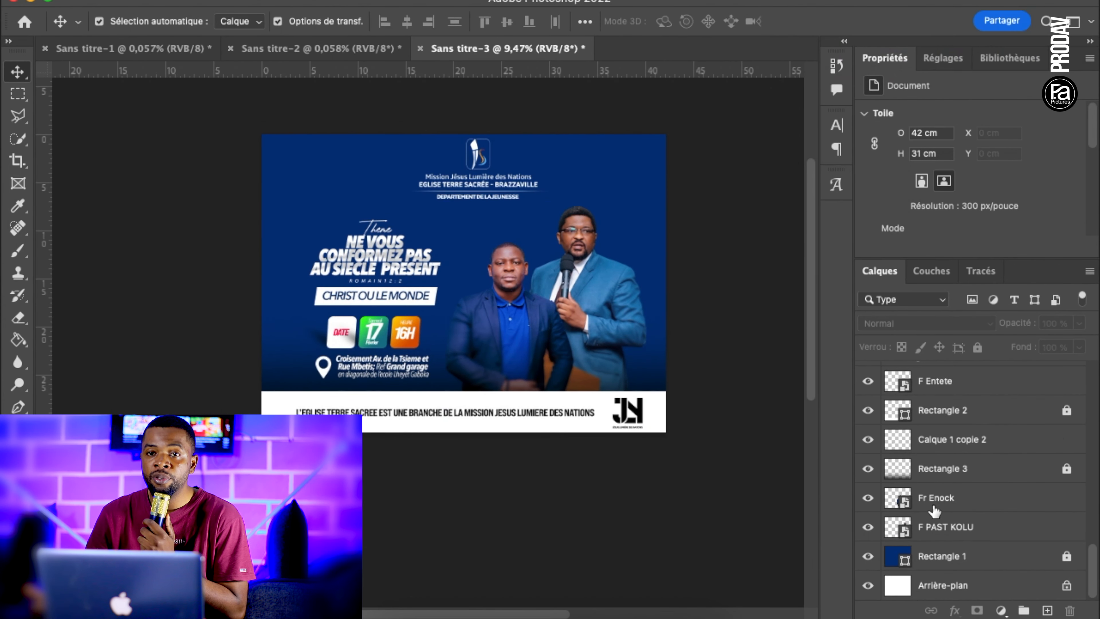
left_click(974, 558)
left_click(393, 612)
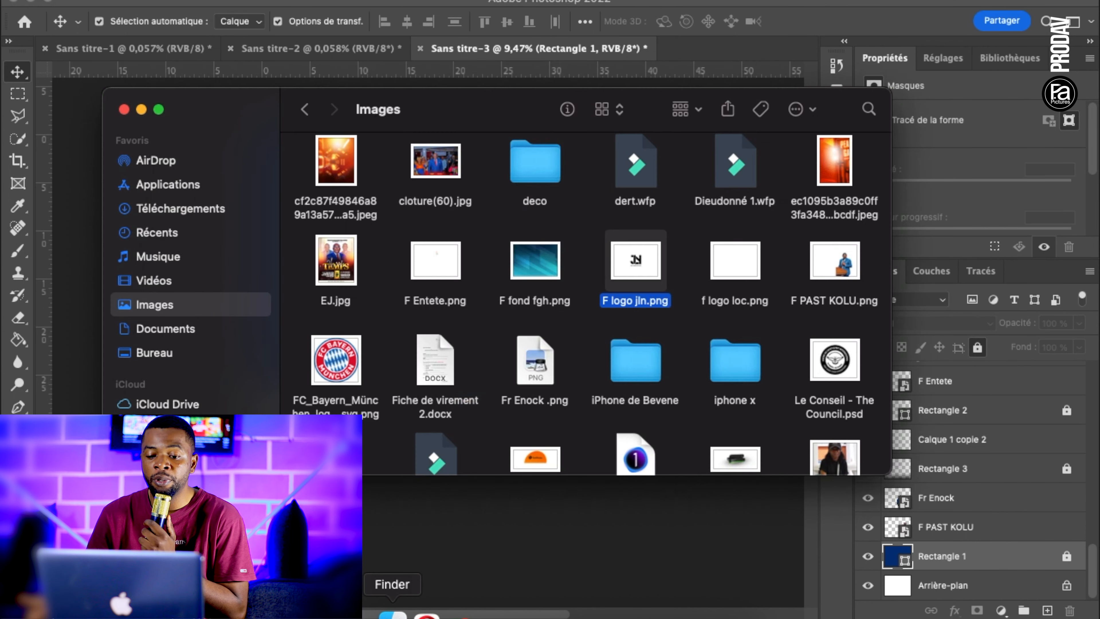
left_click_drag(525, 274, 491, 269)
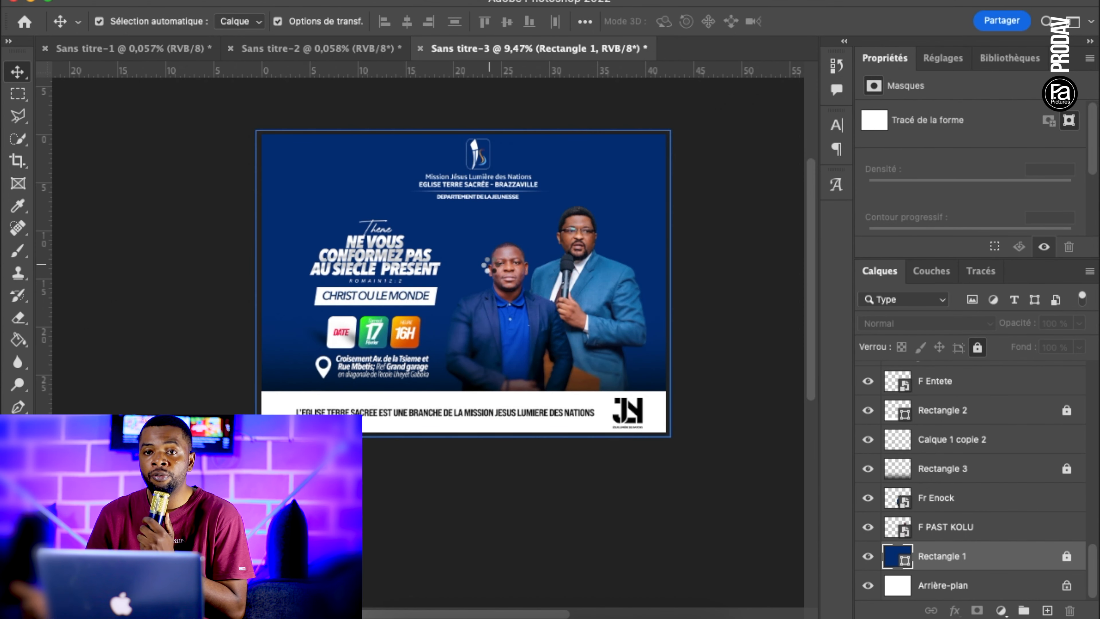
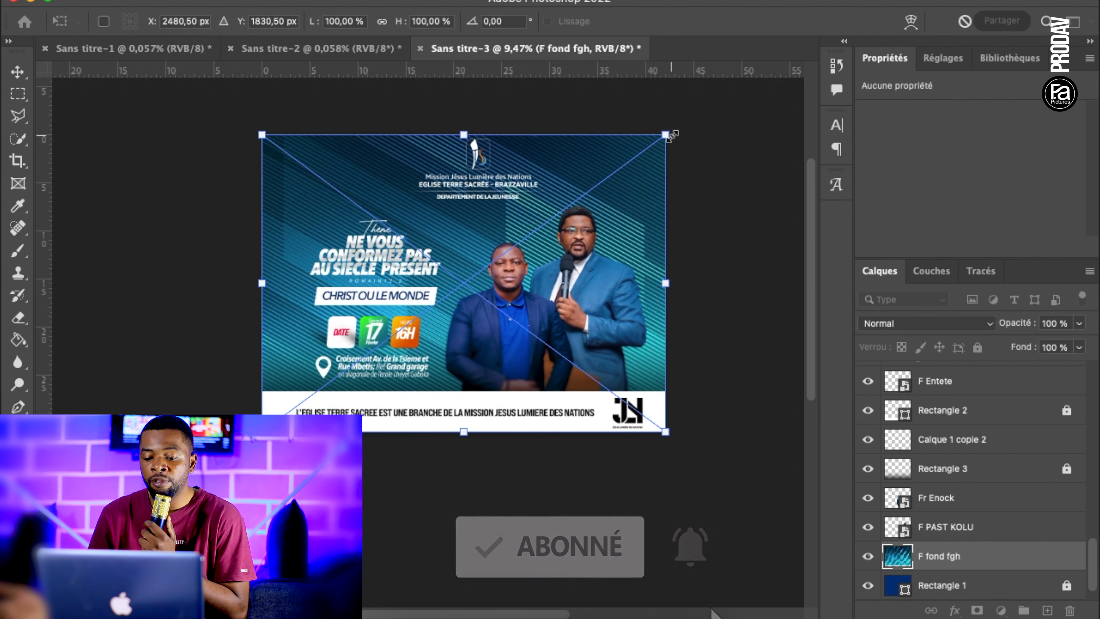
Enlarge the F fond fgh background image to about 43.59 × 31.46 cm and set its opacity to 15%
left_click_drag(671, 136, 681, 133)
left_click(742, 349)
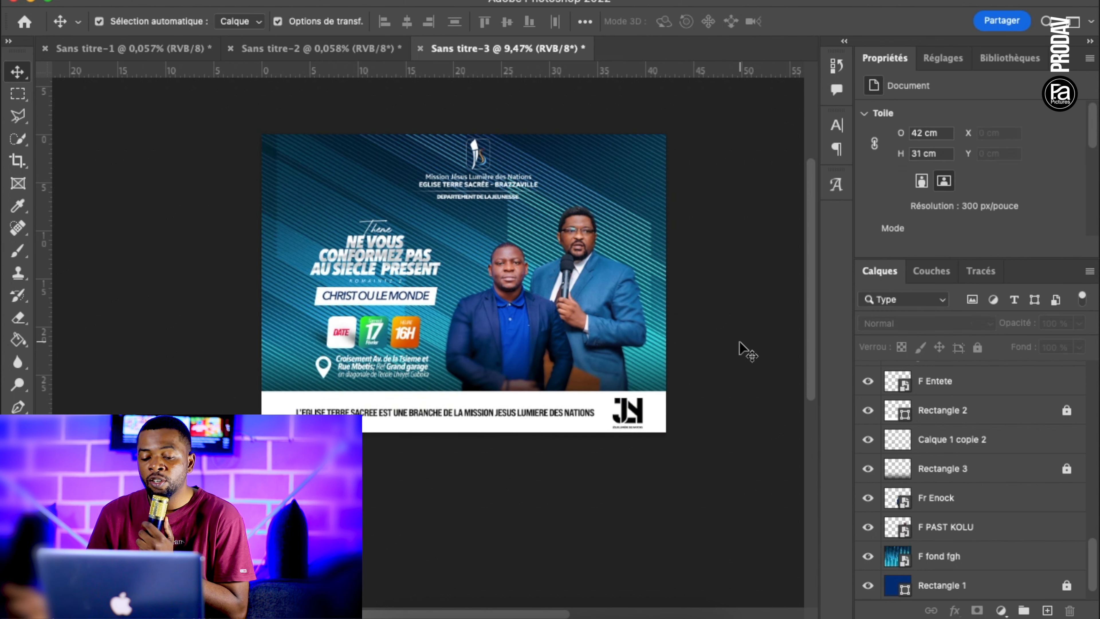
left_click(635, 173)
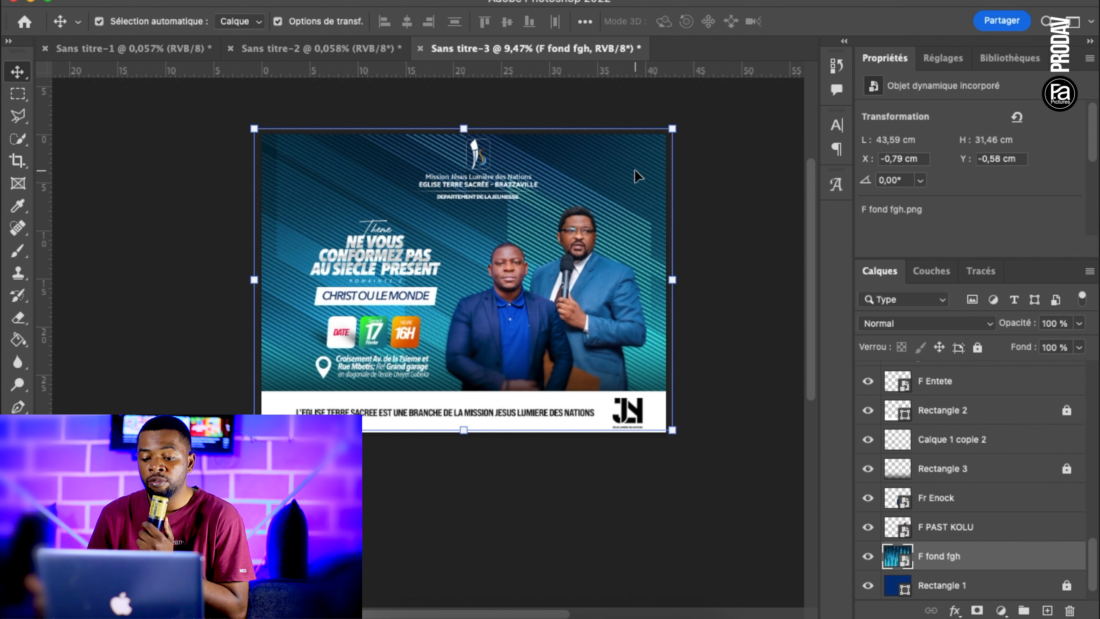
left_click(1079, 323)
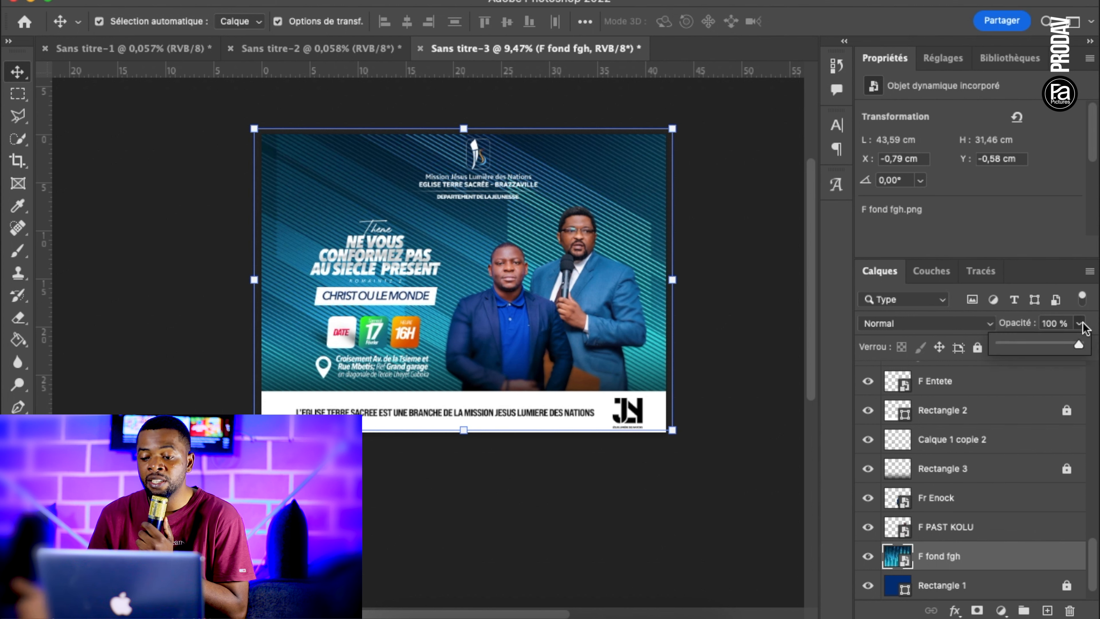
left_click(1062, 323)
type("15")
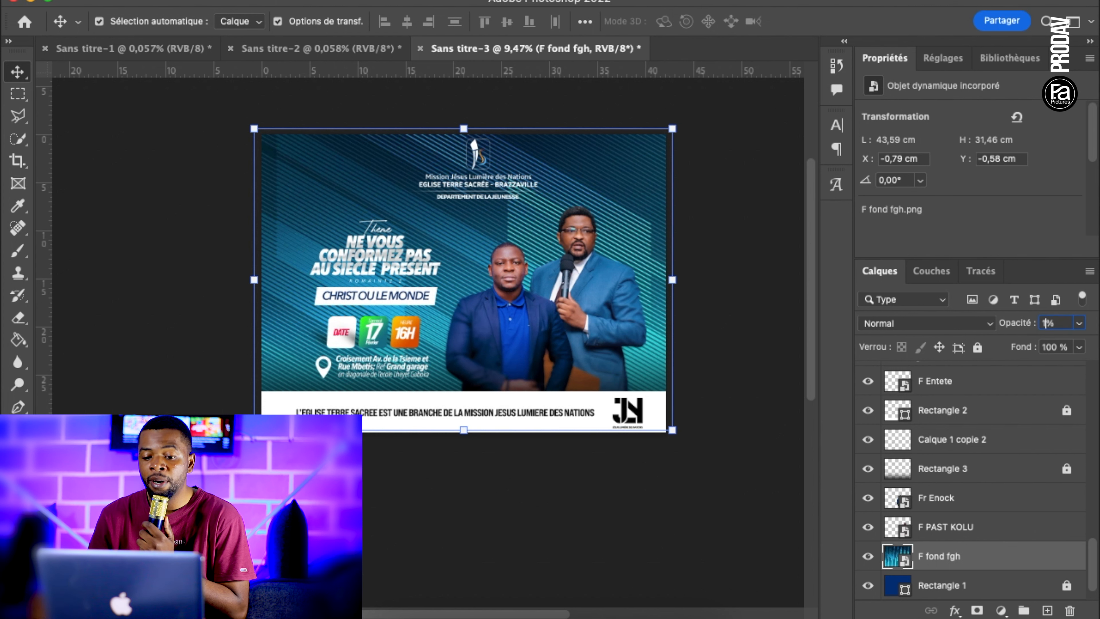
key("Return")
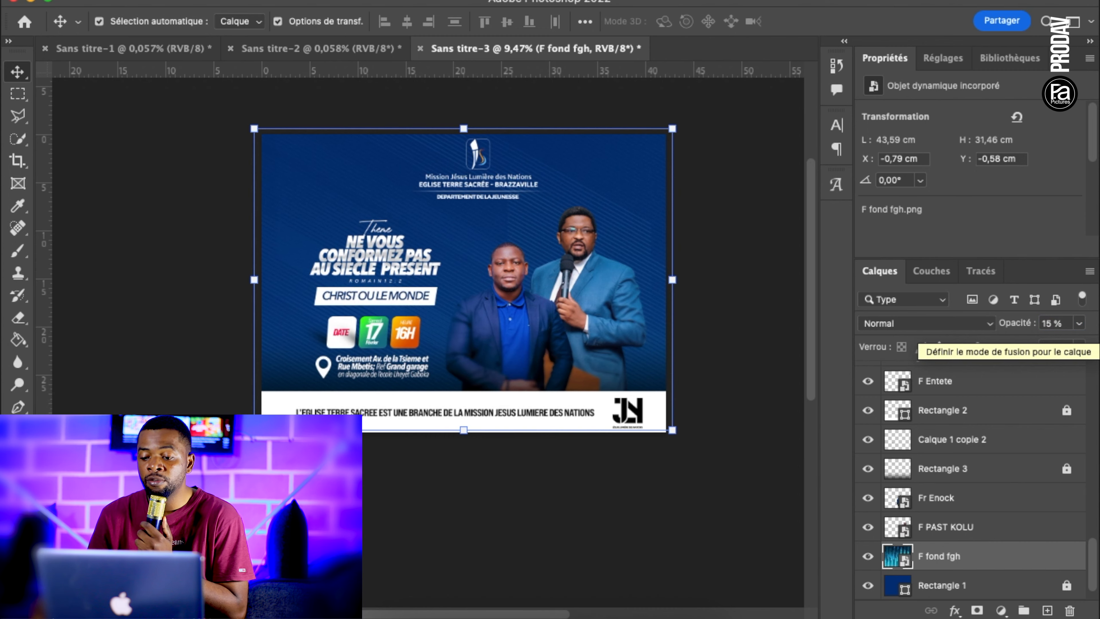
Compare the poster with the F fond fgh texture hidden and shown
left_click(117, 118)
key("super+plus")
scroll(566, 300, "up", 2)
scroll(566, 301, "up", 3)
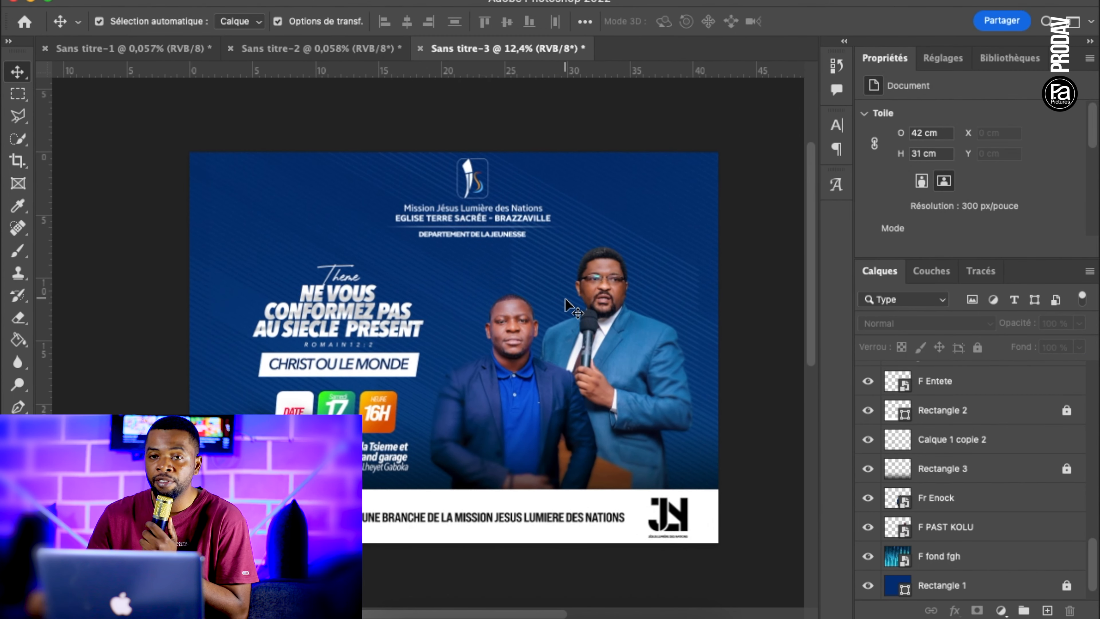
left_click(865, 561)
left_click(866, 561)
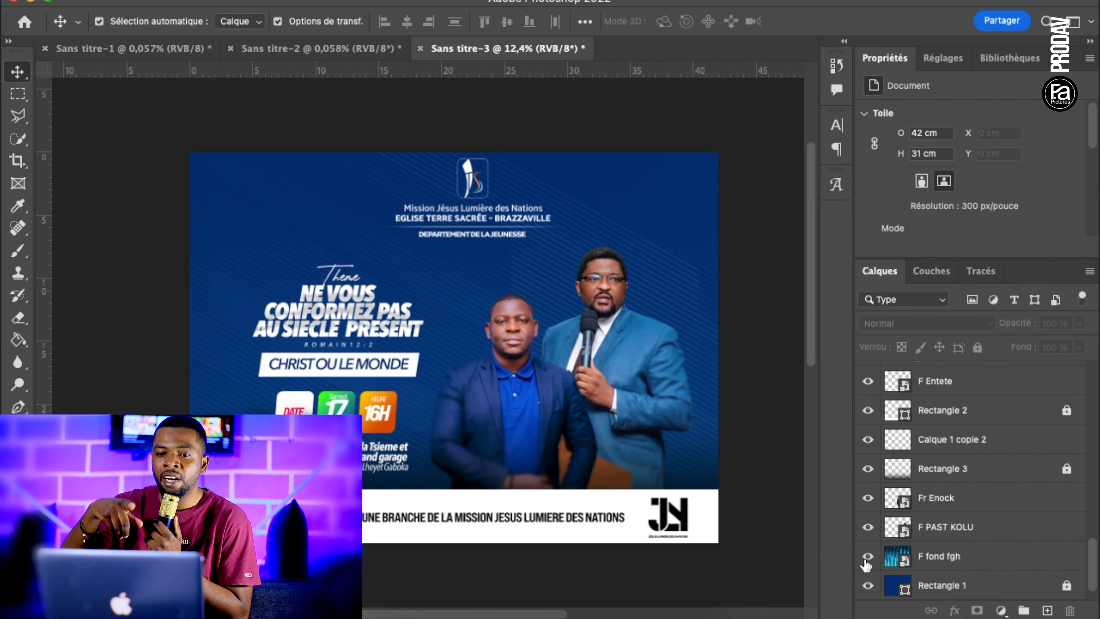
key("super+minus")
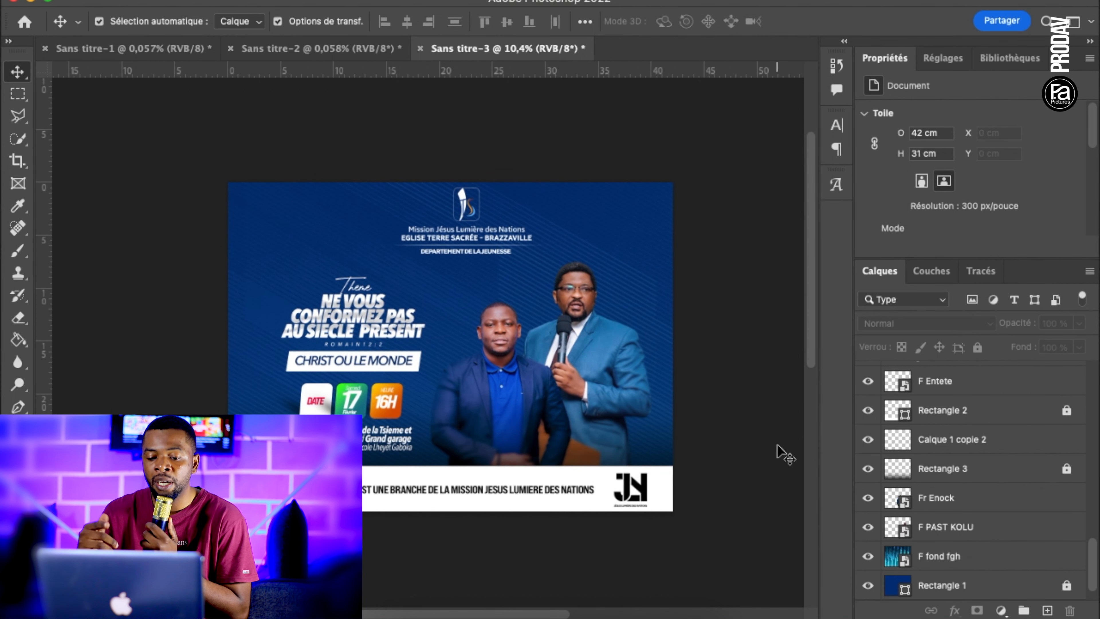
On a new layer above F fond fgh, paint a white glow behind the speakers with a soft 2226 px brush
left_click(938, 557)
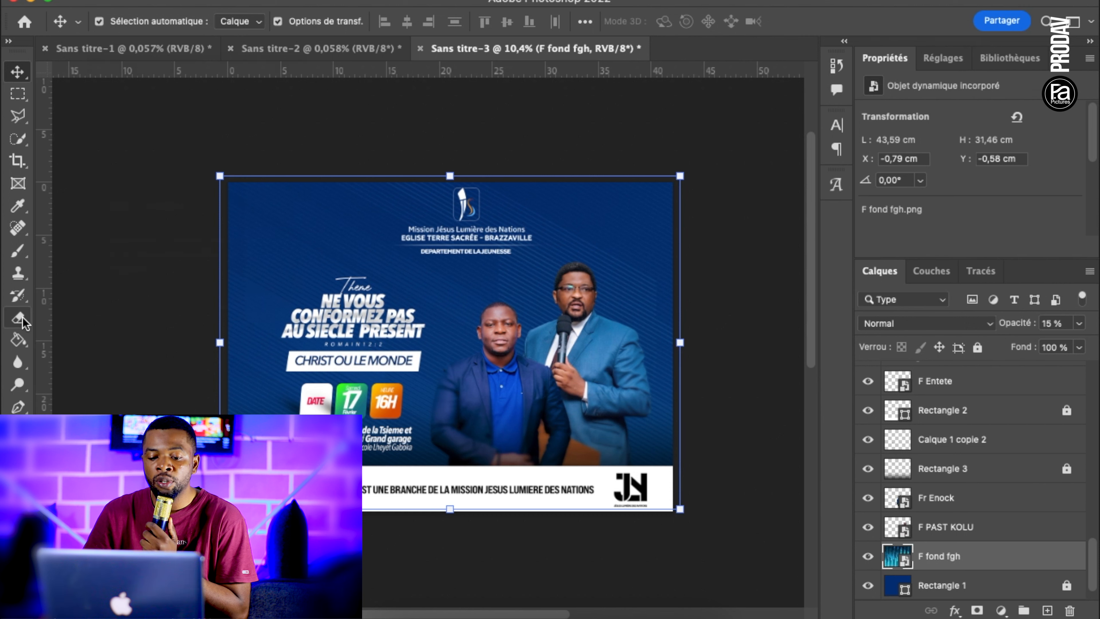
left_click(1047, 610)
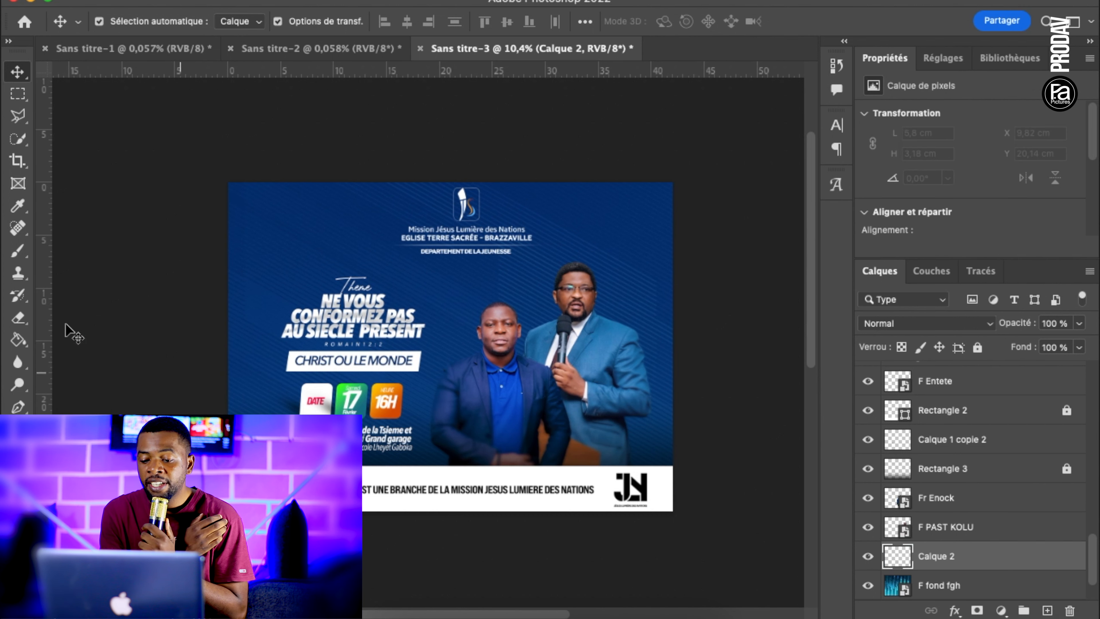
left_click(18, 252)
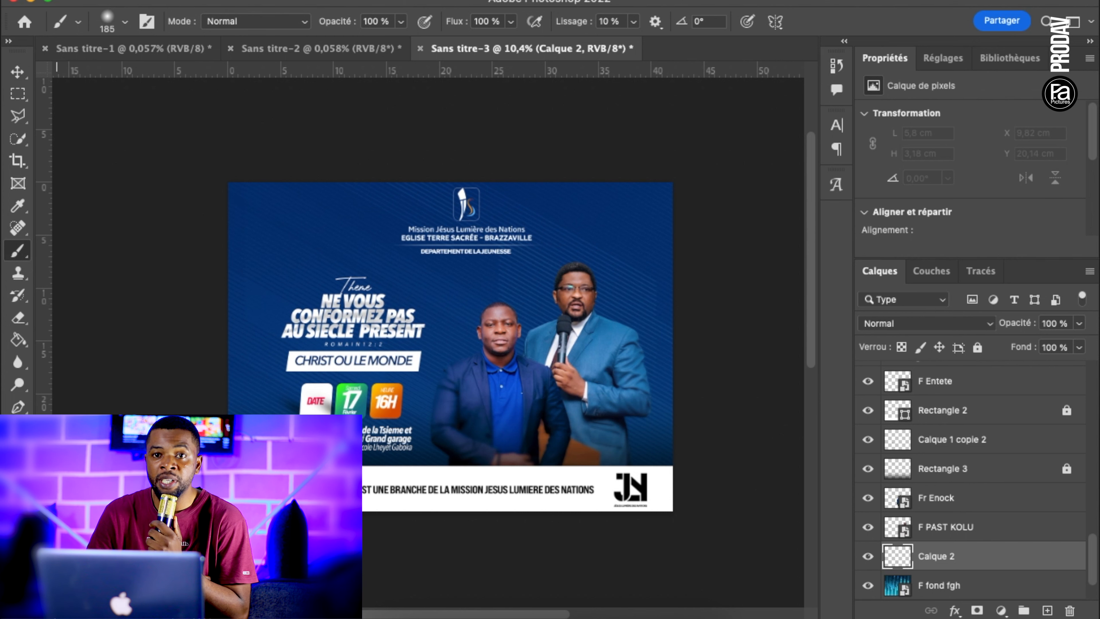
left_click(14, 574)
left_click_drag(649, 457, 519, 271)
left_click(1003, 346)
right_click(541, 234)
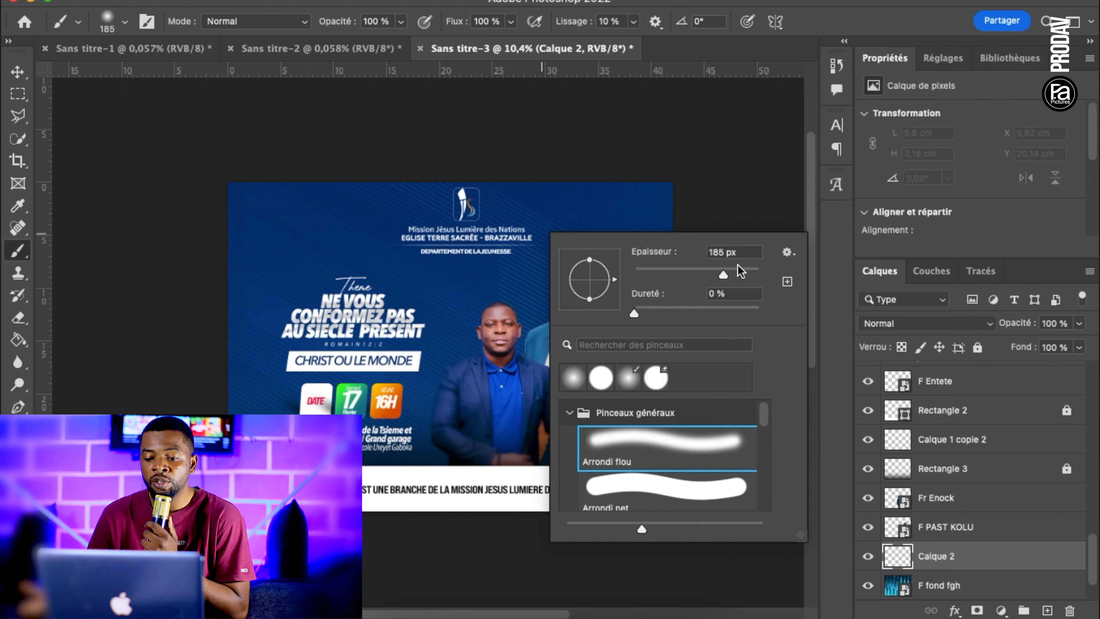
left_click_drag(745, 276, 754, 276)
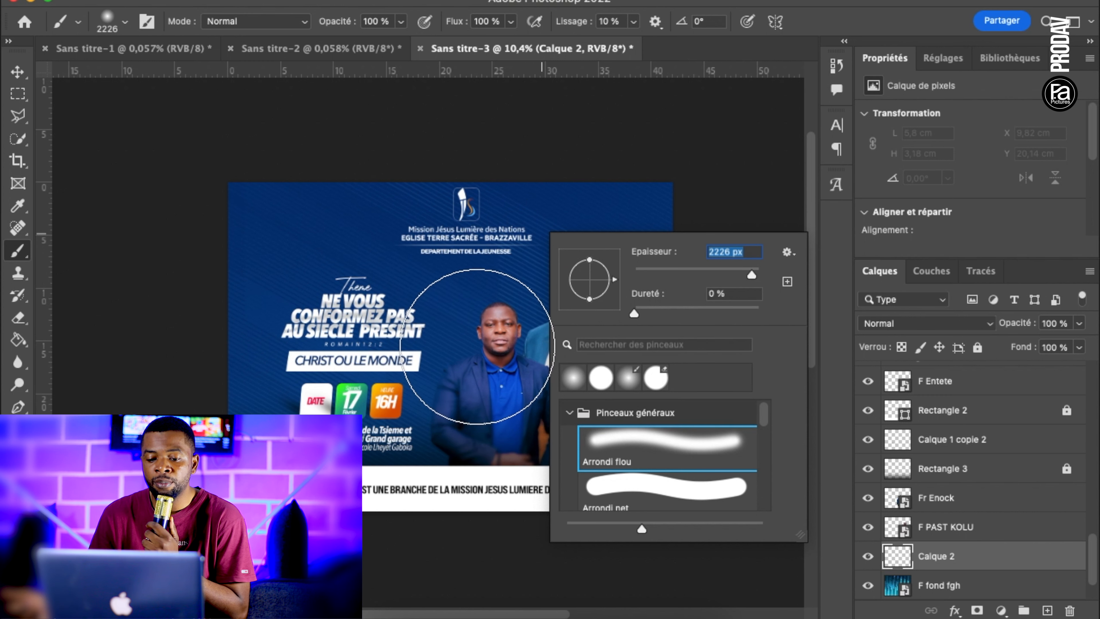
left_click(476, 344)
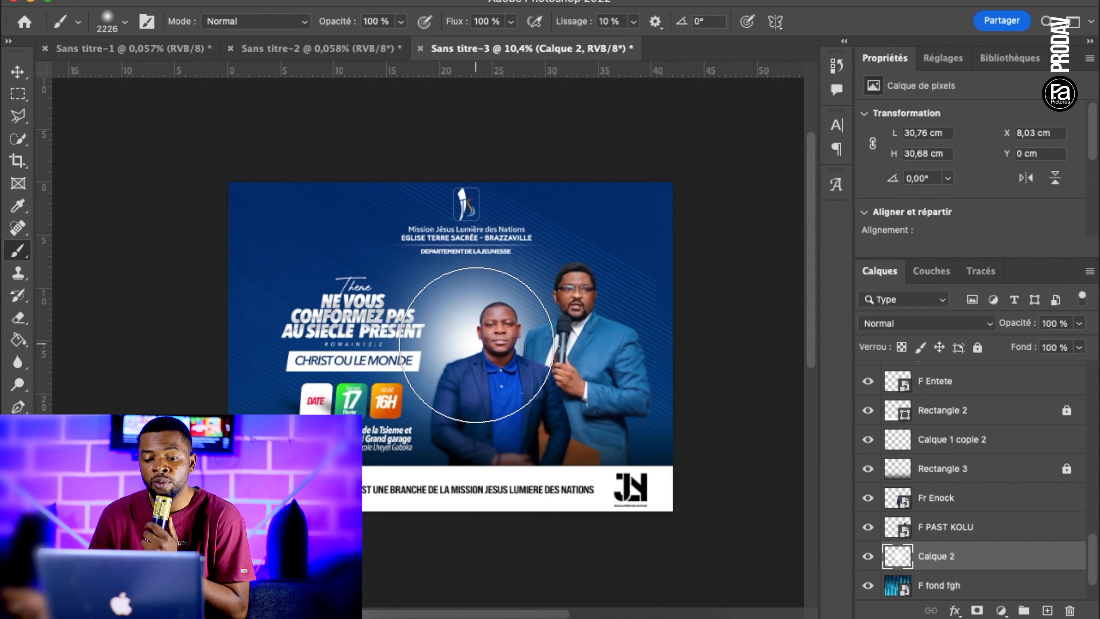
Move the white glow right and slightly down behind the two speakers, to about X 11.75 cm, Y 1.48 cm
left_click(17, 72)
mouse_move(481, 312)
left_mouse_down()
mouse_move(537, 361)
mouse_move(500, 319)
left_mouse_up()
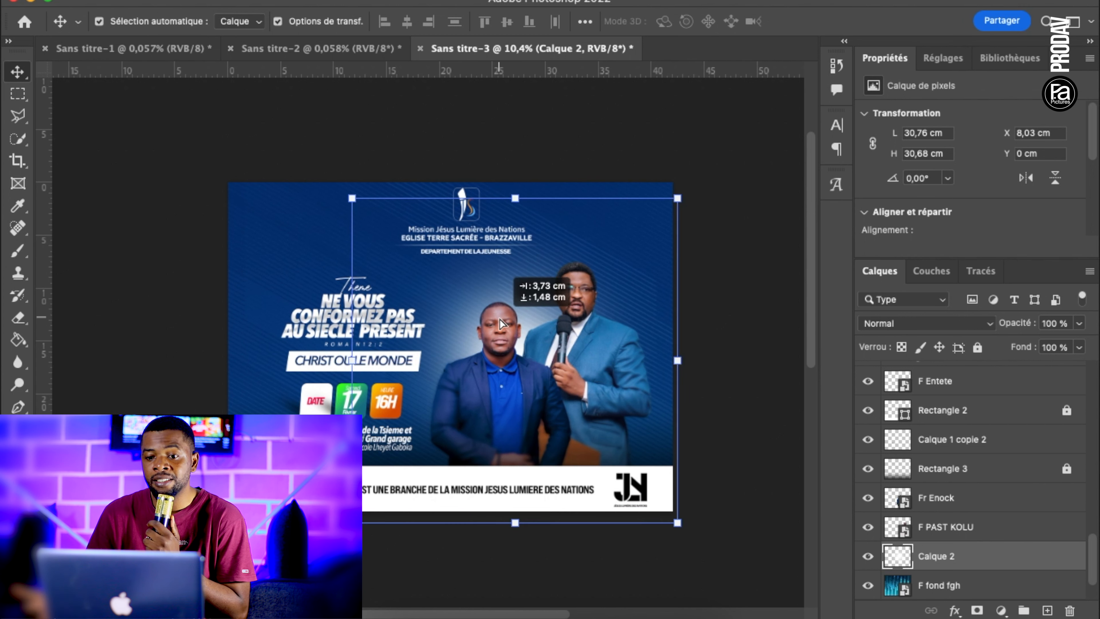
left_click(725, 362)
left_click(529, 293)
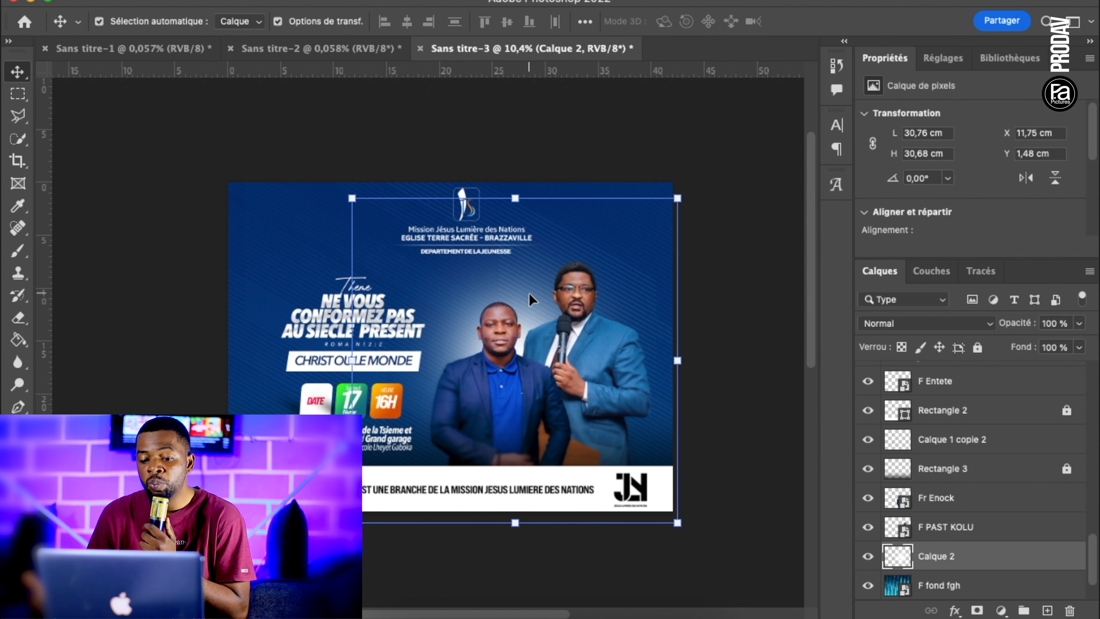
Duplicate the glow layer to strengthen the light behind the speakers, and nudge both glow layers slightly right
key("super+j")
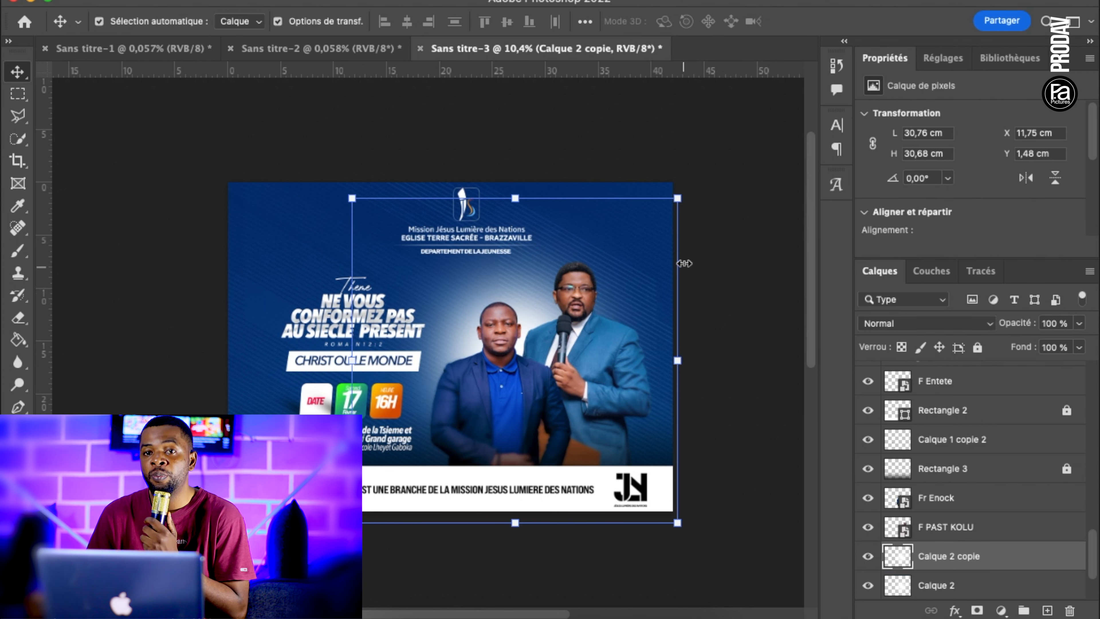
key("super+t")
left_click_drag(677, 198, 670, 211)
key("Return")
left_click(749, 280)
scroll(650, 278, "up", 2)
left_click(574, 271)
left_click(950, 585, "shift")
key("shift+Right")
key("shift+Right")
key("shift+Right")
key("shift+Right")
key("shift+Right")
key("shift+Right")
key("shift+Right")
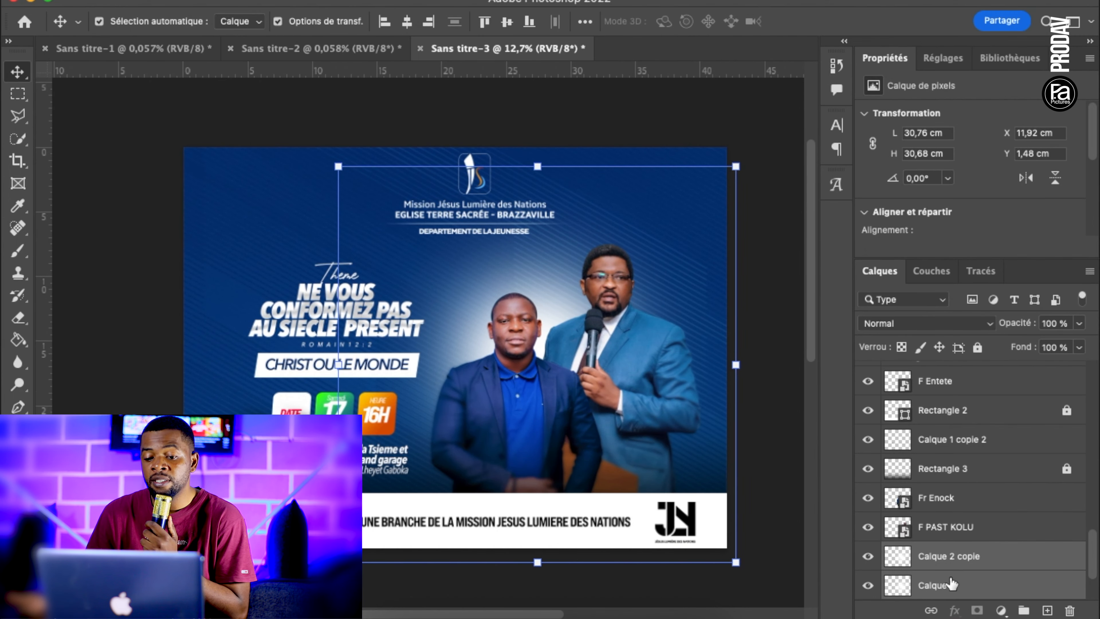
left_click(764, 302)
scroll(765, 302, "down", 2)
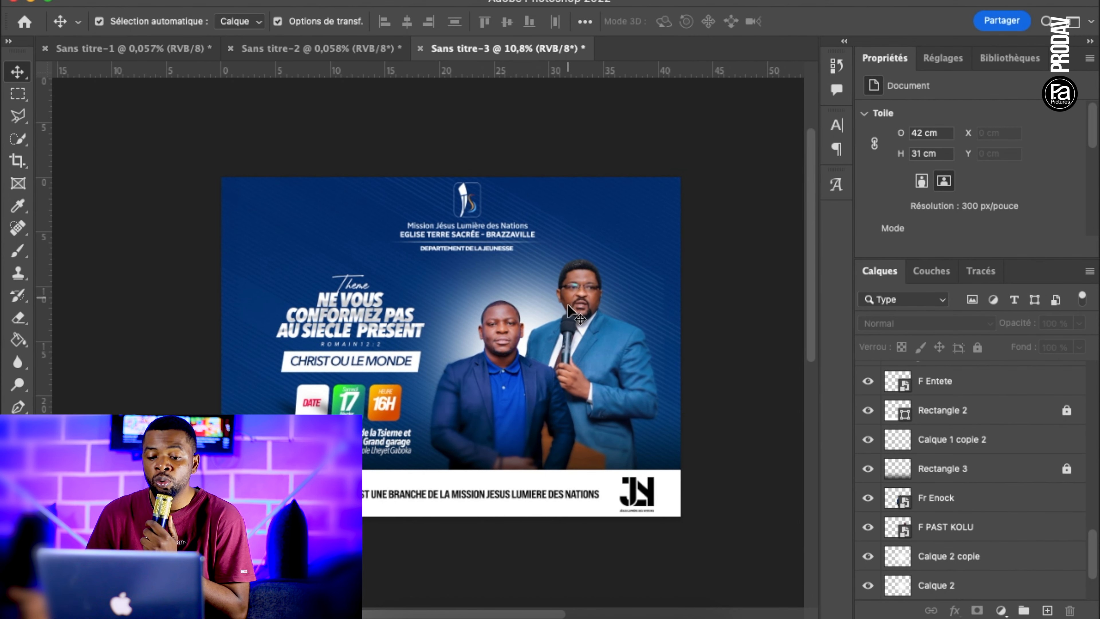
Lock the speaker, glow and background texture layers, and slightly enlarge the block of theme text, date boxes and address
left_click_drag(259, 247, 450, 442)
left_click(509, 397)
left_click_drag(716, 385, 359, 465)
left_click(218, 418)
left_click_drag(271, 250, 408, 453)
left_click_drag(425, 273, 431, 264)
left_click_drag(259, 455, 249, 462)
key("Return")
left_click(470, 565)
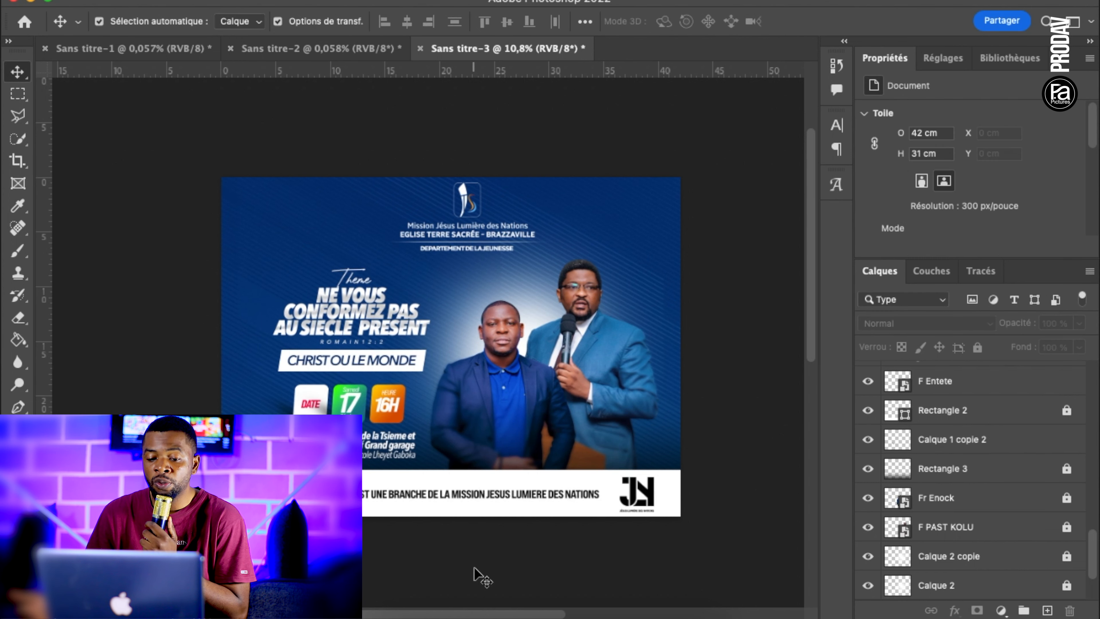
Draw a closed Pen path about 3890 × 3267 px with a diagonal edge over the poster's left part above F fond fgh, and convert it to a shape
scroll(497, 543, "down", 5)
scroll(511, 455, "up", 5)
scroll(935, 502, "down", 3)
left_click(998, 536)
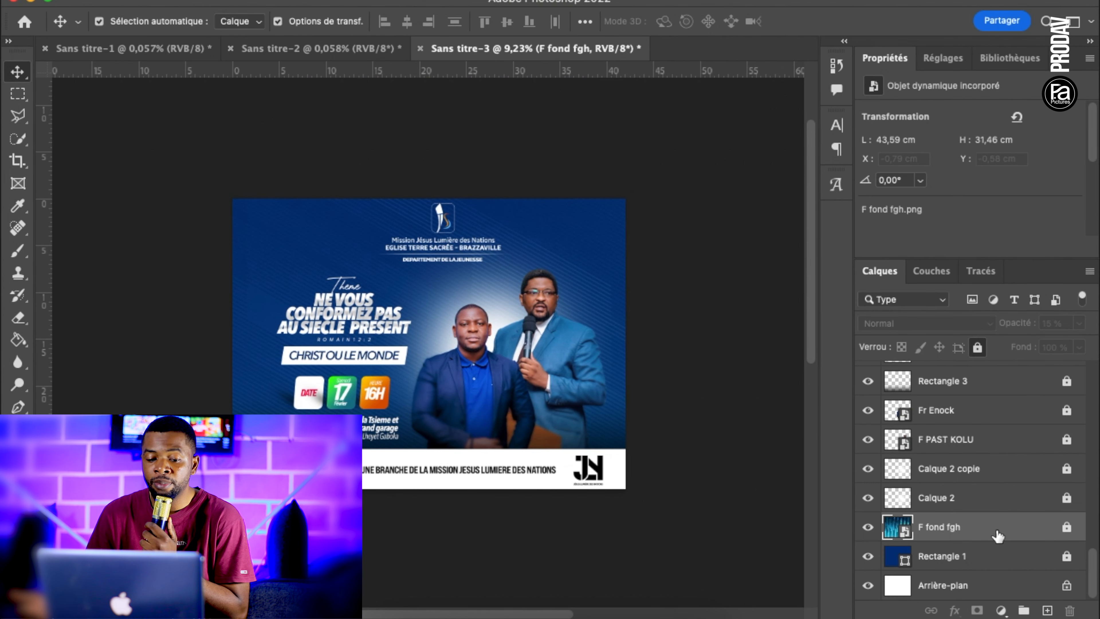
left_click(18, 407)
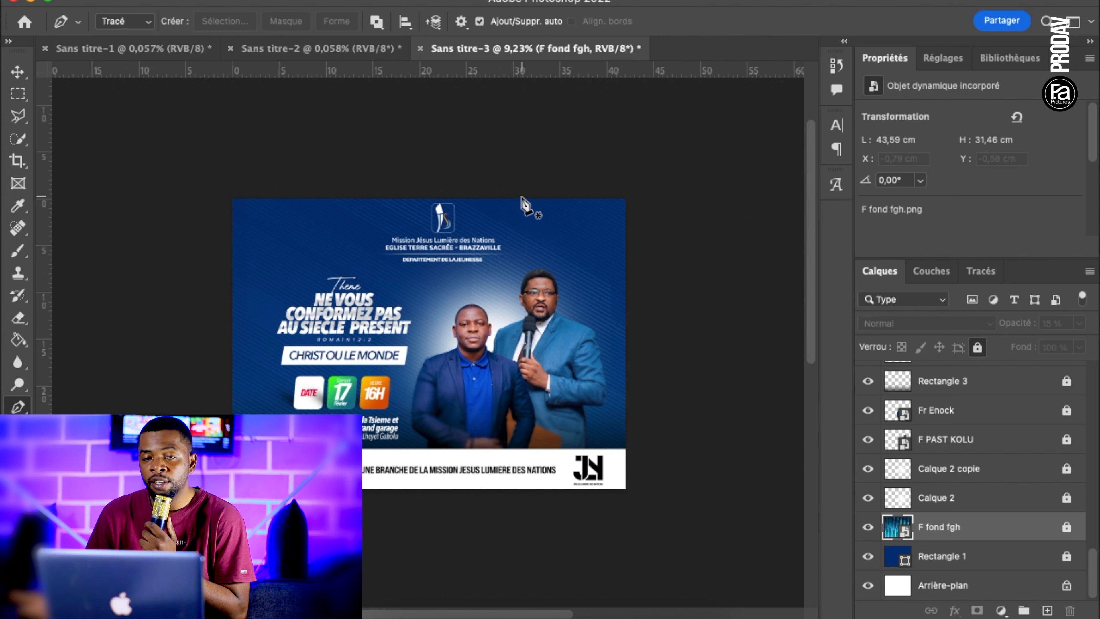
left_click(529, 192)
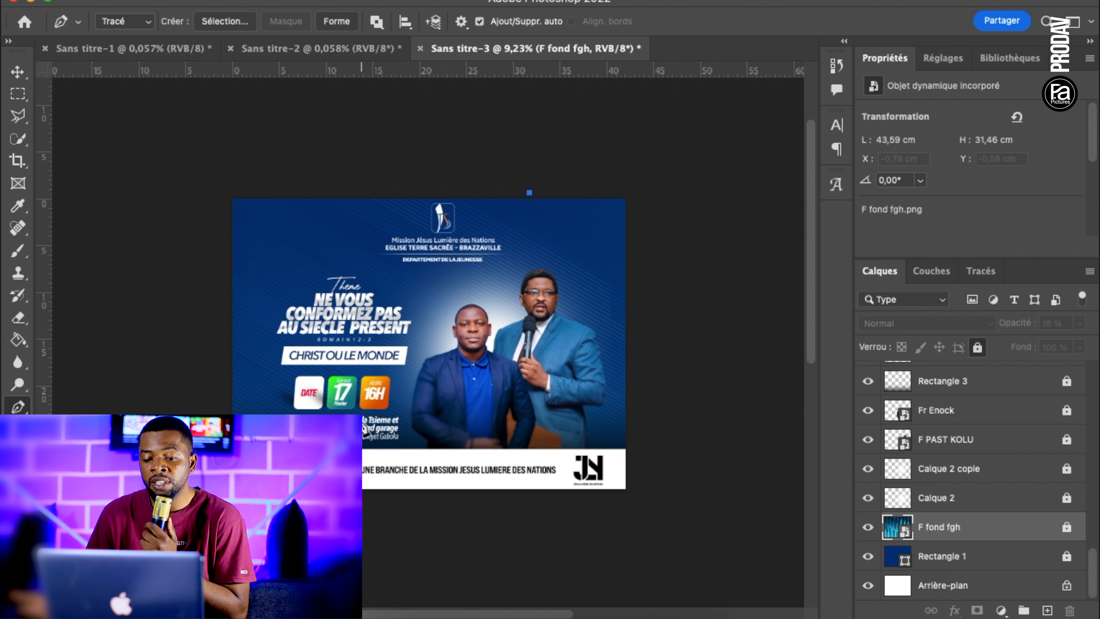
left_click(363, 435)
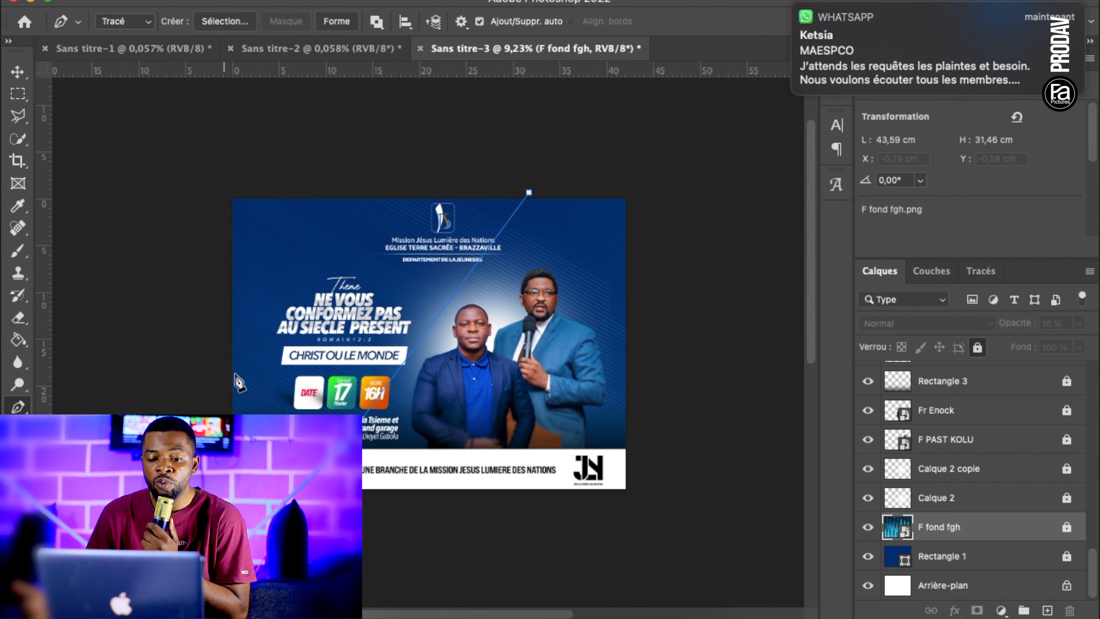
left_click(221, 186)
left_click(529, 193)
left_click(337, 21)
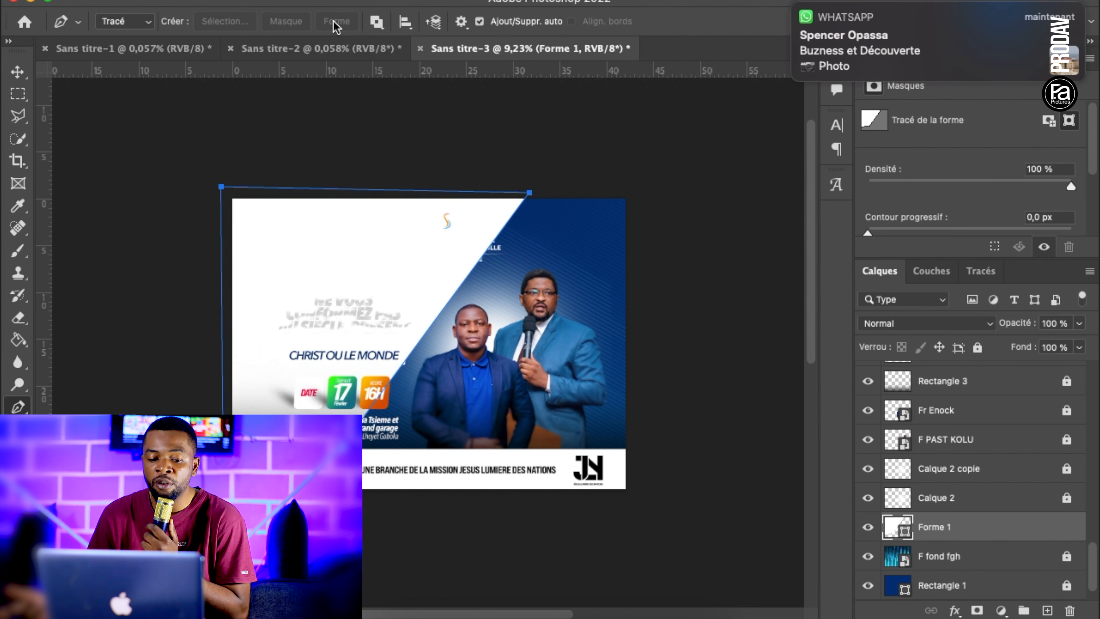
Remove the diagonal shape's fill colour and add a Gradient Overlay effect to its layer
key("u")
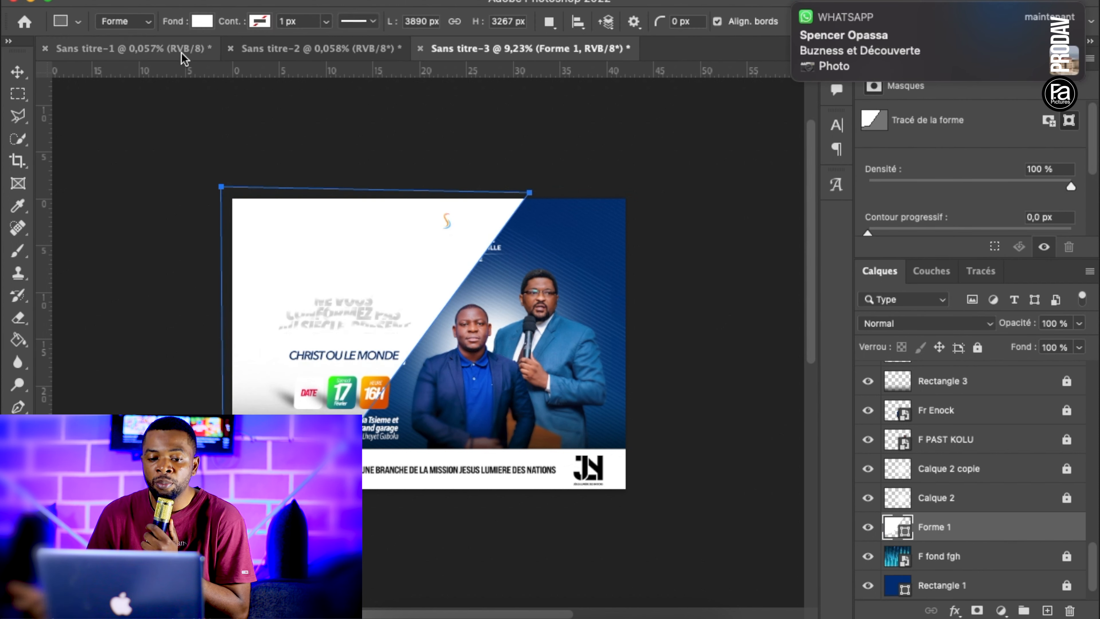
left_click(202, 21)
left_click(99, 55)
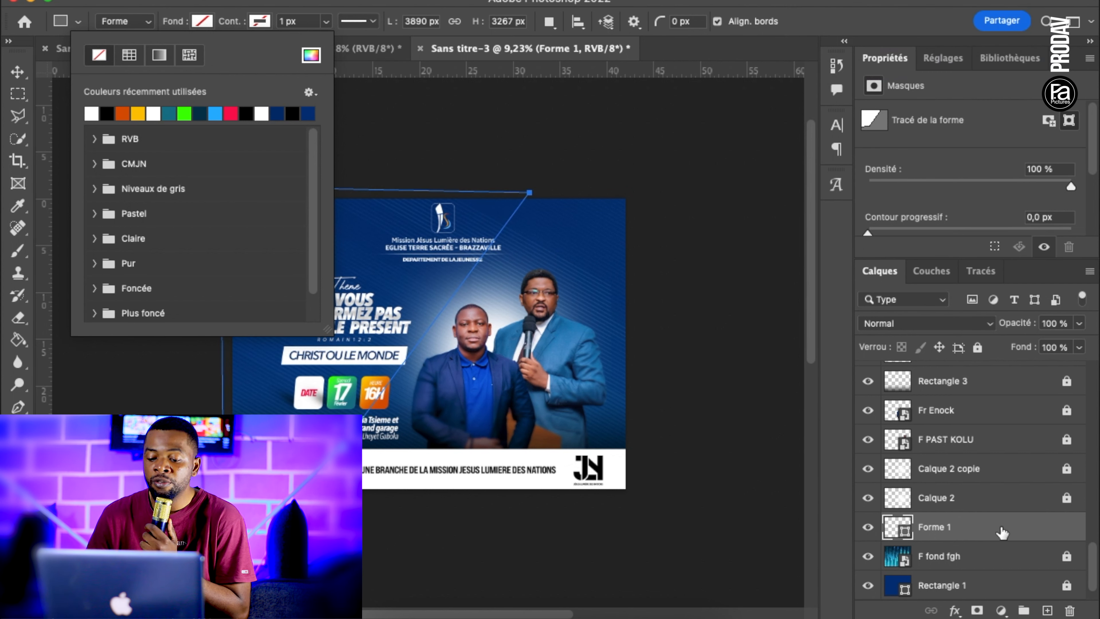
left_click(1003, 531)
left_click(954, 610)
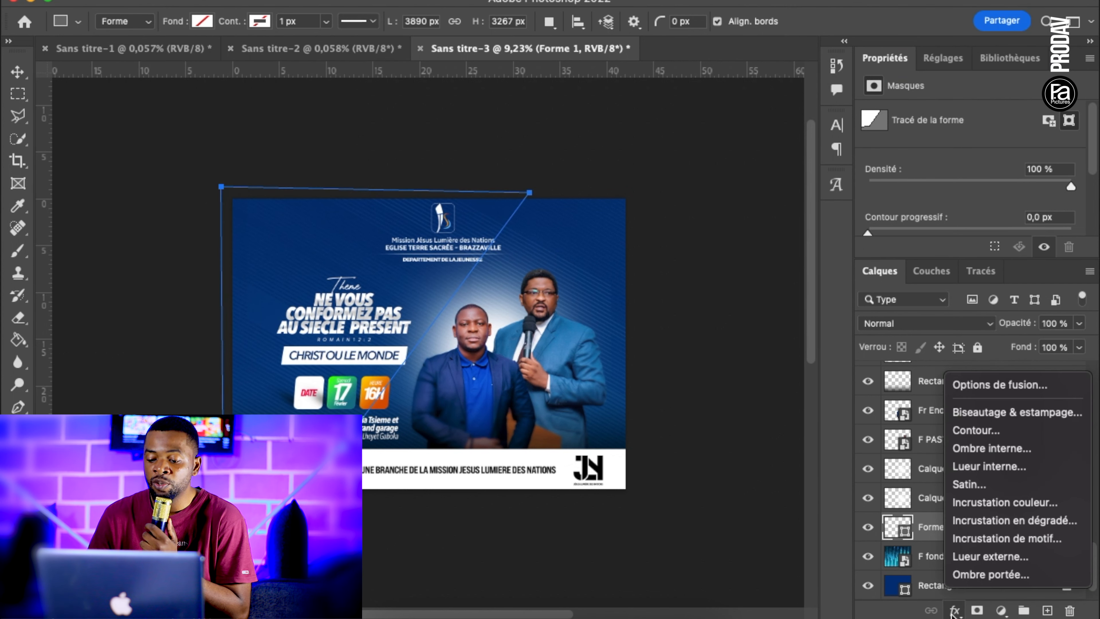
left_click(1045, 520)
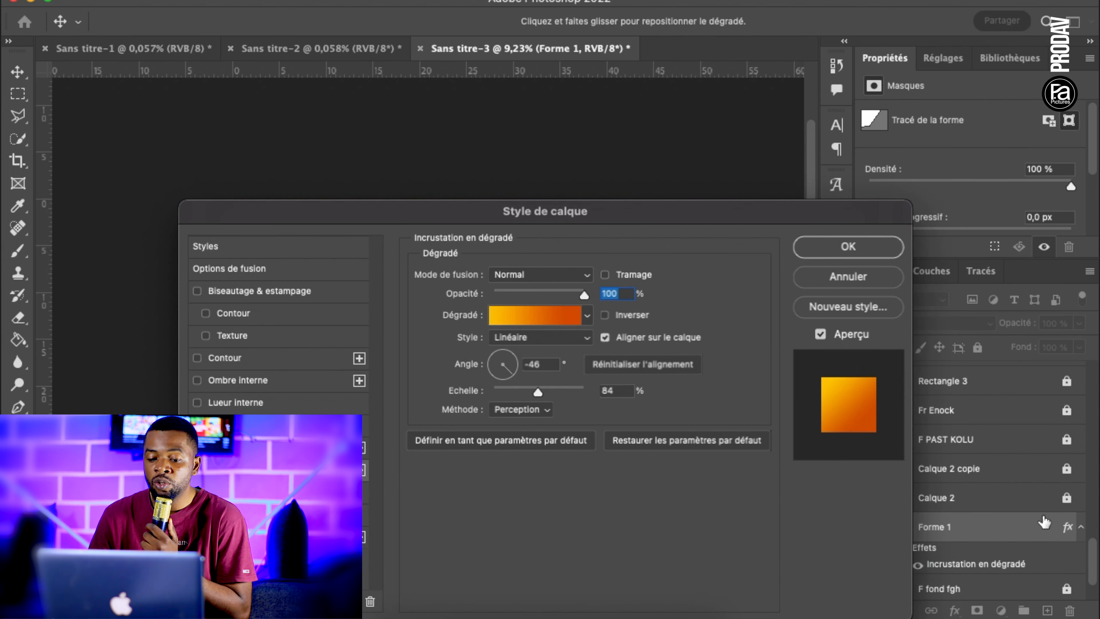
left_click_drag(643, 217, 856, 358)
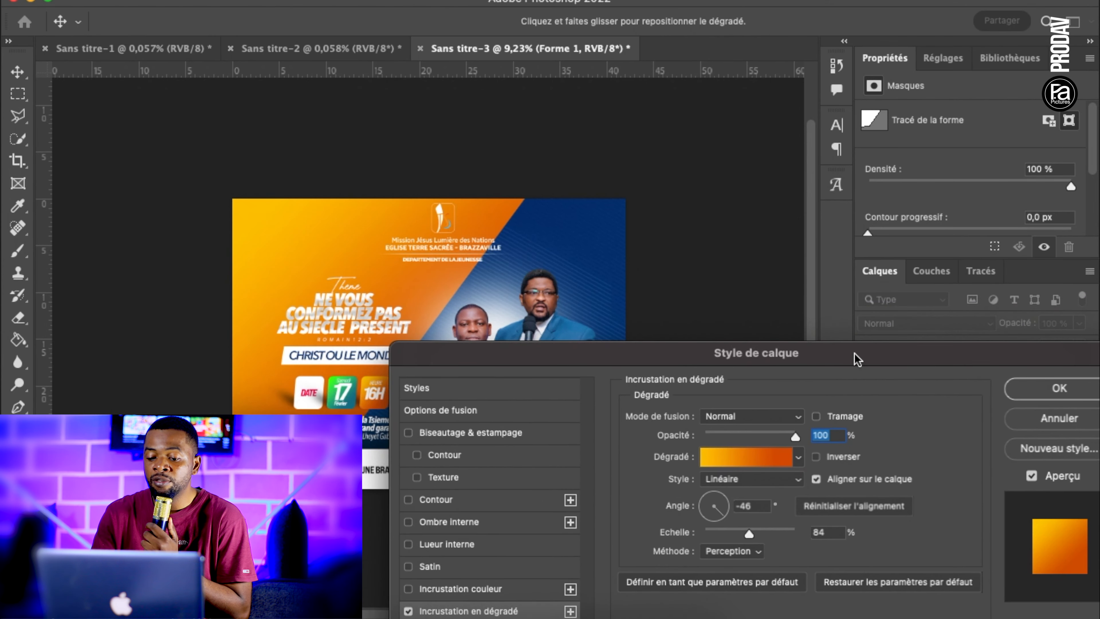
Move the overlay gradient's orange colour stop to 99 % and set both colour stops to white (ffffff)
left_click(767, 458)
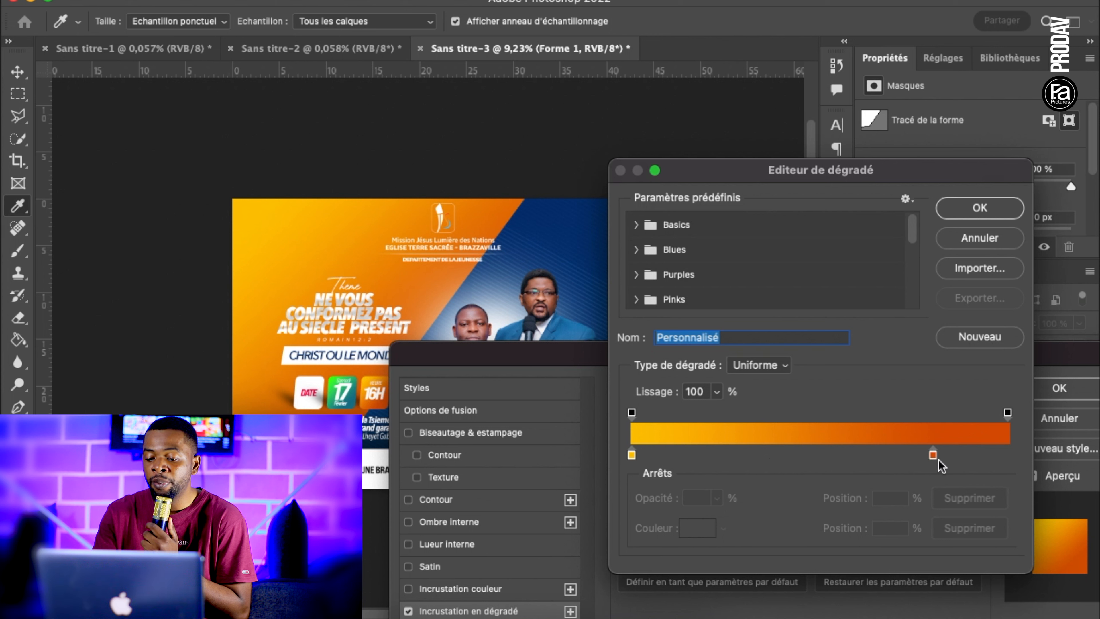
left_click_drag(932, 454, 1028, 467)
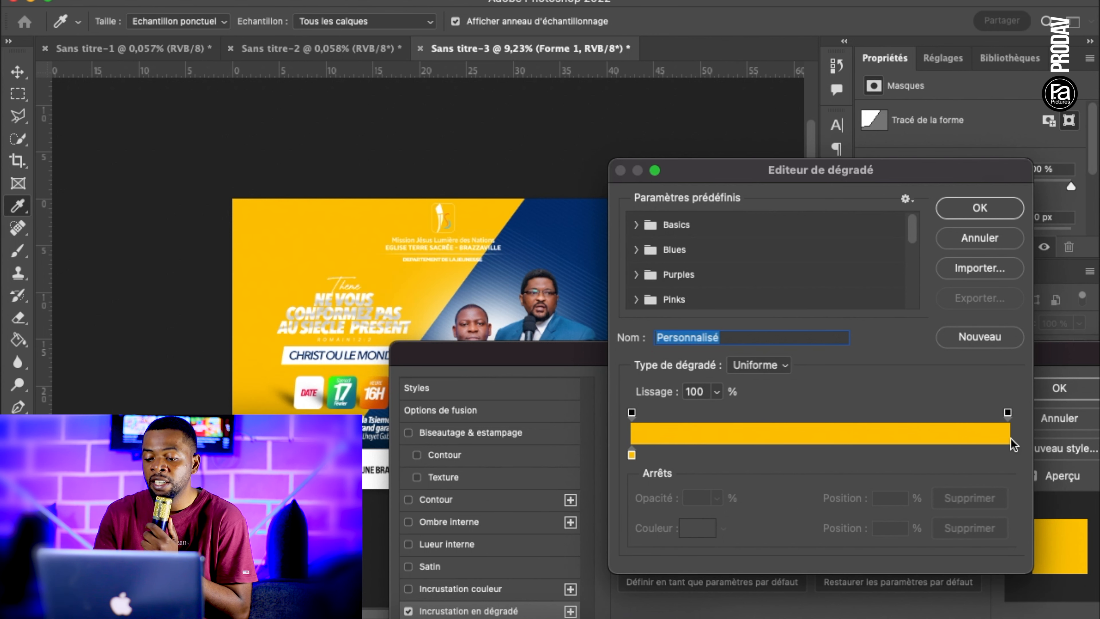
left_click(1005, 455)
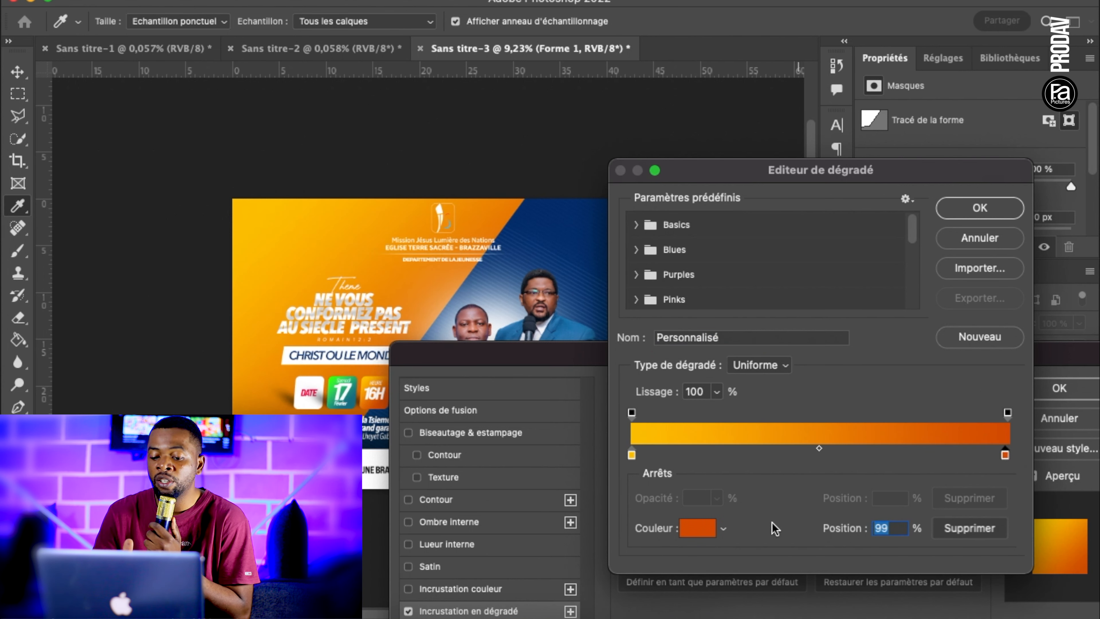
left_click(705, 536)
type("ffffff")
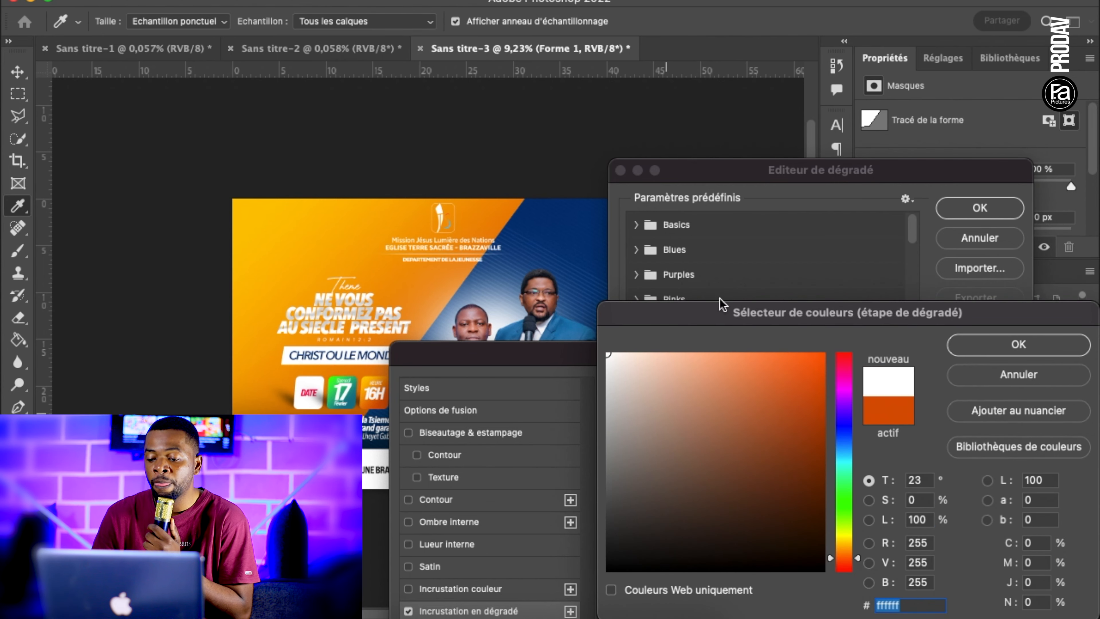
left_click(1039, 347)
left_click(632, 454)
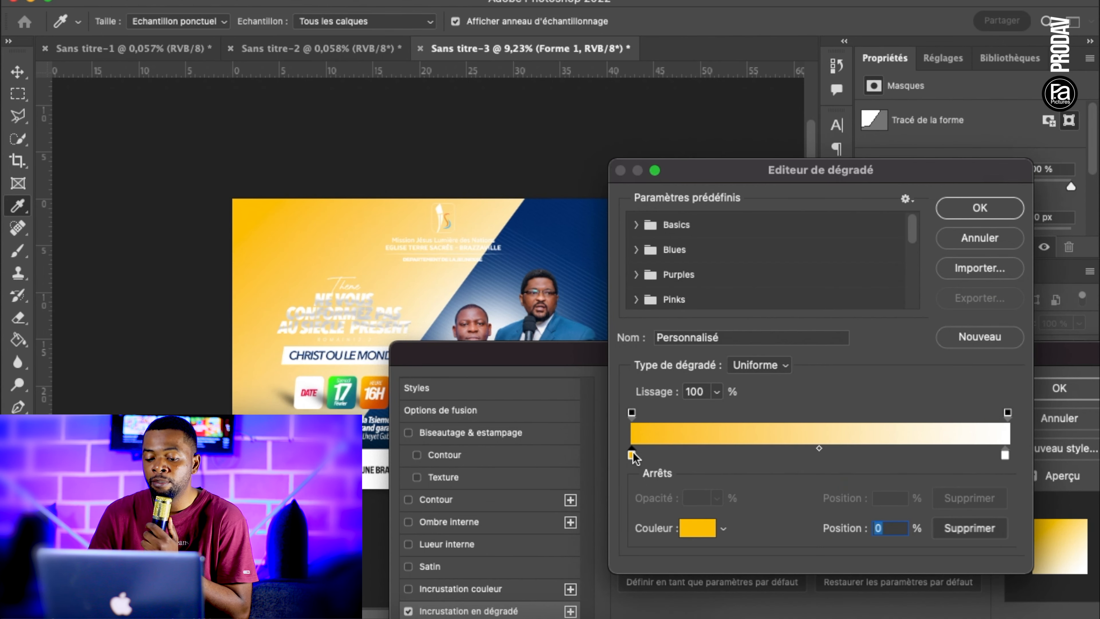
left_click(702, 527)
type("ffffff")
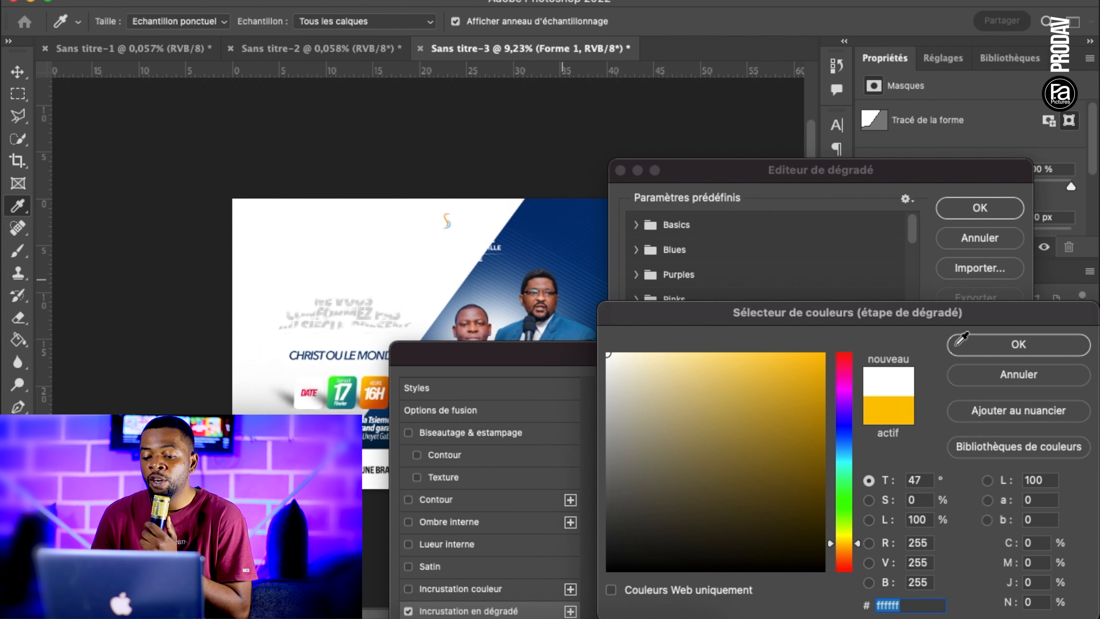
left_click(1017, 344)
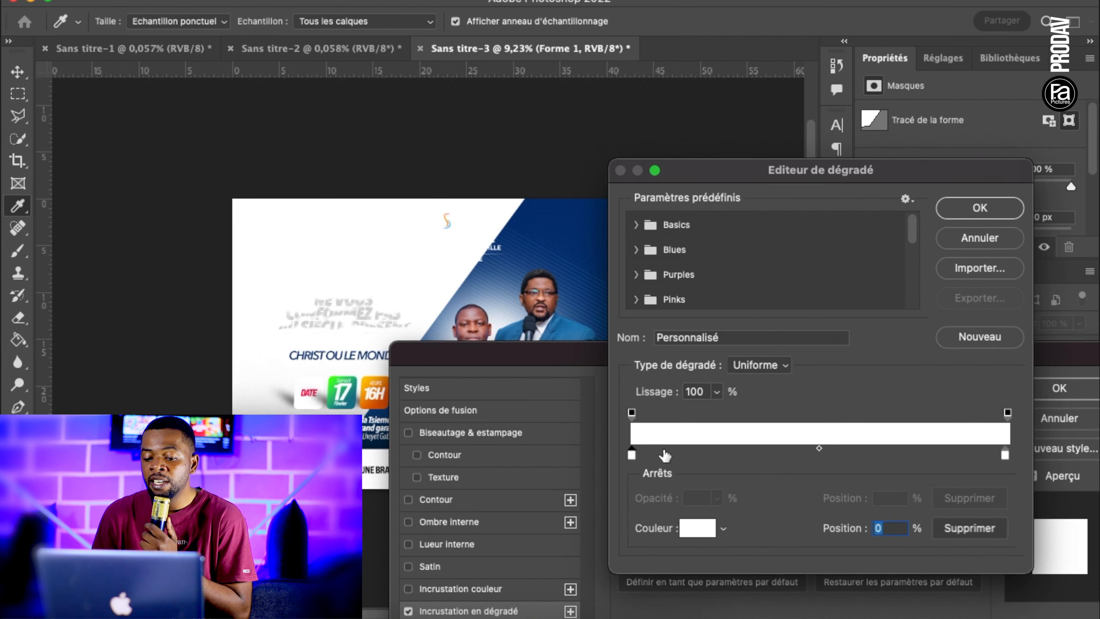
Set the opacity of the gradient's starting stop to 0 % and apply the Gradient Overlay to the diagonal shape
left_click(632, 413)
left_click(716, 499)
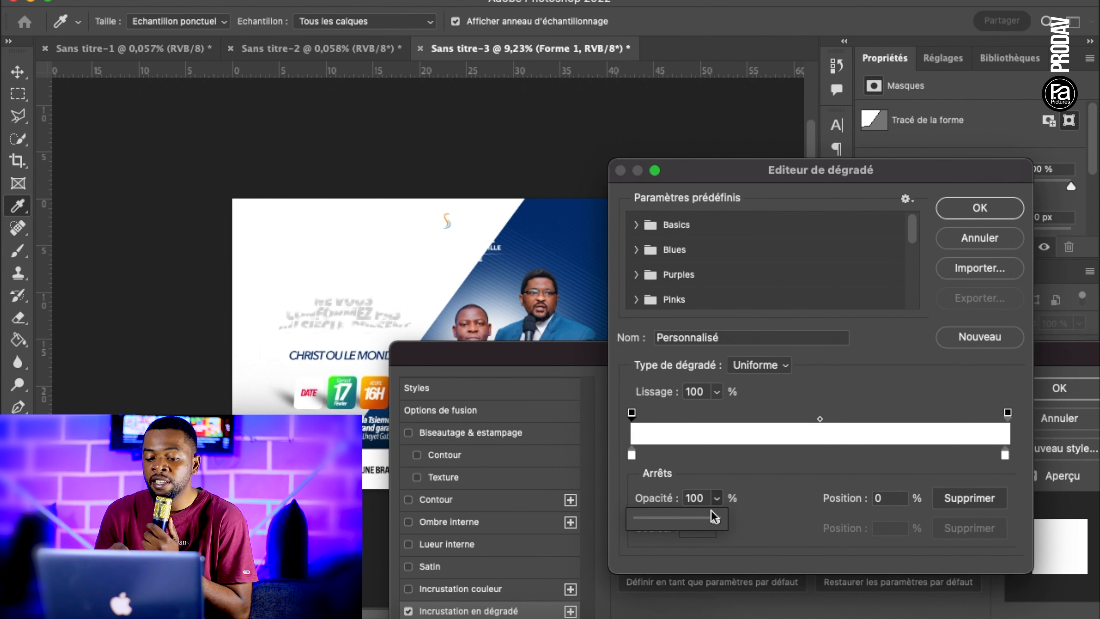
left_click_drag(717, 521, 577, 529)
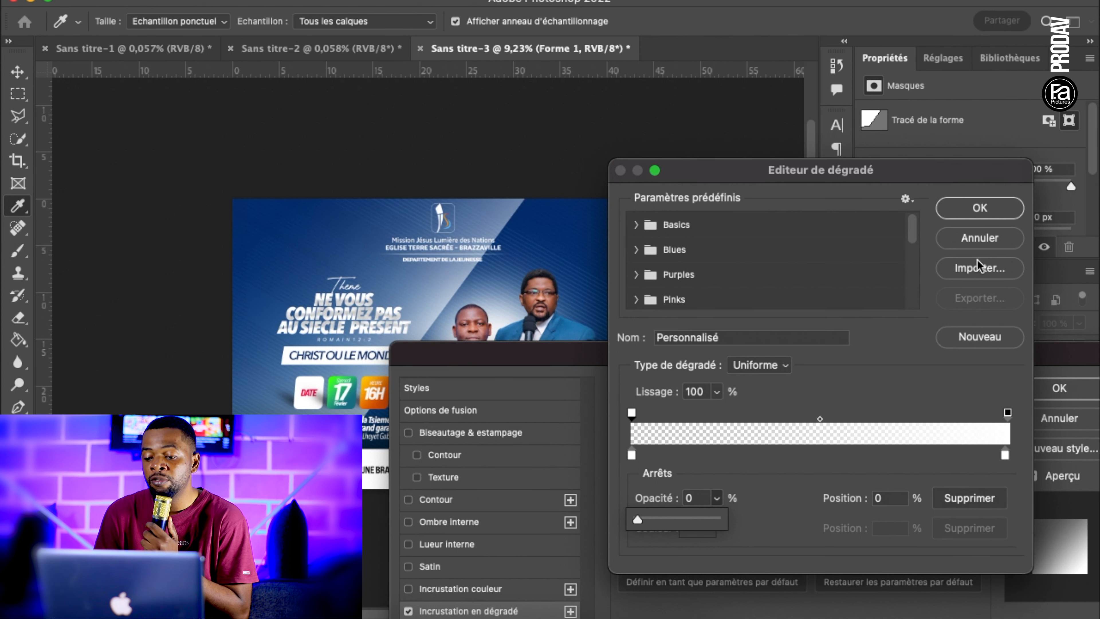
left_click(979, 209)
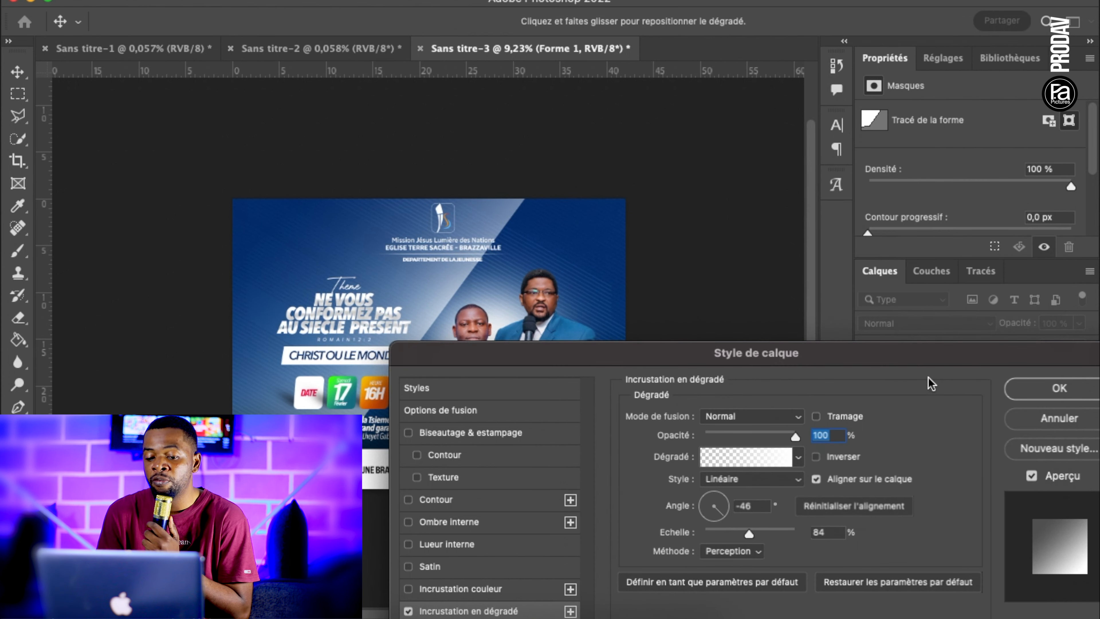
left_click(1019, 393)
Scale the diagonal shape up to about 109 % and nudge it slightly up and to the right
left_click(19, 67)
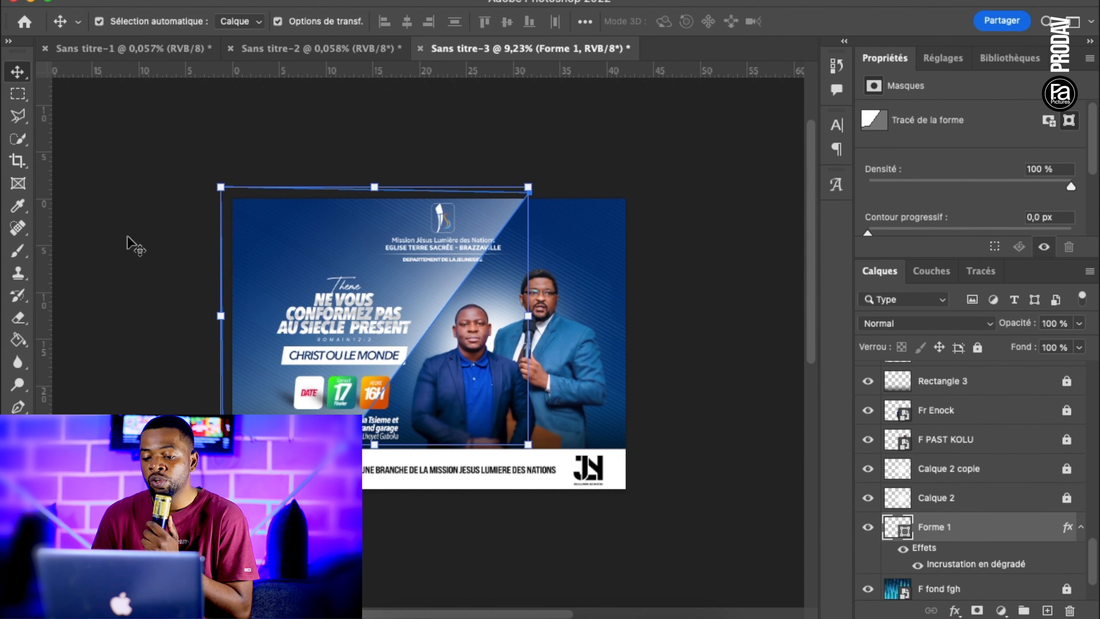
left_click_drag(527, 444, 554, 479)
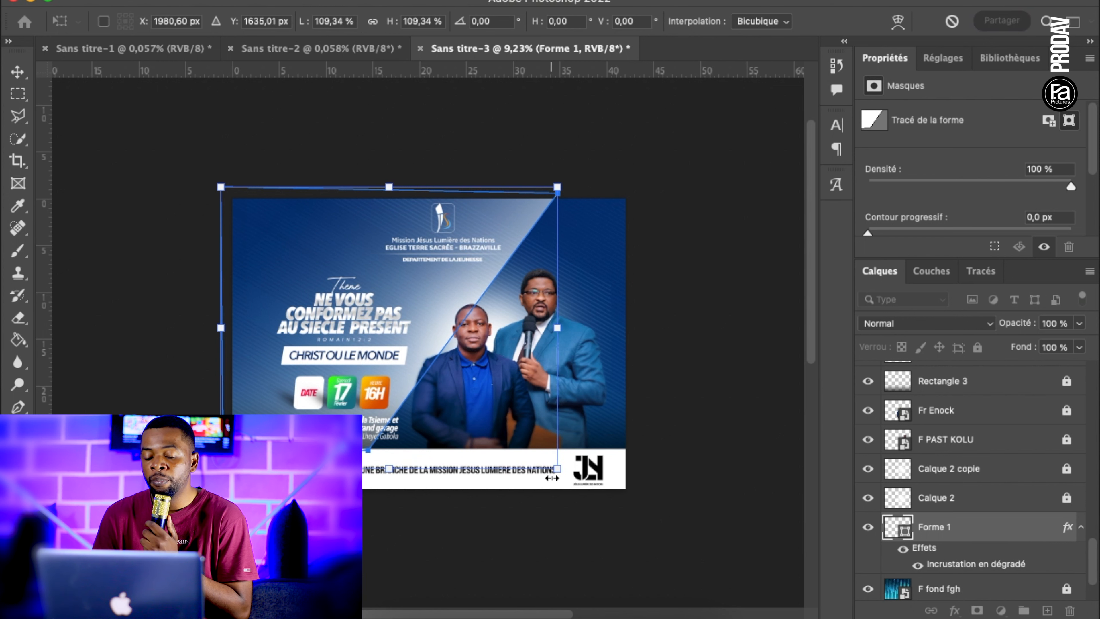
key("Return")
left_click(692, 387)
left_click_drag(533, 220, 513, 239)
Lower the opacity of the diagonal shape layer Forme 1 to 36 %
left_click(1079, 323)
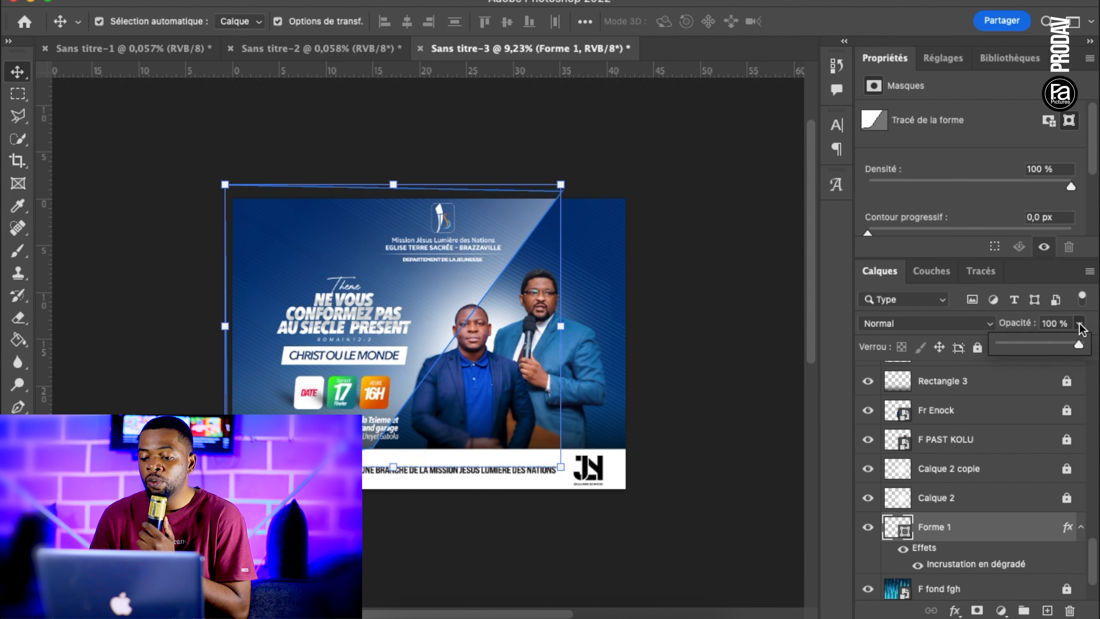
left_click_drag(1055, 347, 1038, 351)
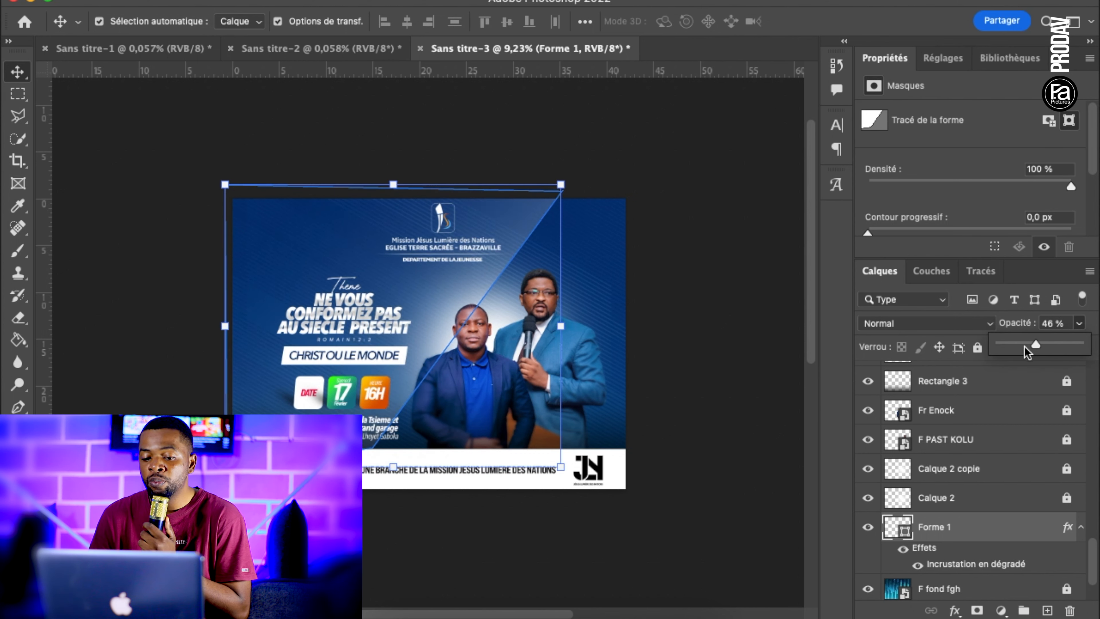
left_click(736, 310)
scroll(726, 307, "up", 2)
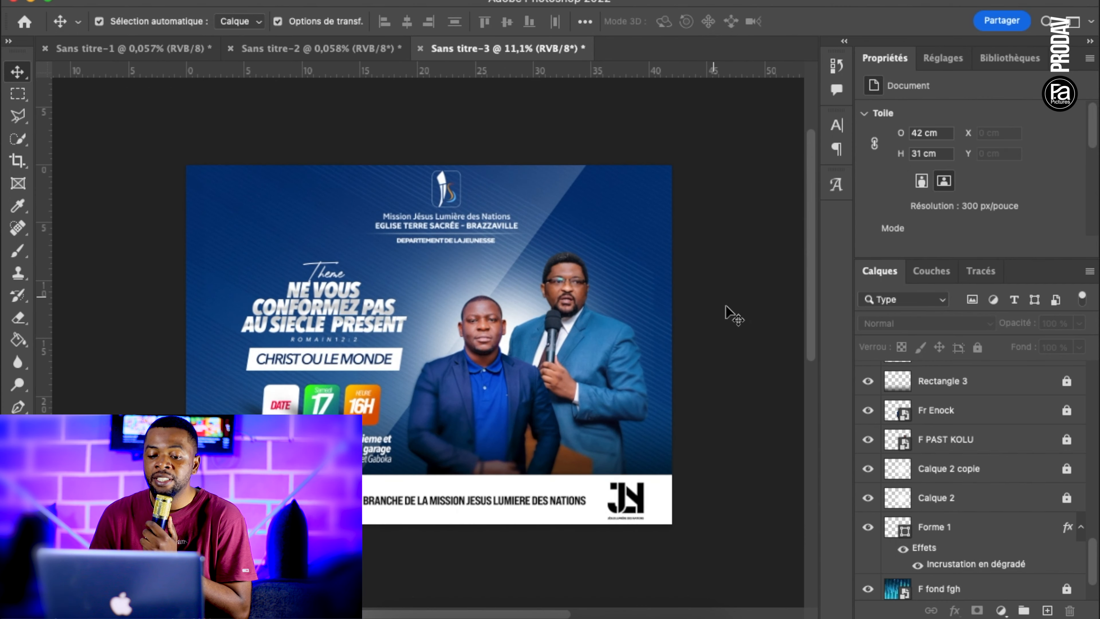
left_click(561, 192)
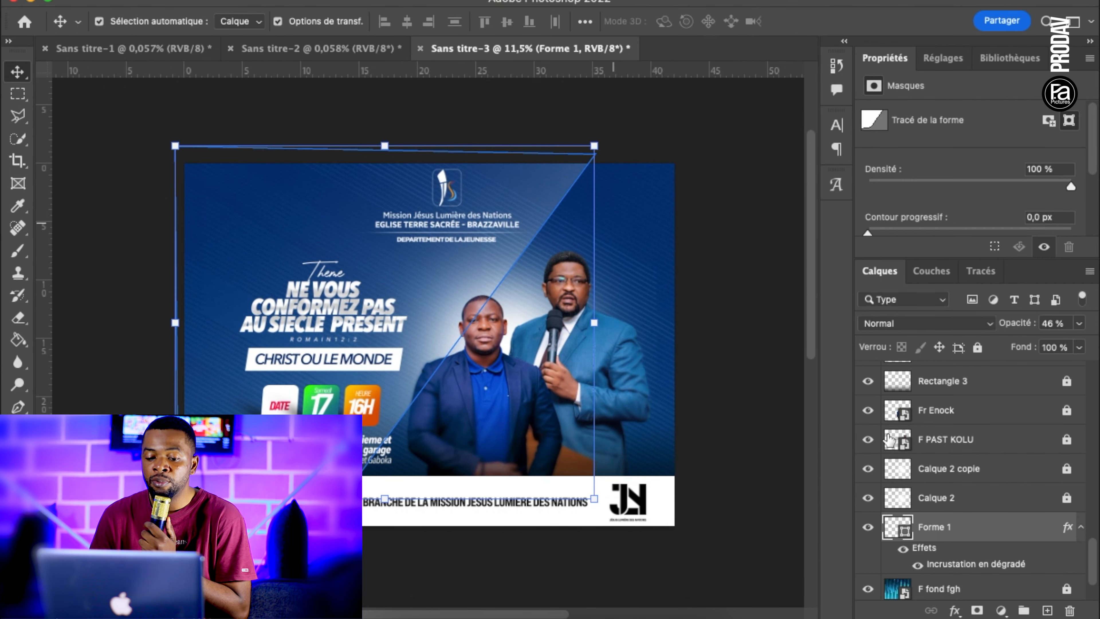
left_click(1066, 322)
key("Down")
key("Down")
key("Down")
key("Down")
key("Down")
key("Down")
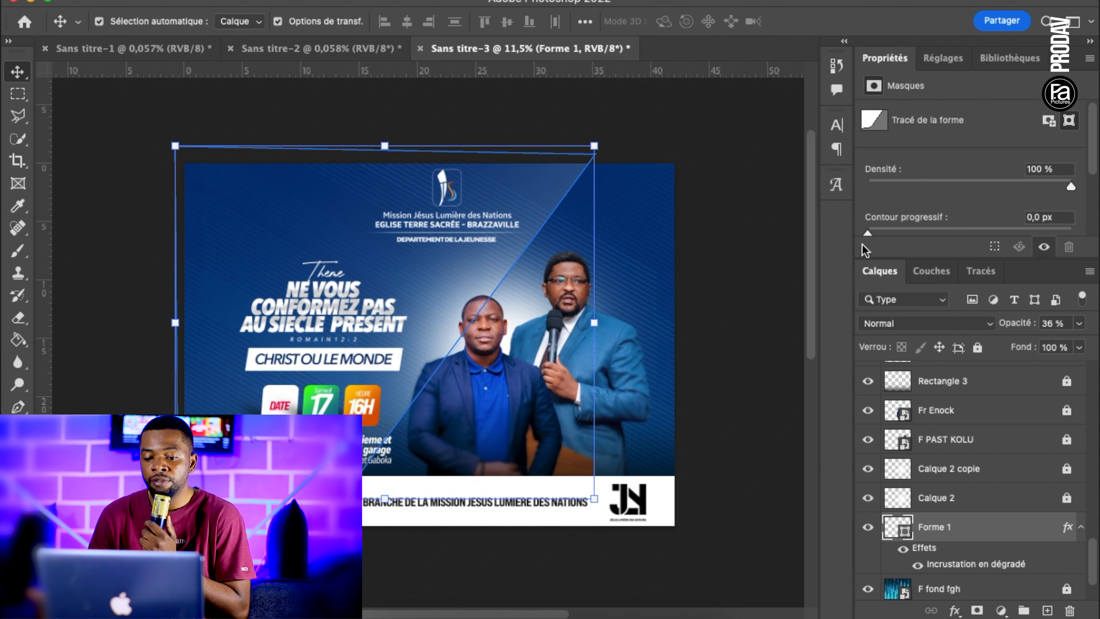
Place the diagonal shape layer beneath F fond fgh and add a new empty layer directly above that texture
left_click(763, 299)
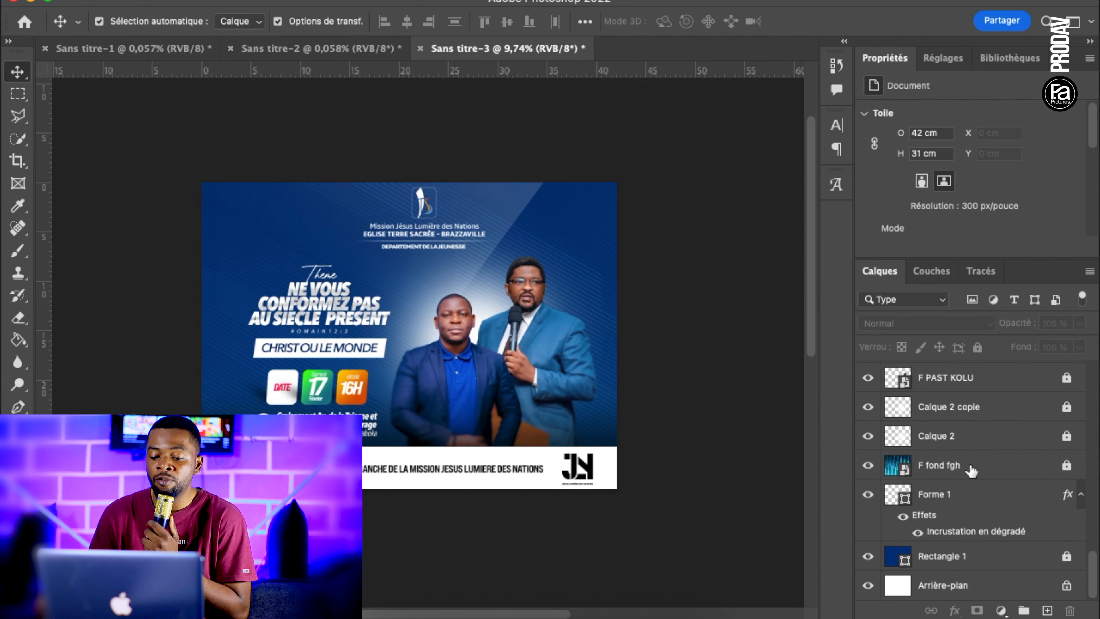
left_click(970, 469)
left_click(1047, 610)
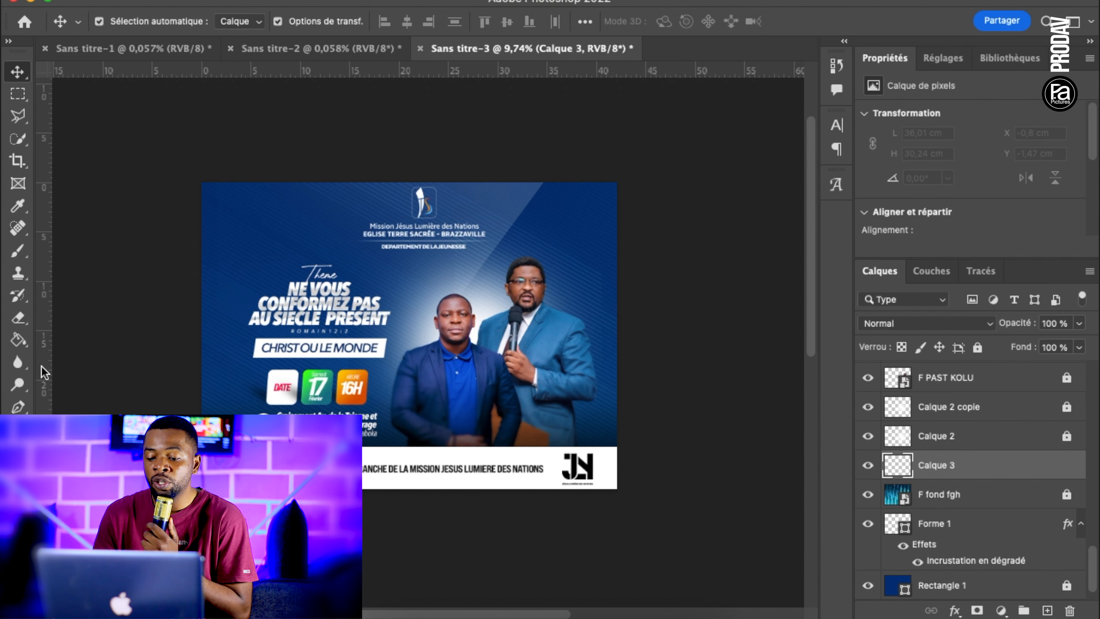
Paint soft white glows in the poster's upper-right and lower-left corners on the new layer with a 2226 px brush
left_click_drag(19, 257, 67, 250)
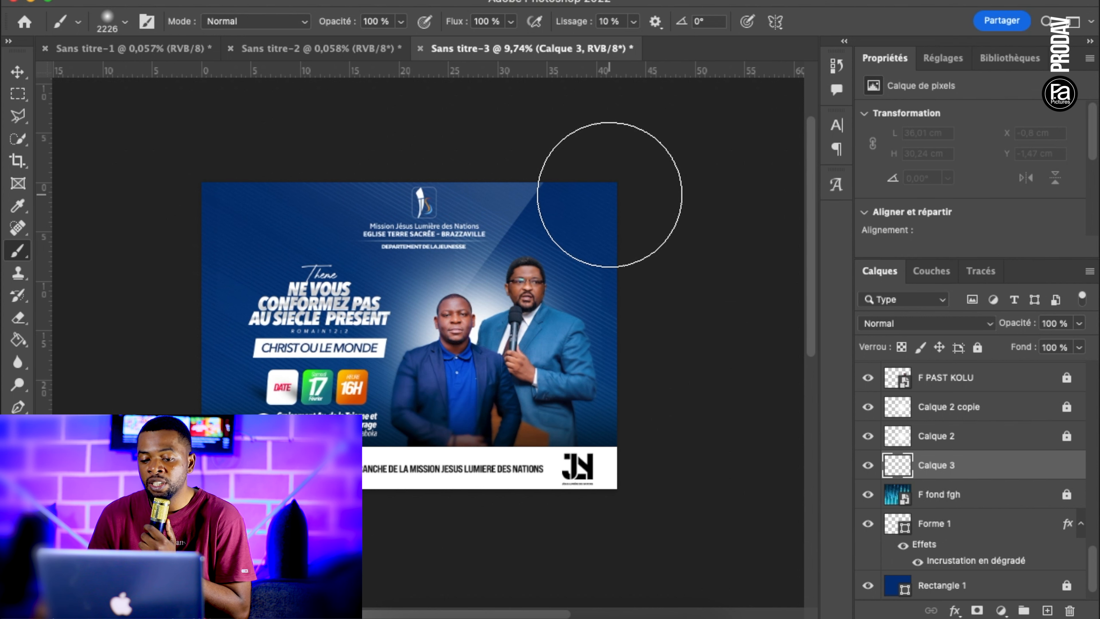
left_click(611, 197)
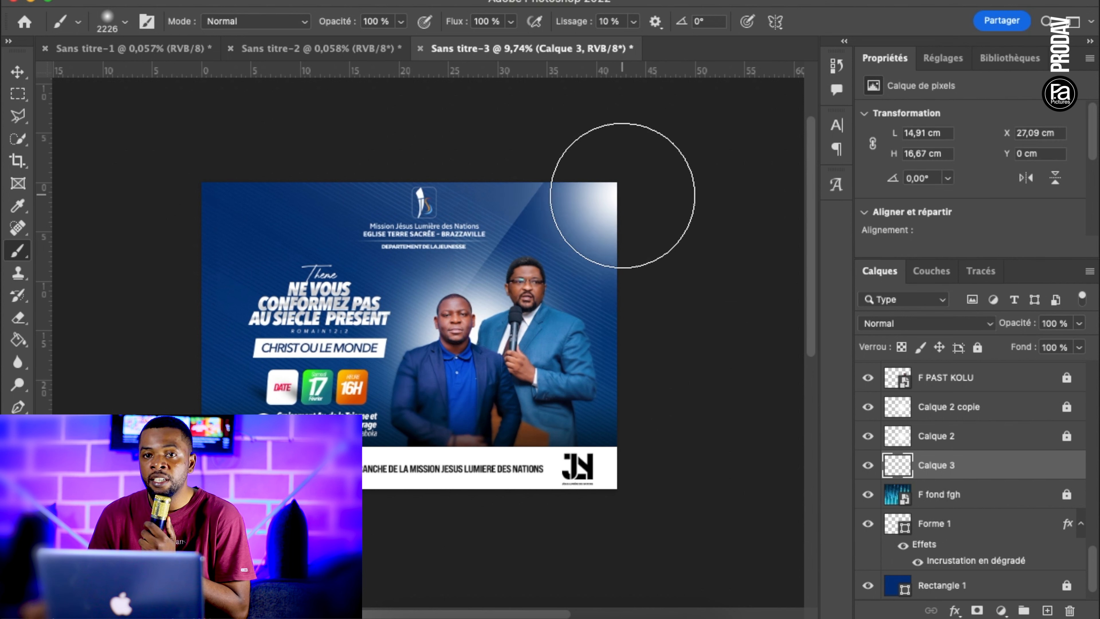
left_click(161, 411)
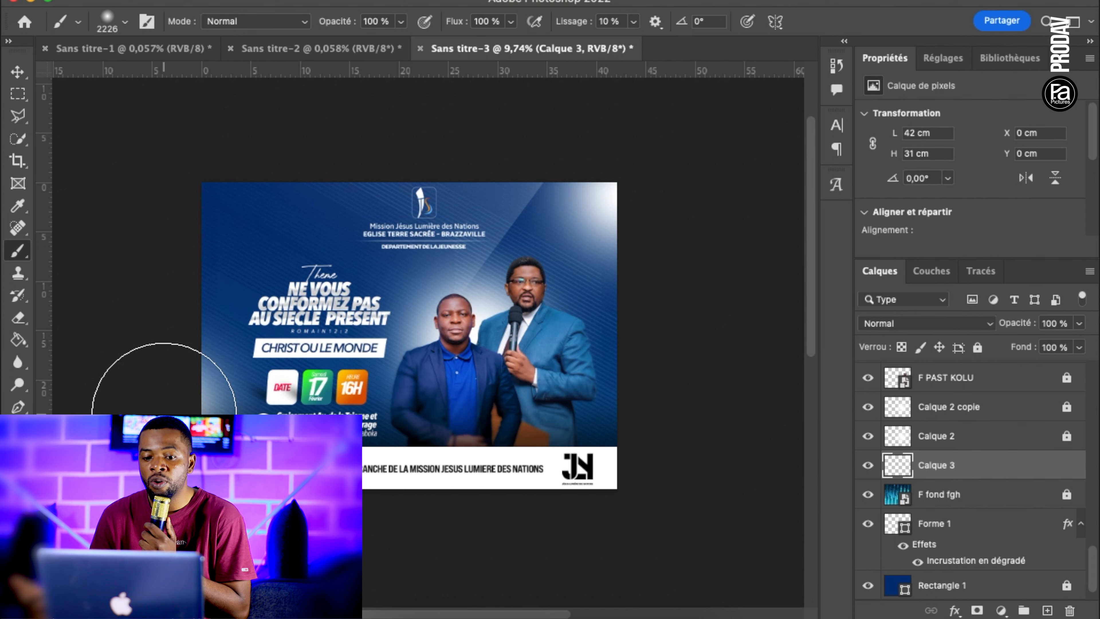
Add a Color Overlay effect in bright blue (00b4ff) at 100 % opacity to the corner glow layer
left_click(953, 610)
left_click(1052, 501)
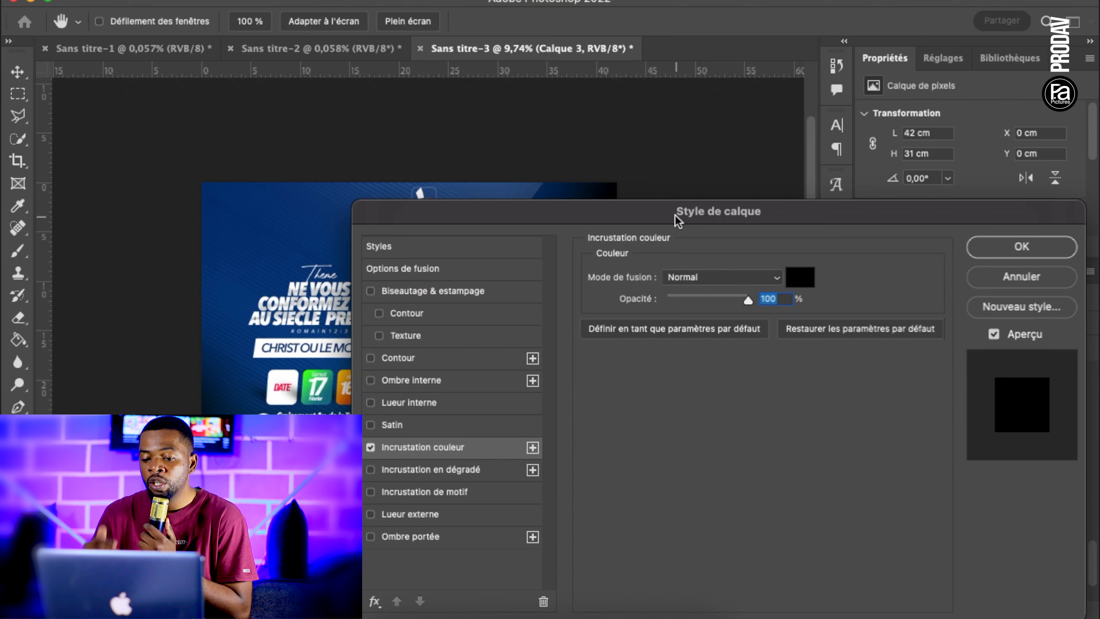
left_click_drag(758, 210, 957, 274)
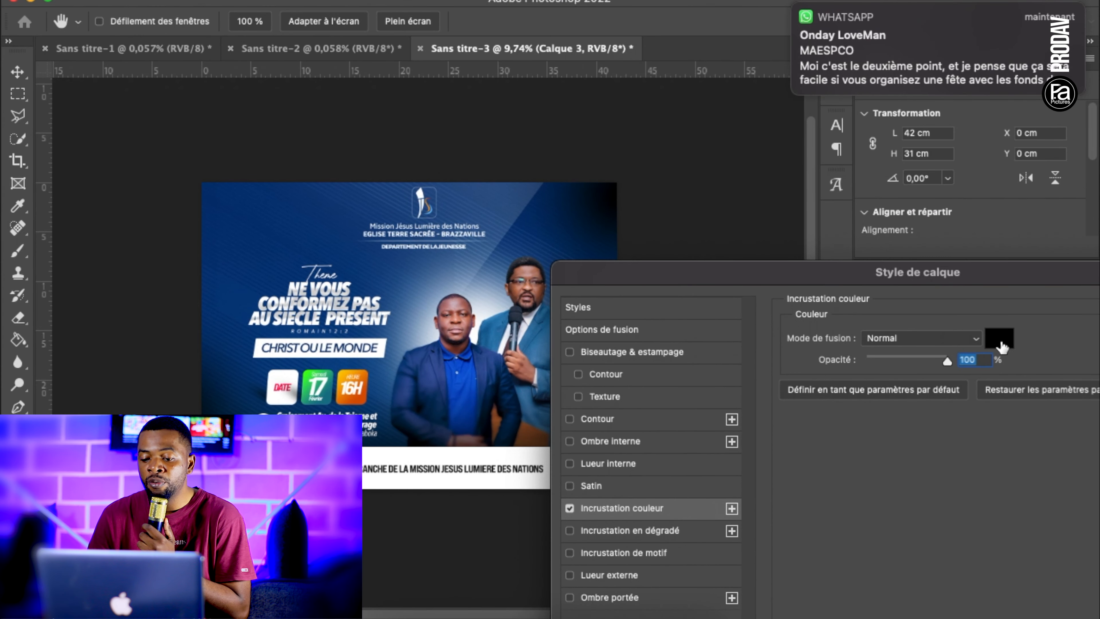
left_click(998, 338)
left_click(509, 198)
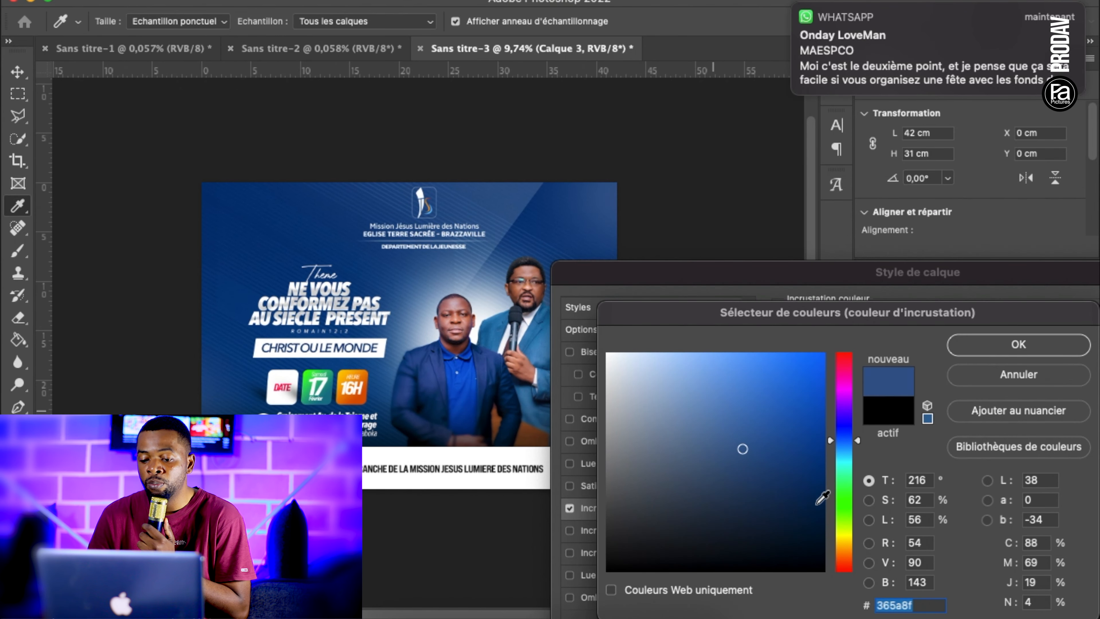
mouse_move(800, 425)
left_mouse_down()
mouse_move(872, 368)
mouse_move(913, 310)
left_mouse_up()
left_click_drag(833, 440, 846, 450)
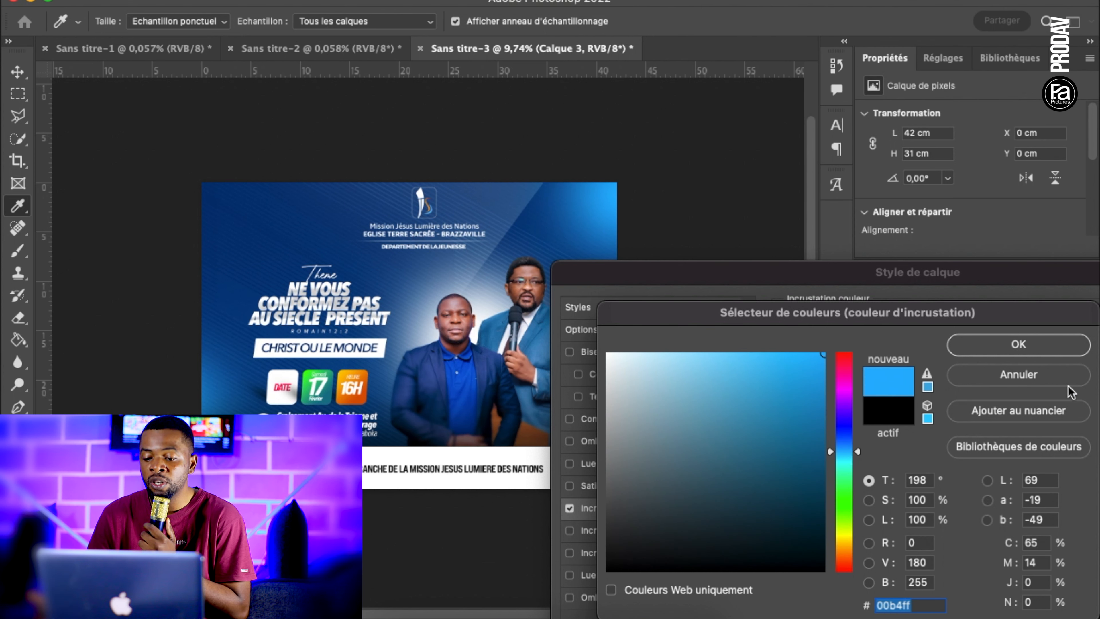
left_click(1034, 351)
left_click_drag(966, 285, 924, 358)
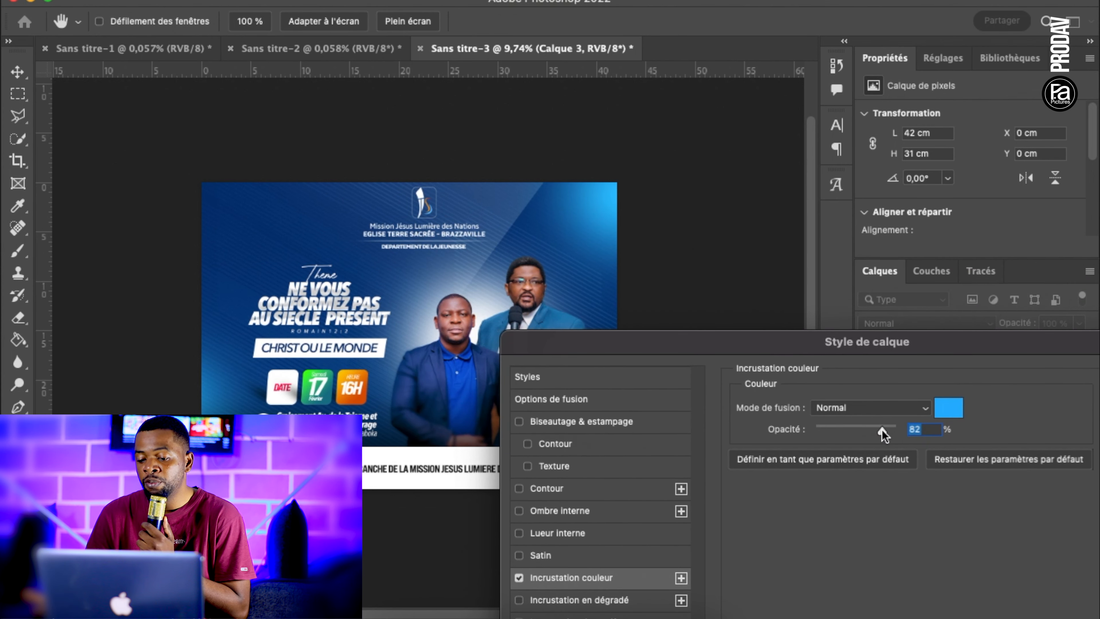
left_click_drag(1000, 356, 720, 470)
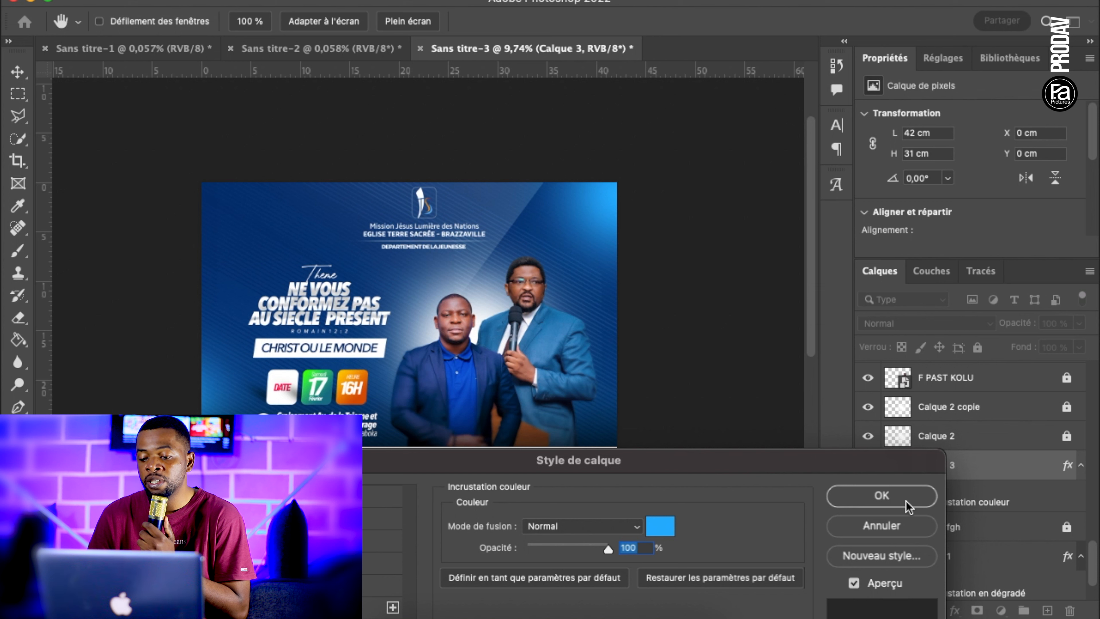
left_click(881, 495)
Reduce the opacity of the corner glow layer Calque 3 to 73 %
left_click(1079, 323)
left_click_drag(1081, 351, 1056, 345)
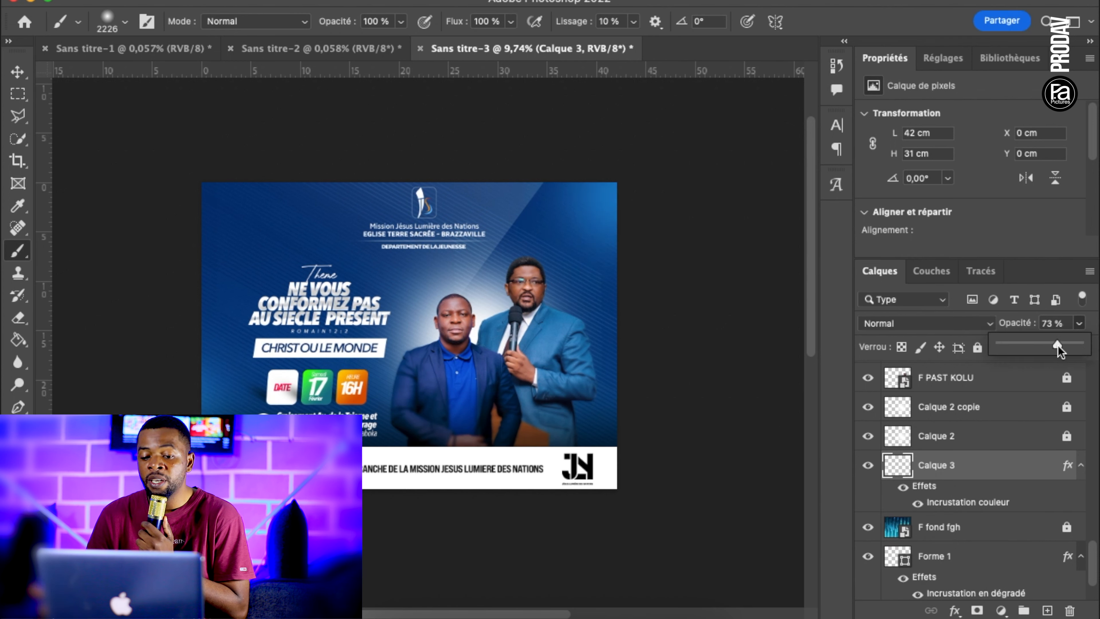
scroll(424, 268, "up", 1)
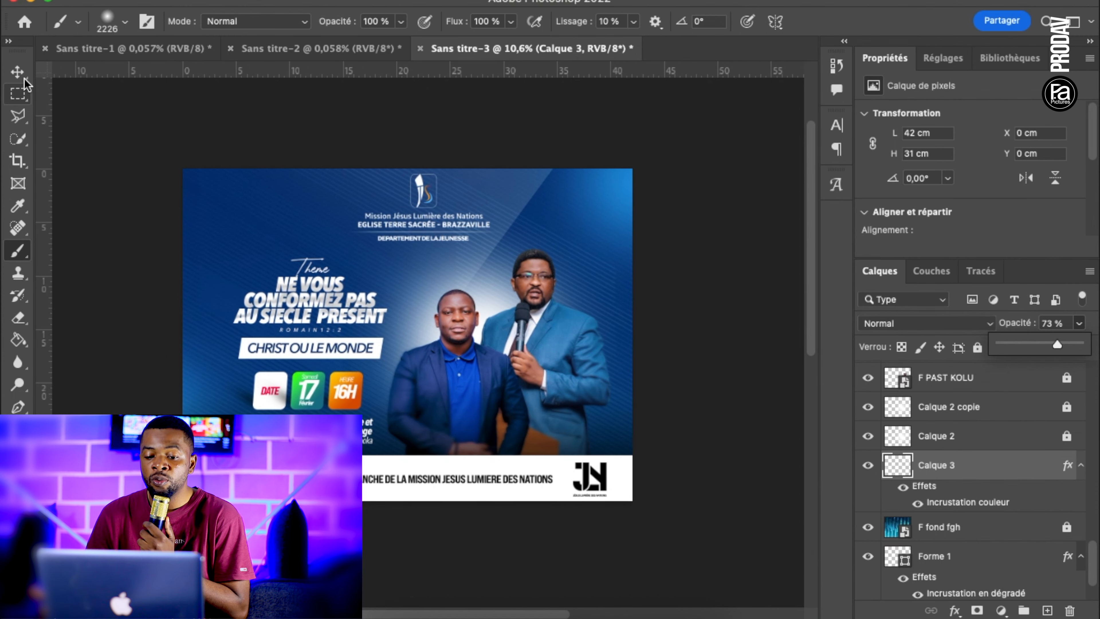
Add a Vibrance adjustment layer above the F logo jln layer and increase its vibrance to intensify the poster's colours
left_click(18, 72)
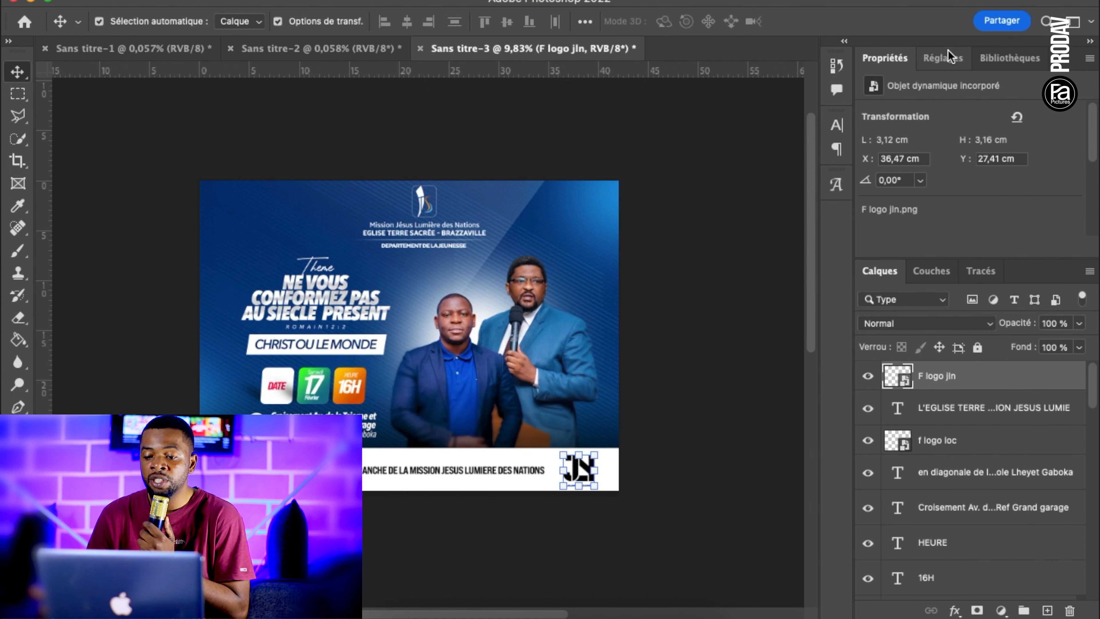
left_click(943, 57)
left_click(983, 100)
left_click_drag(971, 132, 1038, 137)
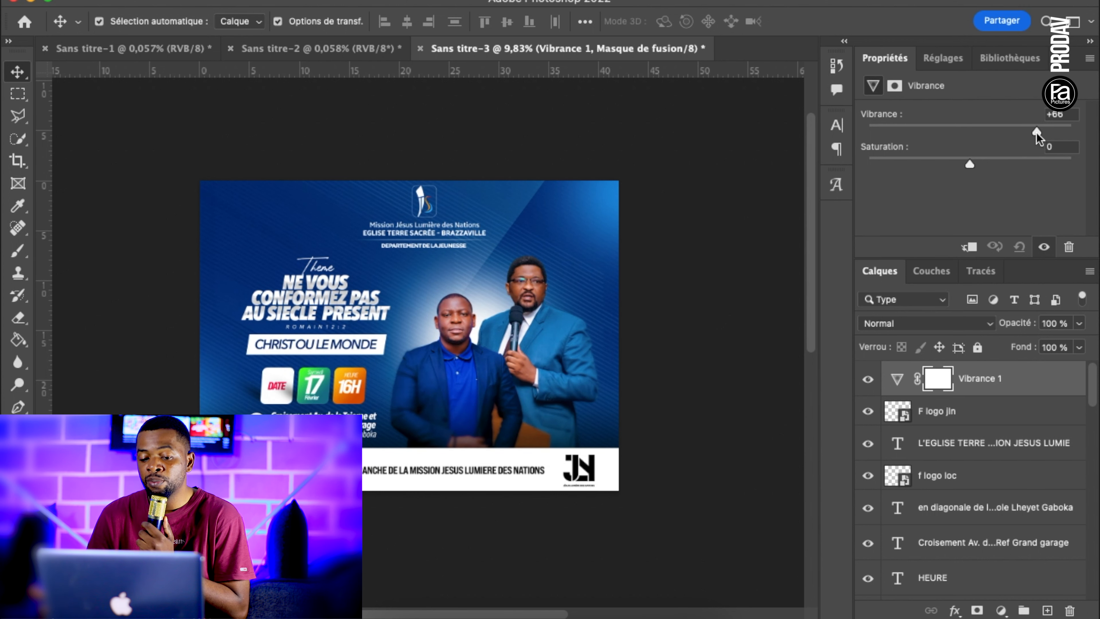
left_click(753, 244)
Erase the Vibrance layer's mask over both speakers' faces and the standing speaker's hand with a soft 358 px eraser at 0 % hardness
scroll(753, 244, "up", 3)
left_click(938, 381)
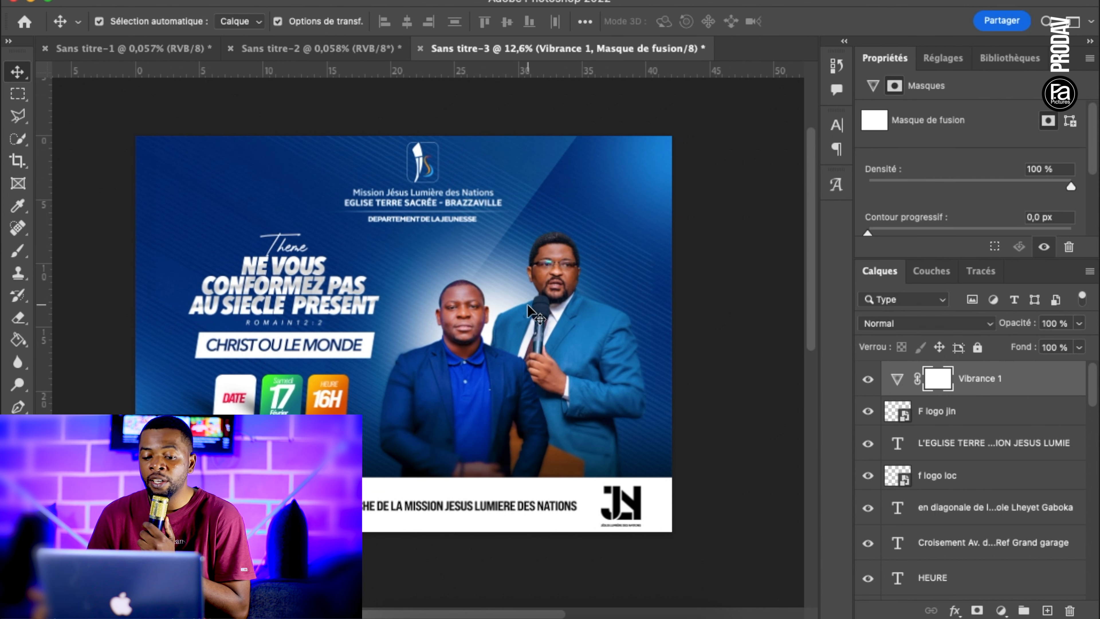
left_click(18, 319)
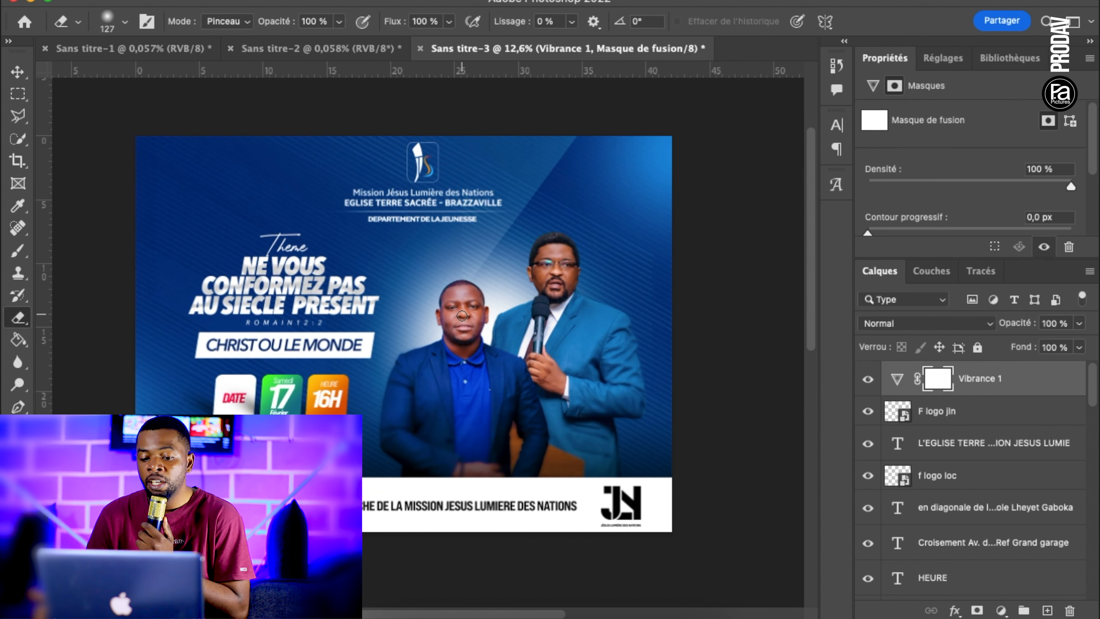
right_click(461, 315)
left_click_drag(623, 352, 658, 353)
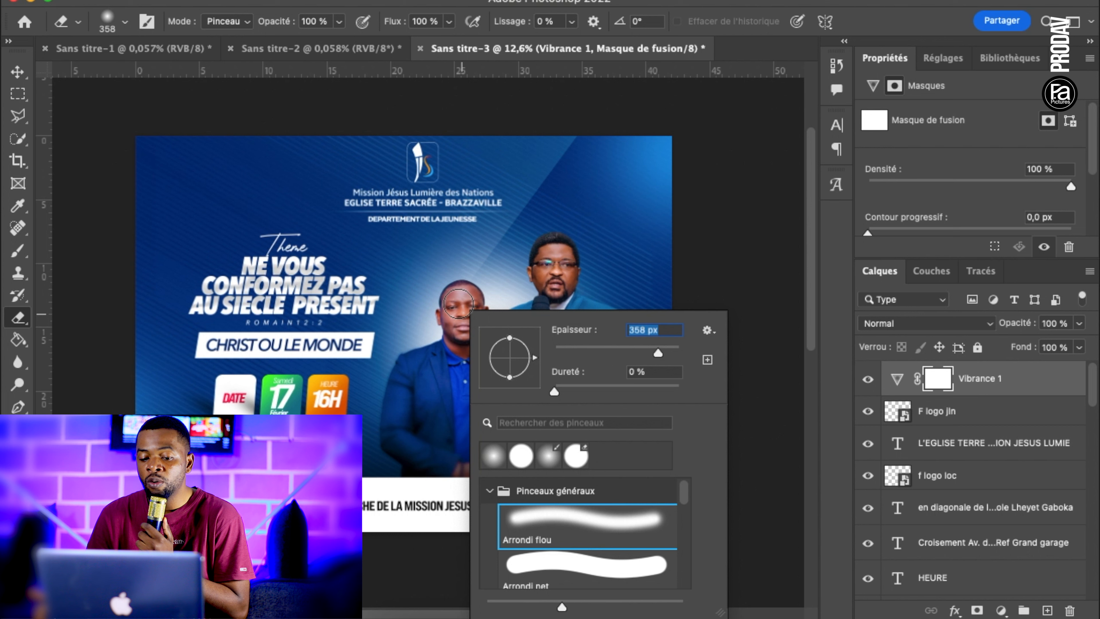
left_click(458, 304)
left_click_drag(453, 318, 442, 302)
mouse_move(545, 268)
left_mouse_down()
mouse_move(565, 282)
mouse_move(542, 301)
left_mouse_up()
left_click_drag(540, 371, 557, 383)
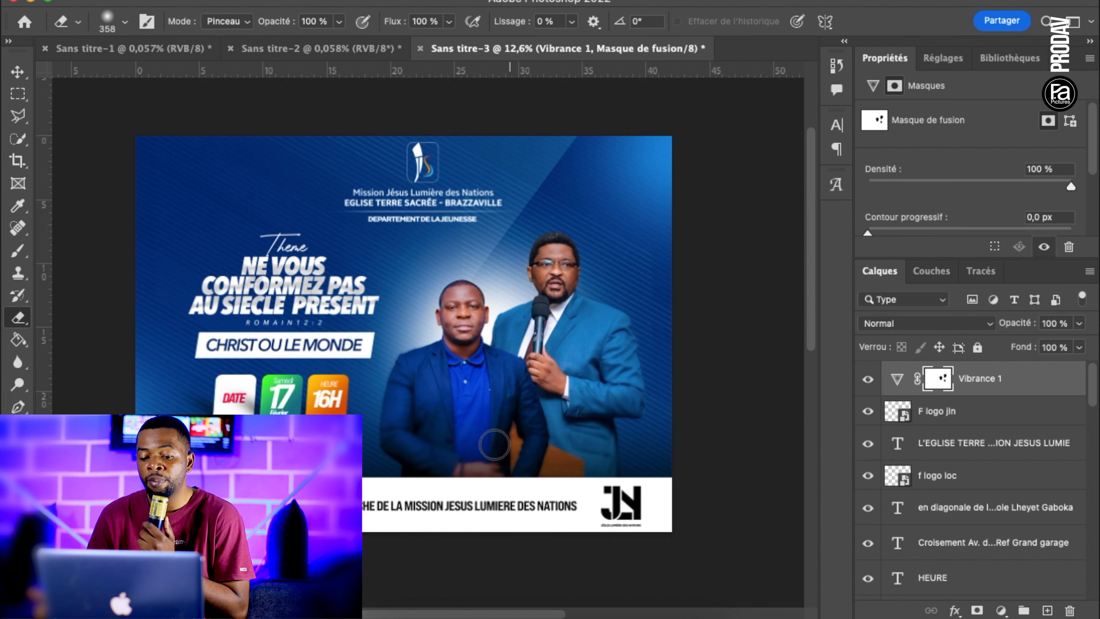